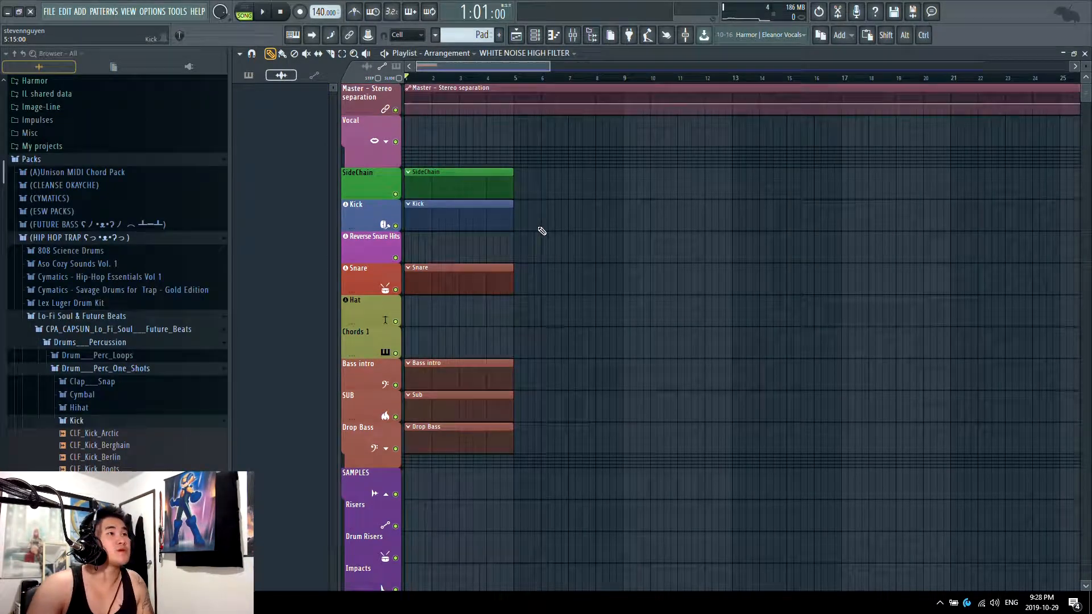
Add an Xpand!2 instrument channel and open the sound category list for part A
scroll(531, 160, "down", 1)
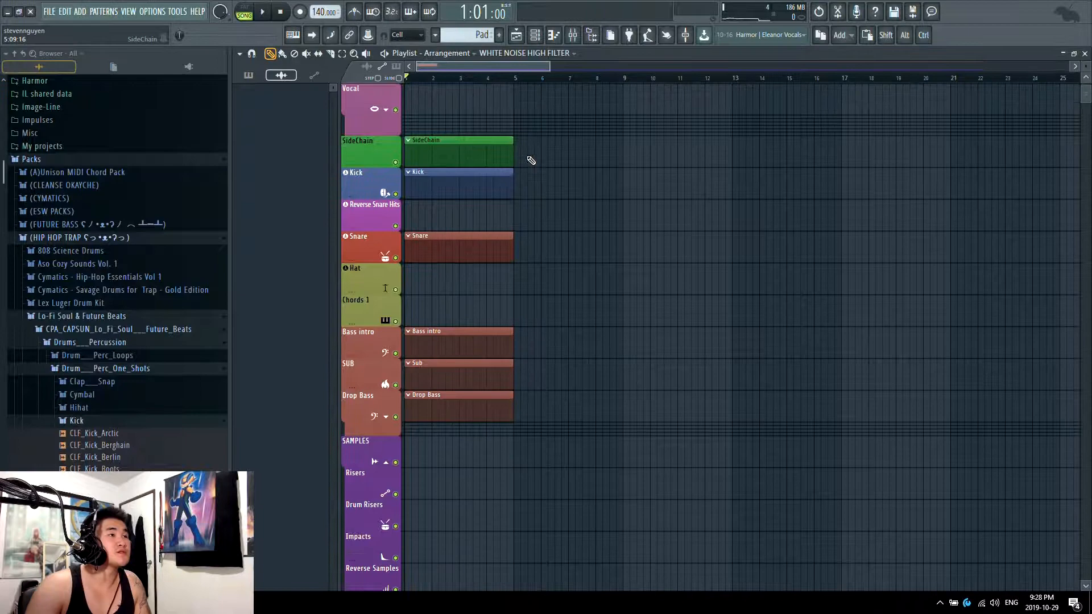
left_click(498, 36)
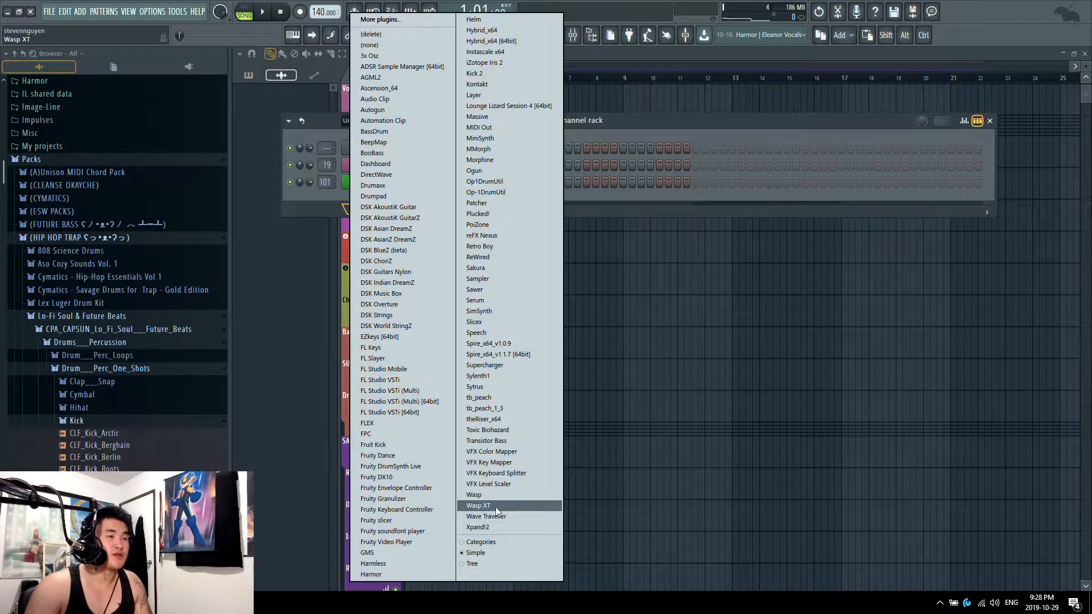
left_click(505, 529)
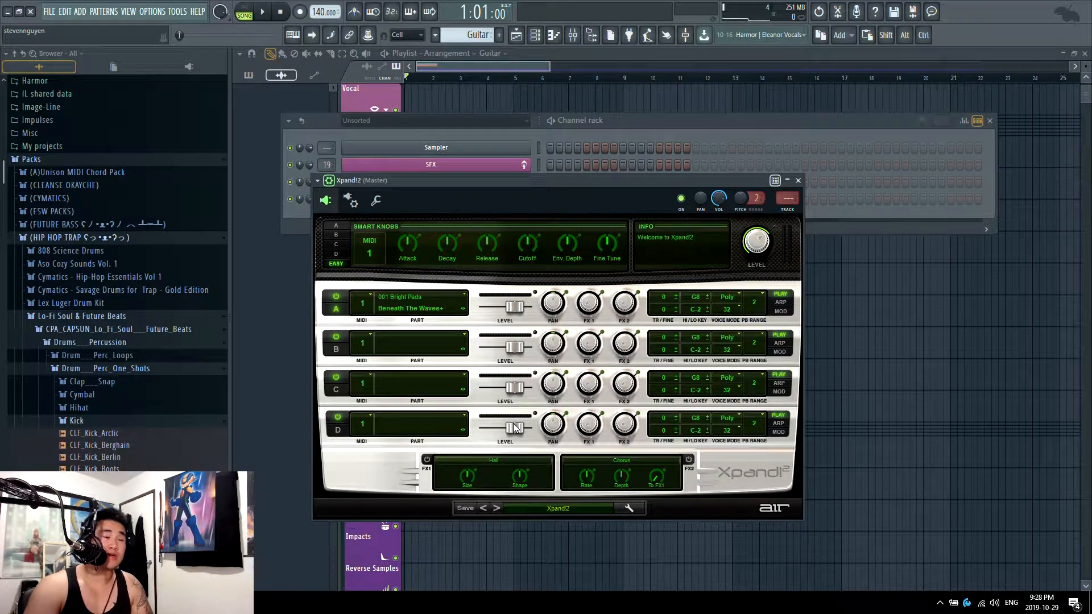
left_click(402, 306)
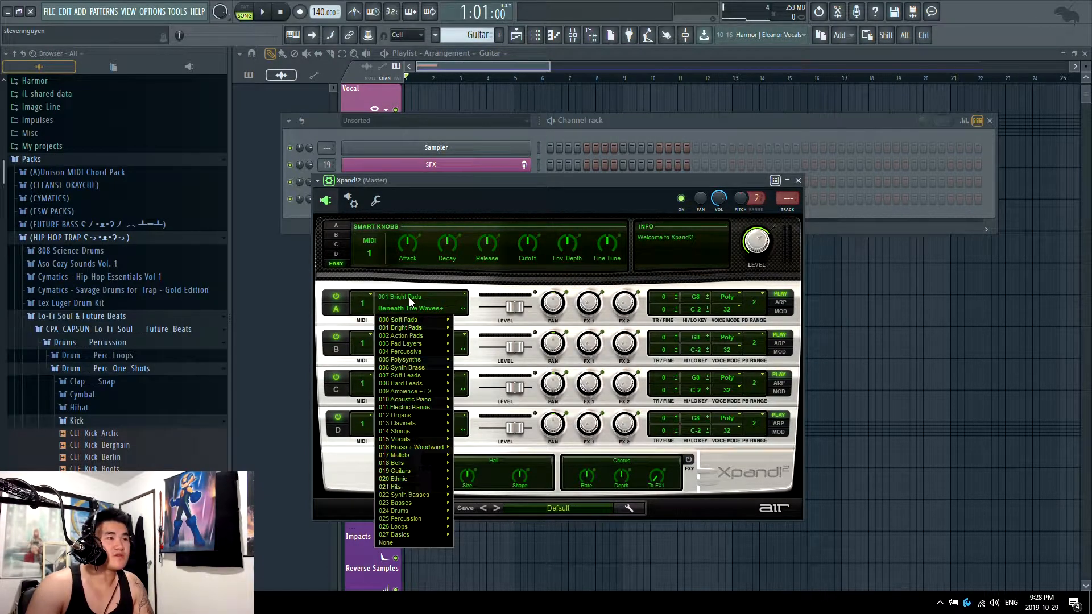
mouse_move(413, 395)
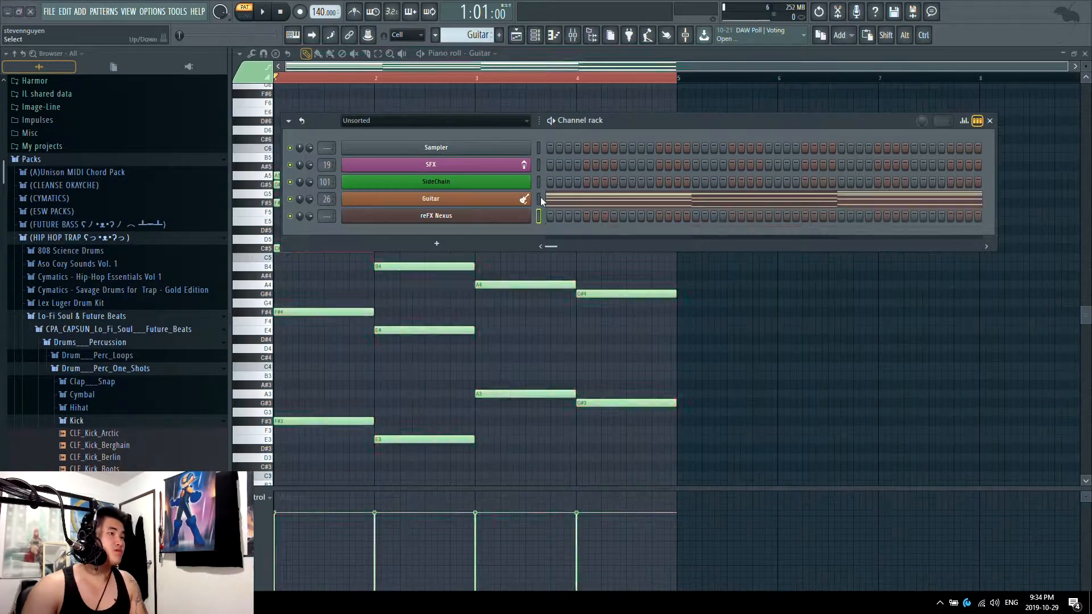
Move the fourth-bar D6 and B5 notes of the reFX Nexus part down one octave and audition the chords
left_click_drag(625, 131, 625, 239)
left_click_drag(625, 158, 626, 267)
key("space")
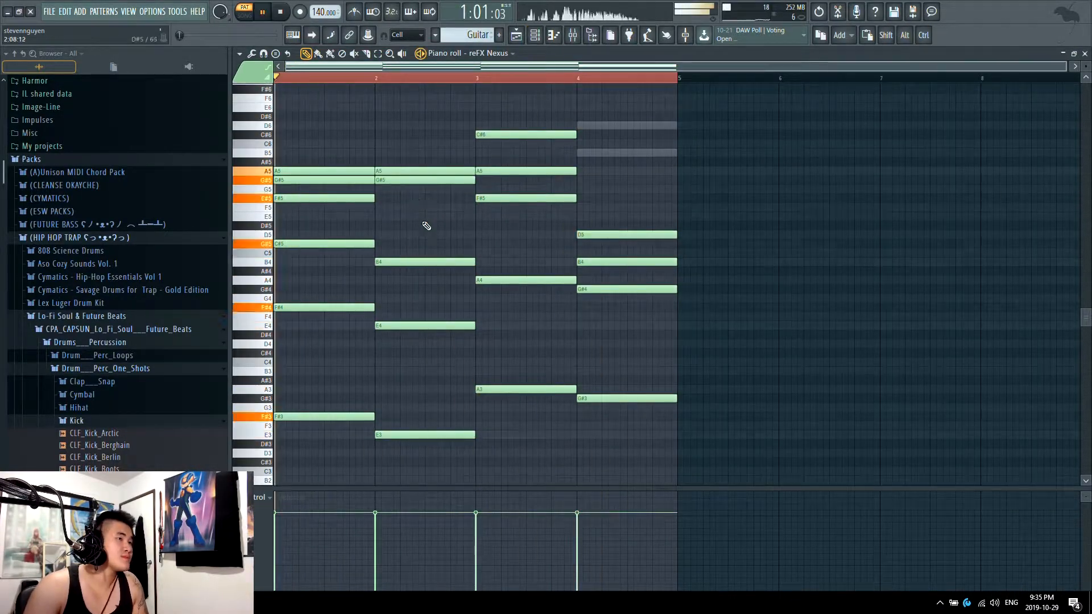
key("space")
left_click(479, 180)
key("space")
key("F6")
key("F6")
left_click(541, 172)
Stop playback and delete all reFX Nexus chord notes above the bass line
key("space")
left_click_drag(679, 356, 288, 157)
key("Delete")
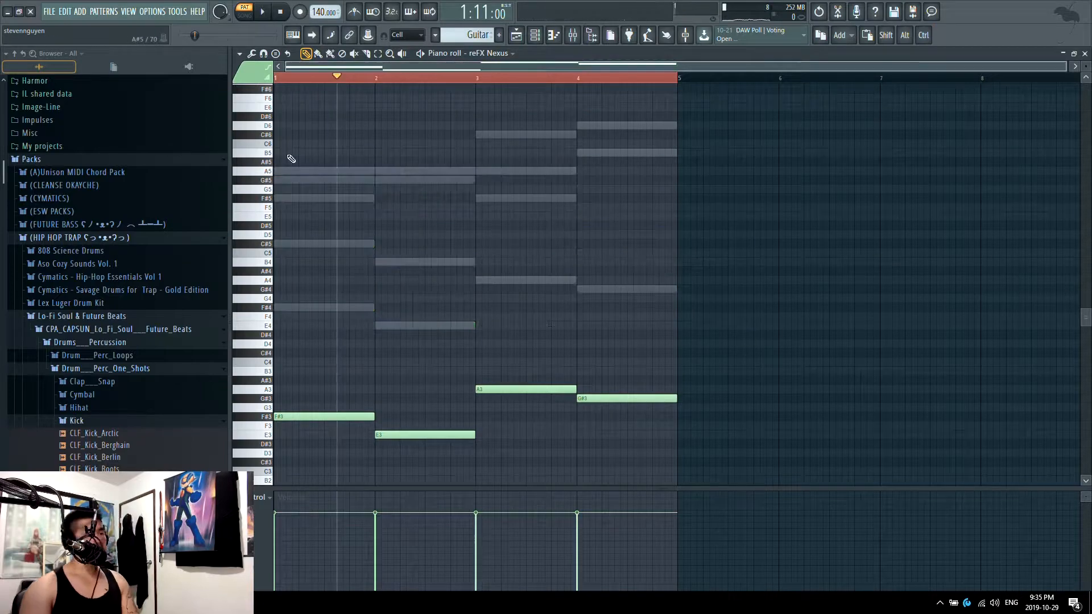
Draw F#4, C#5 and A5 in bar 1 and E4, B4 and C#6 in bar 2, and play them
left_click(282, 307)
left_click(281, 244)
left_click(282, 217)
left_click(283, 171)
left_click(382, 135)
left_click_drag(381, 253, 381, 262)
left_click(381, 326)
key("space")
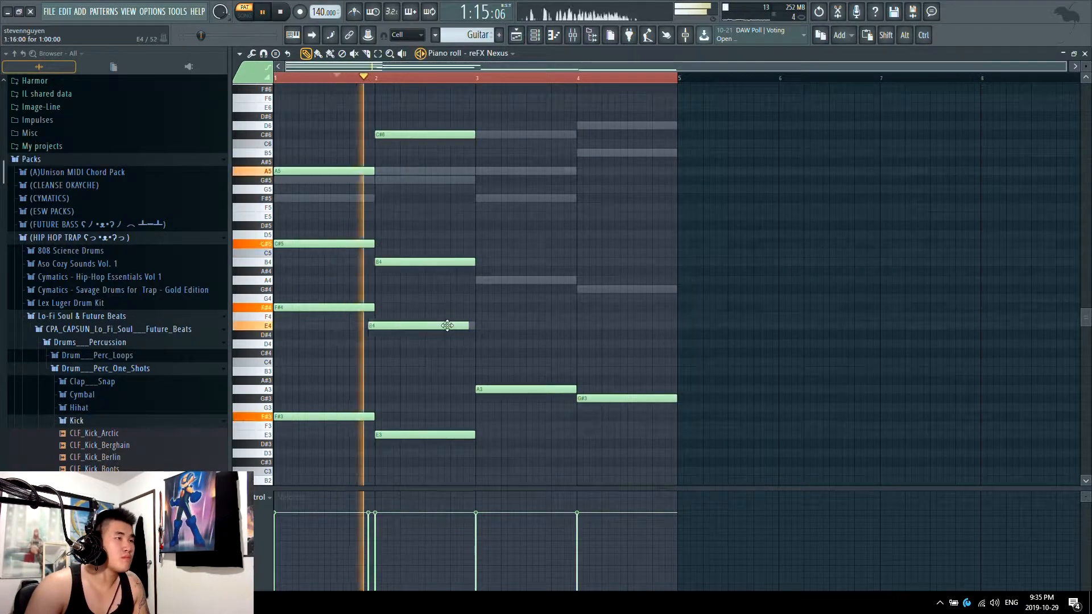
Draw A4, F#5 and B5 in bar 3 and G#4, F#5 and A5 in bar 4, and play the progression
left_click(483, 198)
left_click(488, 280)
left_click(483, 153)
left_click(585, 171)
key("space")
left_click(581, 199)
left_click(584, 290)
key("space")
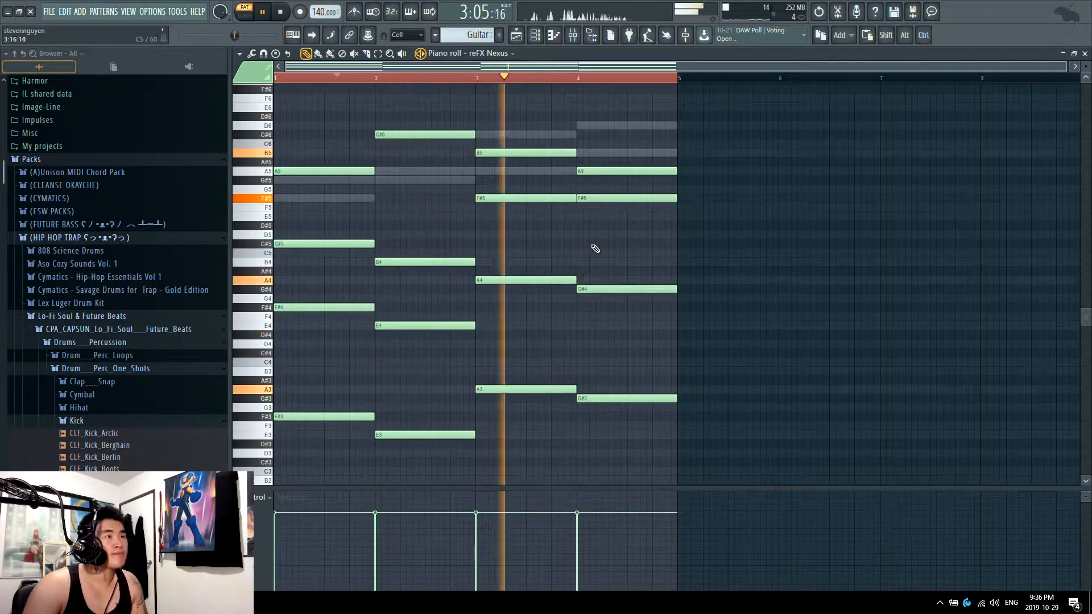
Lower the project tempo to 100 BPM, using the metronome to check it
key("space")
left_click(355, 16)
mouse_move(321, 12)
left_mouse_down()
mouse_move(321, 29)
mouse_move(321, 17)
left_mouse_up()
left_click(355, 13)
Audition the Guitar channel with reFX Nexus muted and return the tempo to 140 BPM
key("F6")
left_click(290, 199)
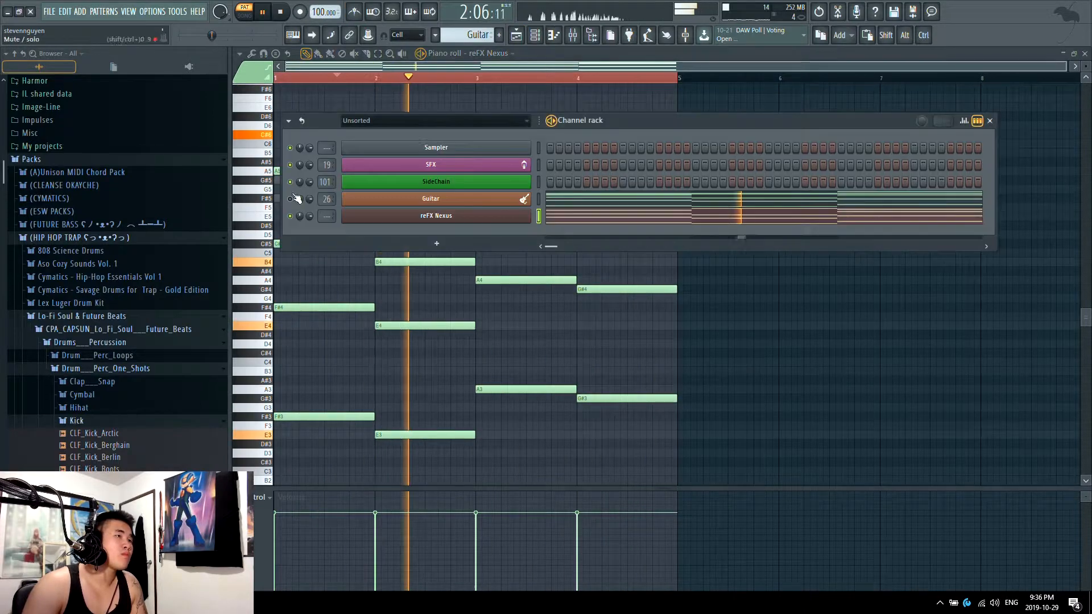
left_click(290, 216)
key("ctrl+a")
left_click(539, 199)
left_click(522, 198)
right_click(324, 12)
left_click(442, 78)
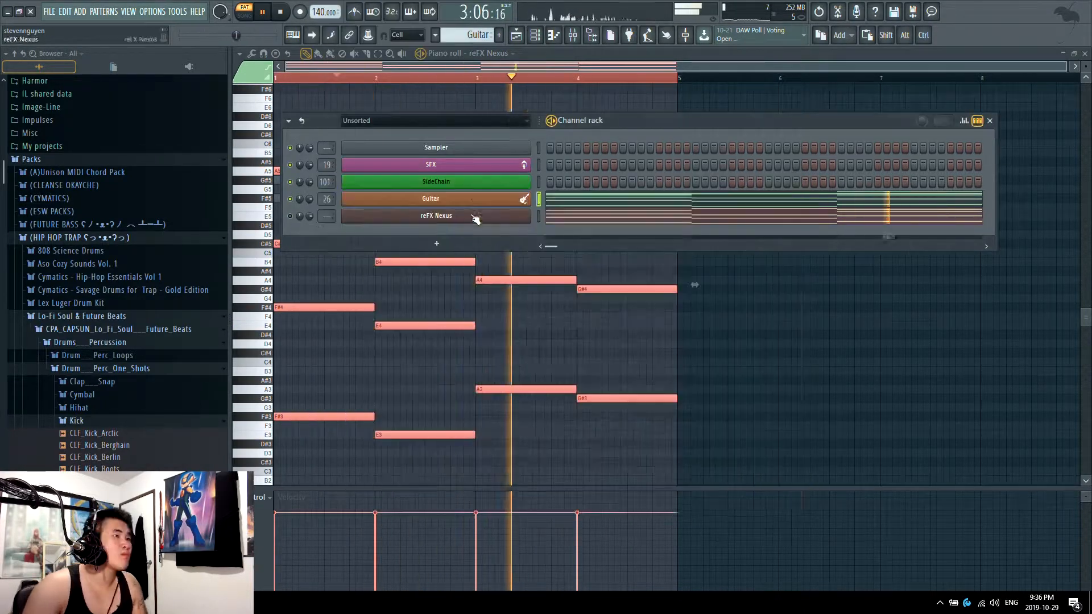
Open the Guitar channel's notes and mute F#4, E4, A4 and G#4 across bars 1 to 4
left_click(475, 217)
left_click(626, 198)
left_click(392, 330)
left_click(512, 285)
Raise the guitar's A5 to C#6 in bar 2 and to B5 in bar 3, deleting the third-bar C#6 and first-bar G#5
left_click_drag(452, 176, 452, 139)
right_click(512, 139)
left_click_drag(512, 176, 511, 157)
right_click(341, 185)
key("space")
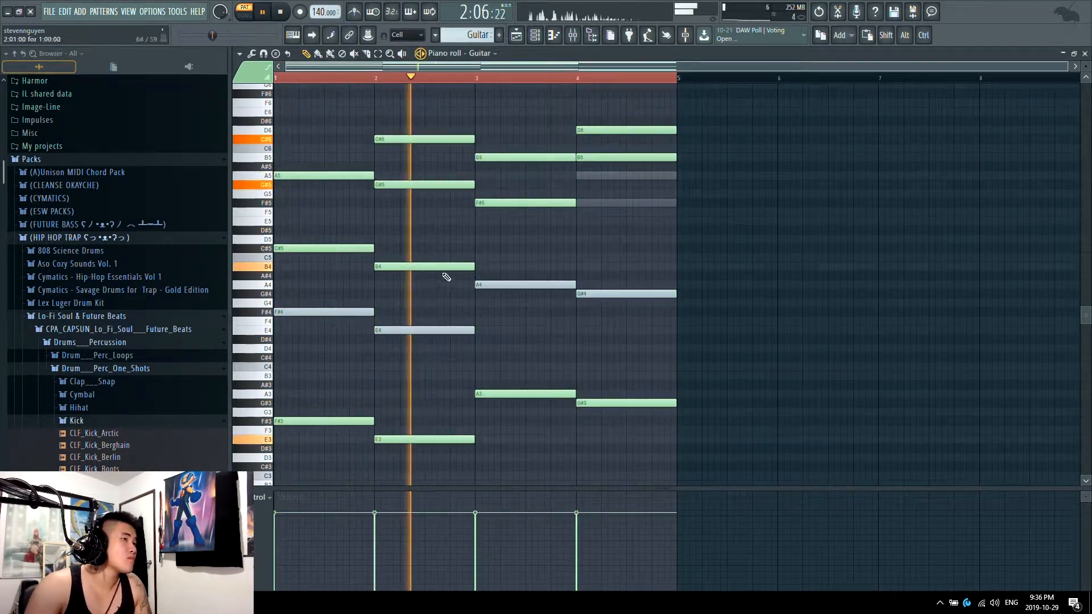
Replace the guitar's fourth-bar D6 and B5 with A5 and F#5
right_click(591, 130)
left_click(582, 201)
left_click_drag(586, 157, 576, 202)
Delete and redraw the guitar's second-bar G#5, and mute the B4 in the same bar
right_click(438, 185)
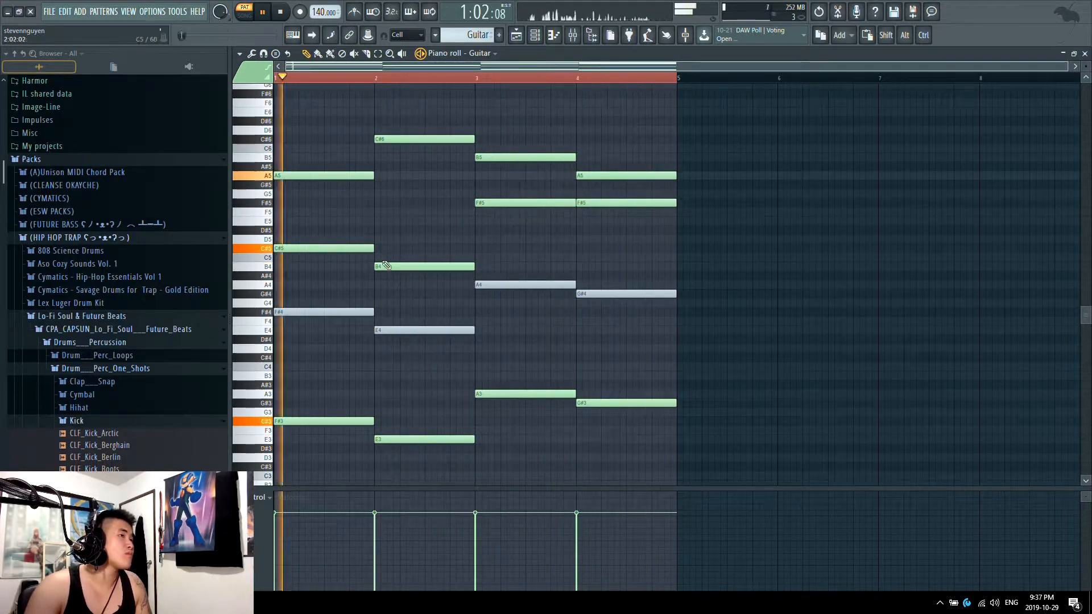
left_click(395, 185)
right_click(398, 267, "alt")
Transpose the guitar's upper notes in all four bars down one octave
left_click_drag(276, 128, 692, 256)
key("ctrl+Down")
scroll(694, 229, "up", 1)
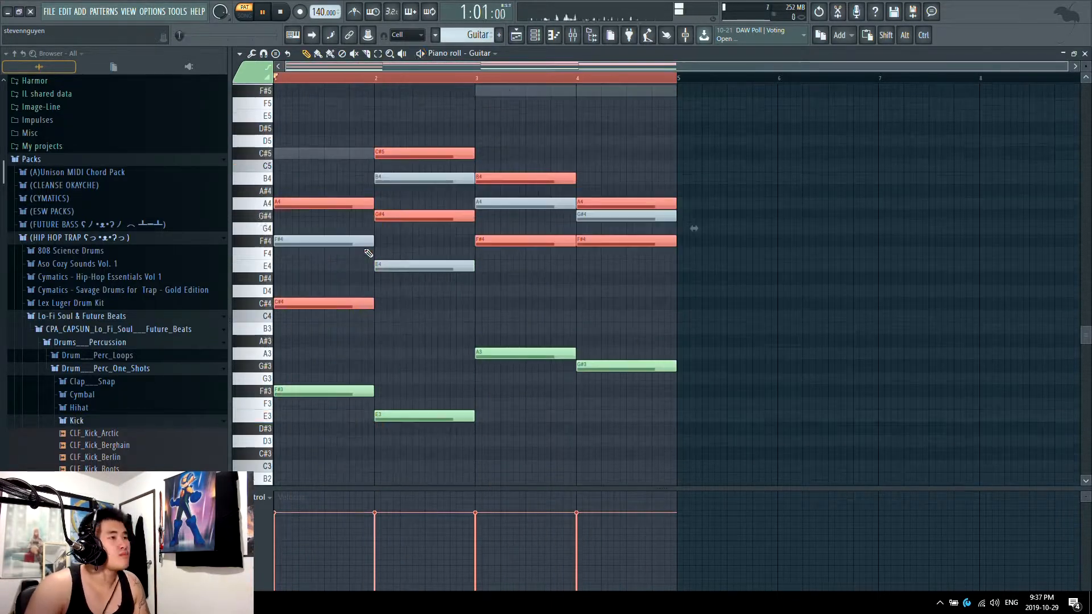
Set the tempo to 120 BPM and switch the Guitar channel's Xpand!2 smart knobs to Easy
right_click(324, 12)
key("F6")
left_click(423, 199)
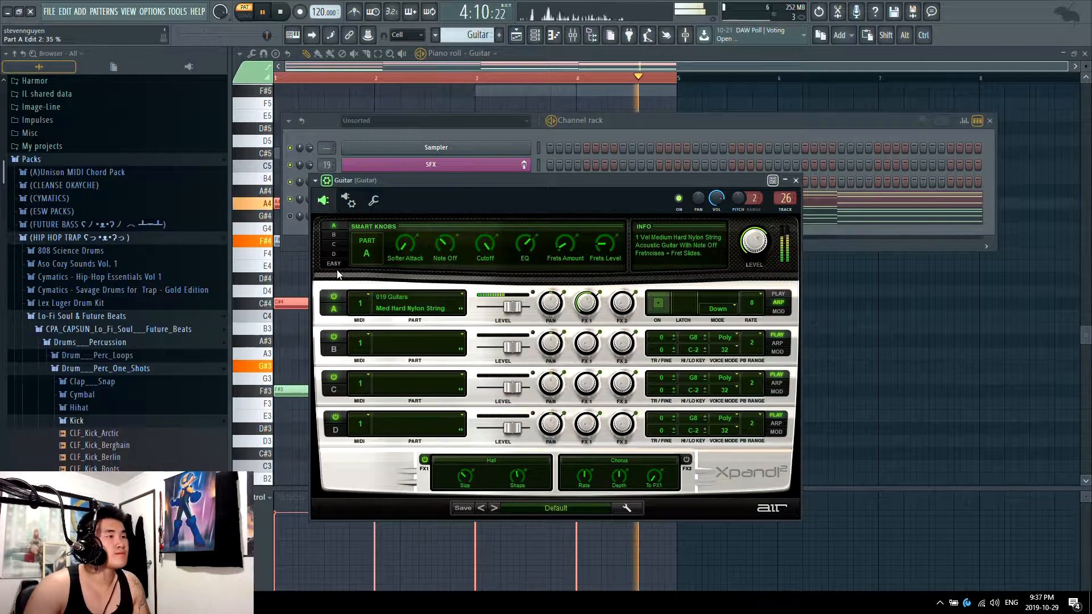
left_click(333, 263)
left_click(796, 180)
Unmute the reFX Nexus channel and undo the stray edit in the guitar notes
left_click(290, 216)
left_click(498, 253)
key("ctrl+z")
Rename the reFX Nexus channel as Piano with its preset colour and icon, and route it to mixer track 20
key("F6")
middle_click(437, 217)
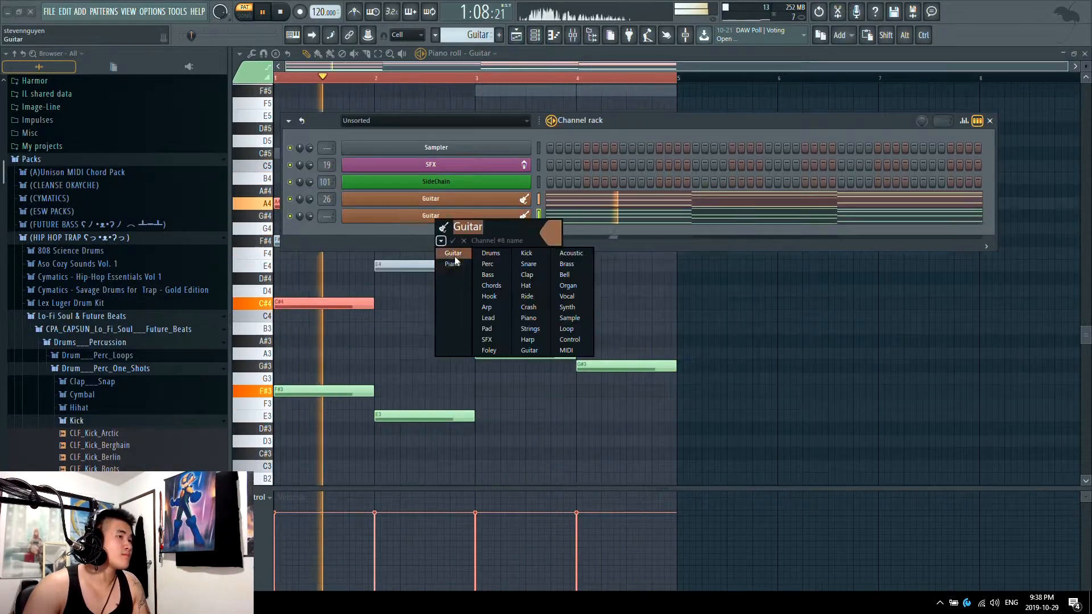
left_click(456, 262)
key("Return")
key("space")
left_click_drag(326, 216, 326, 194)
Check the playlist, and play the Piano channel's notes in the piano roll to review the chord progression
left_click(517, 36)
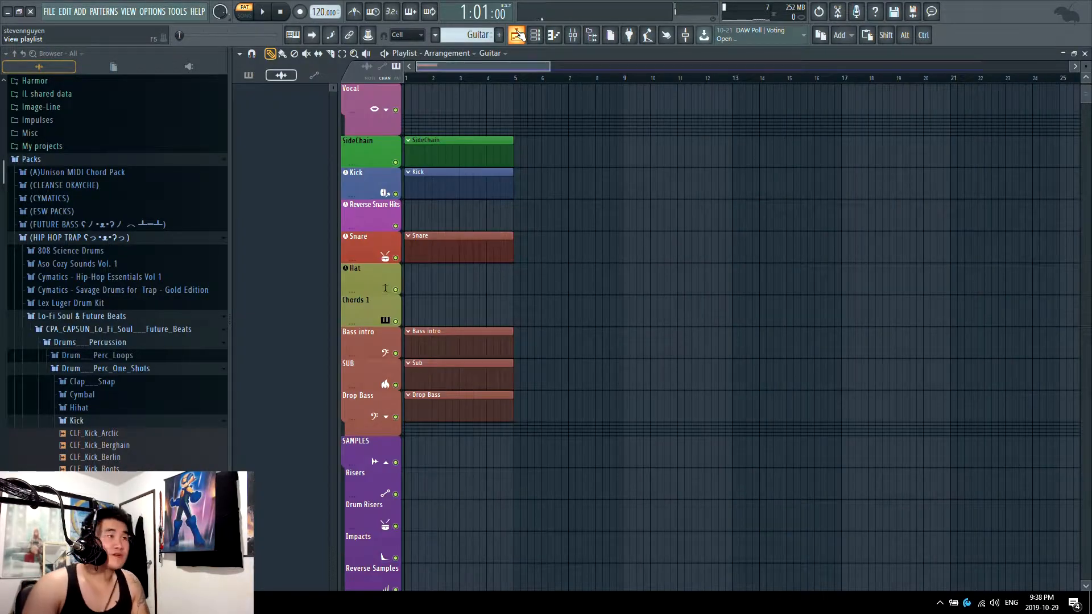
scroll(528, 82, "up", 3)
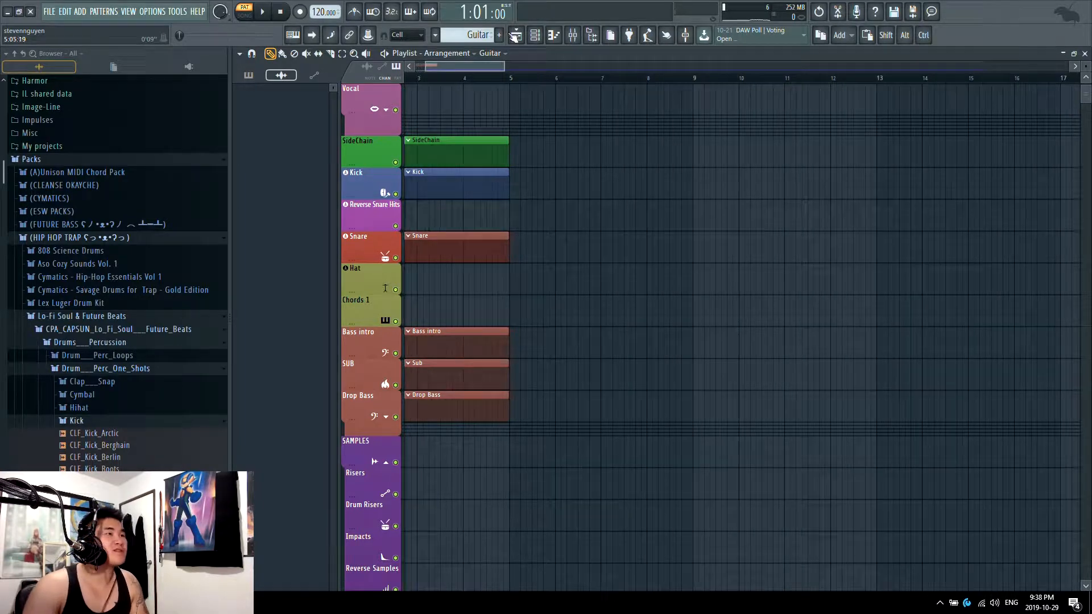
left_click(535, 35)
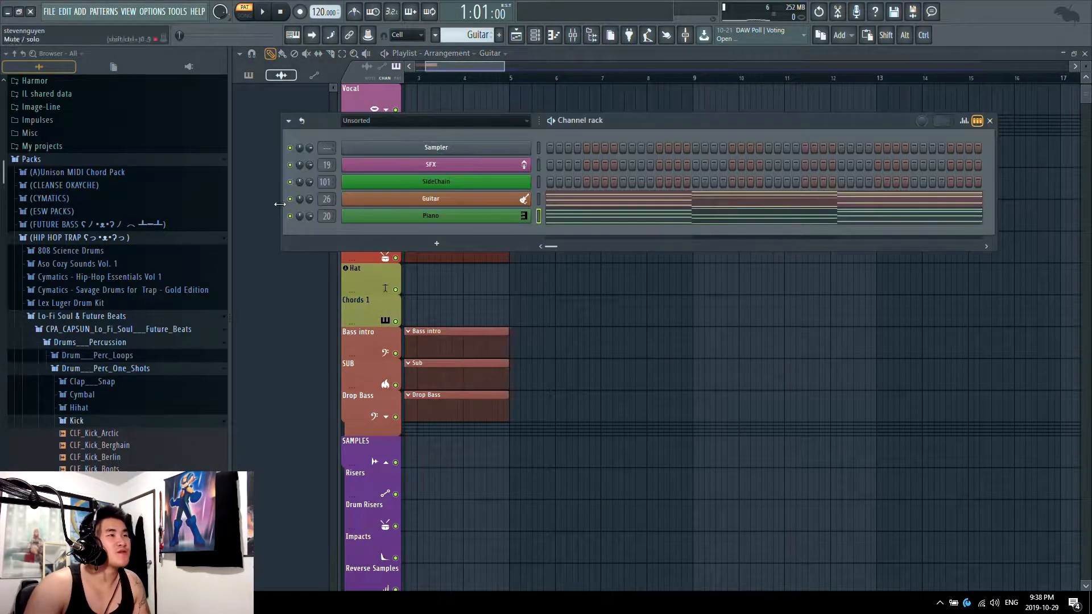
left_click(567, 219)
key("space")
scroll(533, 211, "down", 3)
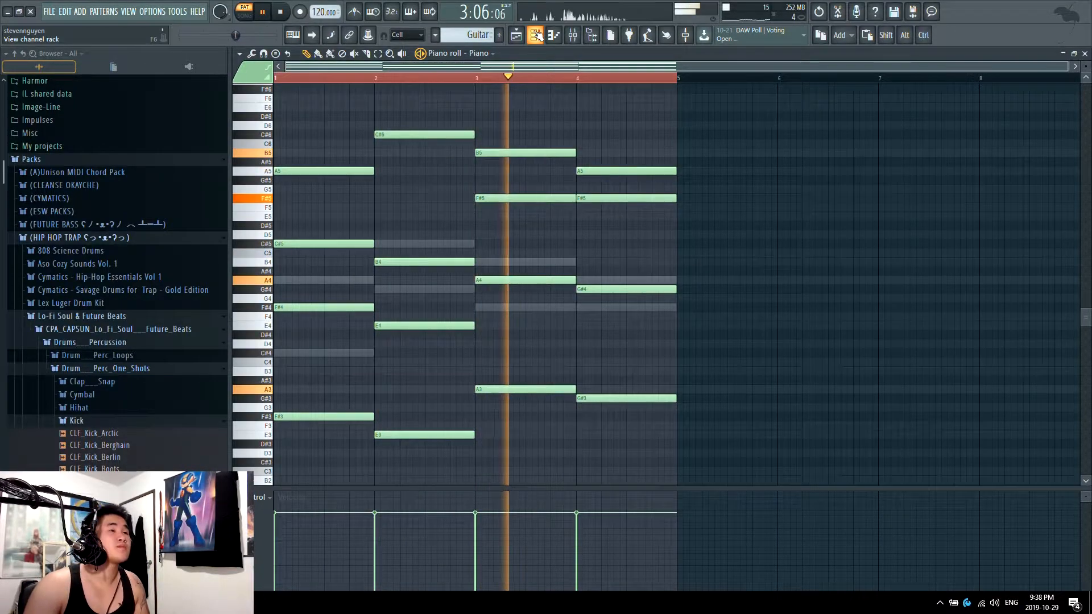
left_click(535, 34)
left_click(535, 34)
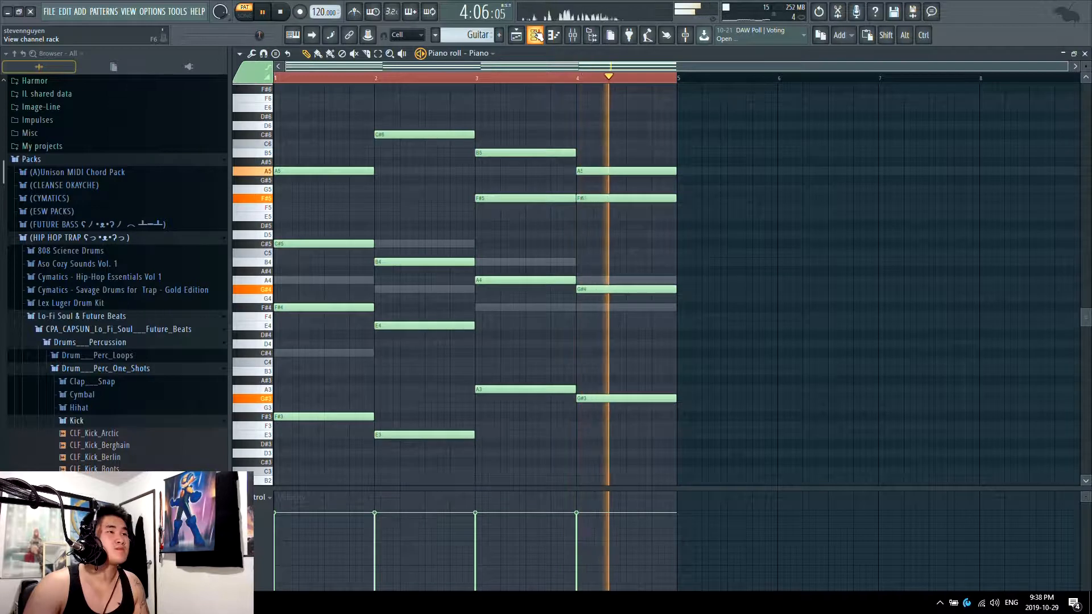
key("space")
Play the Guitar alone while reviewing its Xpand!2 settings, and play it together with the unmuted Piano
left_click(535, 35)
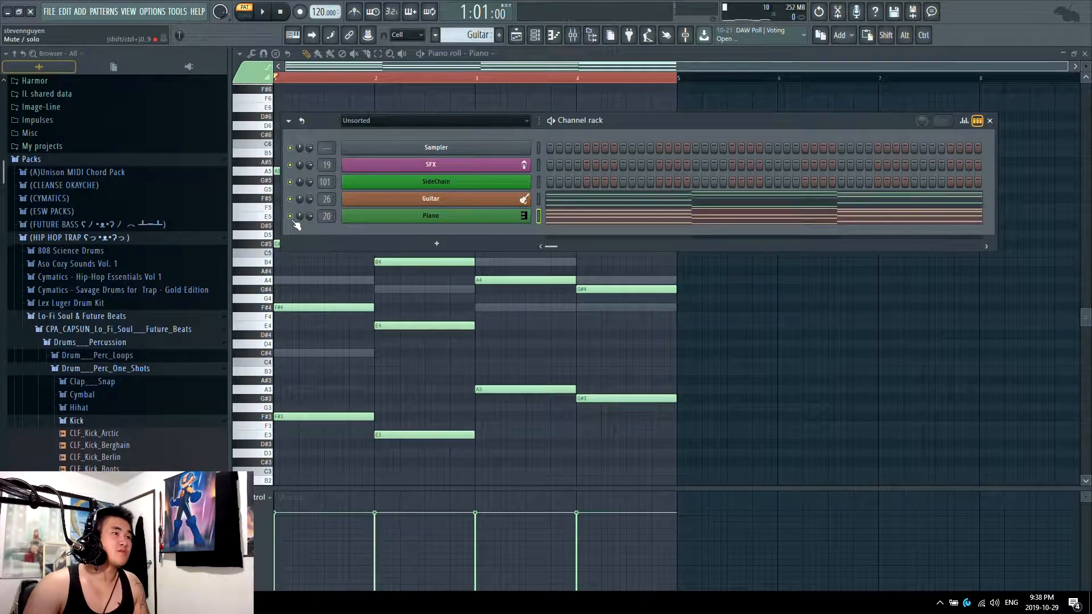
key("space")
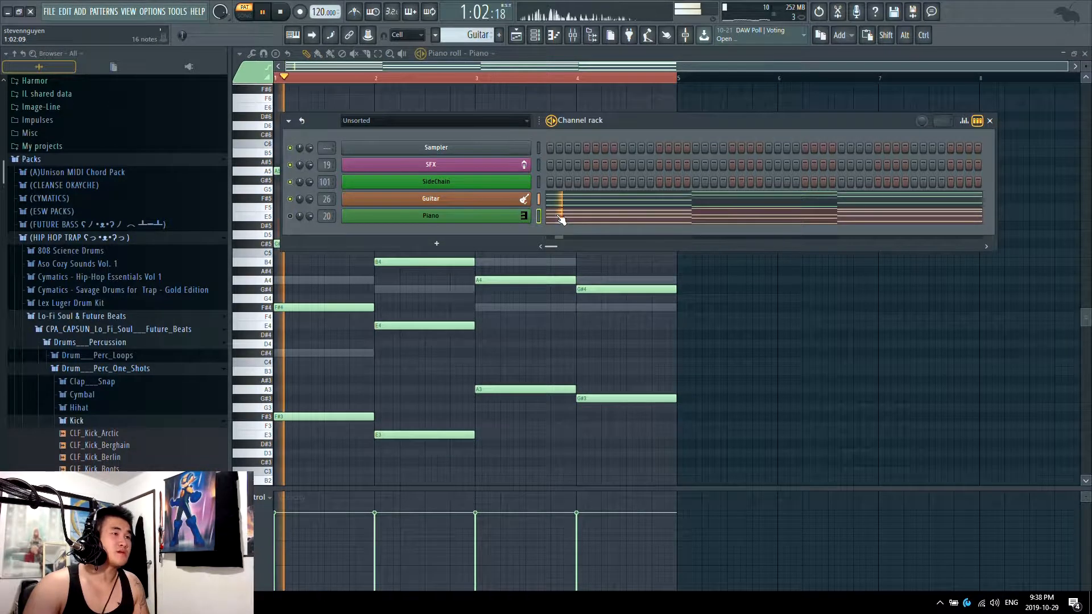
left_click(465, 199)
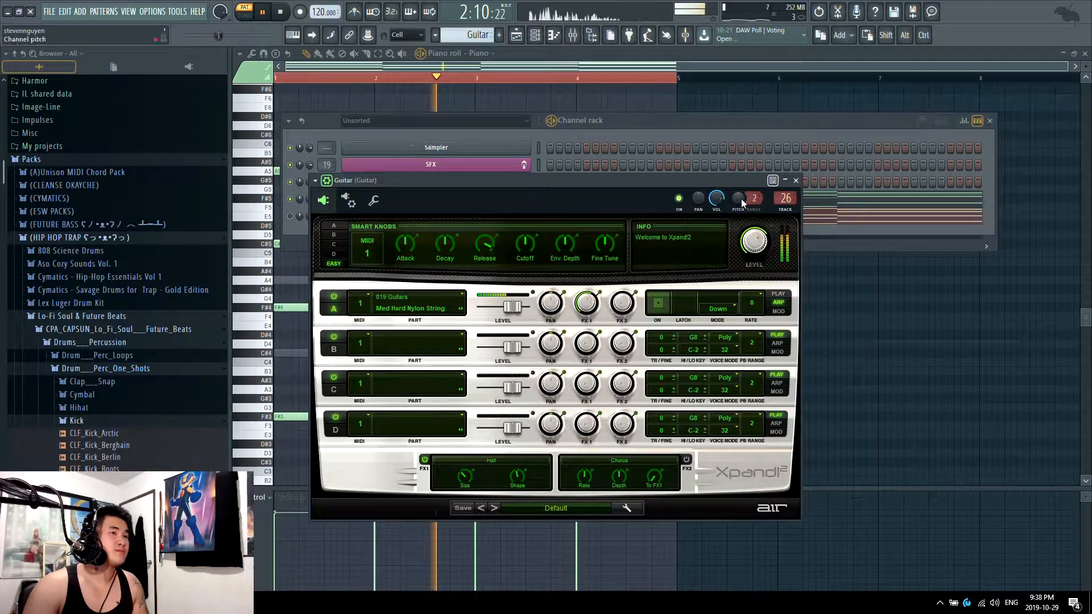
left_click(797, 181)
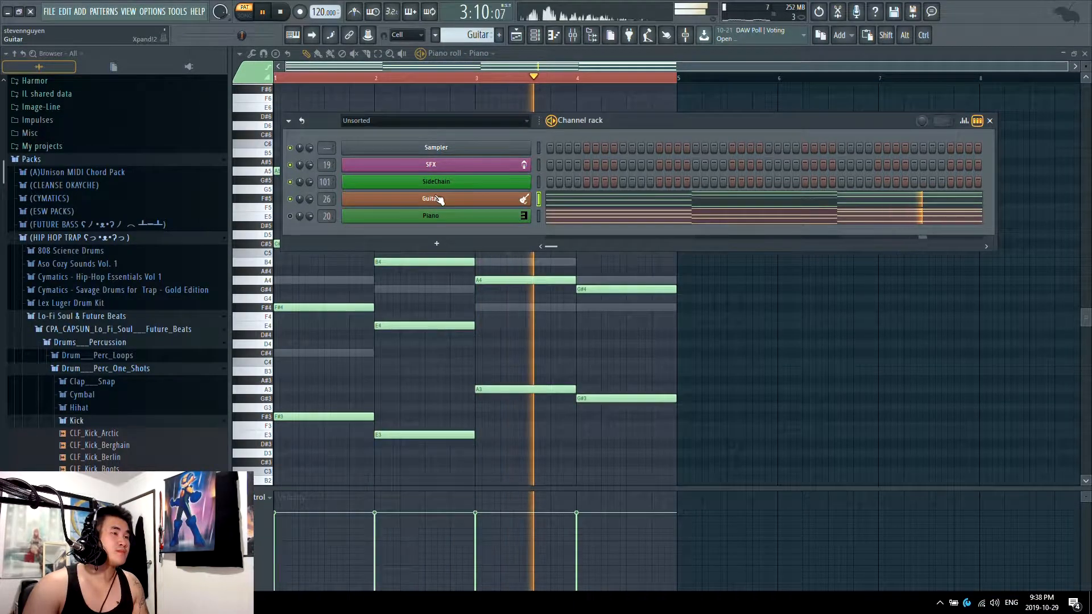
left_click(440, 199)
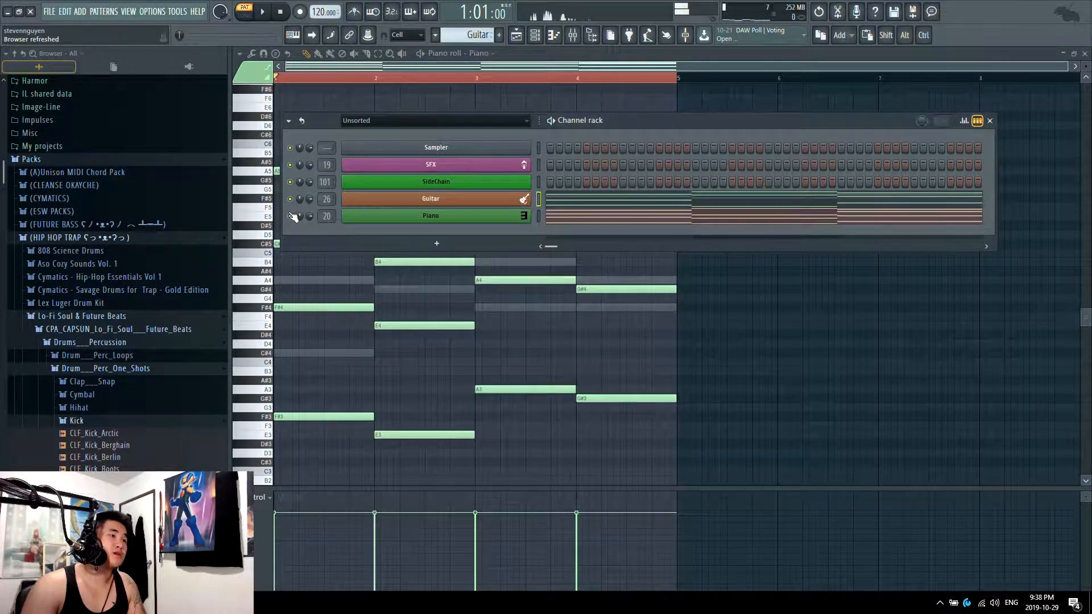
left_click(291, 216)
key("space")
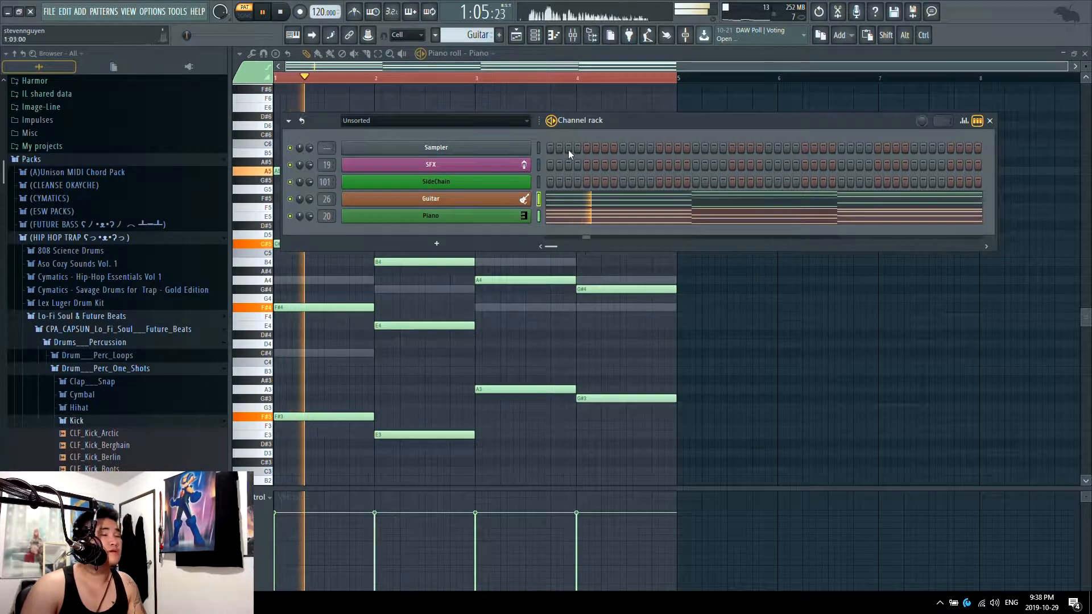
Lower the volume faders of the Piano and Guitar mixer tracks together
left_click(572, 35)
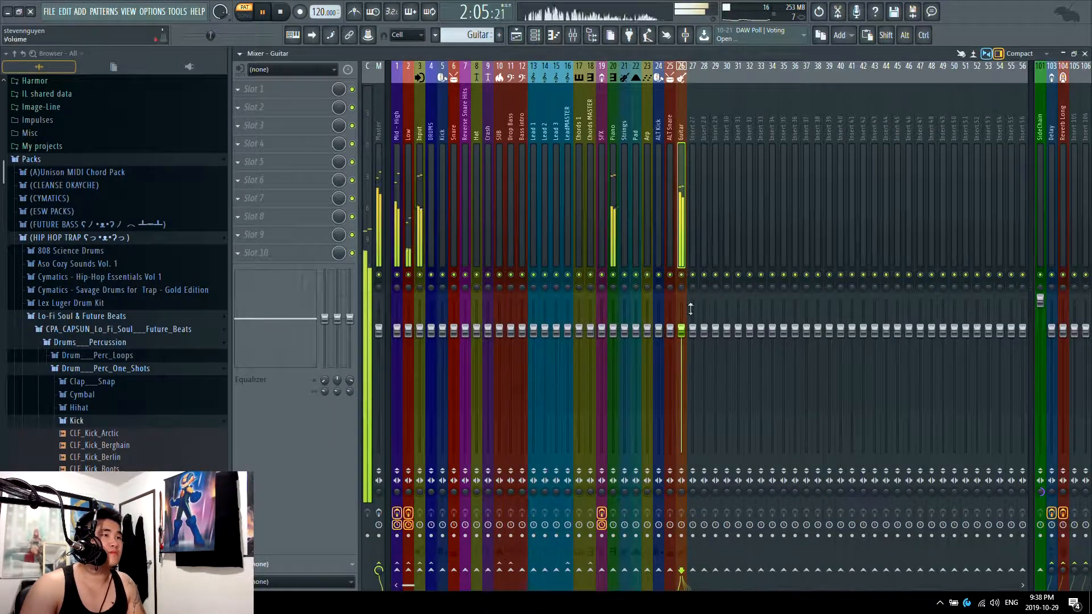
left_click(613, 236, "ctrl")
left_click_drag(681, 329, 681, 353)
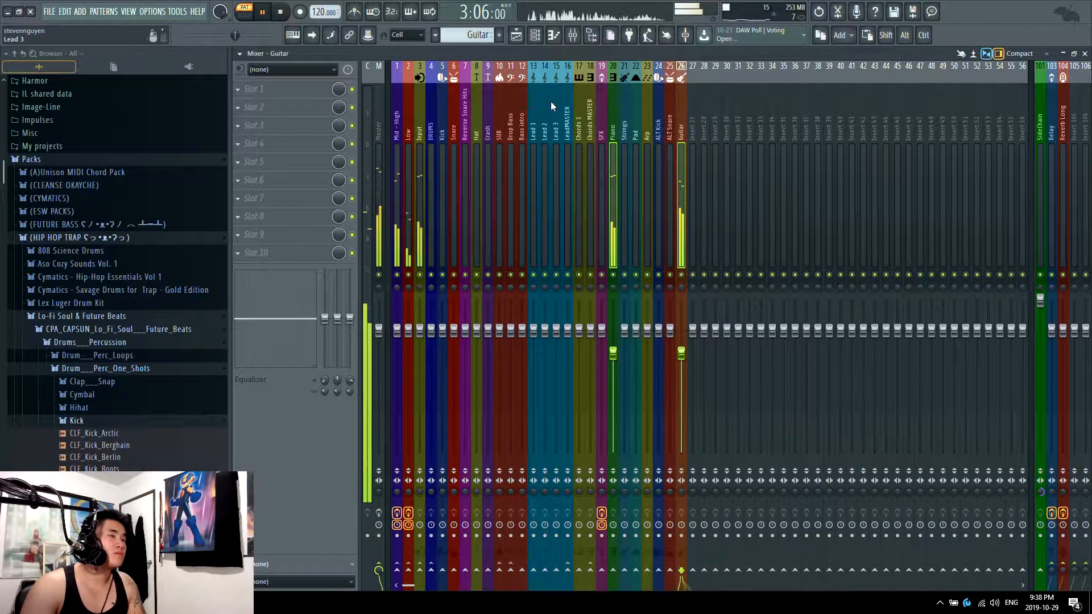
Show the Piano and Pad tracks in the playlist and stop playback
left_click(522, 41)
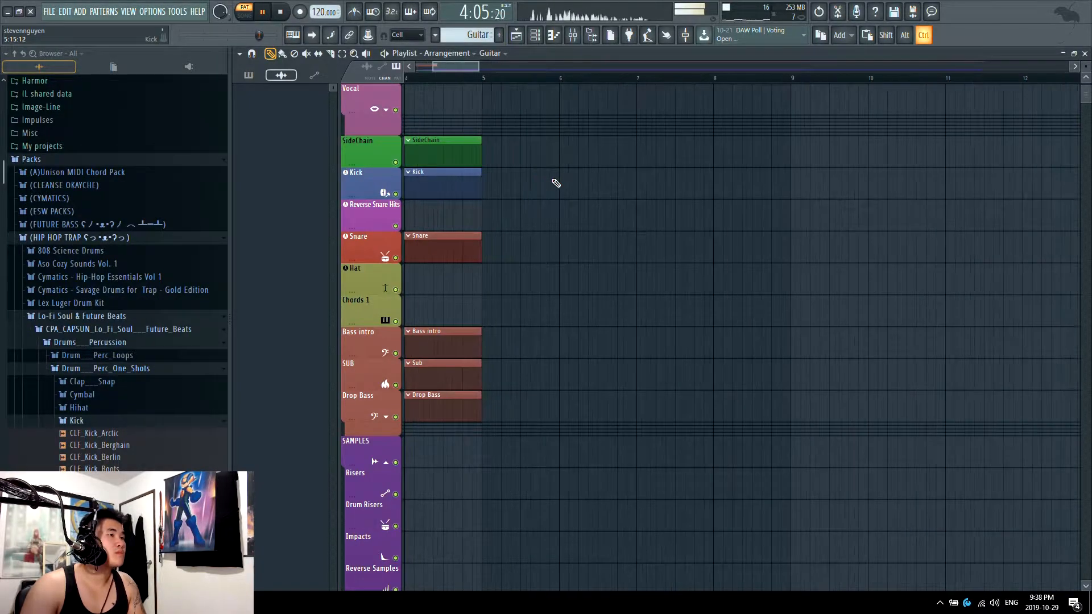
scroll(532, 184, "down", 5)
scroll(532, 184, "down", 3)
key("space")
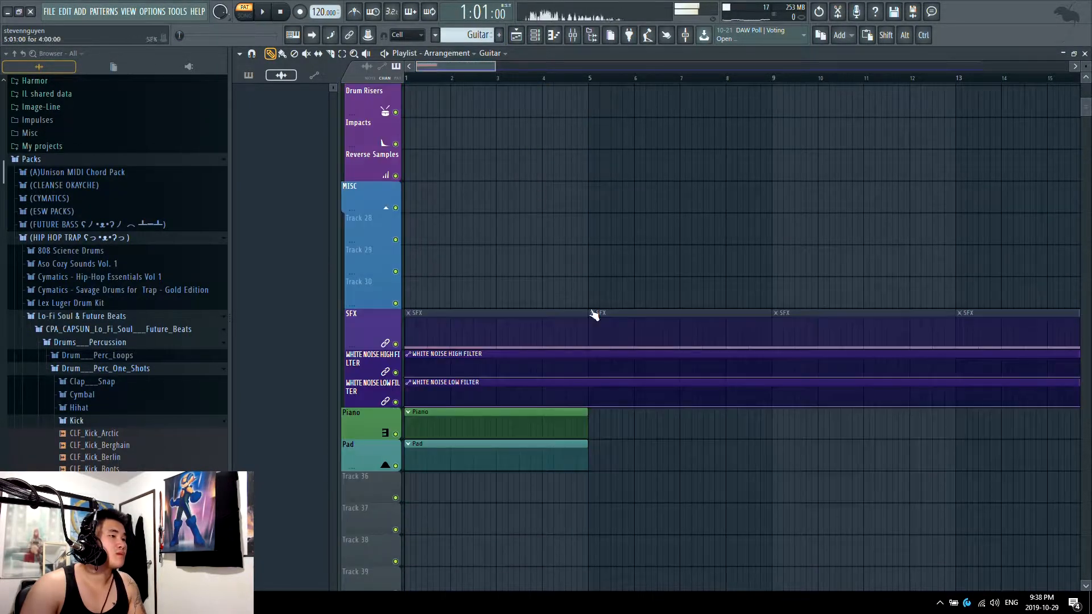
Copy all notes of the Piano channel in the Piano pattern
left_click(535, 34)
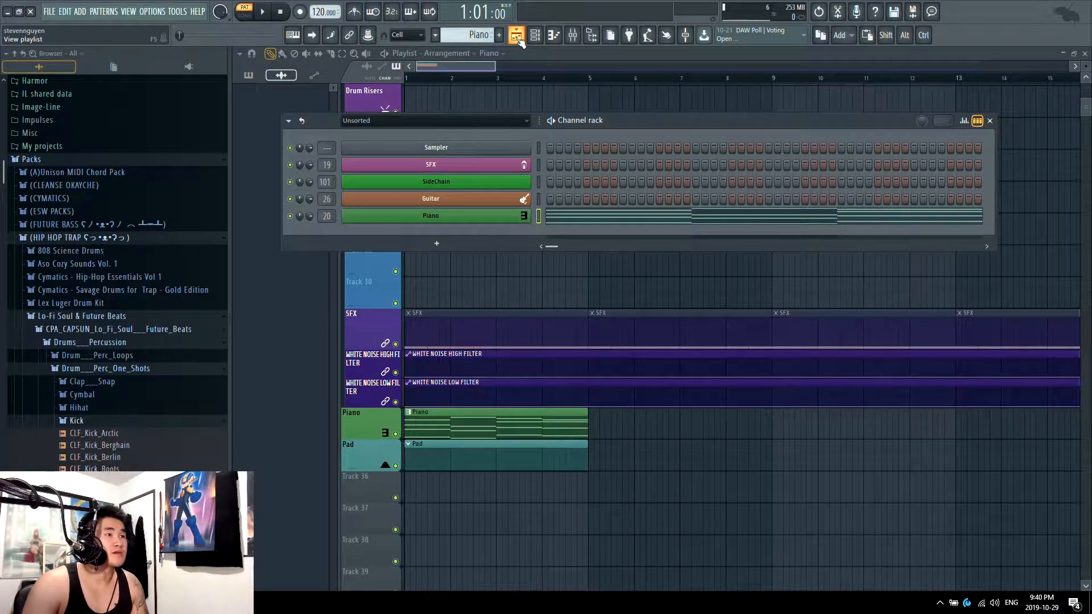
left_click(591, 214)
key("ctrl+a")
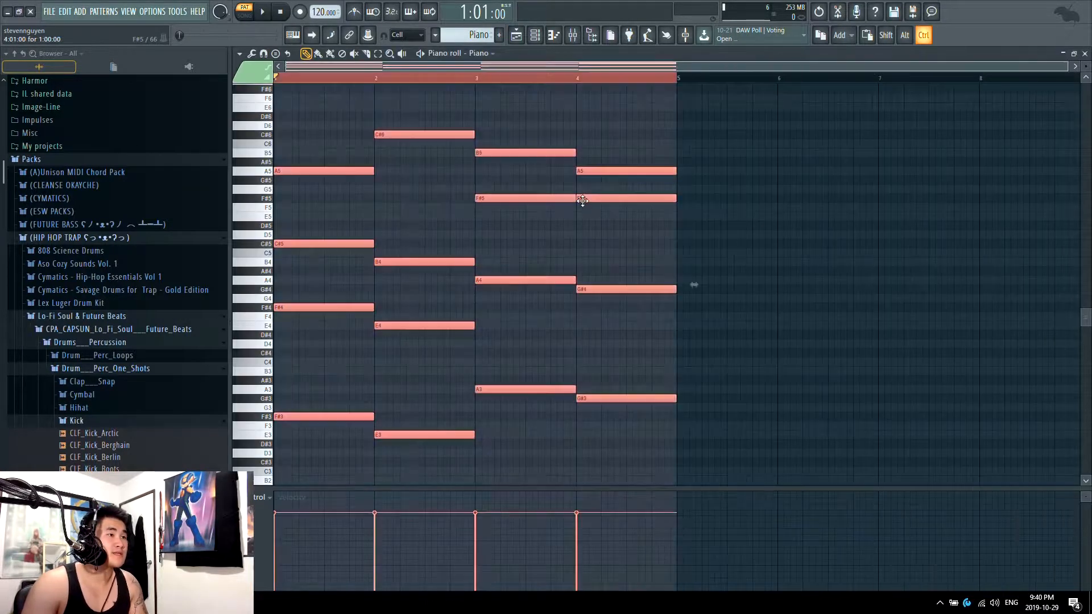
key("ctrl+c")
Paste the copied chord notes into the Sampler channel's piano roll and return to the channel rack
key("F6")
right_click(527, 146)
left_click(554, 149)
key("ctrl+v")
scroll(514, 186, "down", 3)
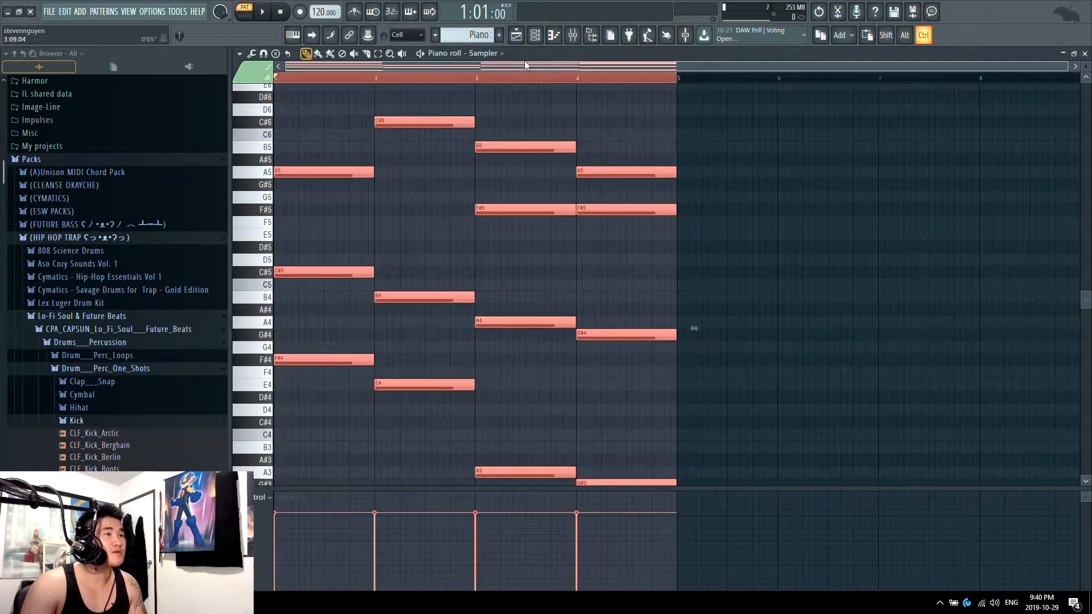
key("F6")
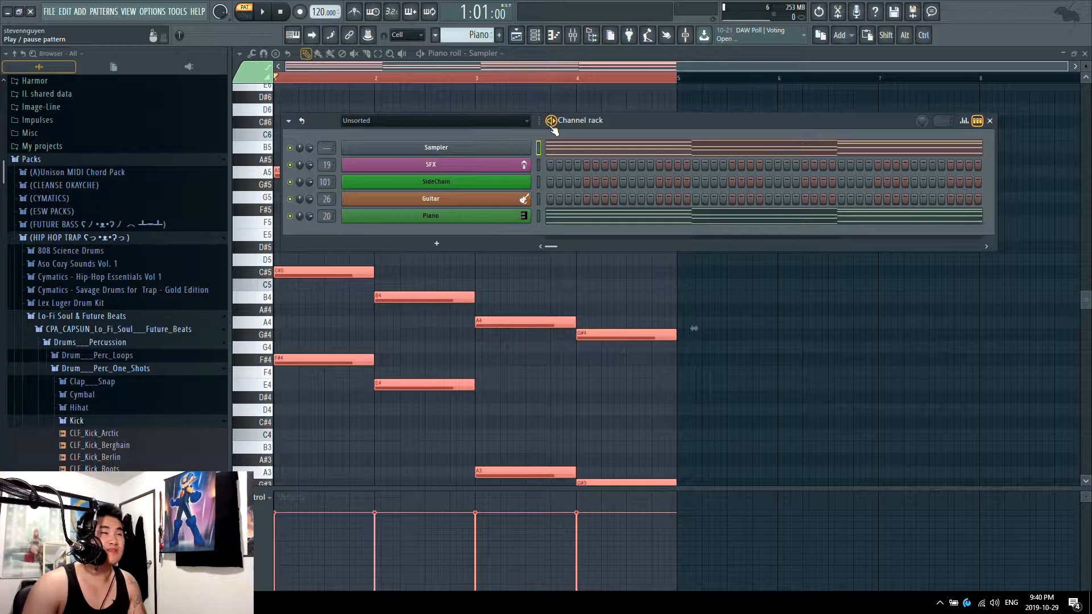
Play and stop the Piano pattern, examine the Piano channel's chord notes, and return to the playlist
key("space")
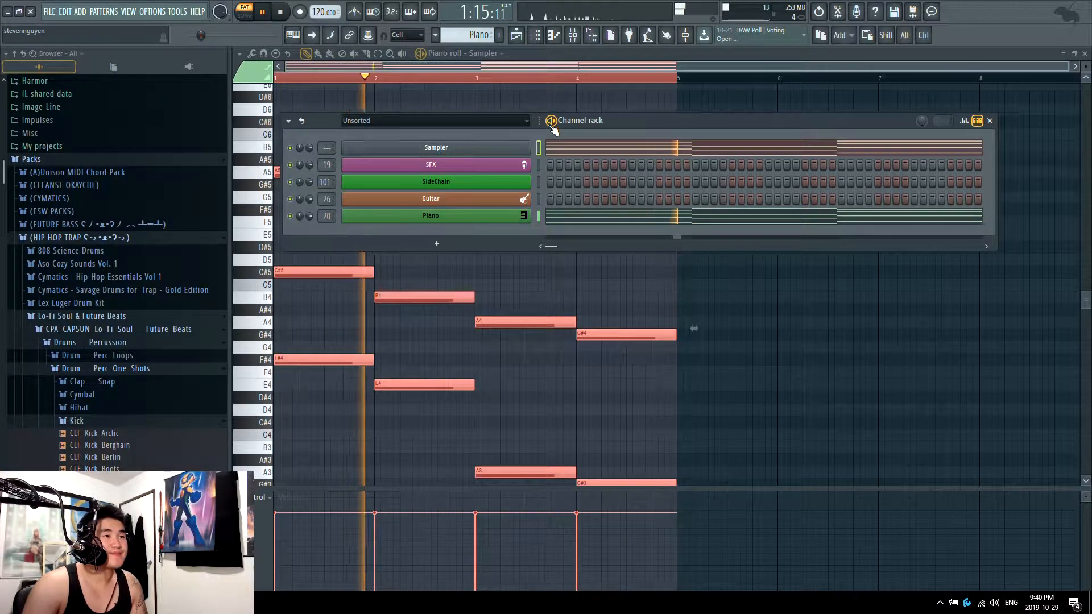
key("space")
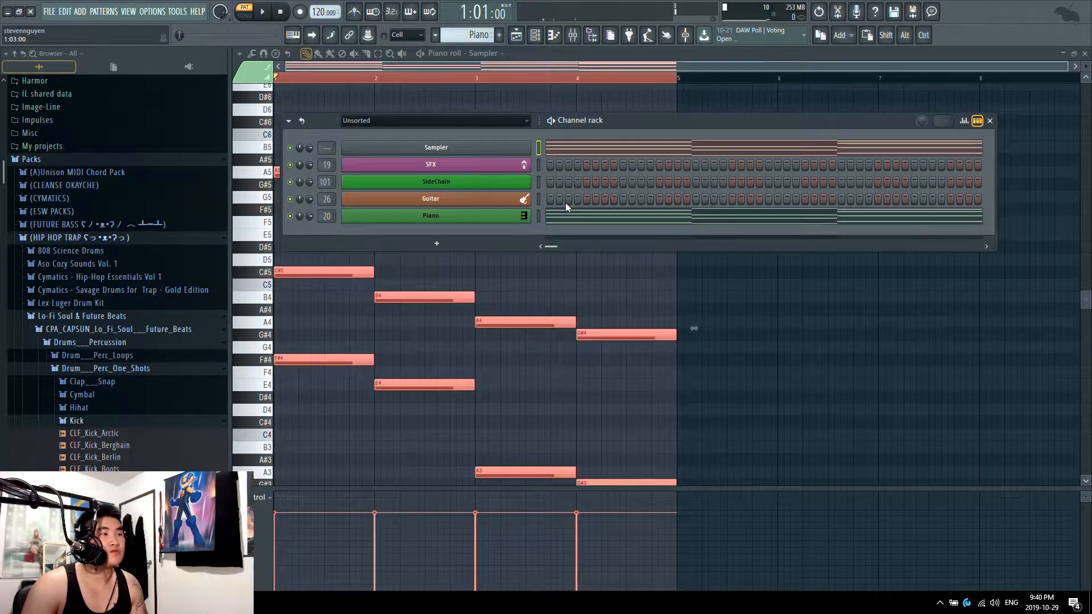
left_click(566, 216)
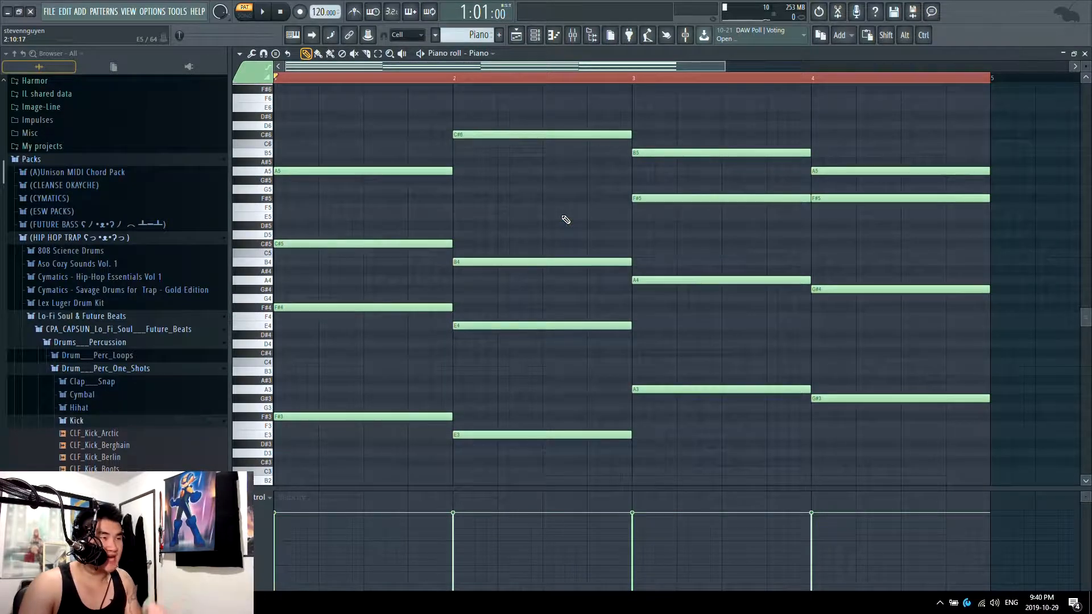
left_click(521, 40)
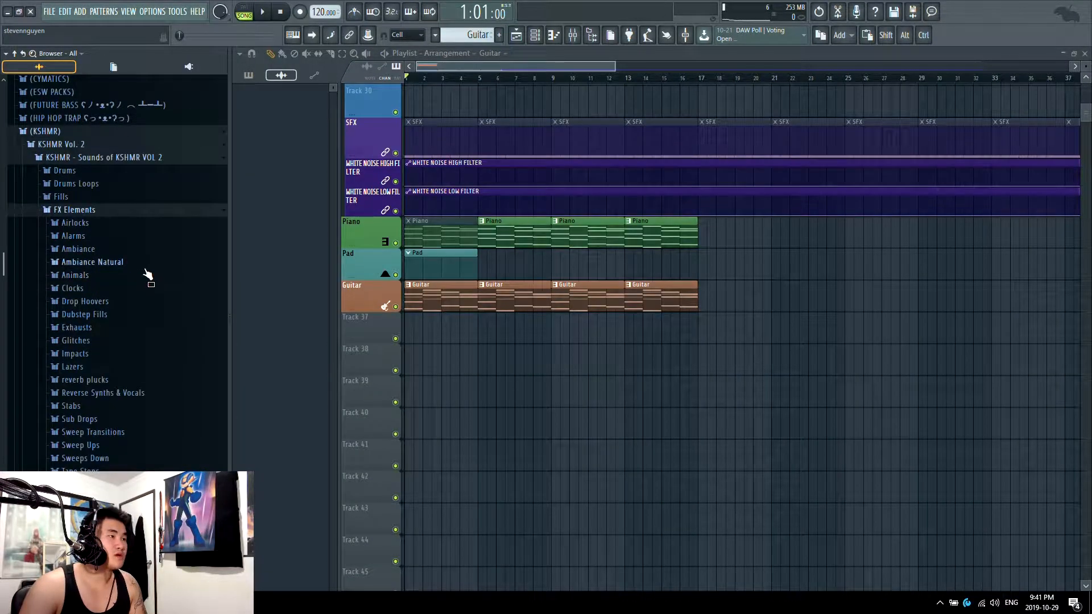
Place the KSHMR Natural Ambiance 05 - Rain sample from the Ambiance Natural folder on Track 37 at bar 1
left_click(145, 266)
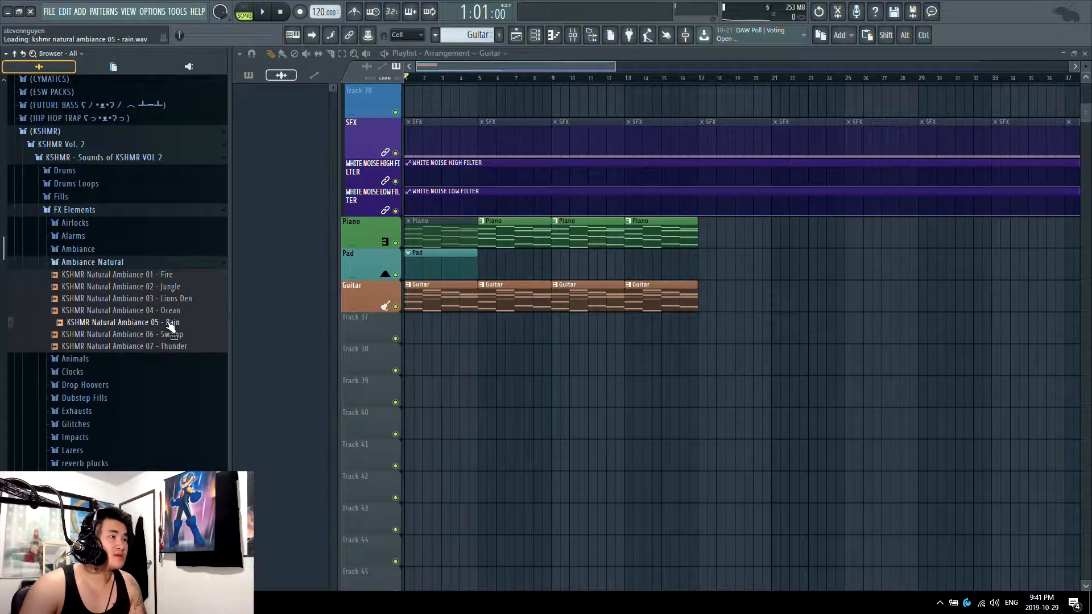
left_click(152, 265)
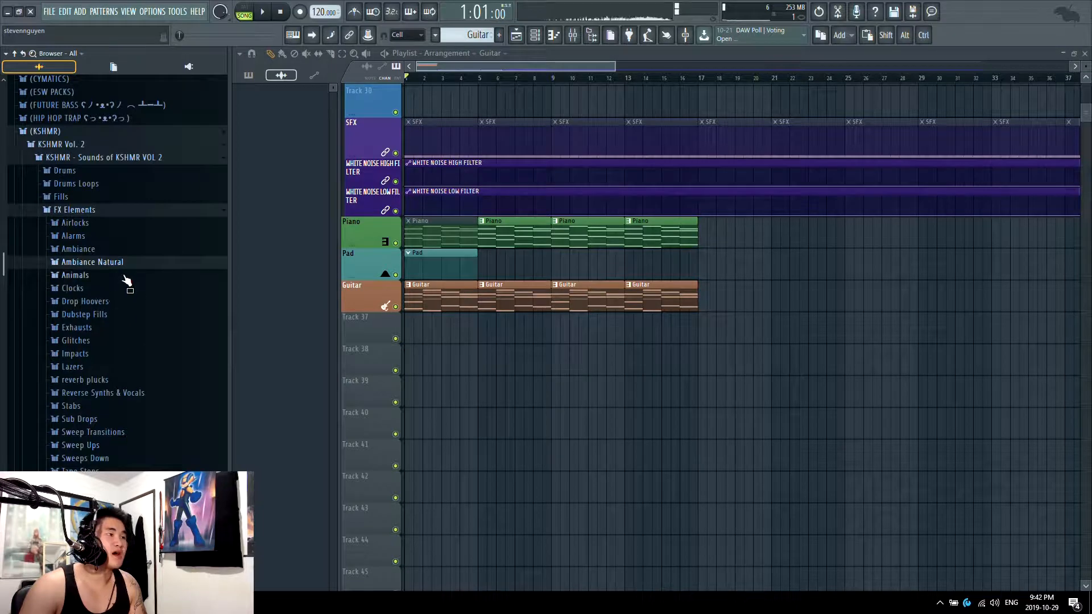
left_click(126, 264)
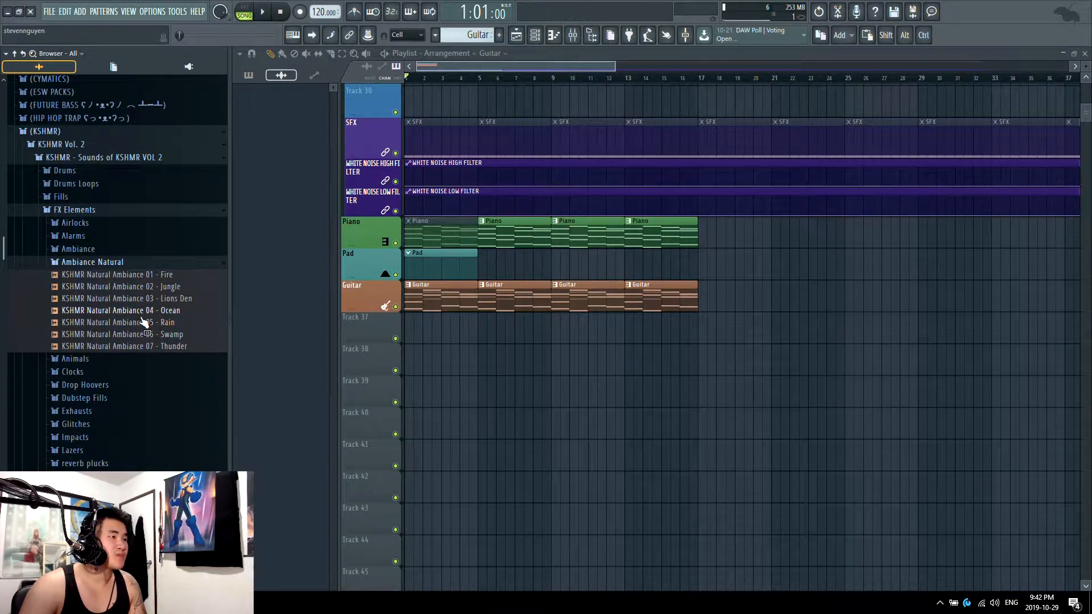
left_click_drag(142, 322, 412, 327)
scroll(418, 336, "up", 4)
right_click(433, 325, "alt")
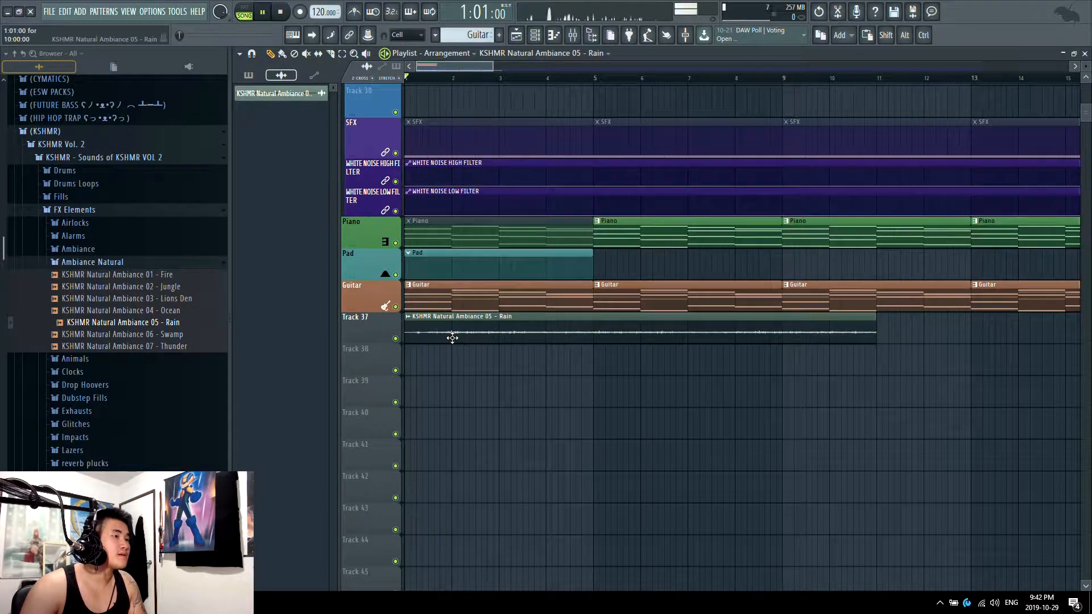
Audition the rain clip, slice it at bar 2, remove the first bar and move the remainder to bar 1
key("space")
key("space")
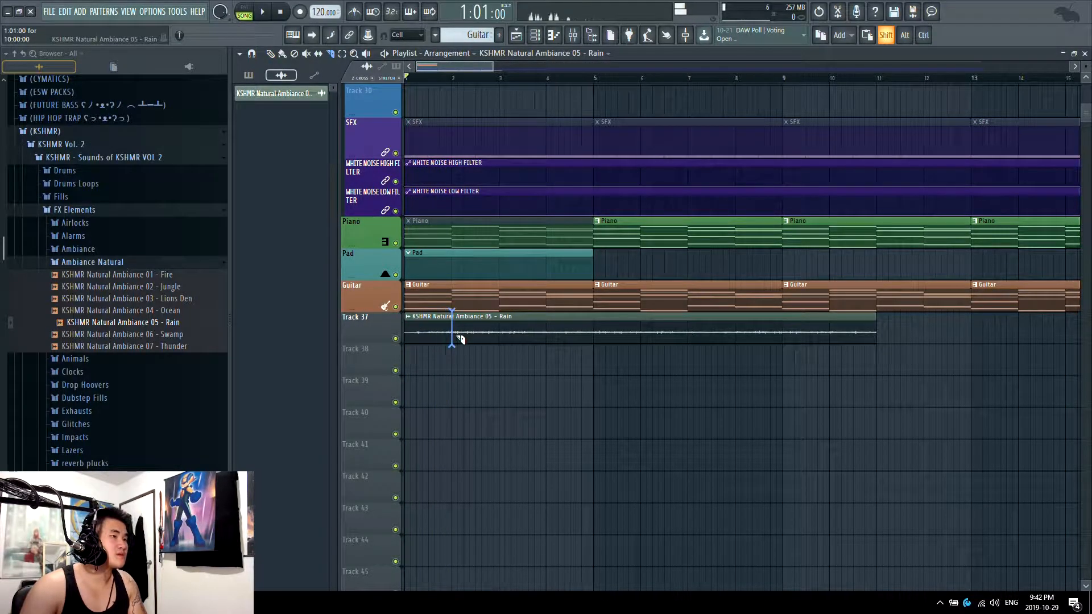
left_click(458, 339, "shift")
right_click(432, 333)
left_click_drag(811, 341, 763, 343)
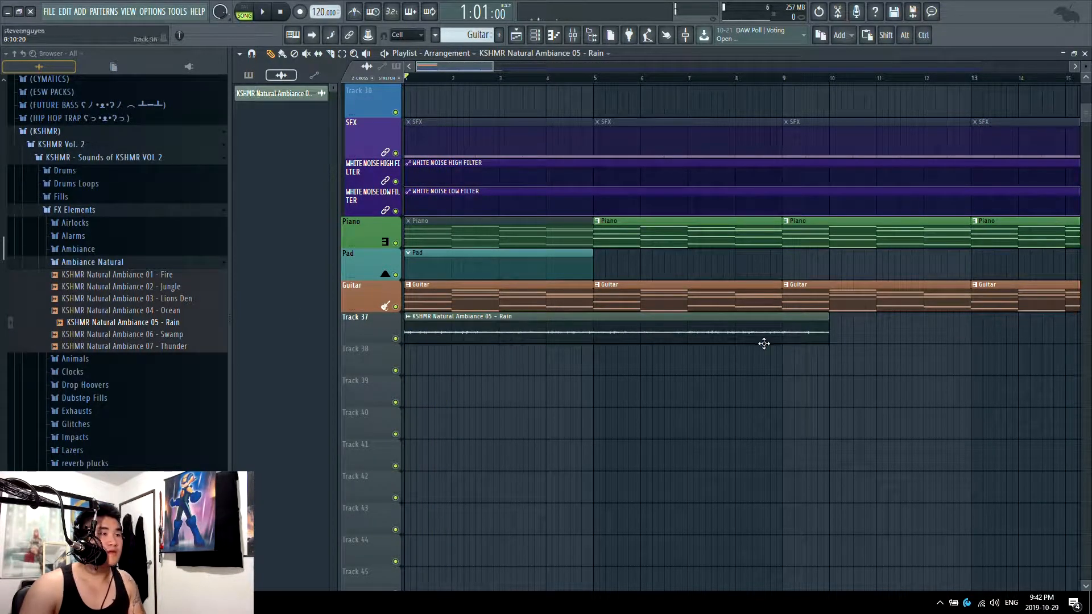
Route the rain sample's channel to its own mixer track 27 and return to the playlist
double_click(787, 321)
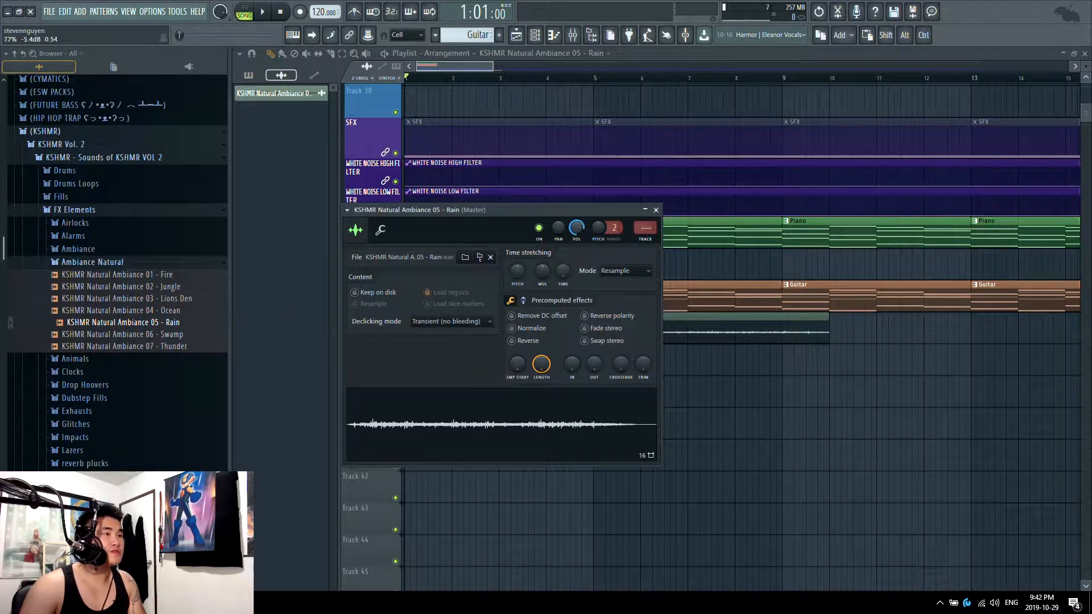
key("ctrl+l")
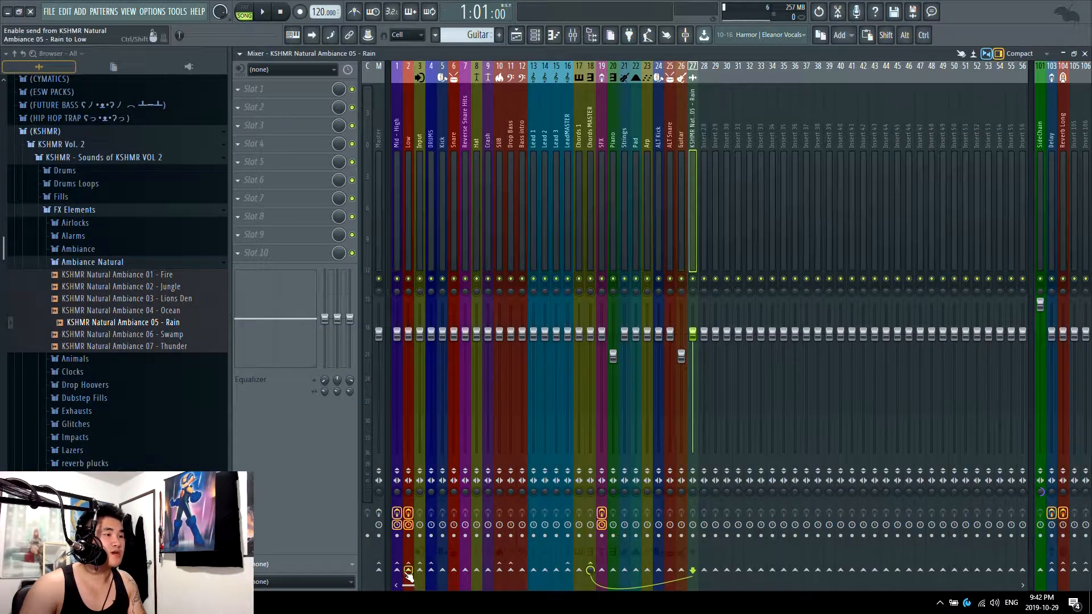
key("F5")
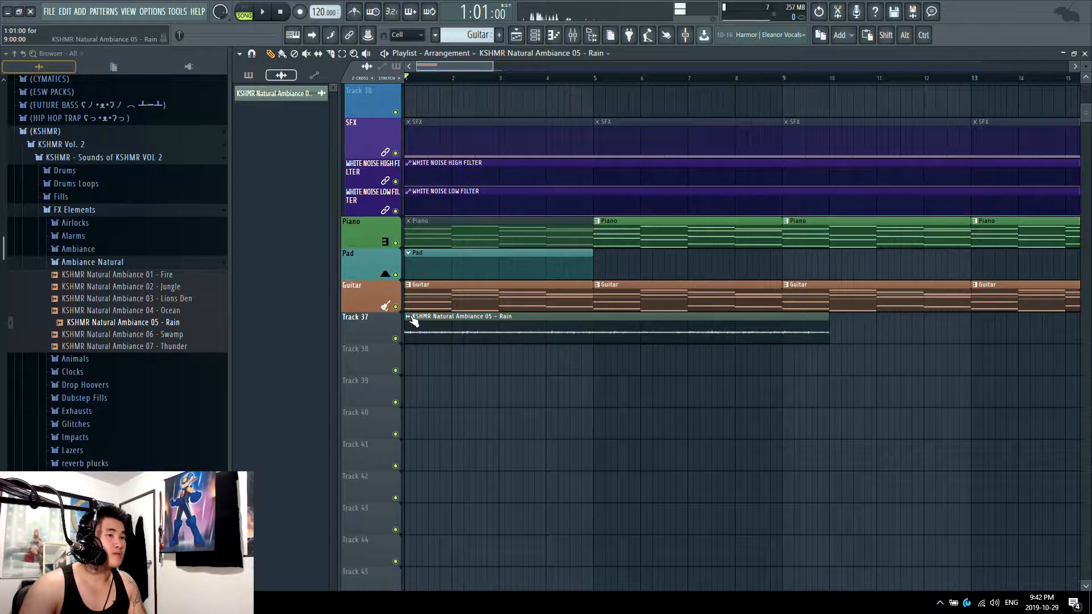
Create a volume automation clip for the rain clip and place it on Track 38 directly below
left_click(410, 317)
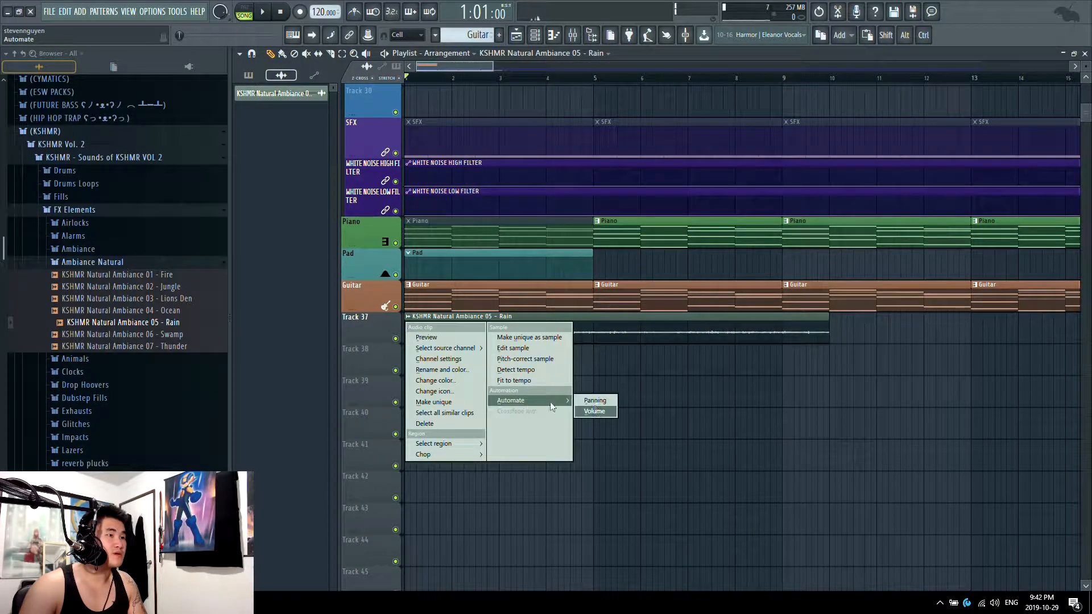
left_click(594, 411)
left_click_drag(622, 319, 595, 343)
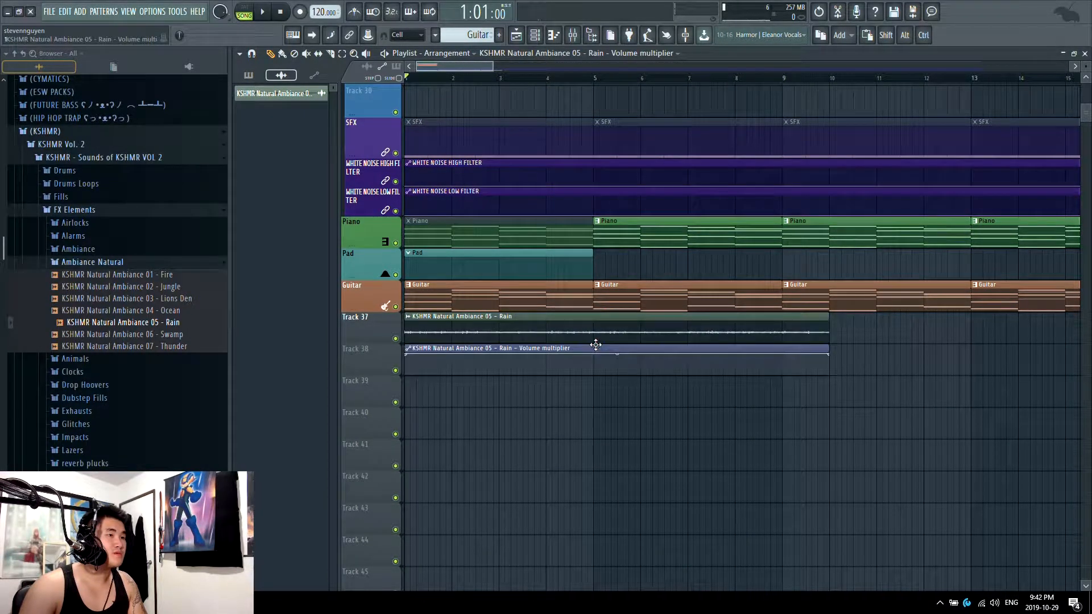
Create an automation clip for the Piano's Nexus master filter cutoff and group its track beneath the Piano playlist track
key("F5")
left_click(475, 219)
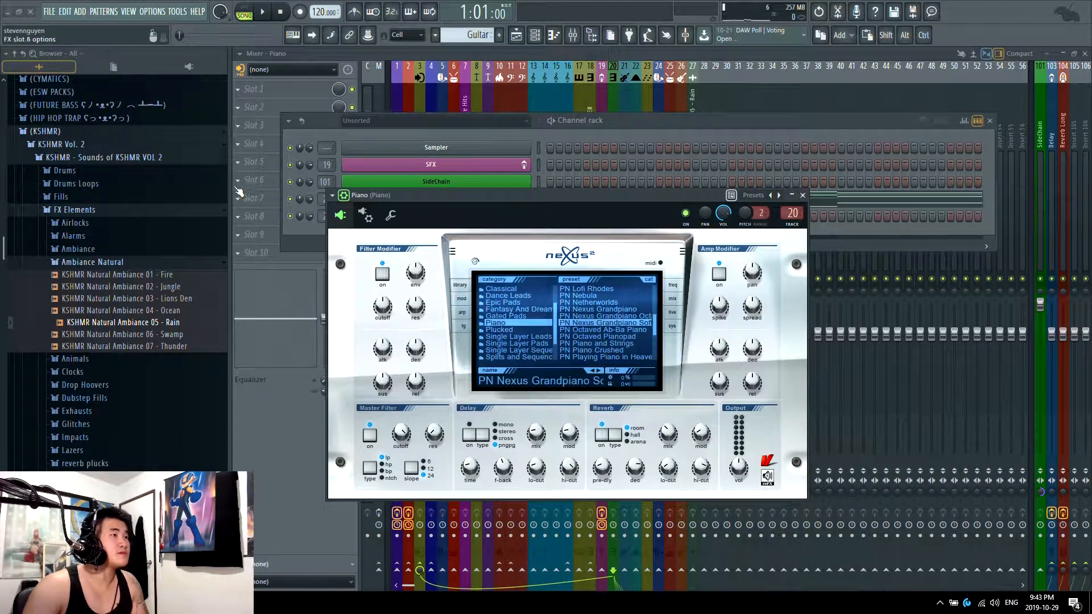
left_click(178, 12)
mouse_move(217, 152)
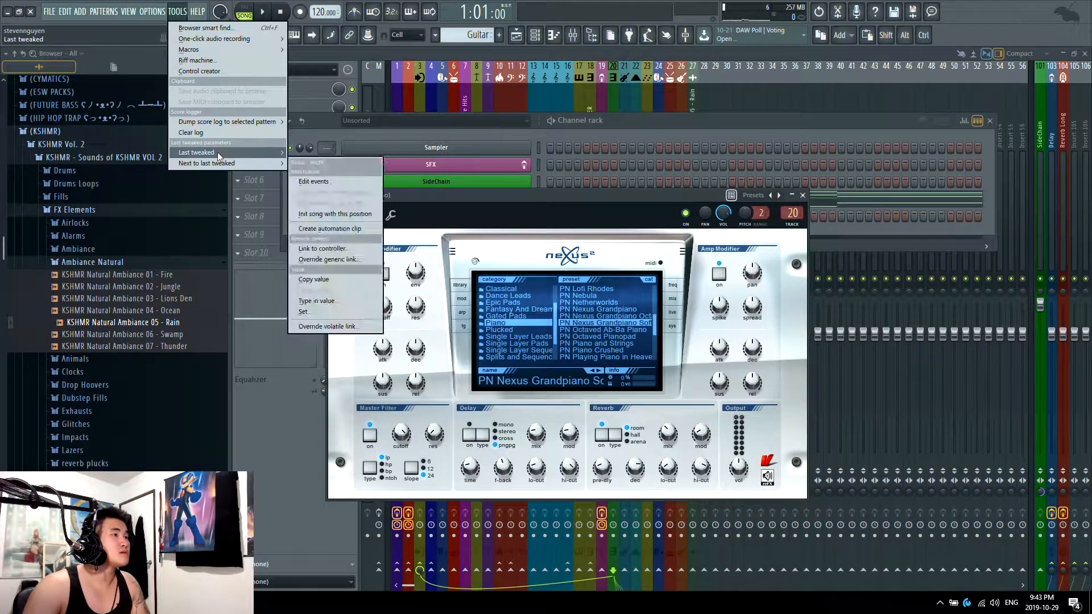
key("c")
key("F5")
left_click_drag(430, 273, 391, 427)
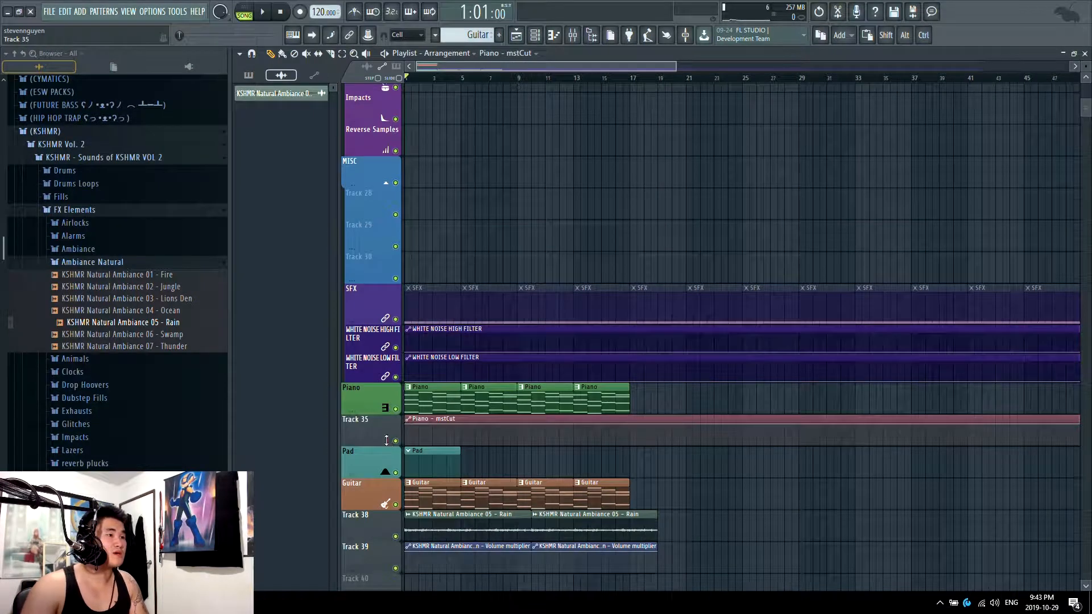
scroll(415, 430, "down", 2)
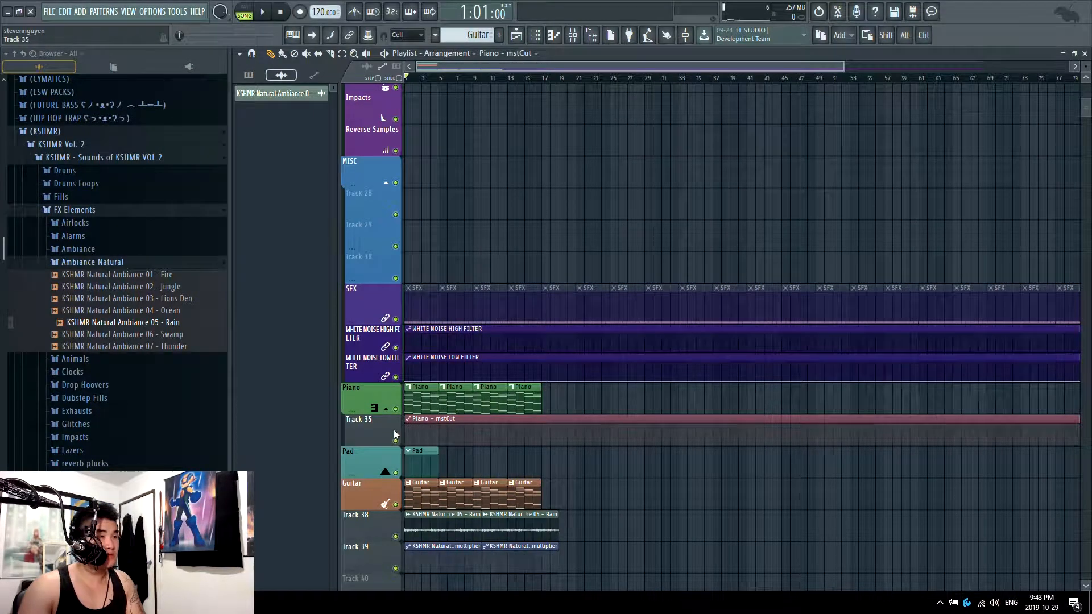
Shape the Piano cutoff automation into a curve rising from bar 1 to bar 5 and play back the opening bars
left_click_drag(407, 426, 439, 428)
scroll(442, 439, "up", 2)
right_click(444, 433)
key("space")
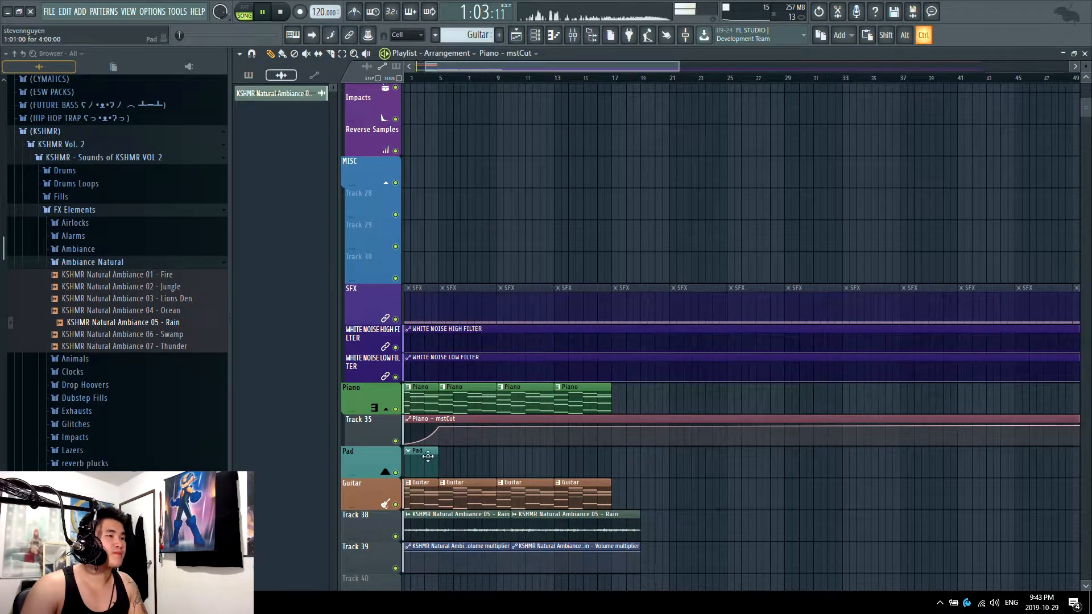
scroll(441, 380, "up", 4)
scroll(442, 380, "down", 2)
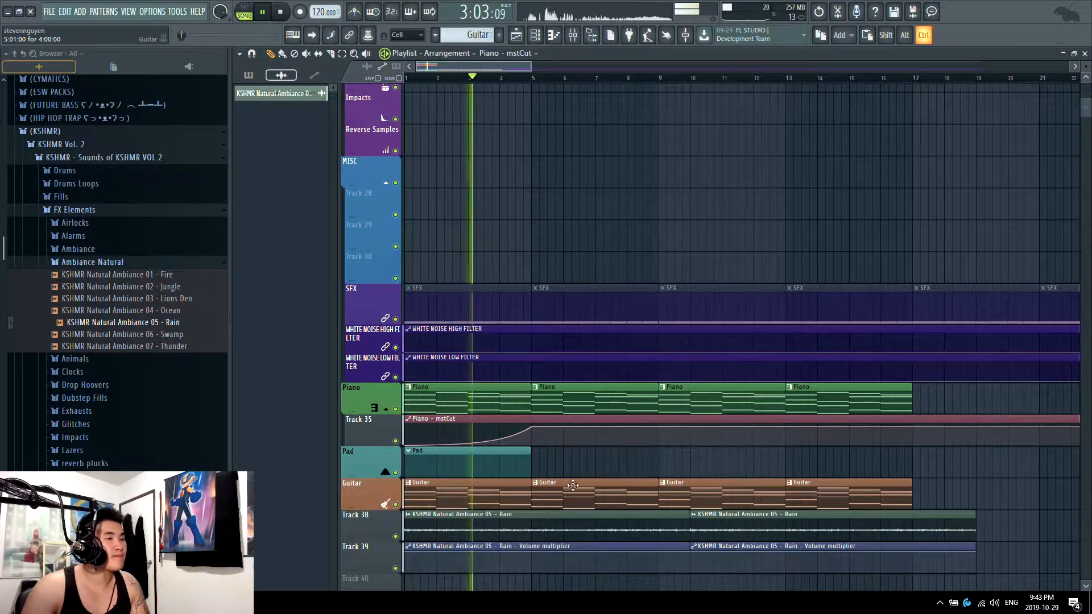
scroll(557, 478, "down", 2)
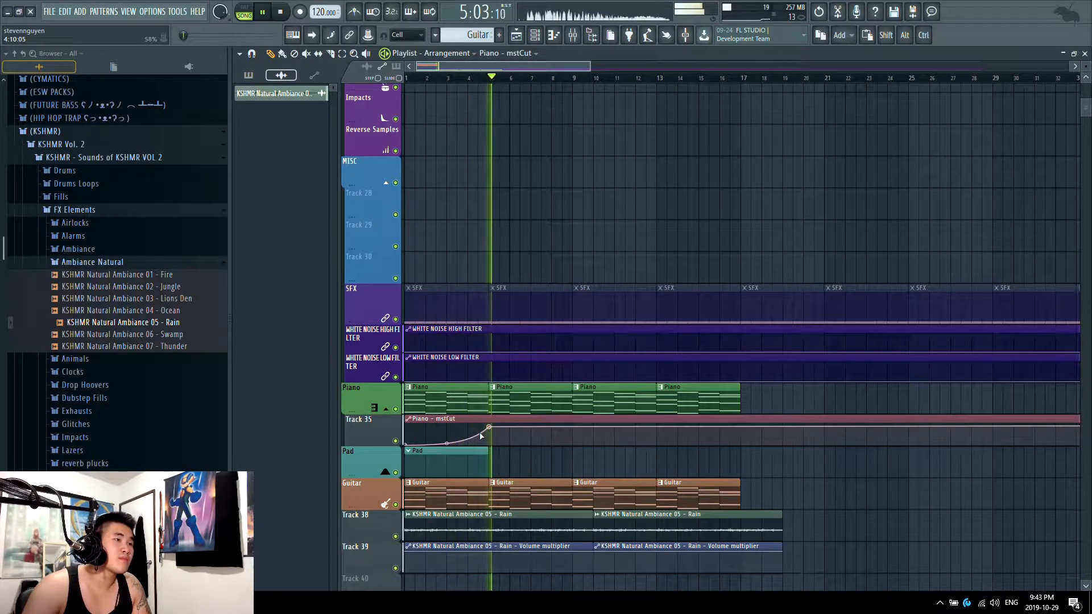
key("space")
scroll(465, 398, "down", 2)
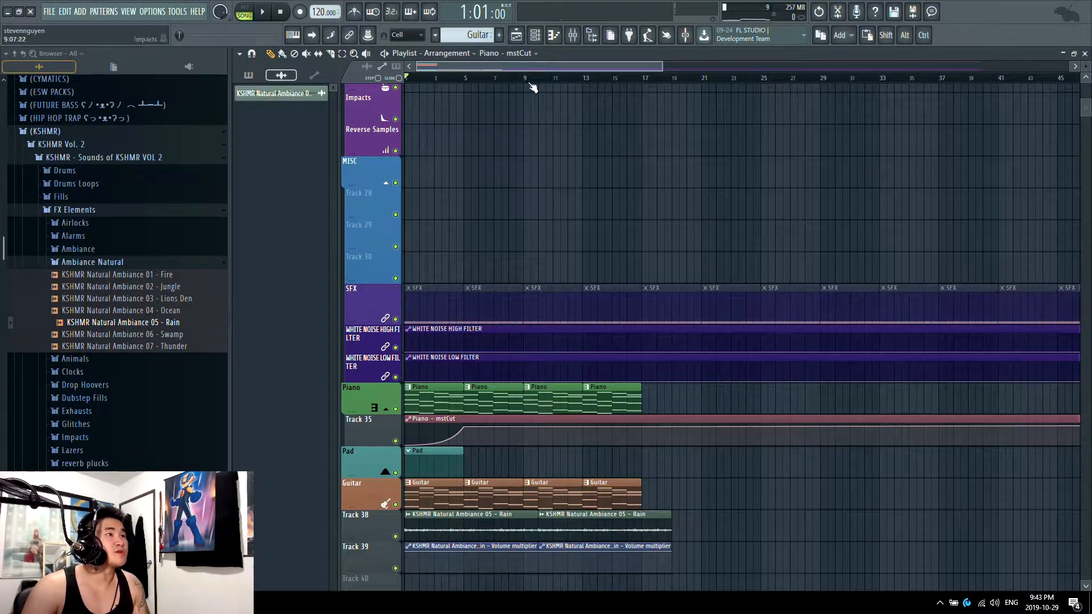
Switch to the Piano pattern, open the Piano channel's piano roll and select all its chord notes
left_click(435, 36)
left_click(457, 126)
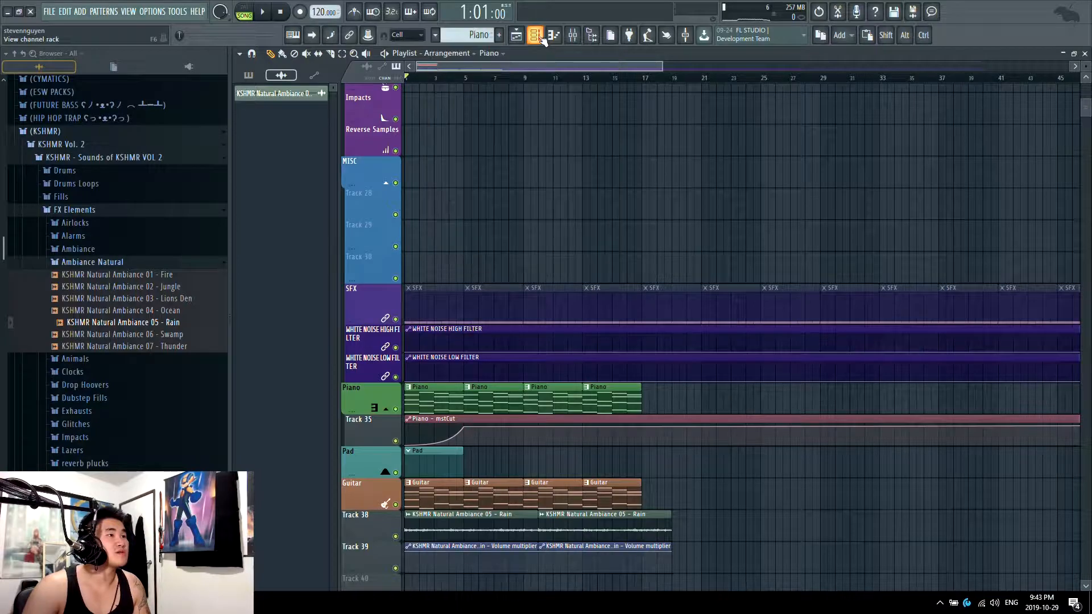
left_click(535, 36)
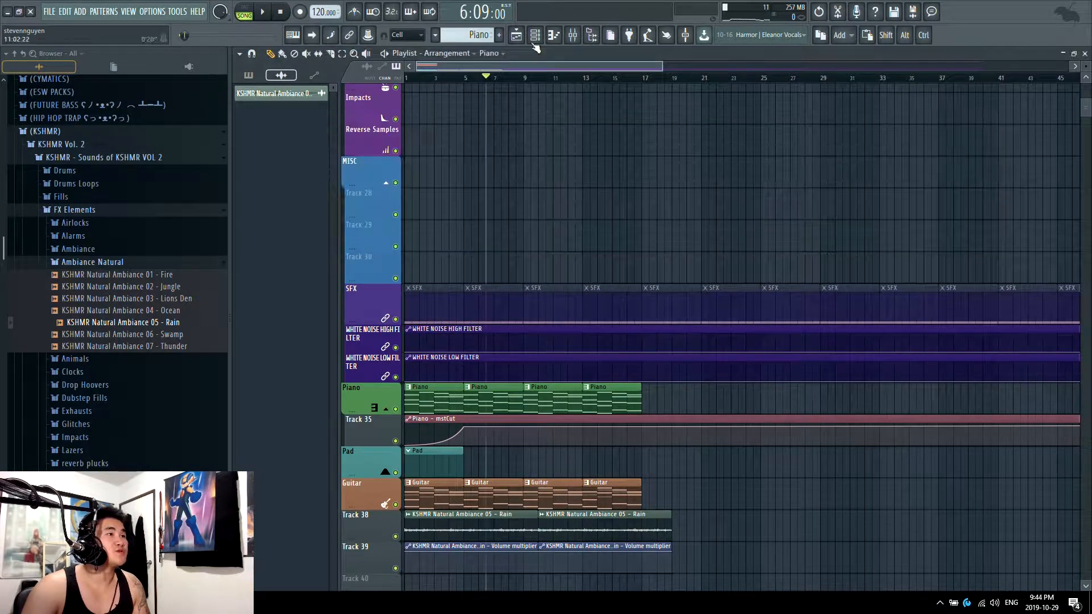
left_click(534, 36)
left_click(607, 219)
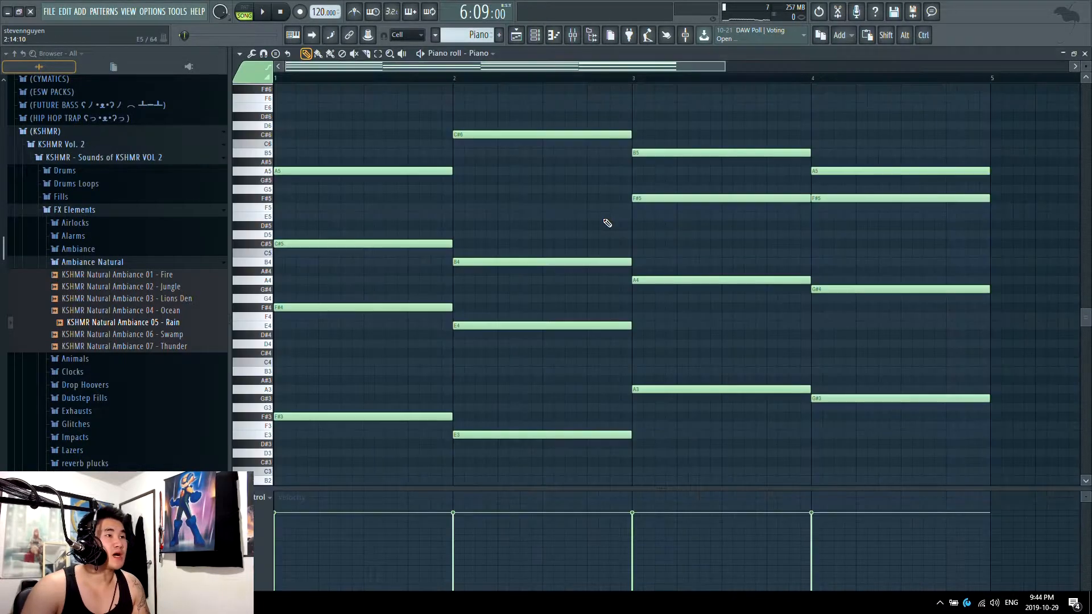
scroll(608, 255, "down", 3)
key("ctrl+a")
left_click(240, 53)
mouse_move(261, 90)
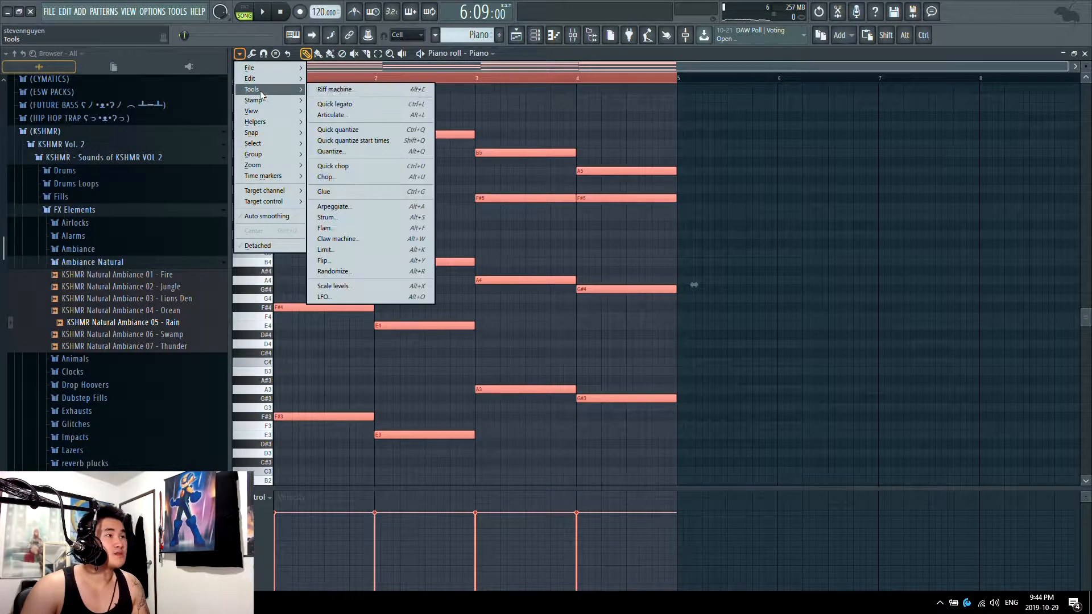
left_click(357, 223)
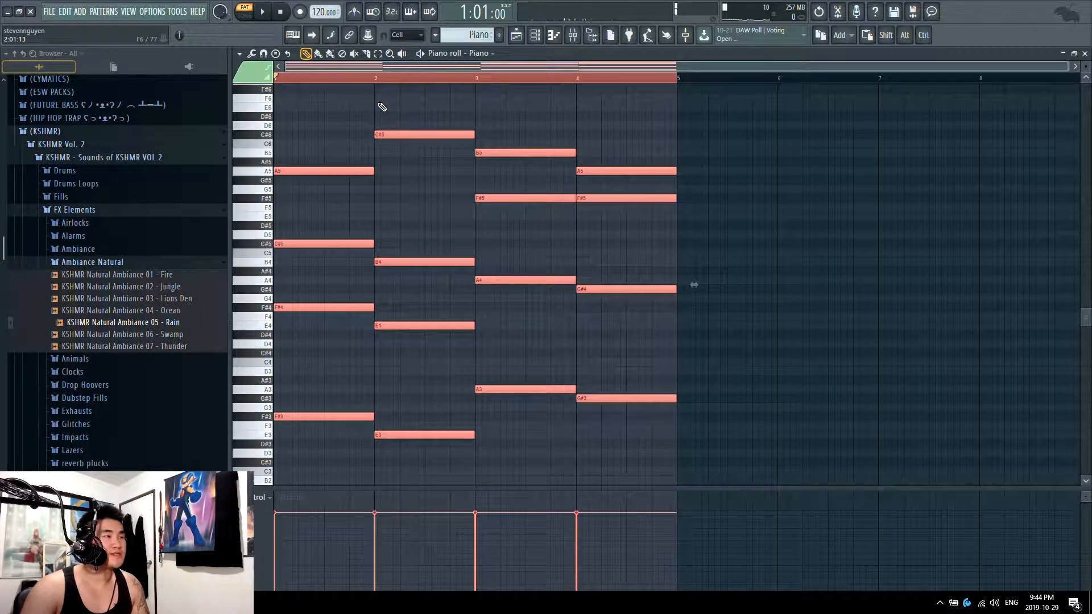
key("space")
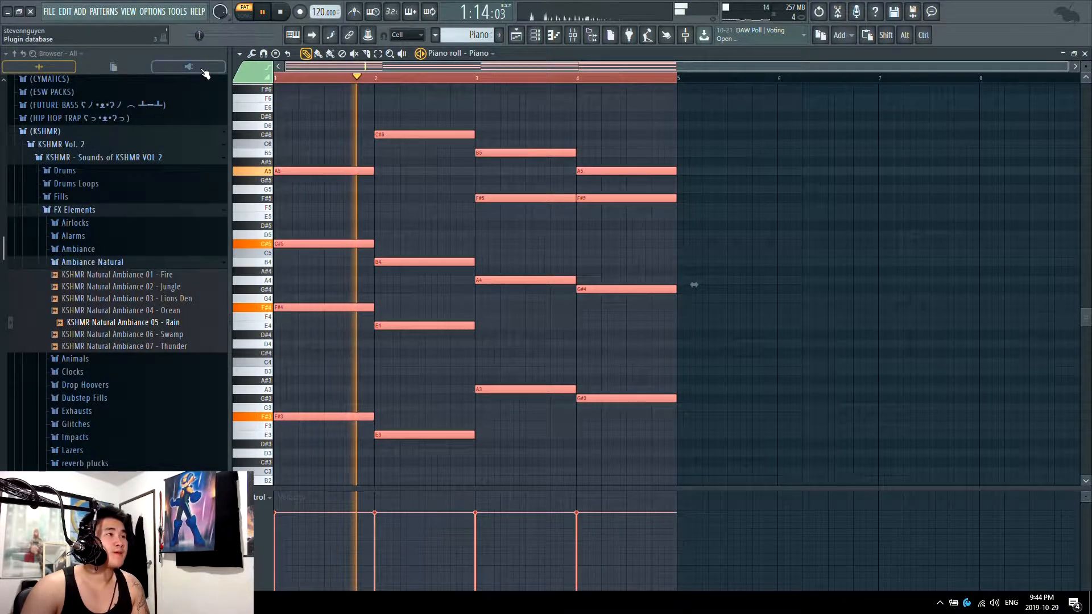
key("space")
Apply a strum to the selected Piano chords, raising the start time and velocity strength and tension while the pattern plays
left_click(239, 53)
mouse_move(268, 90)
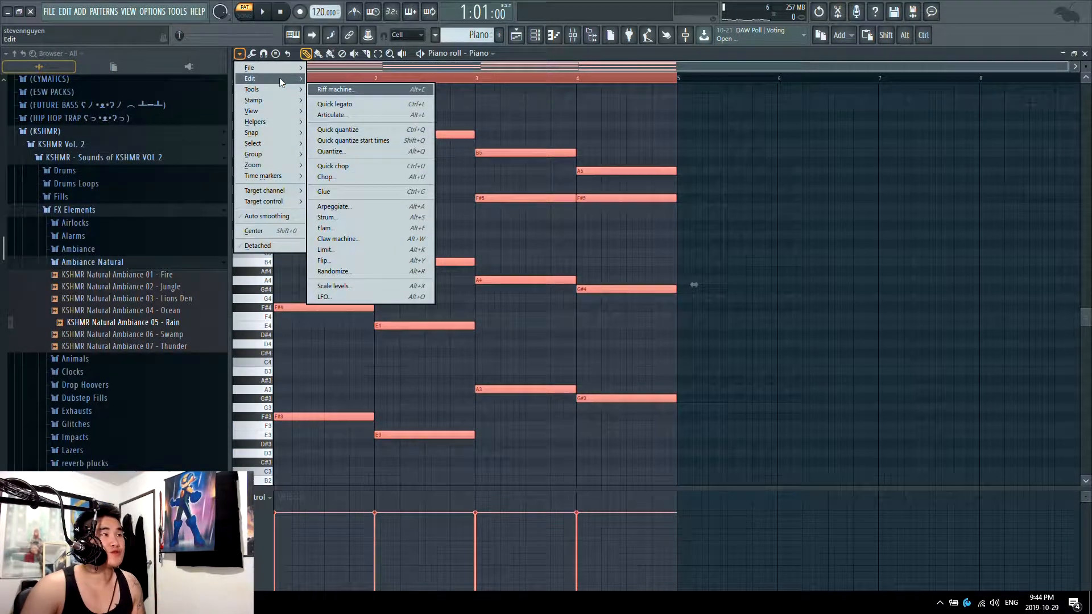
left_click(364, 218)
key("space")
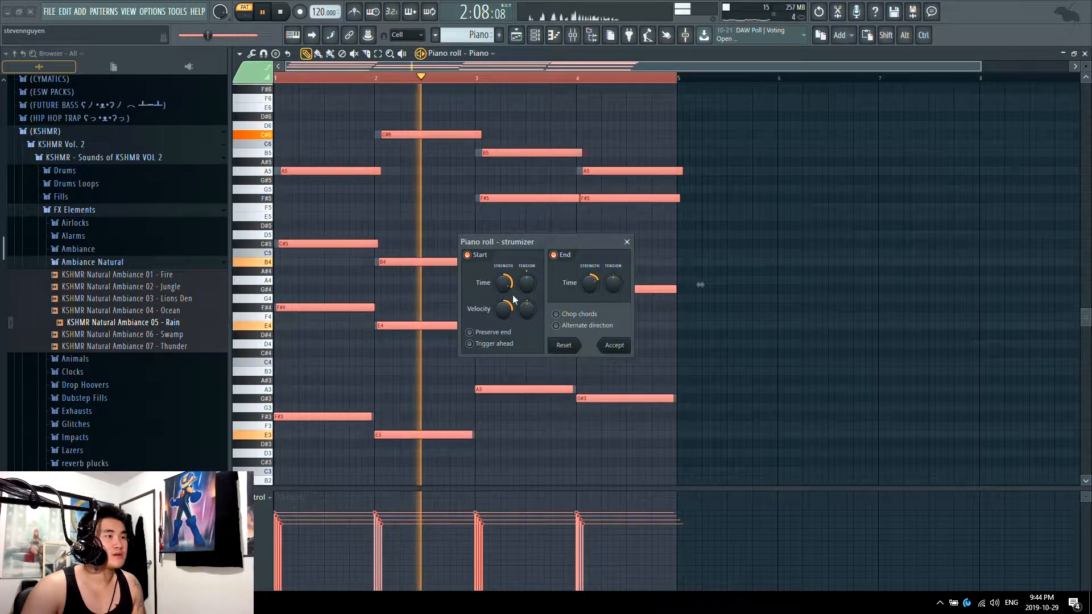
scroll(506, 302, "up", 7)
scroll(528, 283, "up", 6)
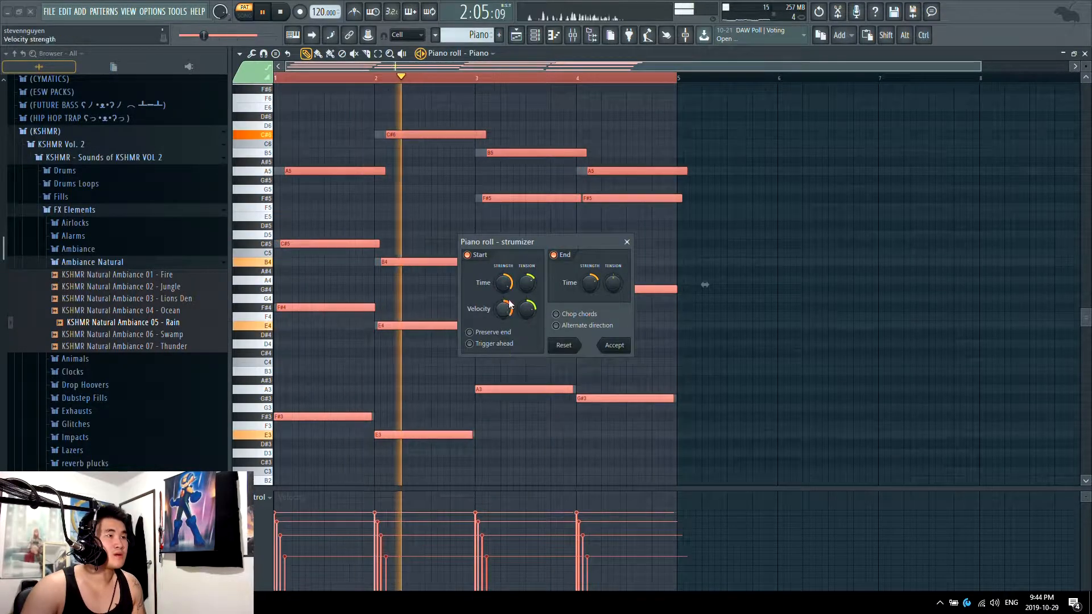
scroll(509, 305, "down", 2)
scroll(506, 282, "up", 1)
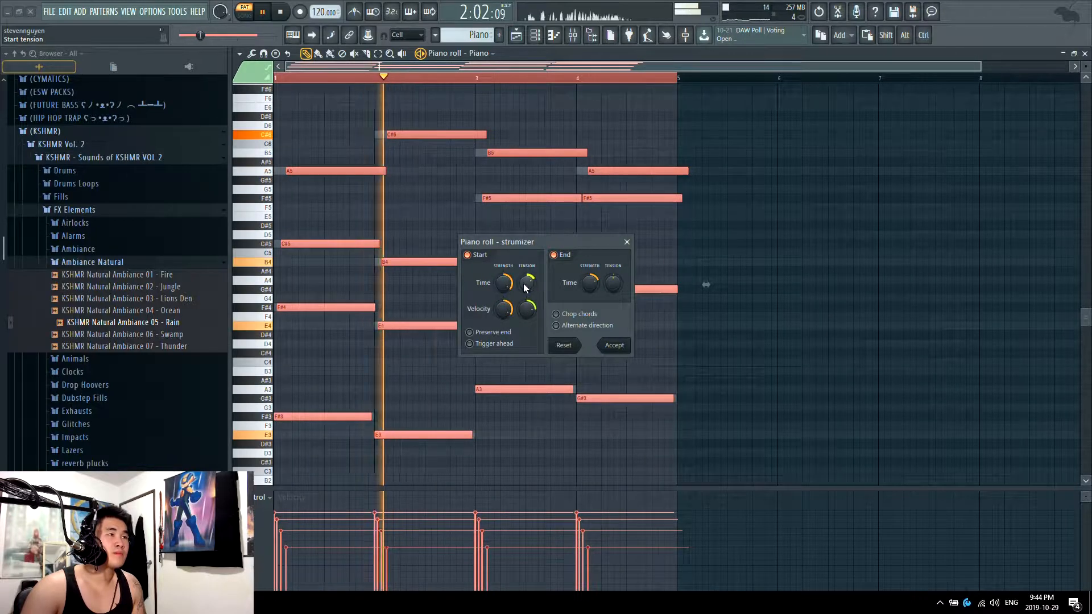
scroll(506, 286, "up", 2)
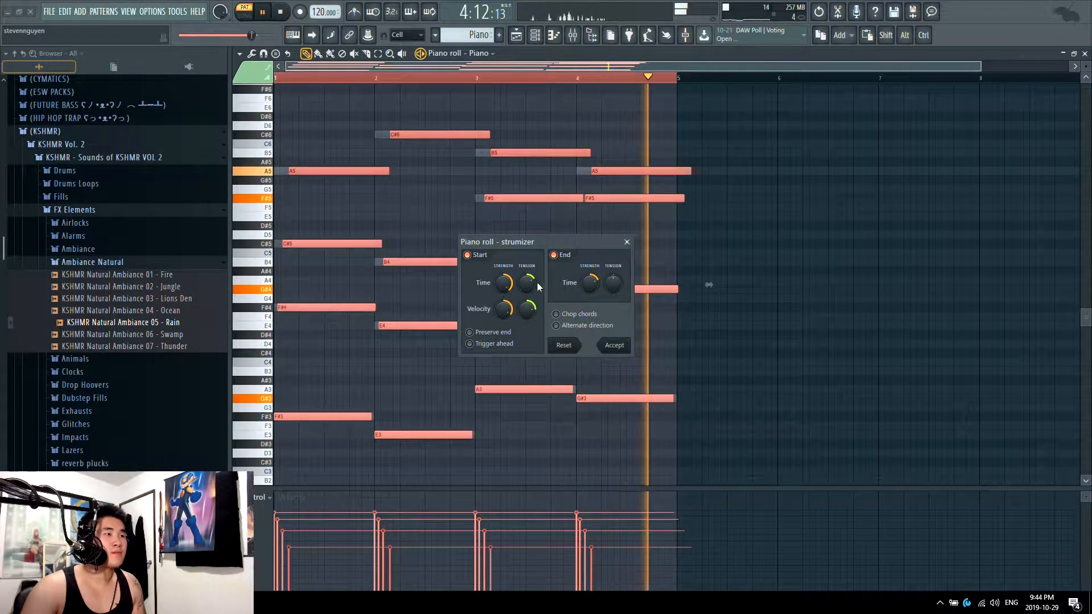
scroll(496, 287, "down", 1)
left_click(614, 345)
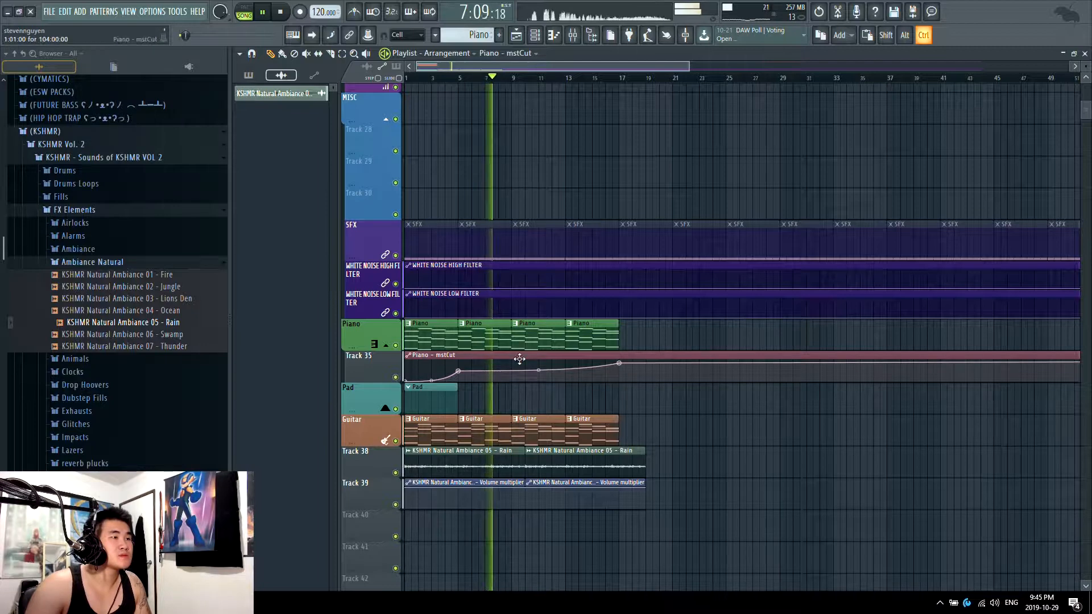
Stop playback and select bars 9 to 17 of the playlist, starting playback from bar 9
scroll(544, 372, "up", 1)
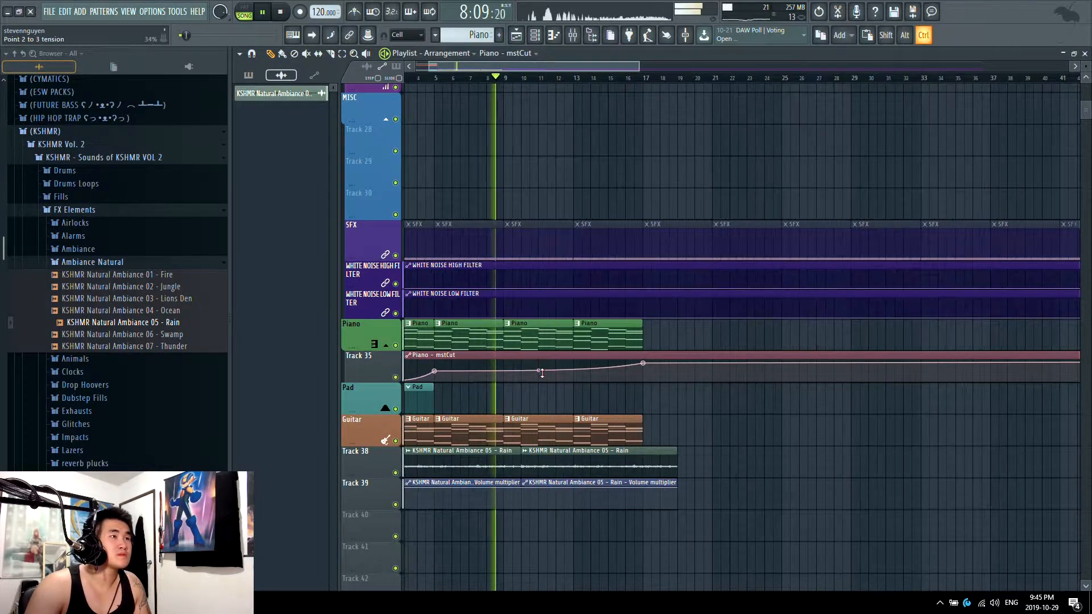
key("space")
left_click(511, 80)
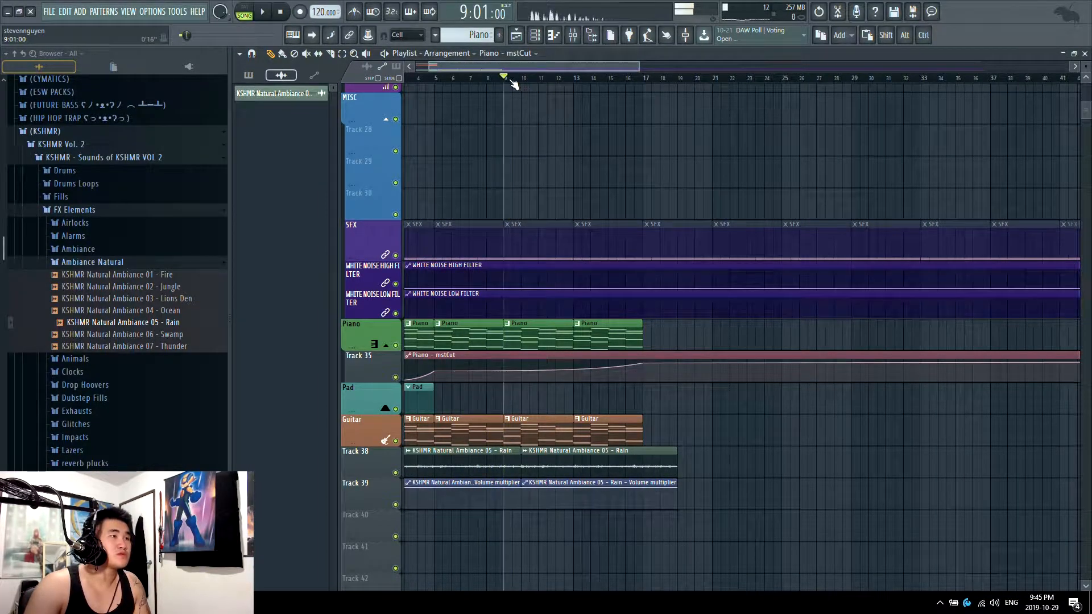
left_click_drag(510, 80, 646, 78)
scroll(643, 102, "up", 1)
Open the QUICK LOFI PACK sample folder and preview its kick, half-open and light hi-hats, snare and Whistle-Shaker
left_click(113, 249)
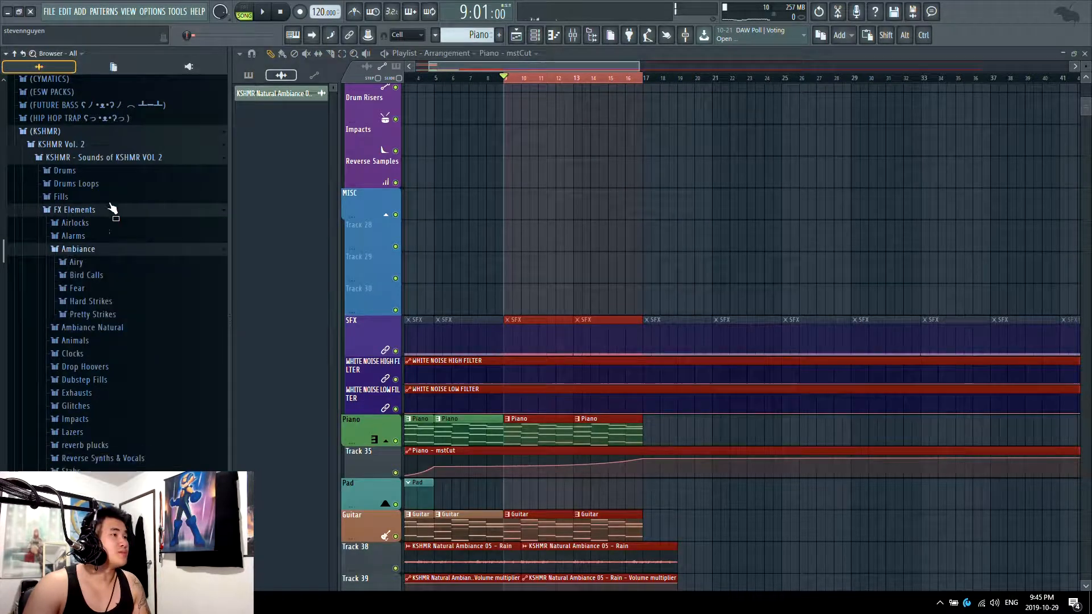
left_click(98, 131)
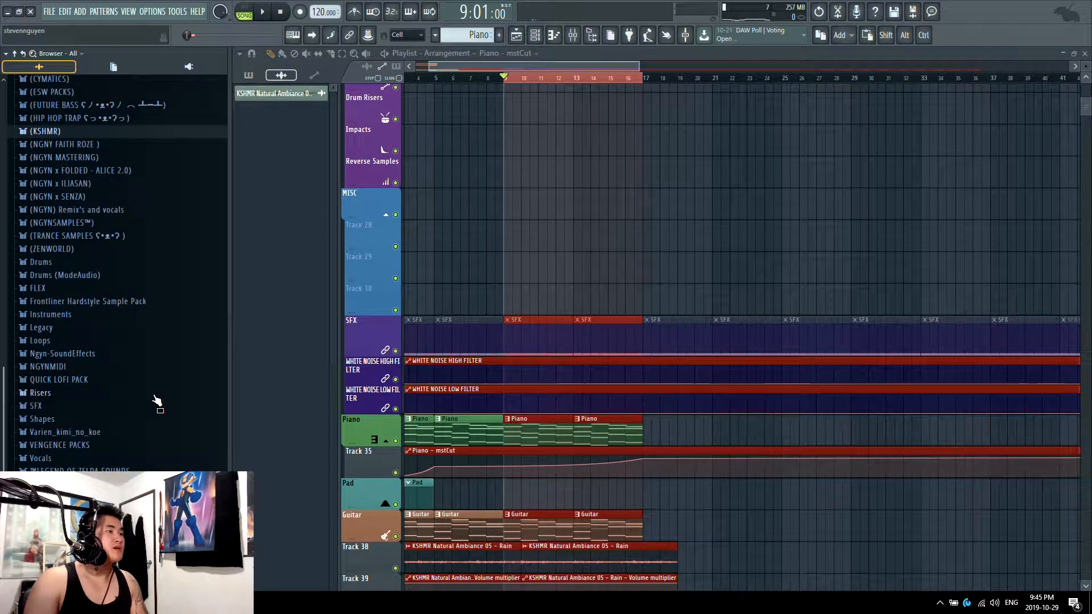
left_click(67, 380)
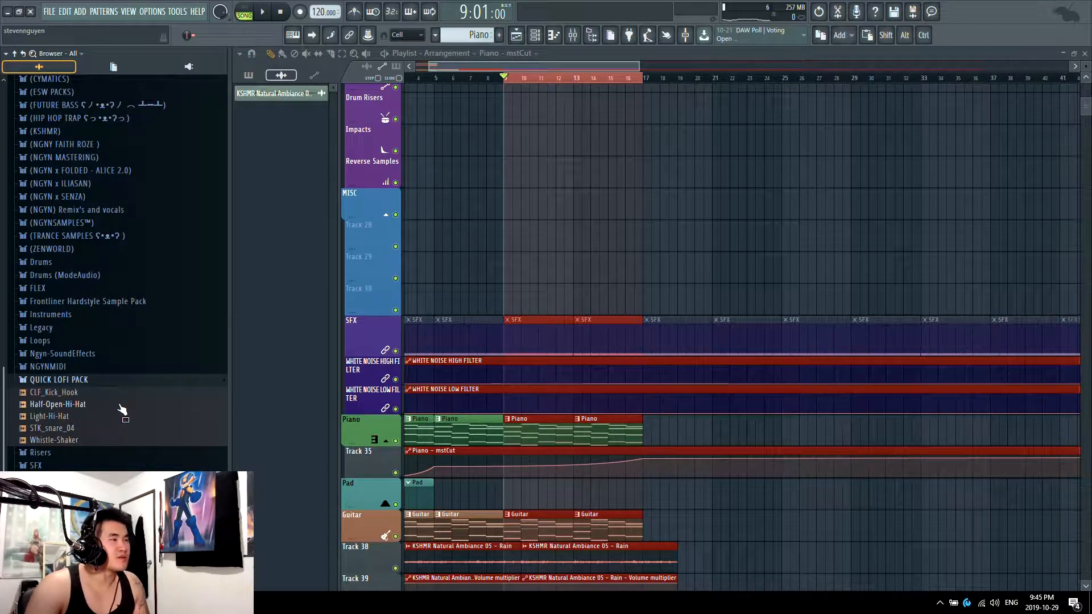
left_click(108, 393)
left_click(106, 405)
left_click(105, 417)
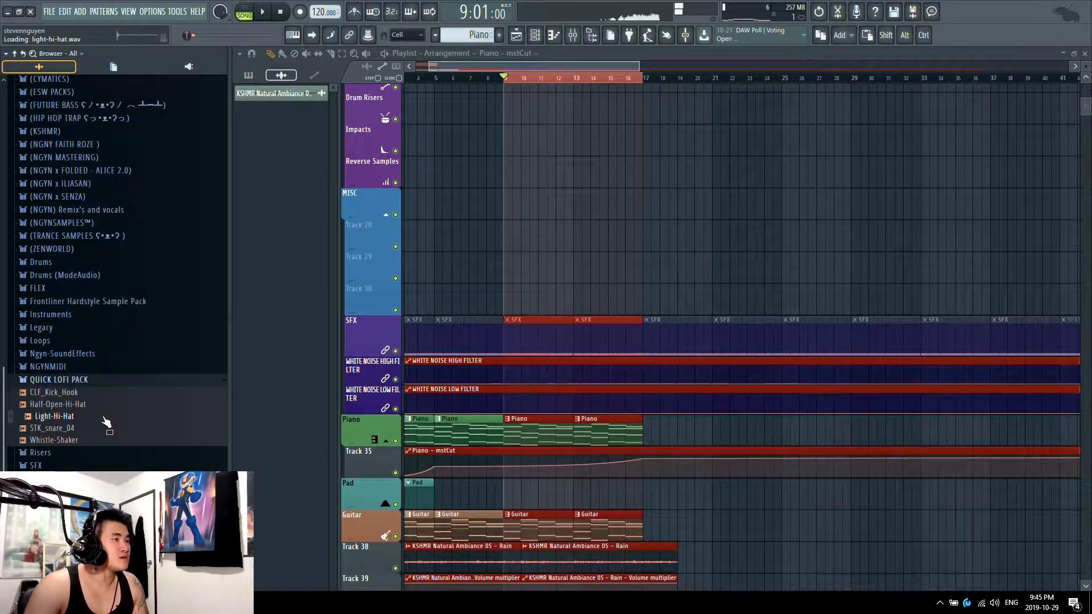
left_click(104, 427)
left_click(103, 441)
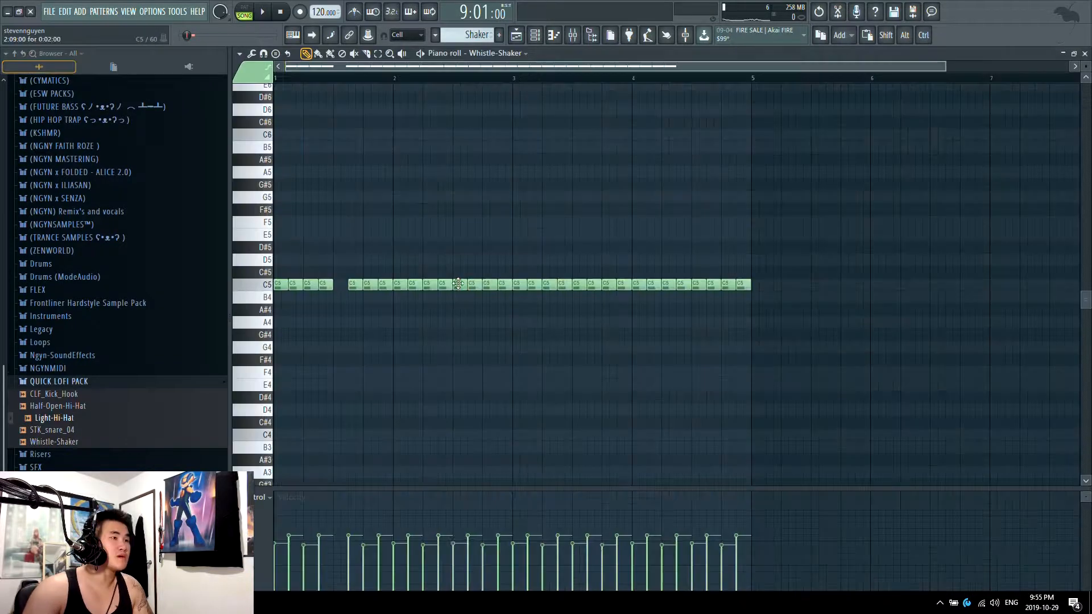
Delete the Whistle-Shaker note on beat three of every bar during playback and lower the Whistle-Shaker mixer volume
key("space")
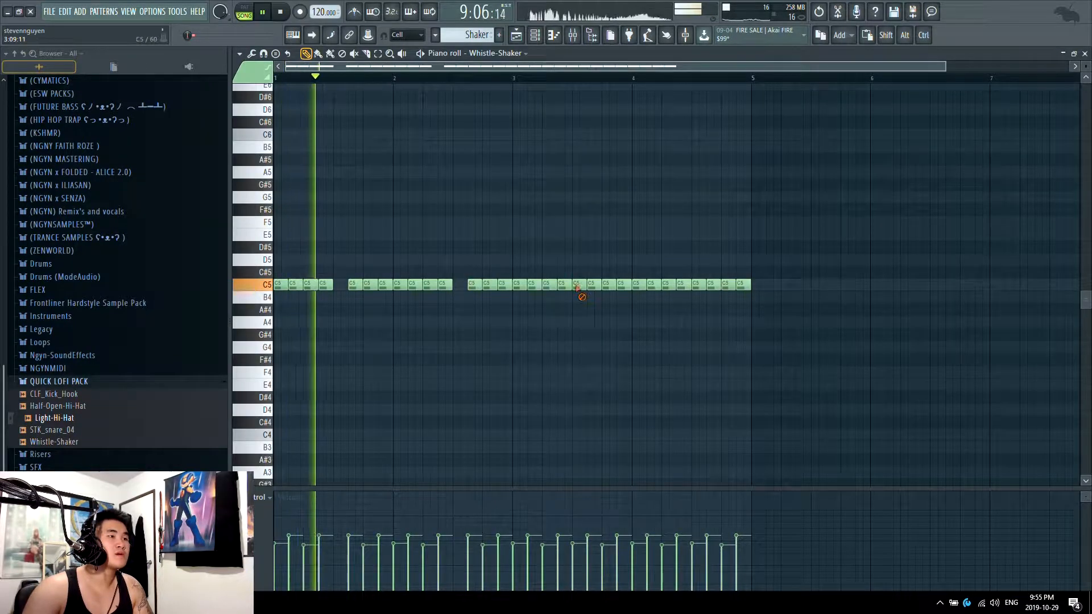
right_click(698, 284)
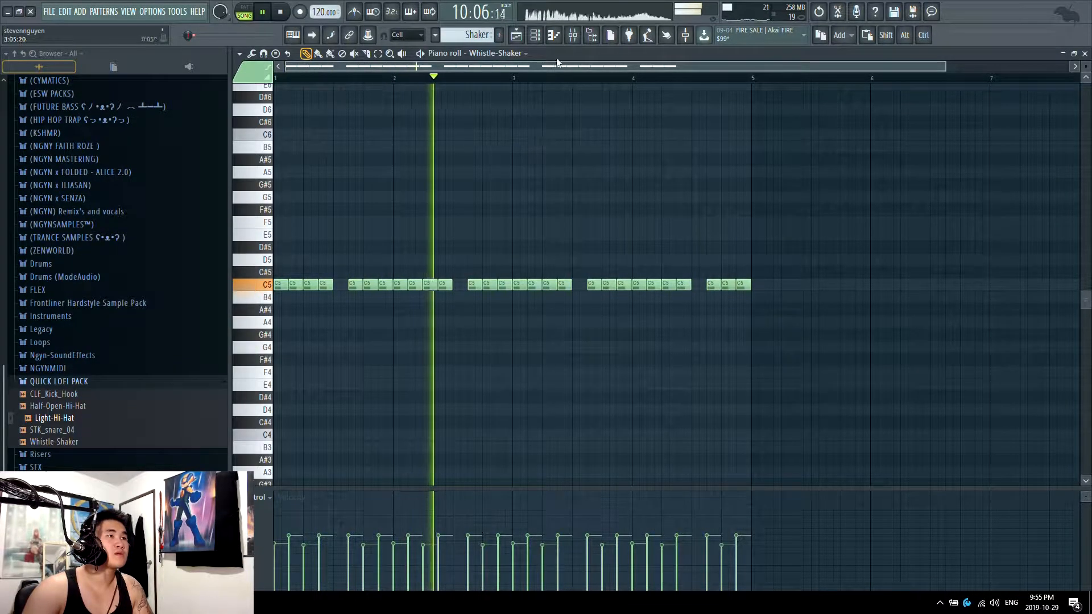
left_click(572, 38)
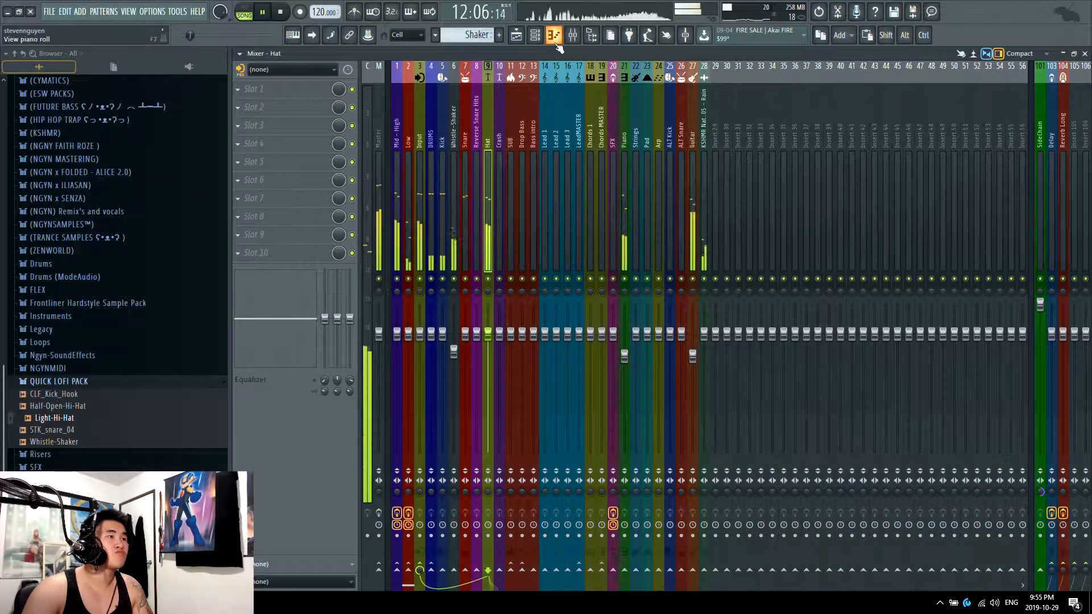
left_click(453, 201)
mouse_move(455, 353)
left_mouse_down()
mouse_move(456, 344)
mouse_move(457, 367)
left_mouse_up()
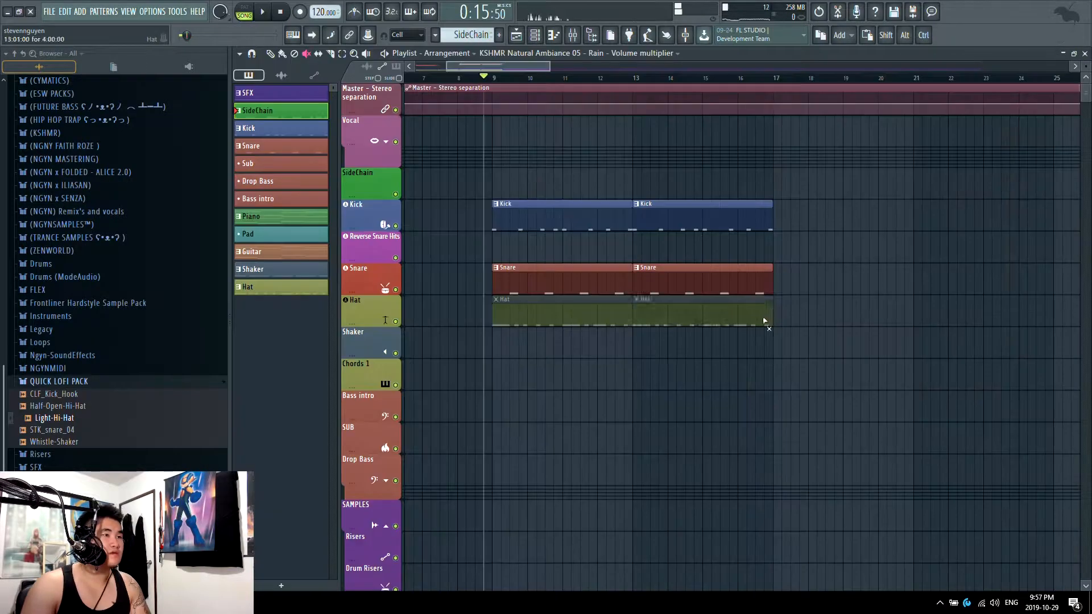
Remove the Hat clips from the playlist and load Fruity Fast LP in the first effect slot of the DRUMS mixer track
right_click(522, 330)
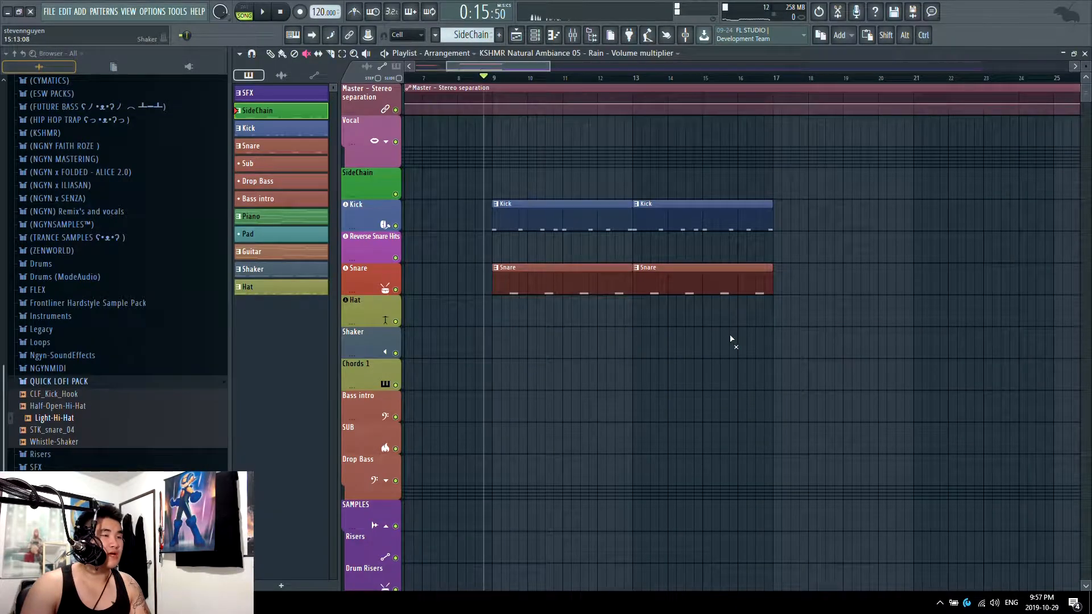
key("F9")
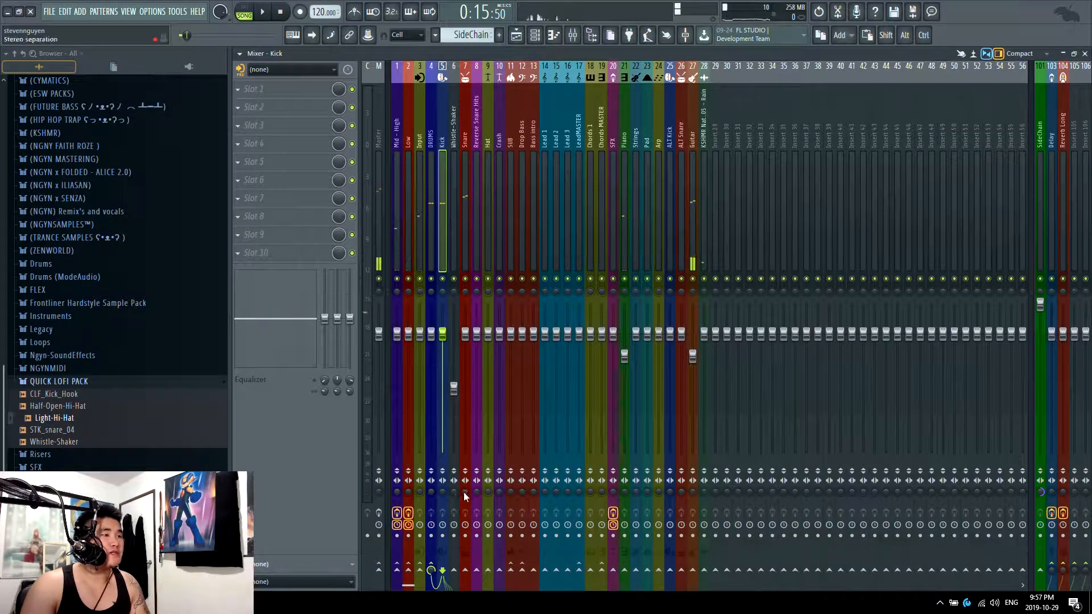
left_click(466, 178)
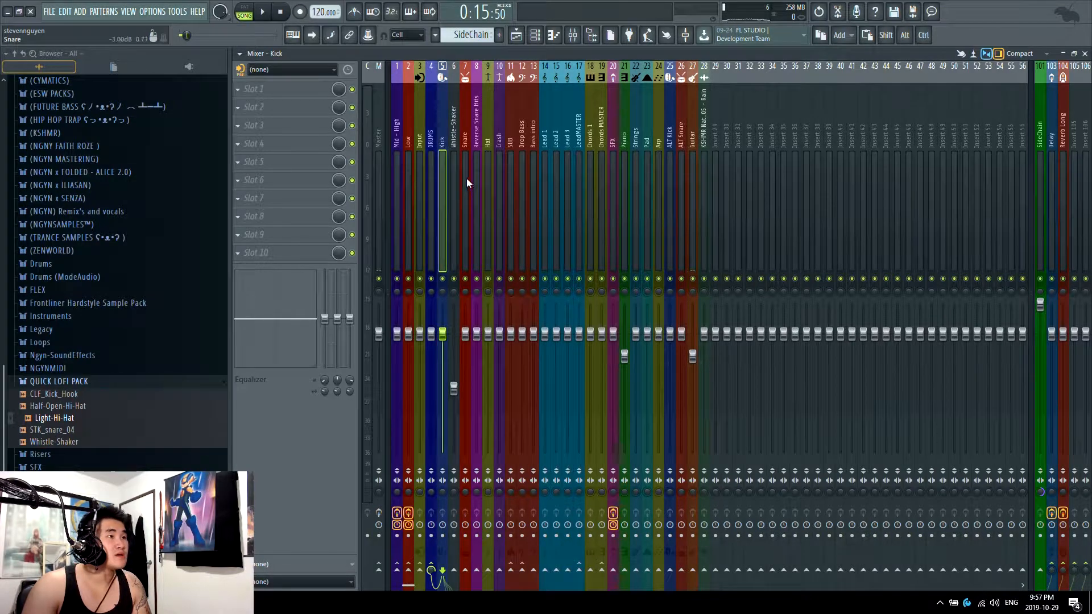
left_click(431, 191)
left_click(253, 89)
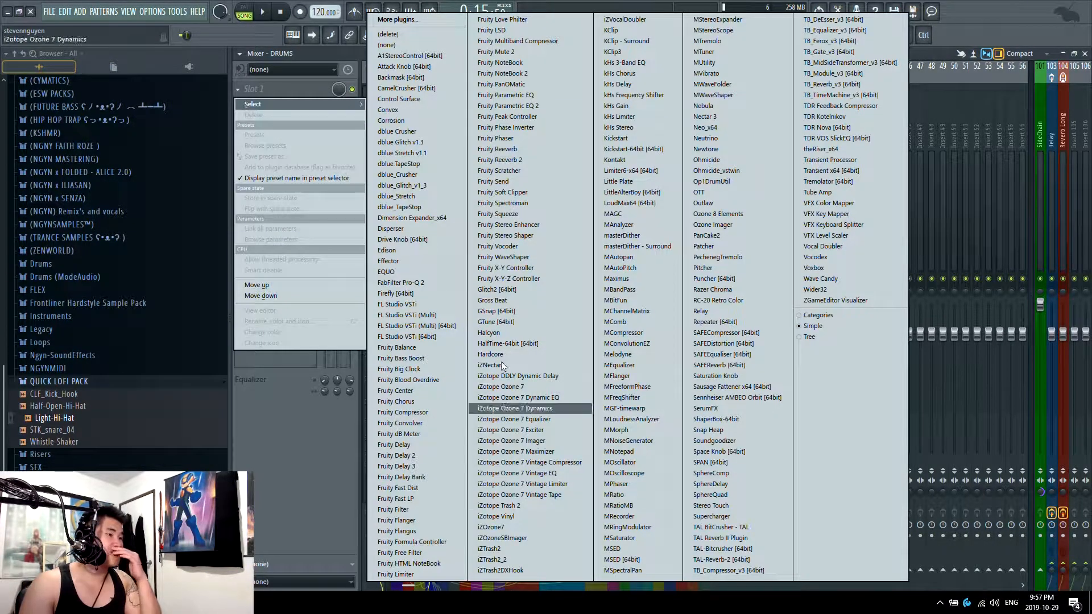
left_click(429, 499)
left_click(316, 94)
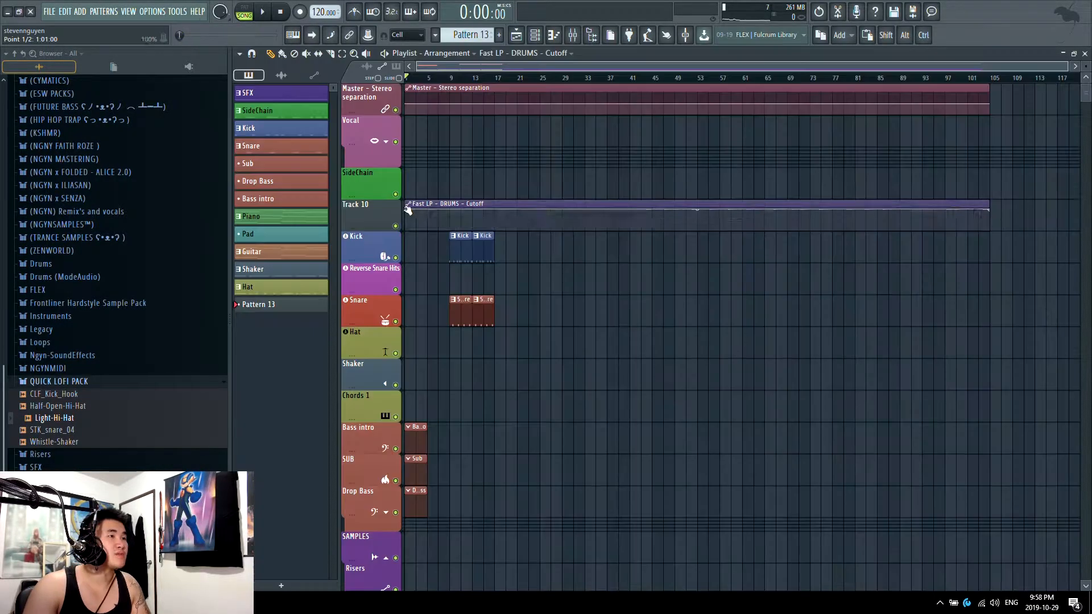
Shape the DRUMS Fast LP cutoff automation into a curve rising to full at bar 17 and play back the arrangement
mouse_move(407, 209)
left_mouse_down()
mouse_move(485, 222)
mouse_move(476, 230)
mouse_move(499, 205)
left_mouse_up()
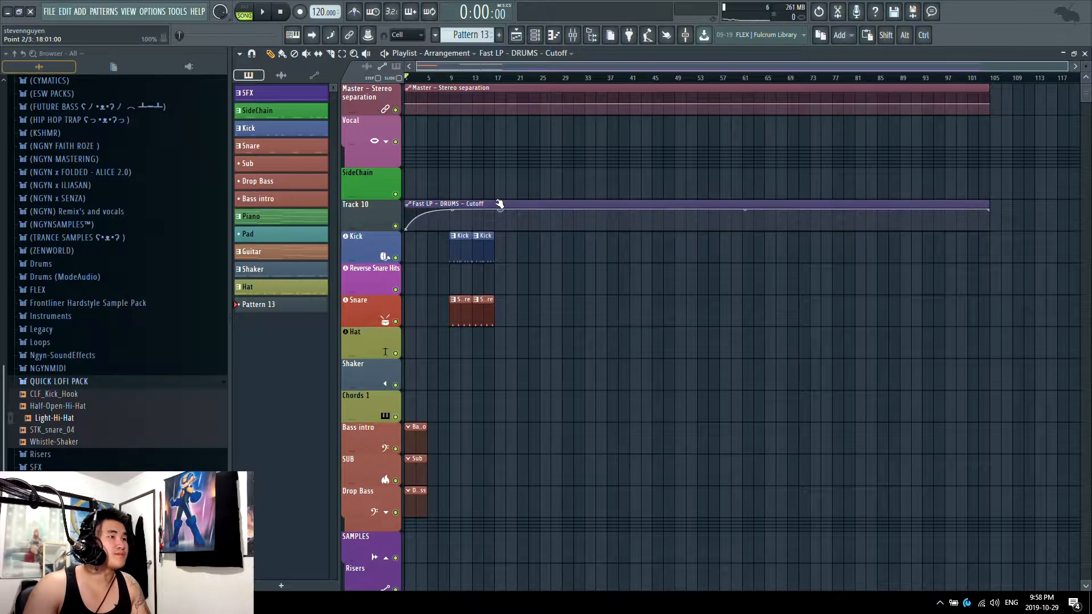
key("space")
scroll(453, 334, "up", 3, "ctrl")
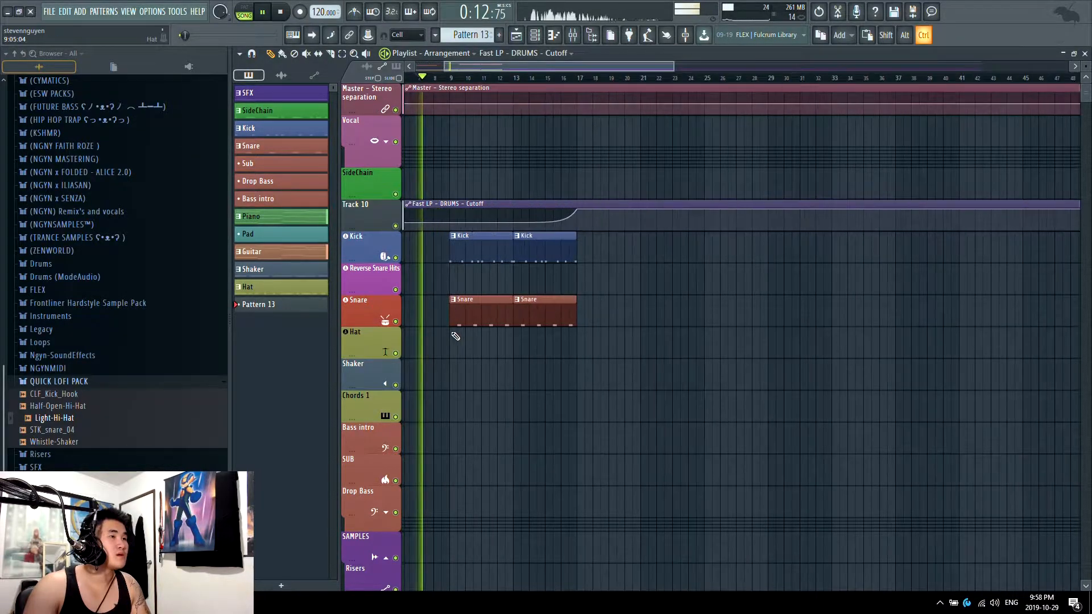
scroll(495, 321, "down", 4)
scroll(494, 316, "down", 3)
scroll(489, 310, "up", 7)
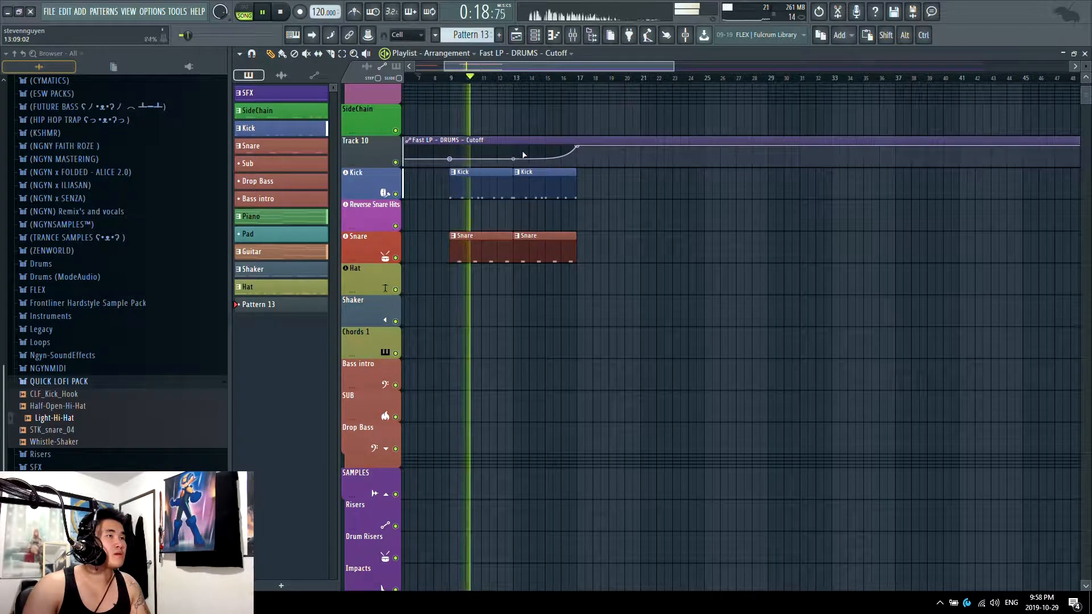
scroll(574, 151, "down", 2)
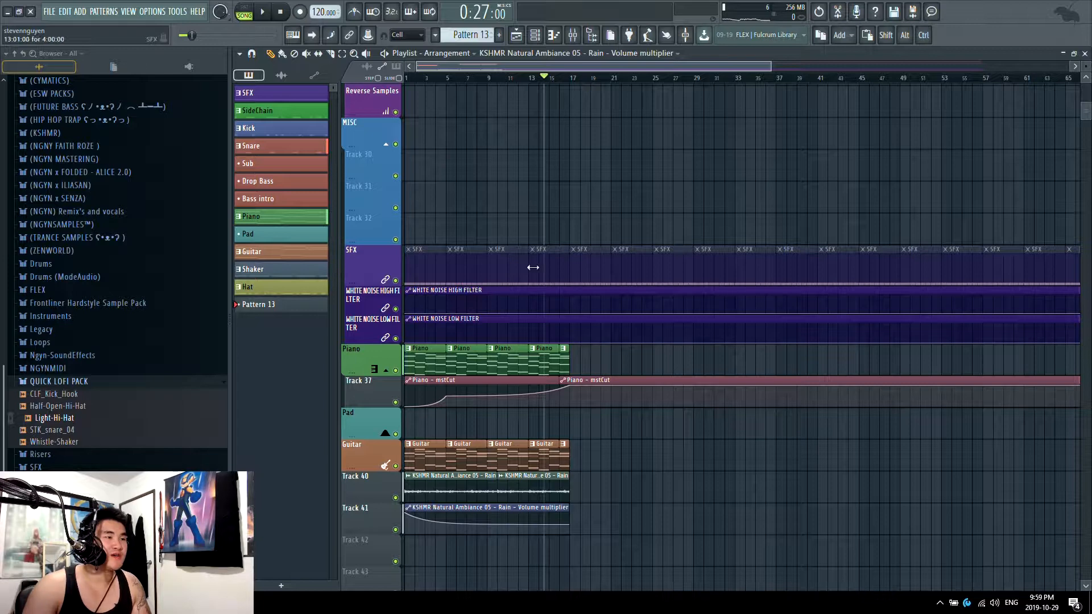
Return the playhead to bar 1 and look over the piano, guitar and rain tracks
scroll(534, 270, "up", 5)
scroll(536, 272, "down", 8)
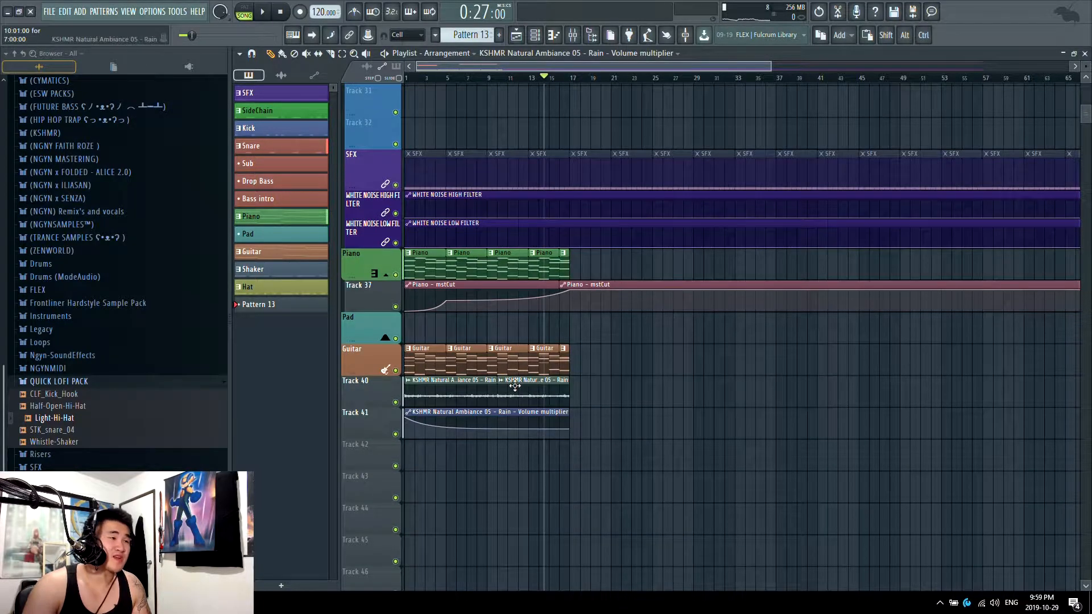
left_click_drag(541, 83, 405, 88)
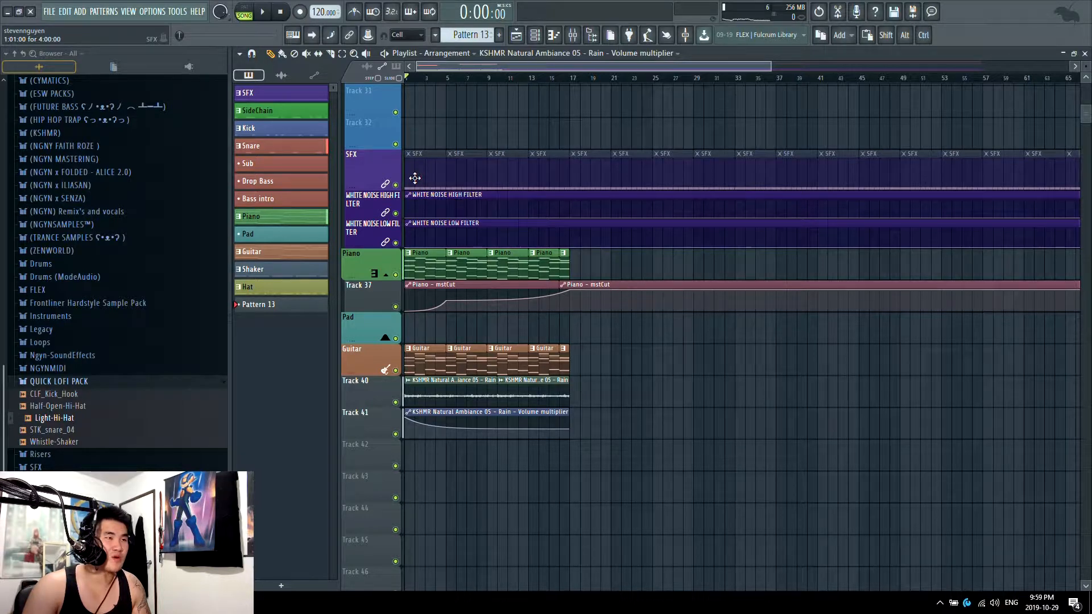
scroll(570, 367, "up", 2)
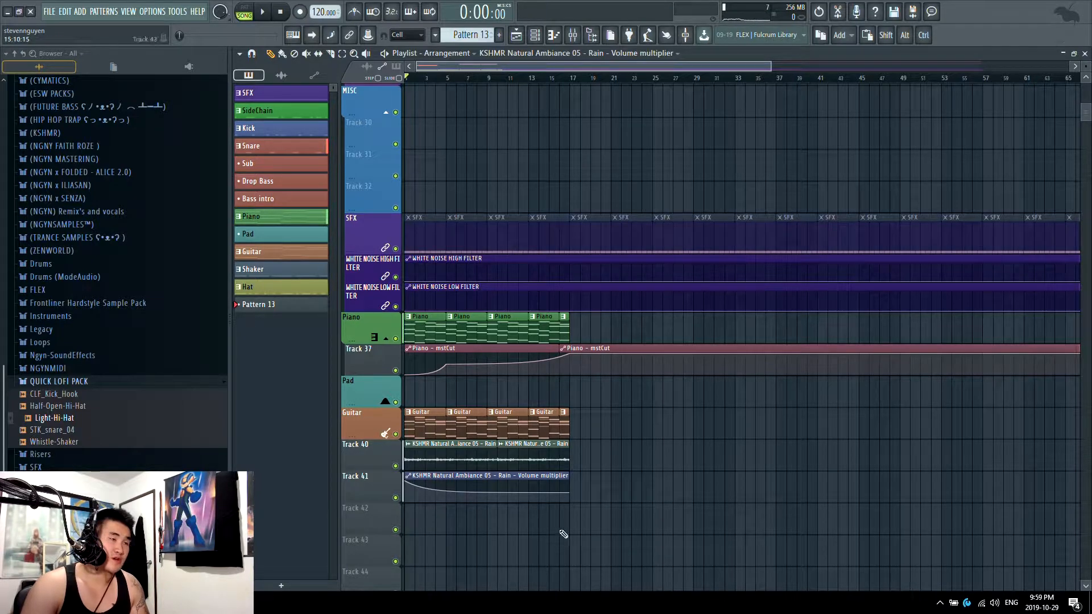
Continue the drums with Kick, Snare, Hat and Shaker clips from bar 17 to bar 25
scroll(548, 453, "up", 15)
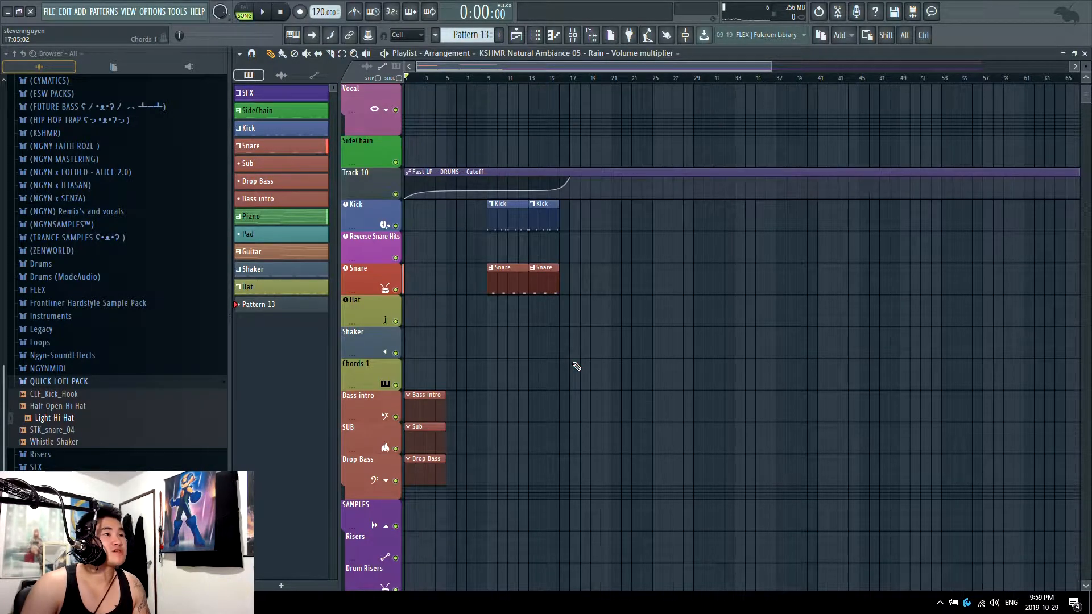
left_click_drag(762, 291, 504, 220)
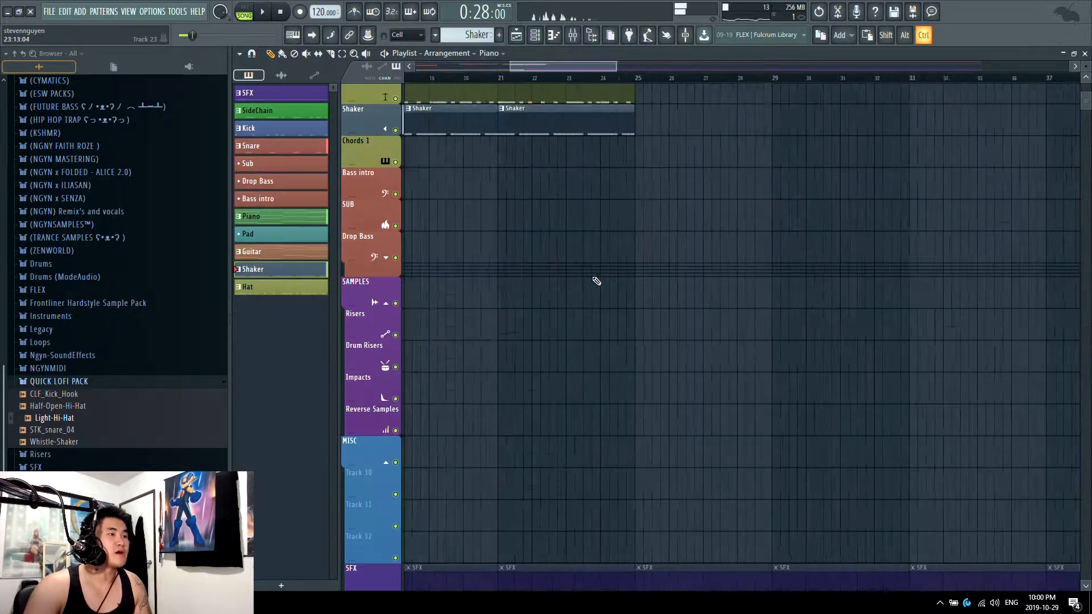
scroll(547, 222, "up", 2)
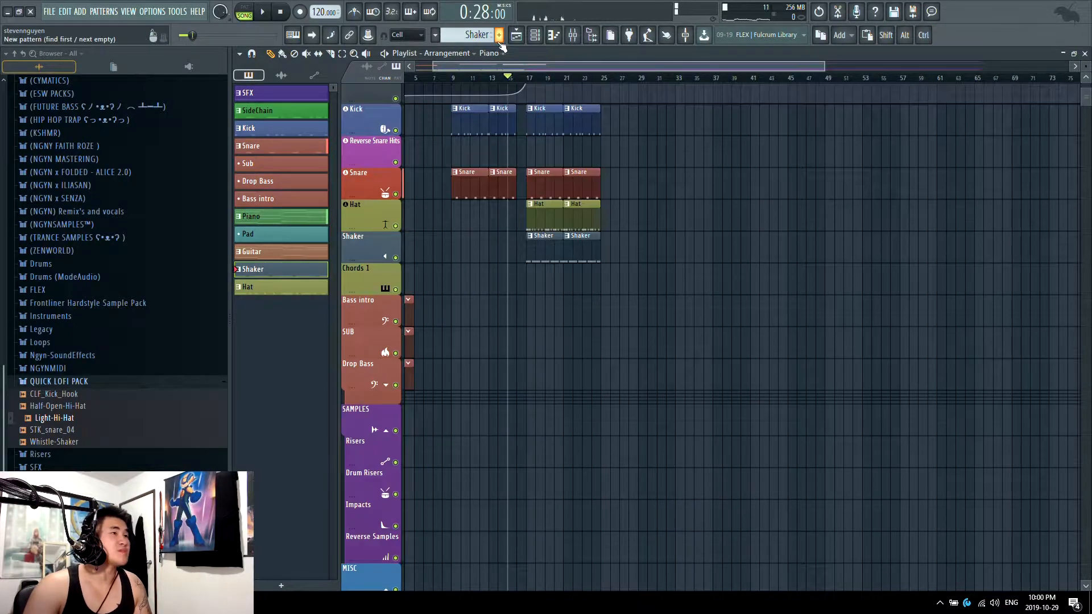
left_click(263, 167)
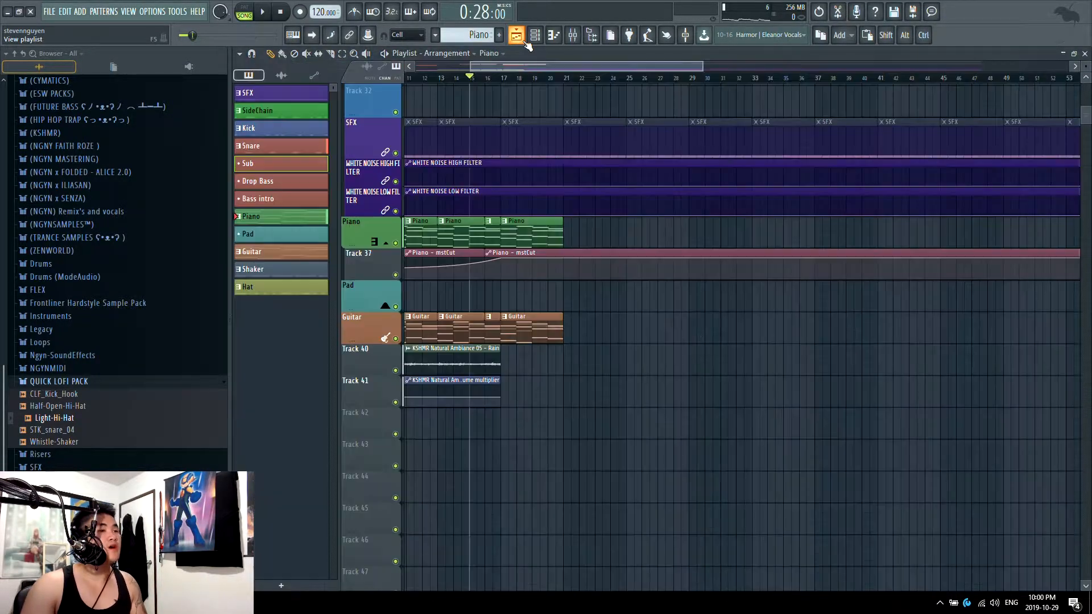
left_click(536, 40)
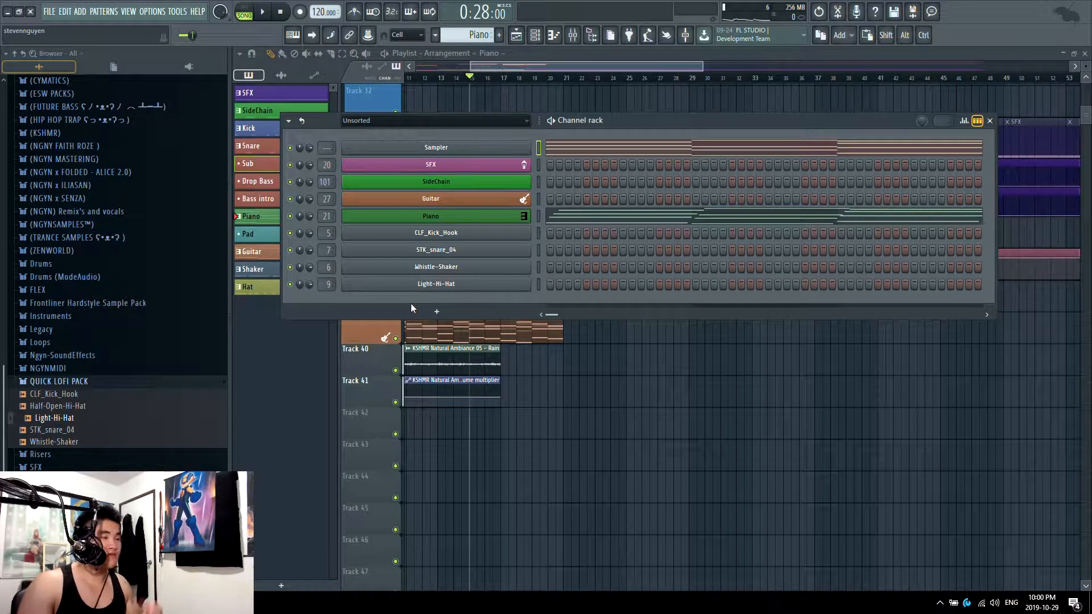
left_click(437, 311)
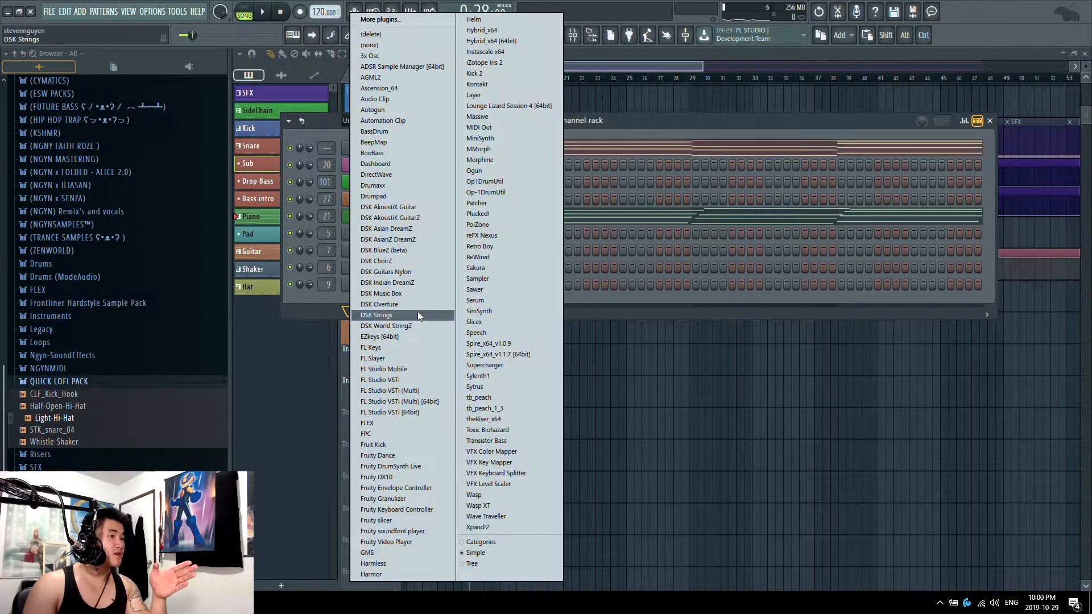
left_click(475, 300)
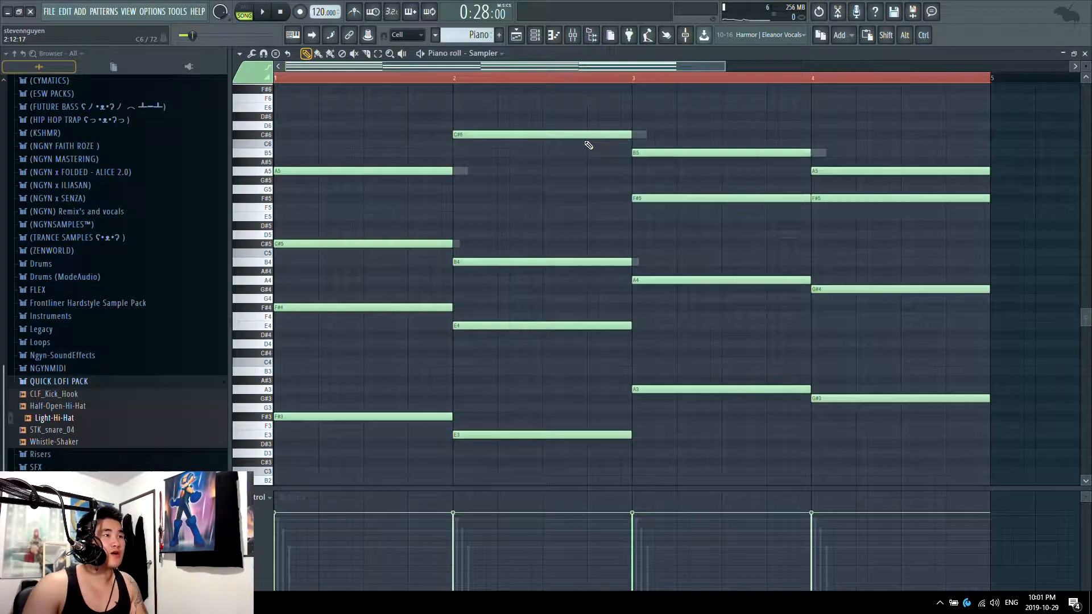
Select the four lowest notes of the Sampler chord progression (F#3, E3, A3, G#3) and switch to the Sub pattern
scroll(521, 436, "down", 2)
left_click_drag(673, 457, 274, 367)
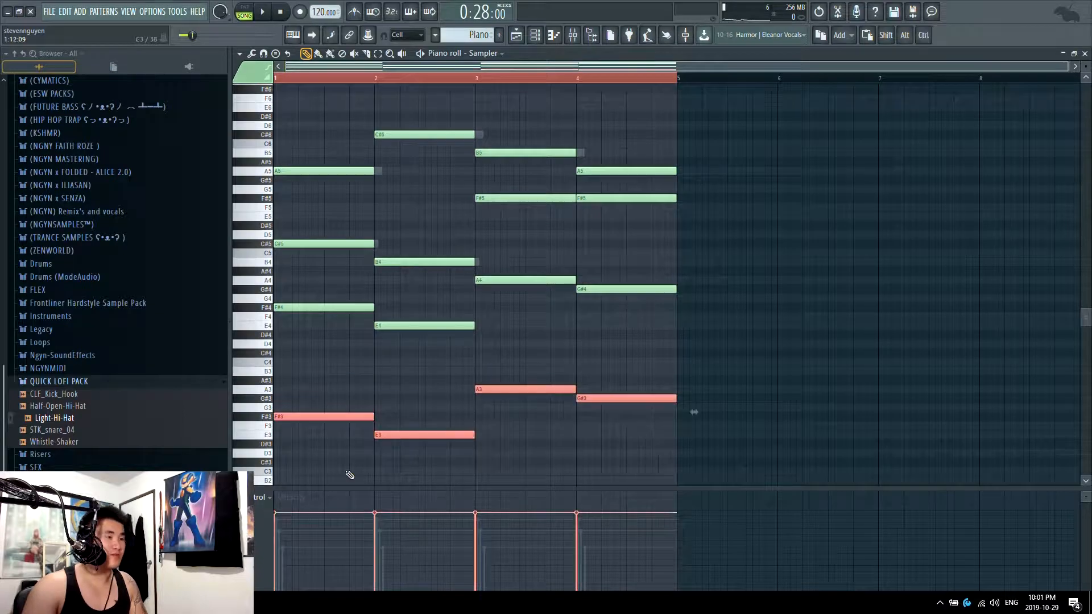
left_click(499, 34)
left_click(436, 35)
left_click(460, 94)
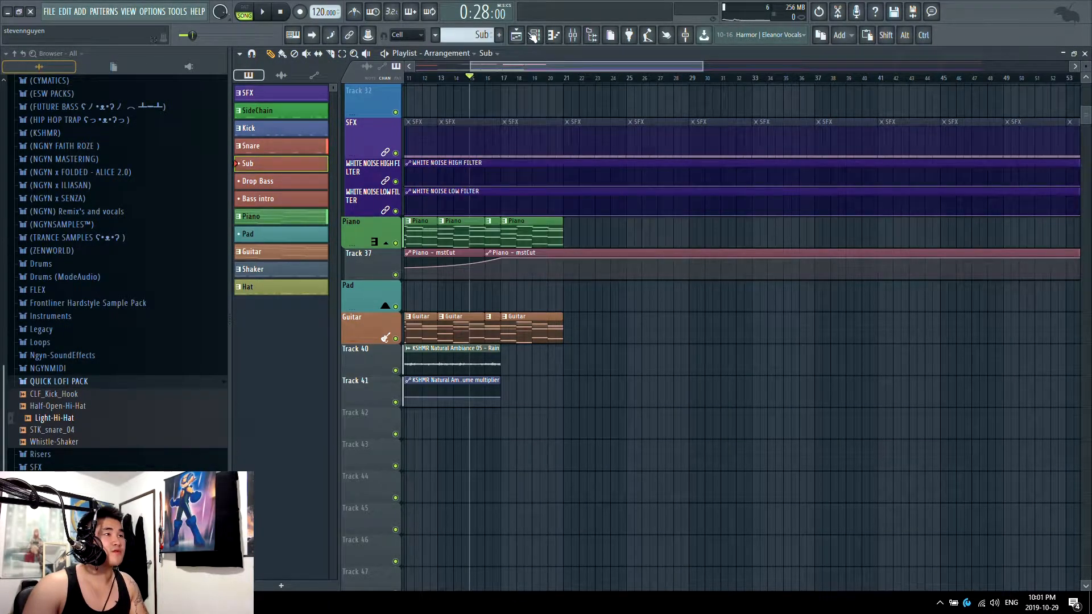
Add a Sylenth1 instrument channel for the Sub pattern and start it from a fresh preset
left_click(535, 35)
left_click(495, 312)
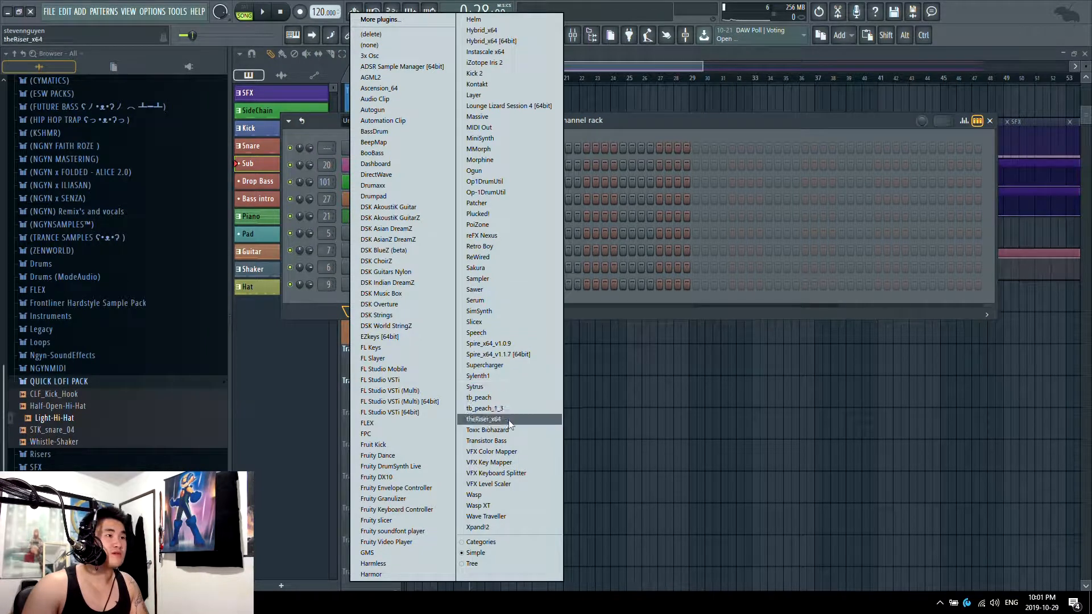
left_click(507, 377)
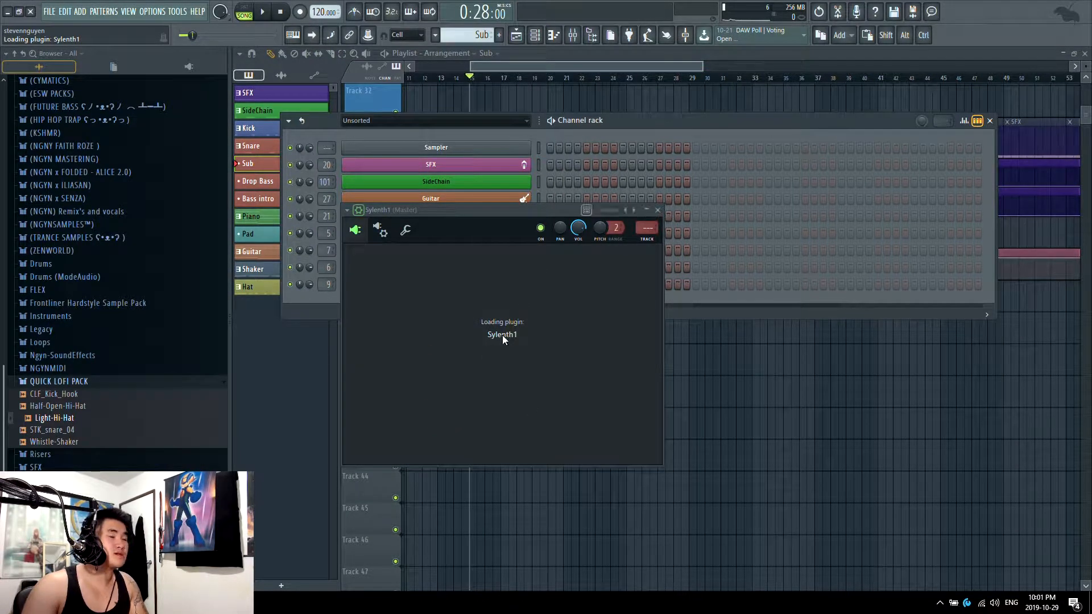
left_click(536, 348)
mouse_move(566, 362)
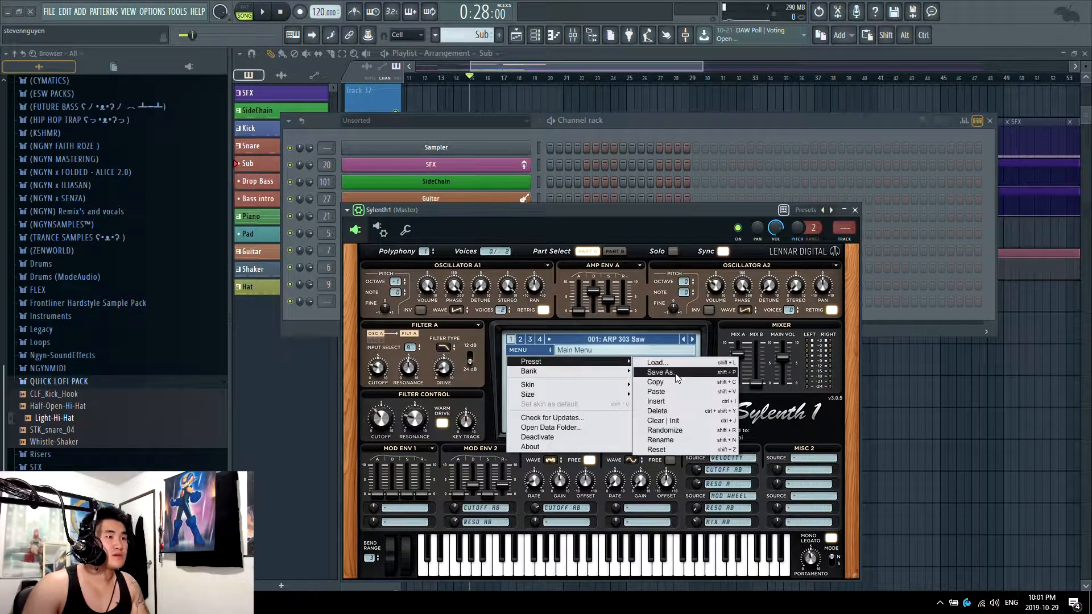
left_click(679, 402)
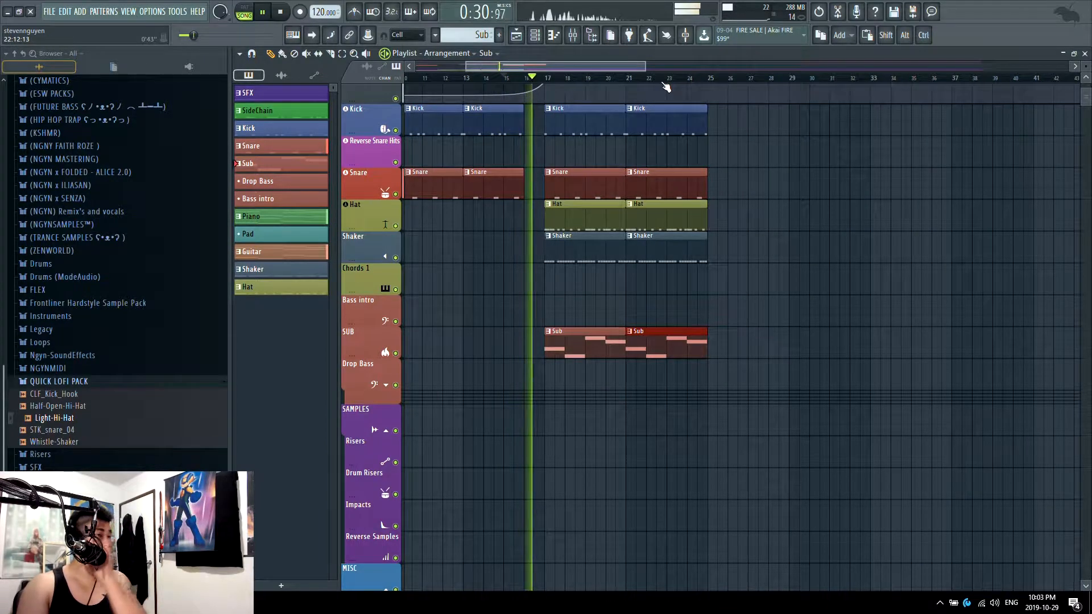
Reset the SUB mixer track's fader to its default level during playback
left_click(572, 35)
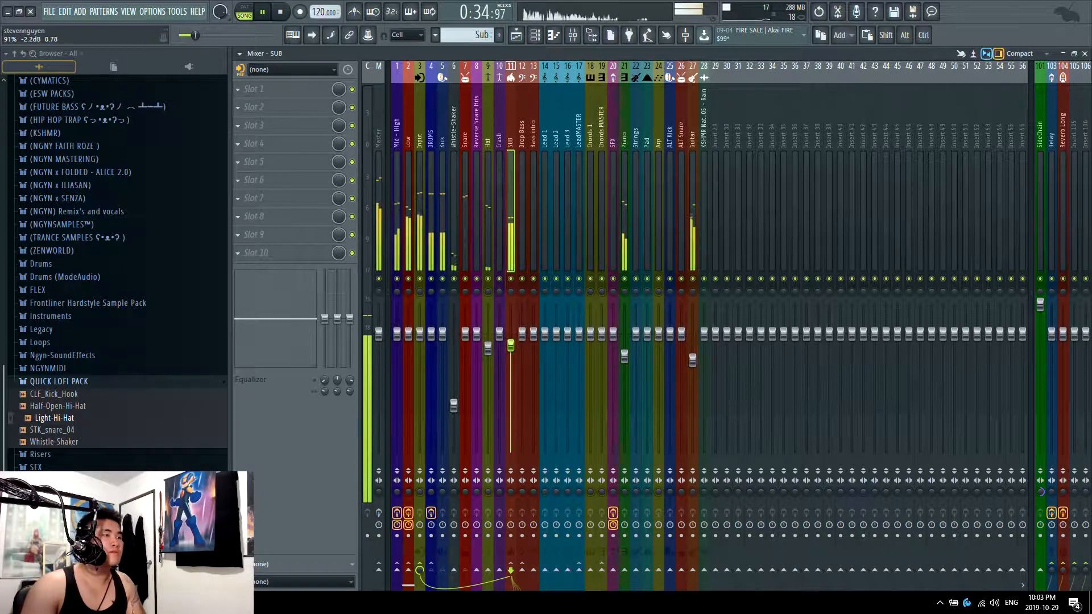
right_click(512, 337)
left_click(528, 346)
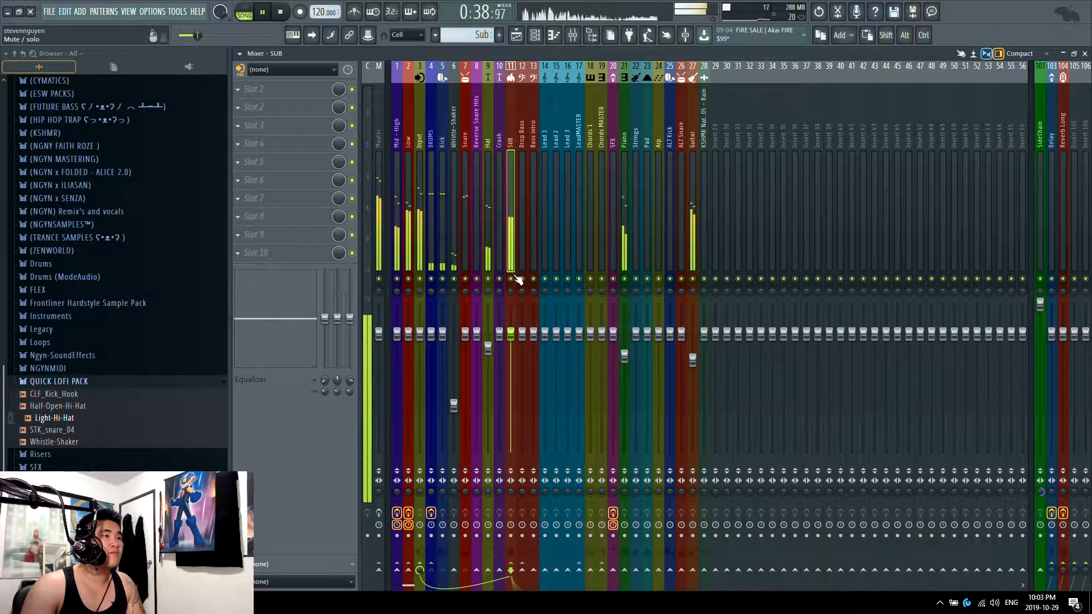
left_click(335, 105)
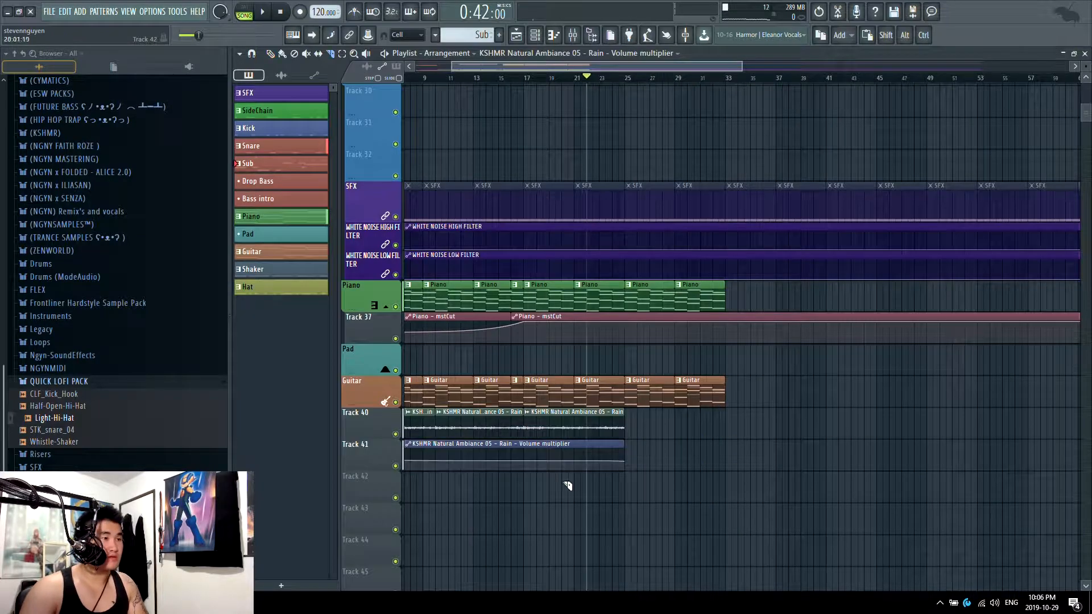
Duplicate the rain ambience and its volume automation from bars 17–25 so they continue to bar 33
left_click_drag(531, 449, 575, 471)
left_click_drag(647, 459, 610, 447)
key("ctrl+b")
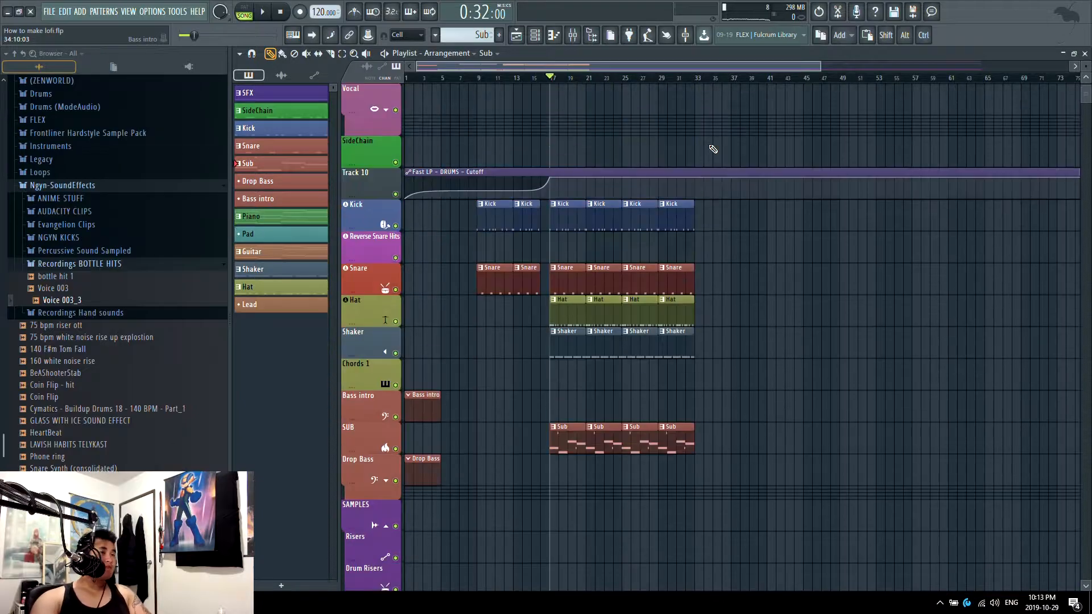
Review the Sub pattern's bass notes in the piano roll and play the arrangement from bar 17
double_click(558, 437)
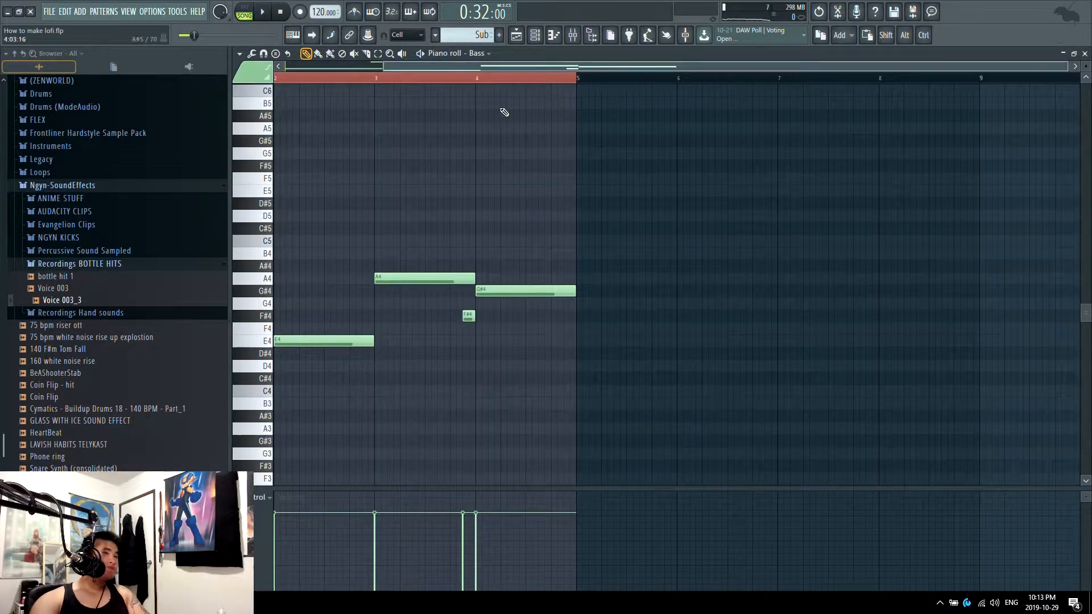
scroll(424, 81, "left", 2)
key("space")
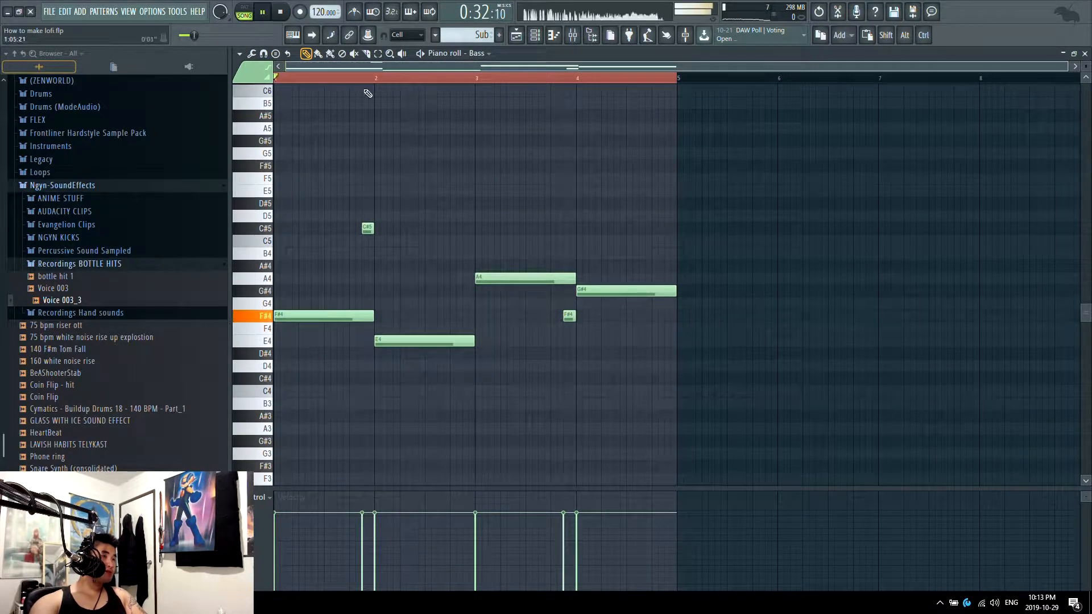
key("F5")
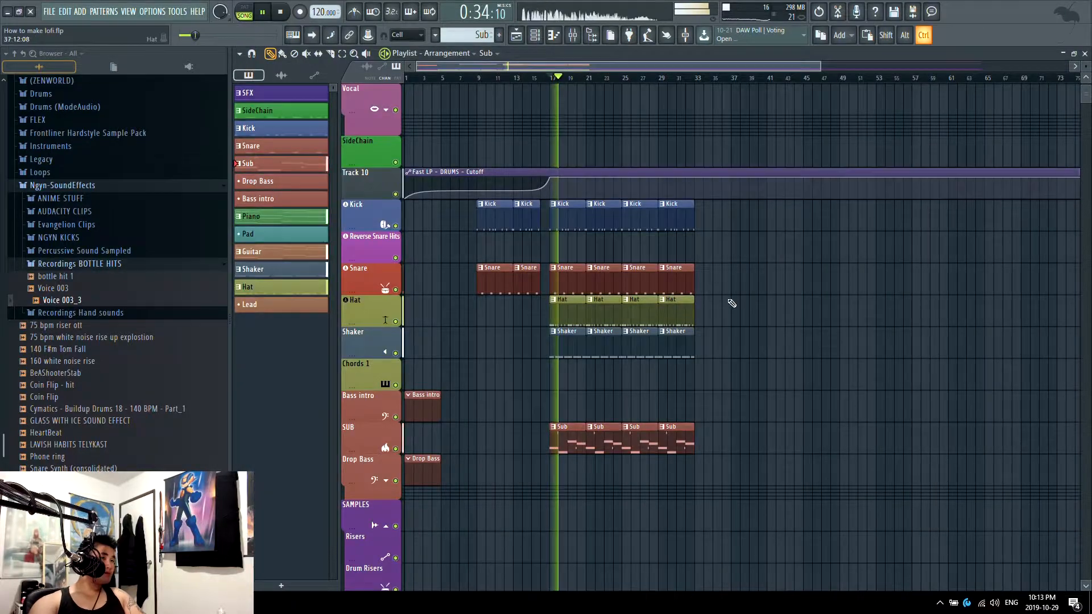
scroll(726, 304, "up", 3)
scroll(547, 220, "down", 3)
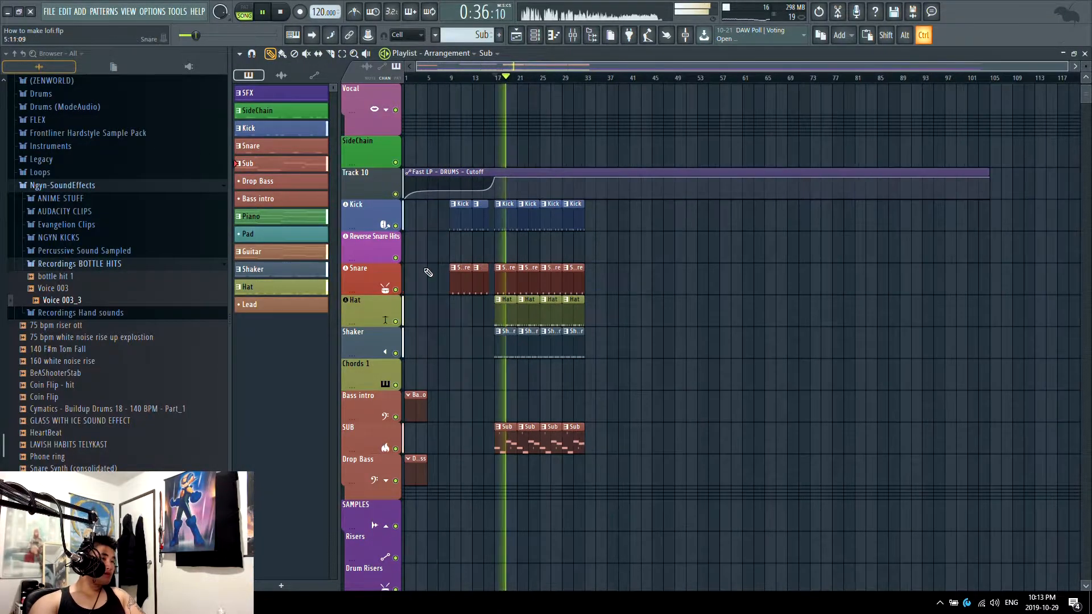
scroll(429, 271, "up", 3)
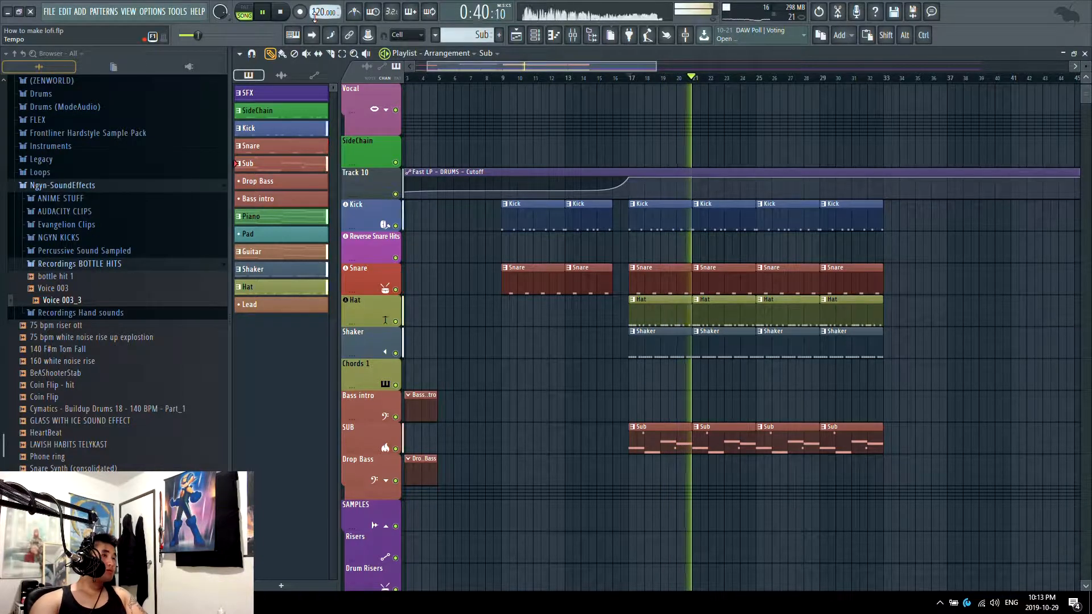
key("space")
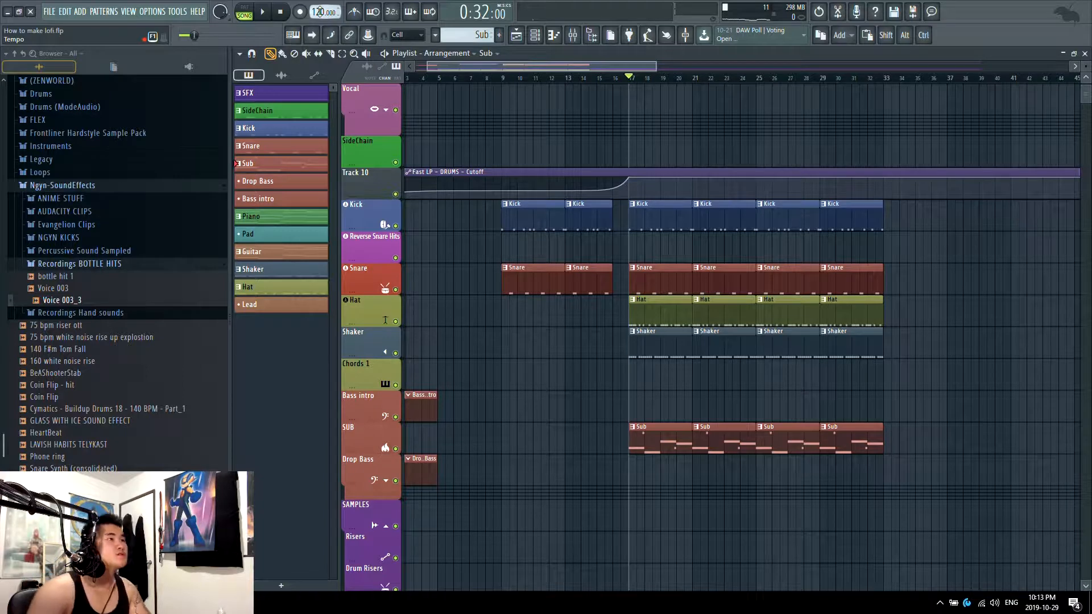
Set the project tempo to 130 BPM and play back the drums, sub, piano, guitar and rain tracks
right_click(320, 11)
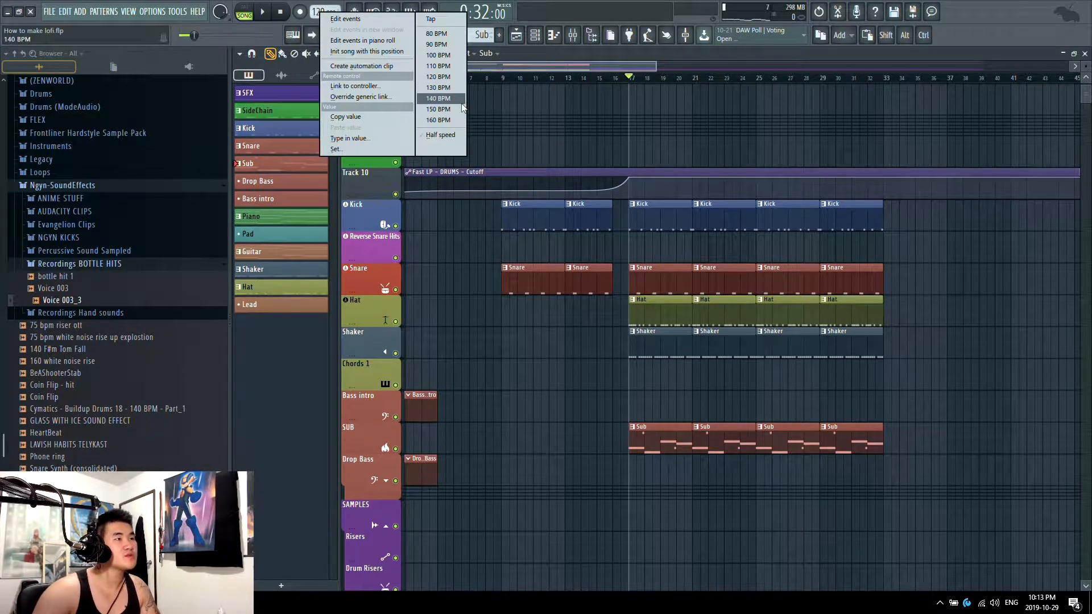
left_click(445, 88)
key("space")
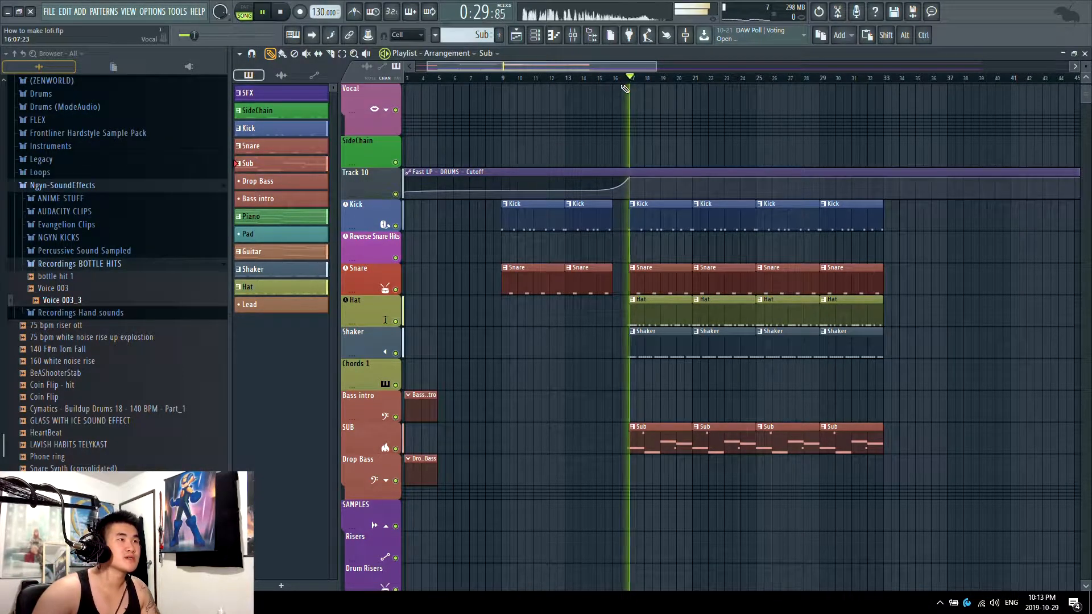
scroll(585, 74, "down", 1)
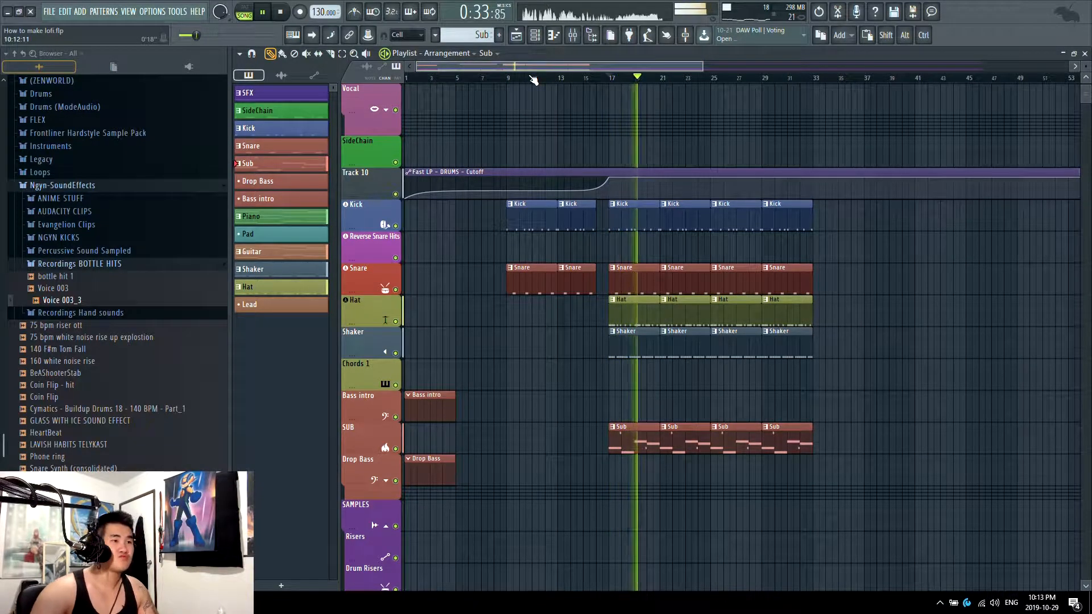
scroll(631, 275, "down", 8)
scroll(631, 275, "down", 3)
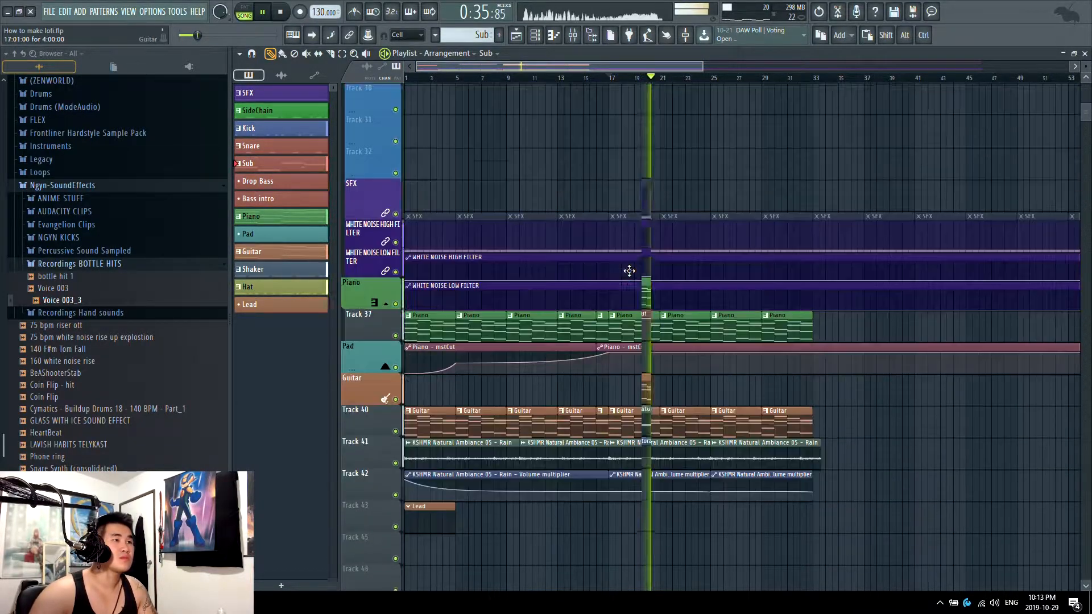
key("space")
key("space")
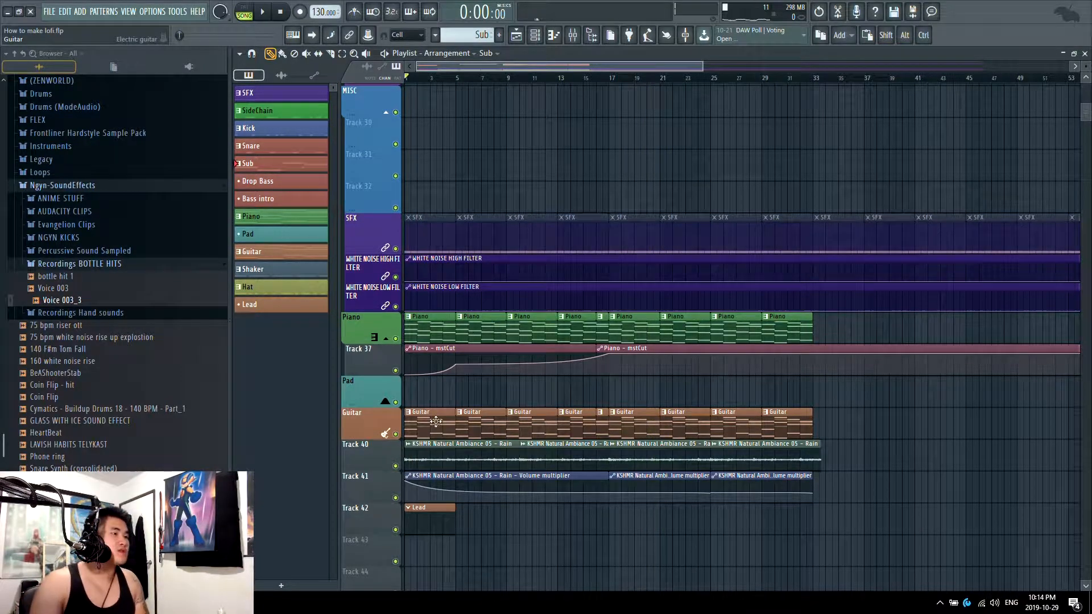
Mute the first two Piano and Guitar clips, and open the Voice 003_3 channel settings in the Lead pattern
scroll(444, 464, "up", 9)
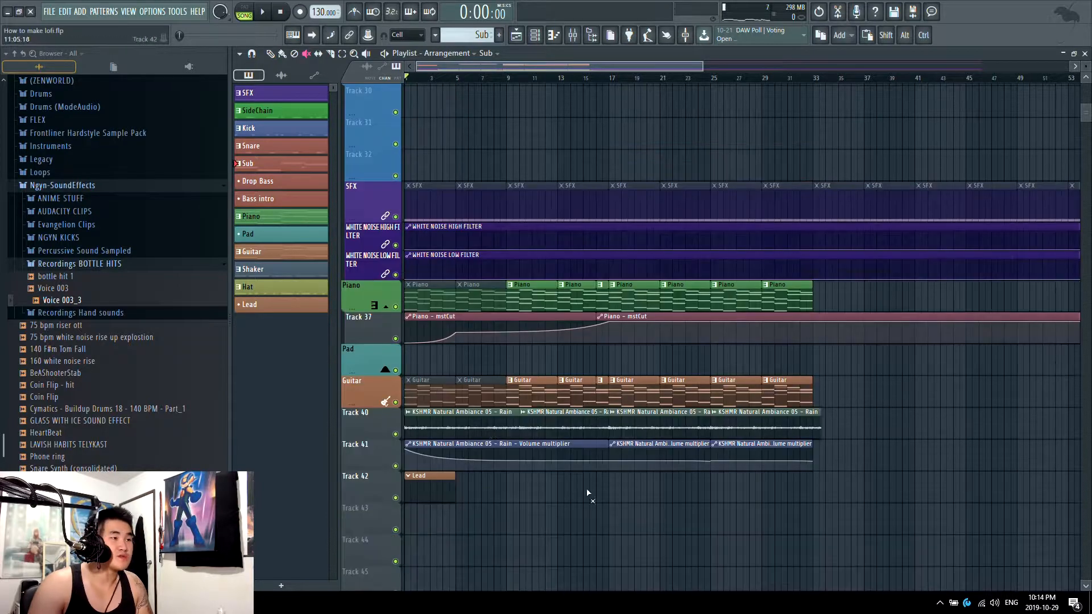
left_click(435, 35)
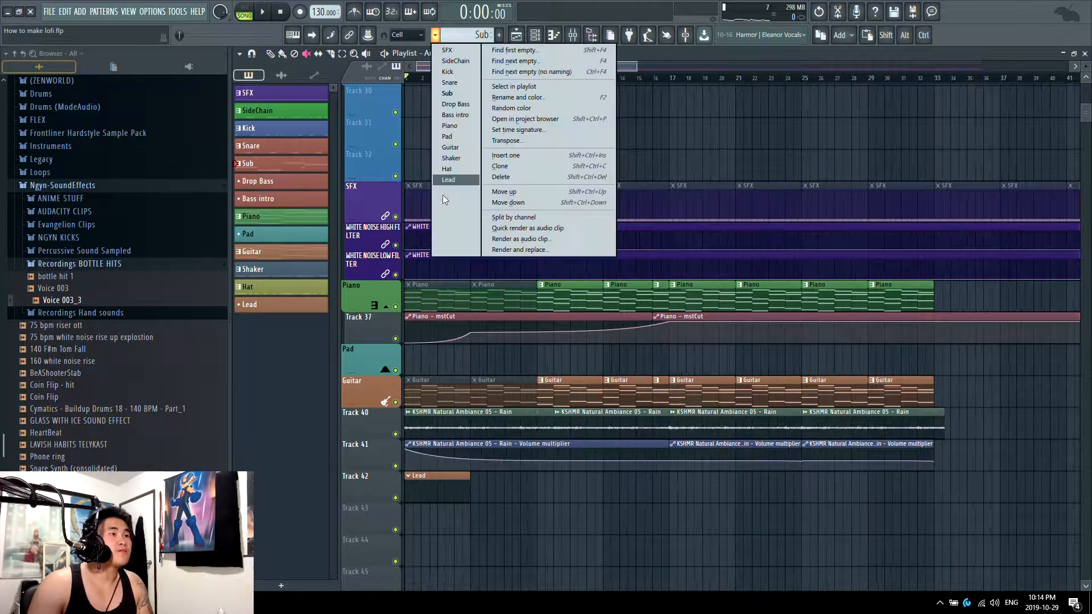
left_click(455, 179)
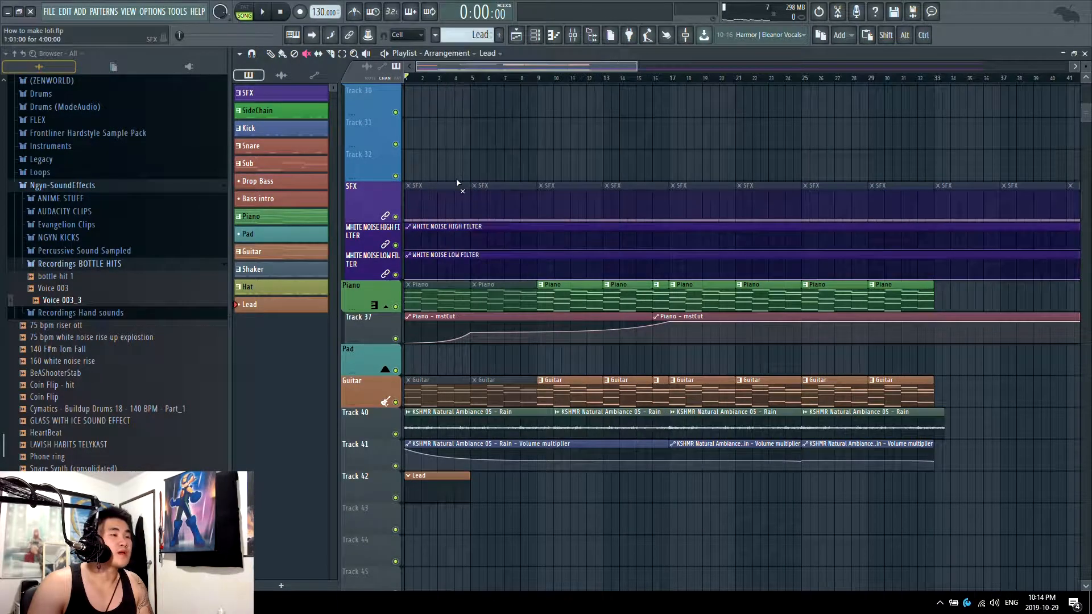
left_click(535, 35)
left_click(428, 319)
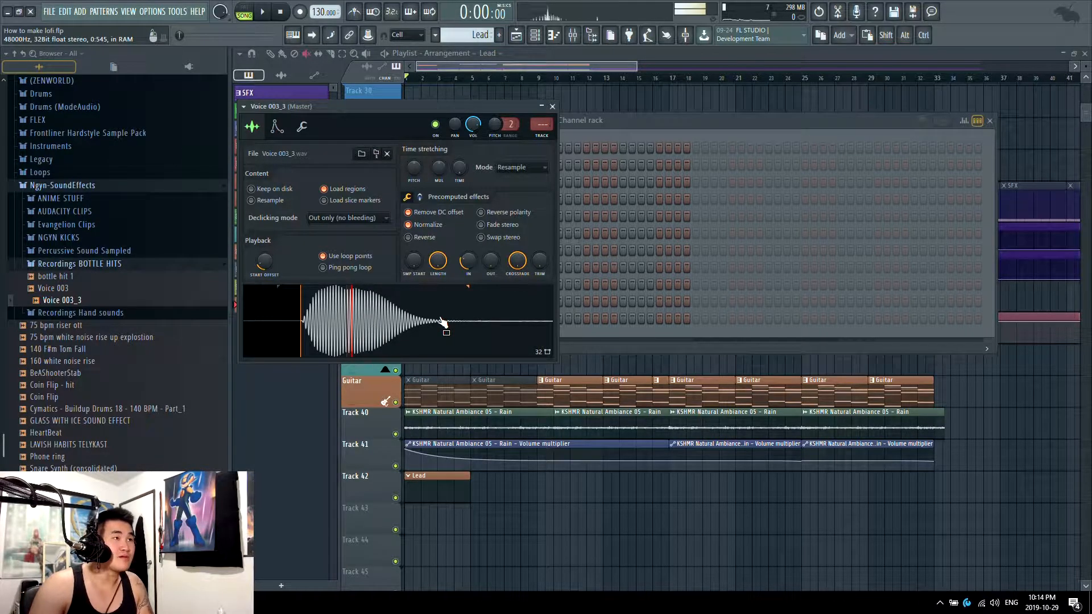
Add the bottle hit 1 sample as a new channel and turn off its Normalize and Remove DC offset effects
left_click_drag(64, 277, 546, 333)
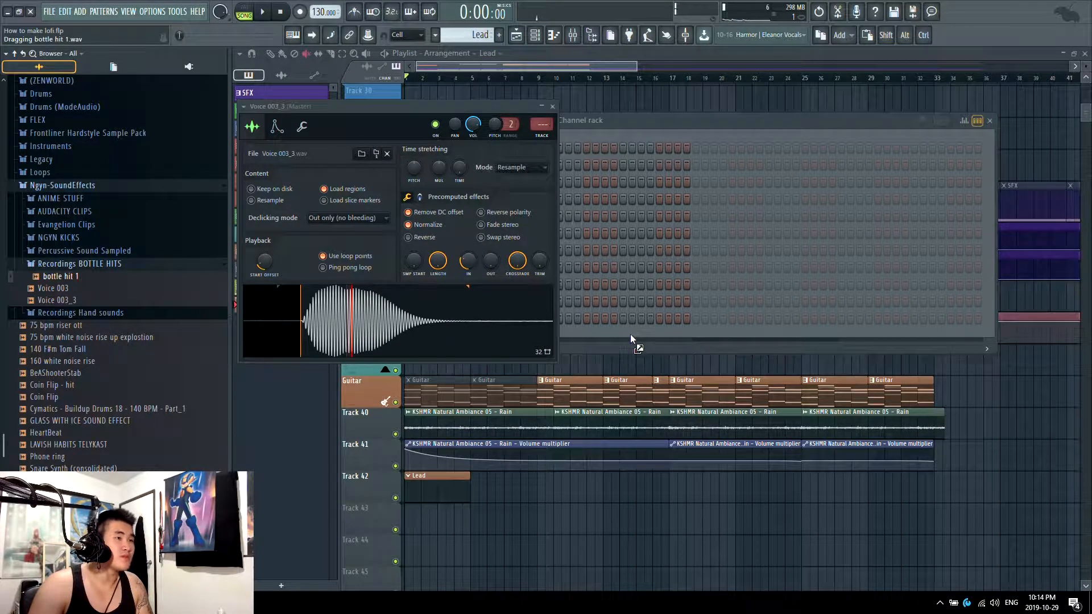
left_click_drag(630, 336, 498, 342)
left_click(450, 337)
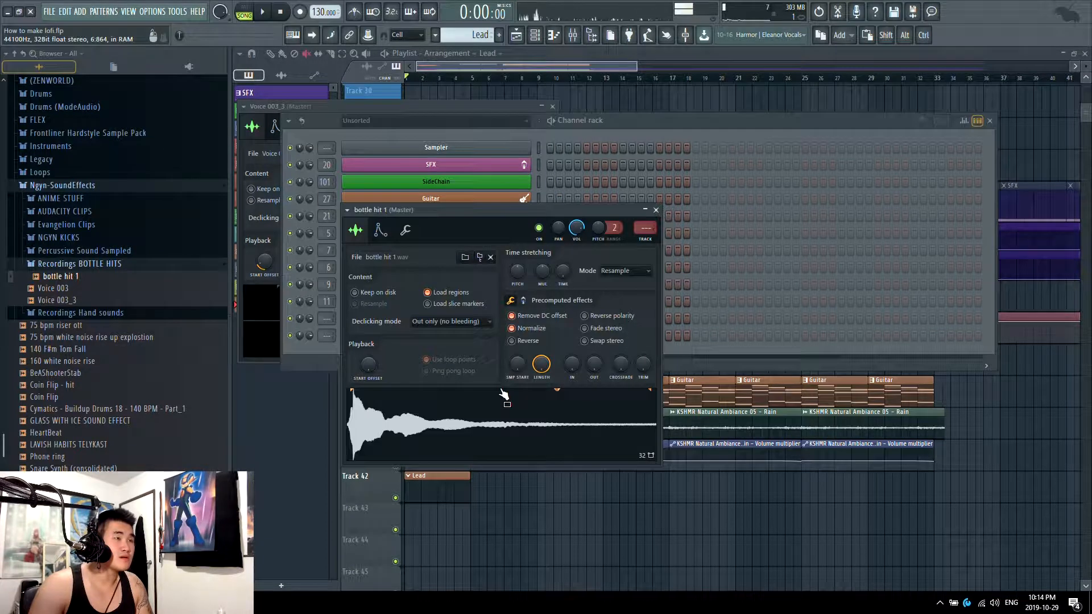
left_click(522, 330)
left_click(524, 320)
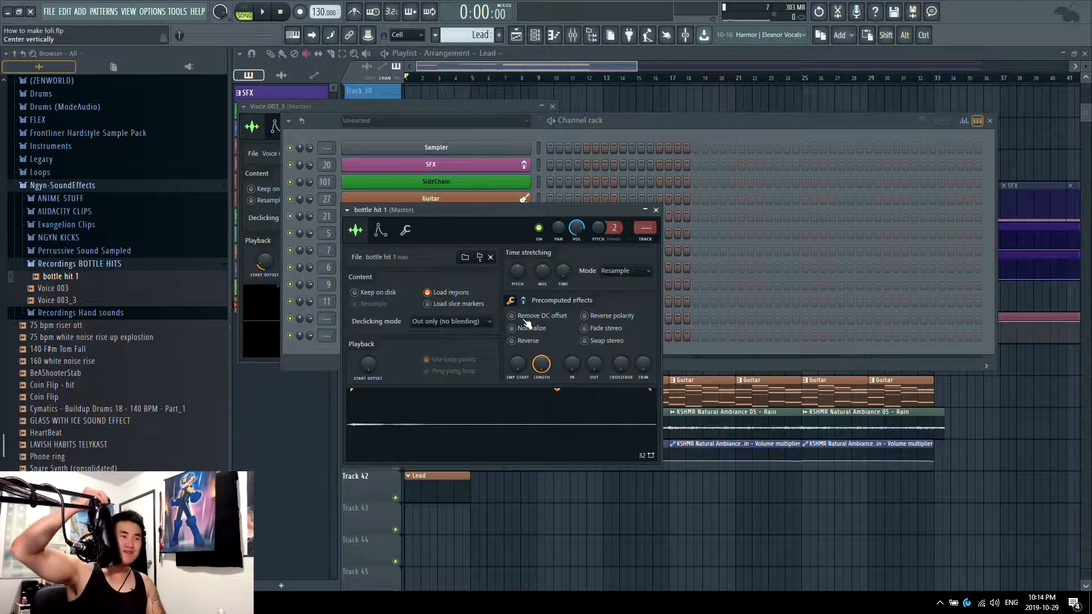
Close the bottle hit 1 settings and delete that channel from the channel rack
left_click(655, 210)
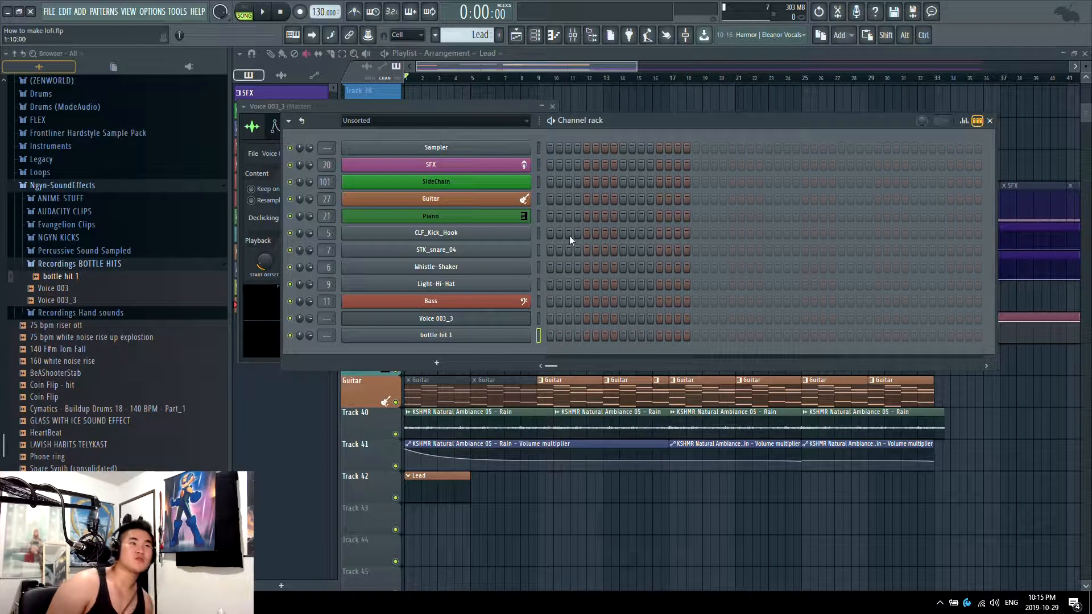
right_click(477, 339)
left_click(591, 445)
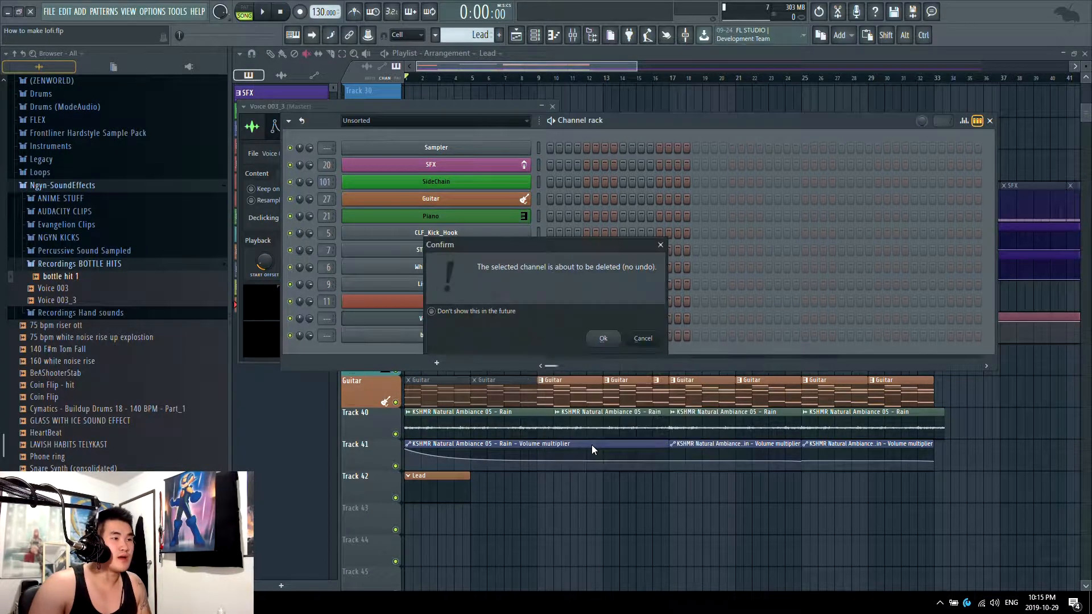
left_click(604, 336)
Check the envelope and root note settings of Voice 003_3 and open its sample in the Edison audio editor
left_click(502, 322)
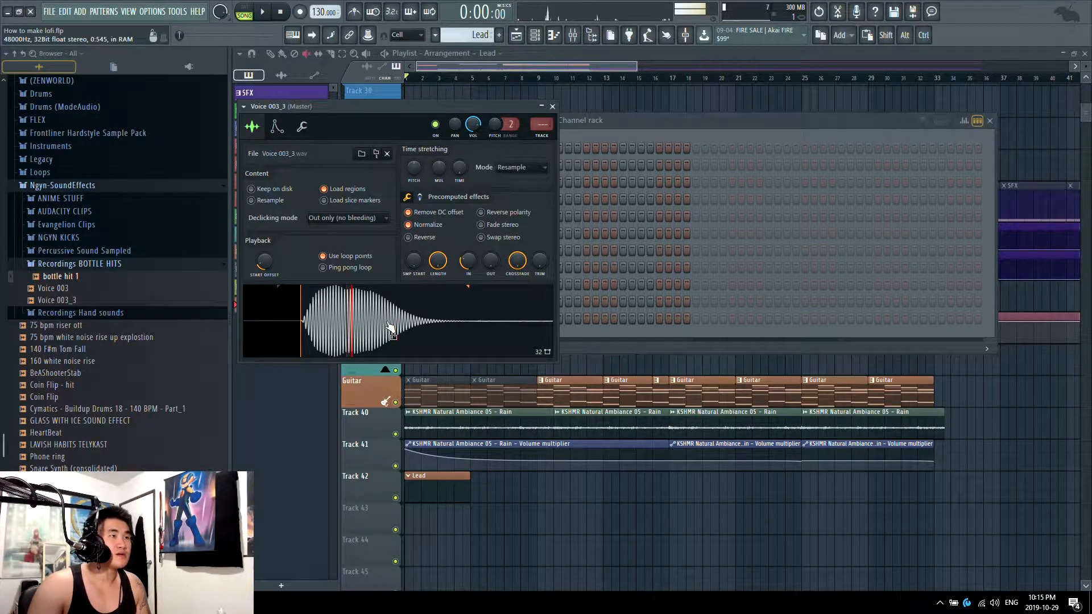
left_click(277, 126)
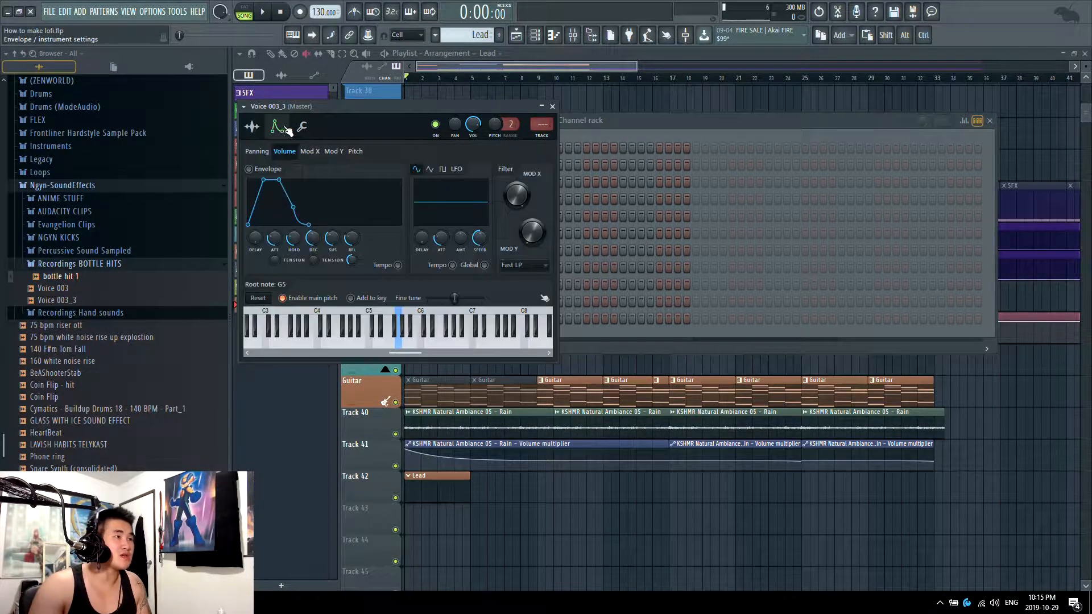
left_click(253, 127)
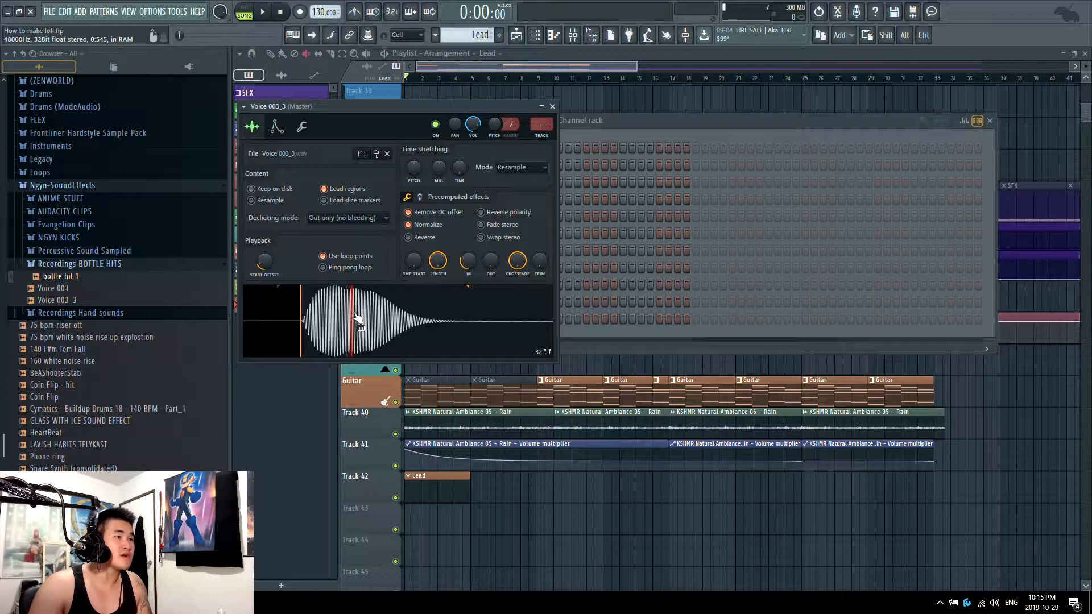
right_click(354, 311)
left_click(386, 344)
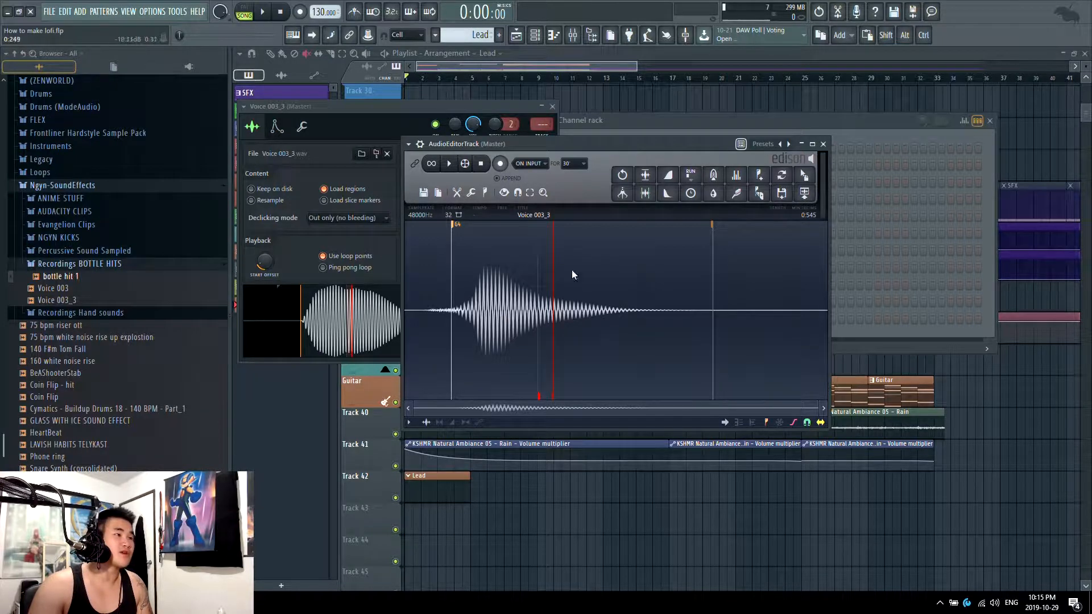
Detect the pitch regions of the Voice 003_3 sample in Edison, close the editor and show the mixer
right_click(703, 290)
mouse_move(723, 343)
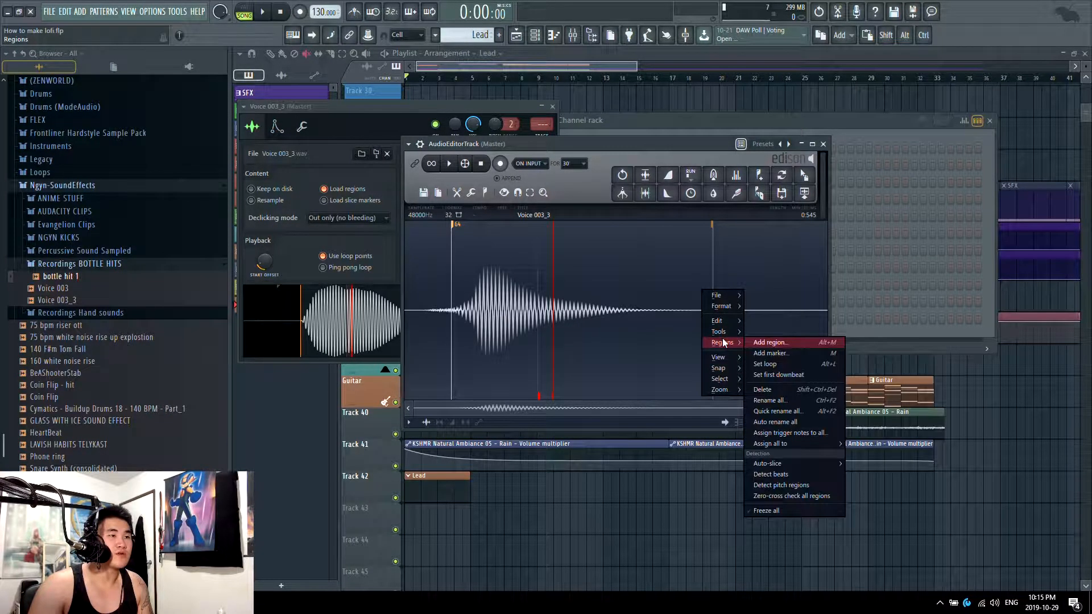
left_click(788, 487)
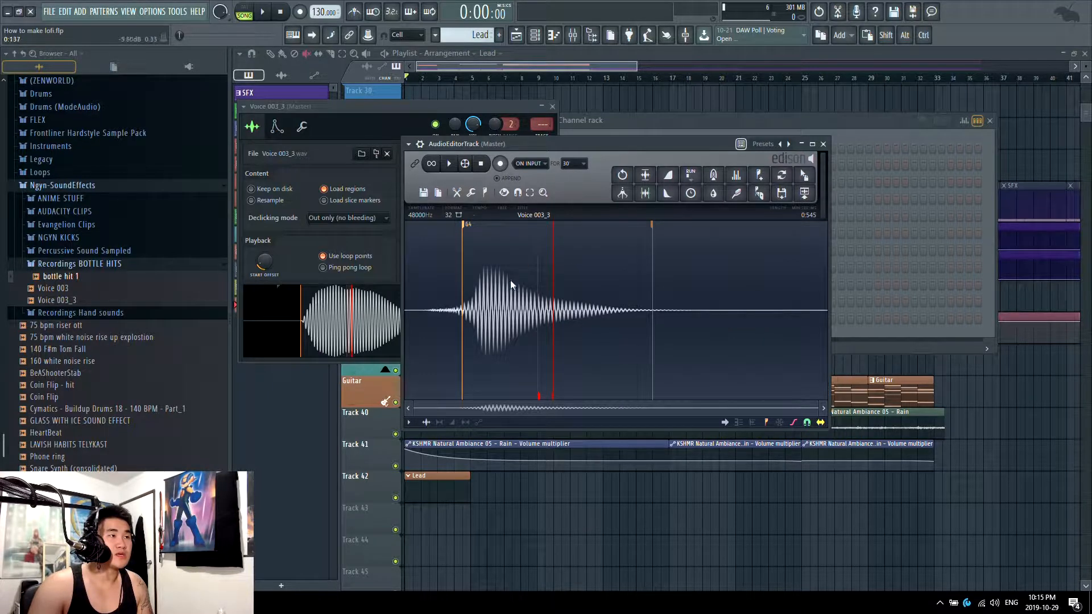
left_click(823, 144)
key("F9")
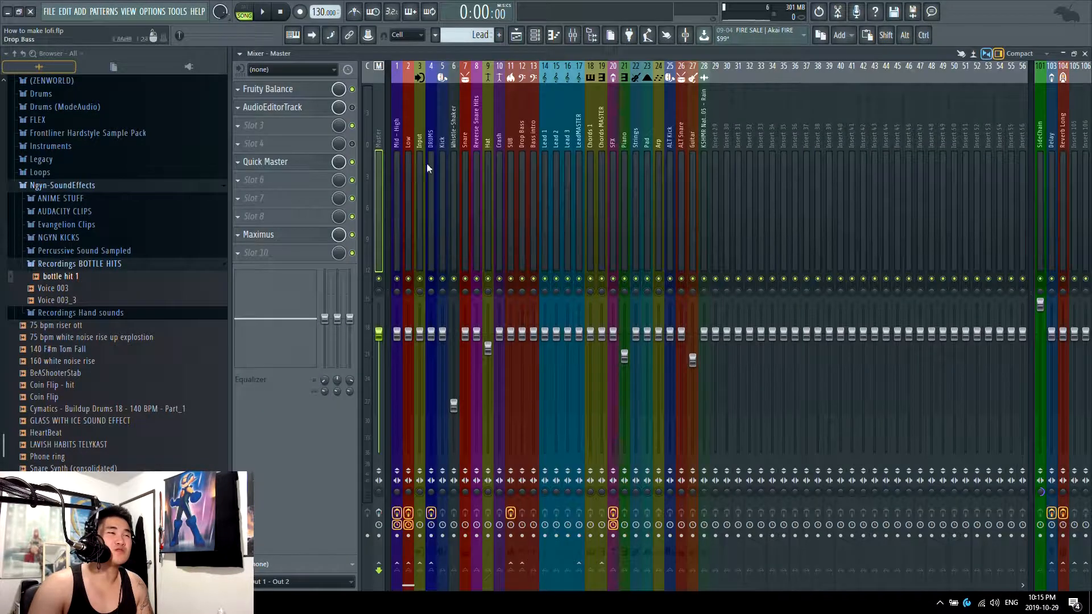
Select bars 9 to 13 in the playlist, clone the Piano pattern and open its chords in the piano roll
left_click(516, 35)
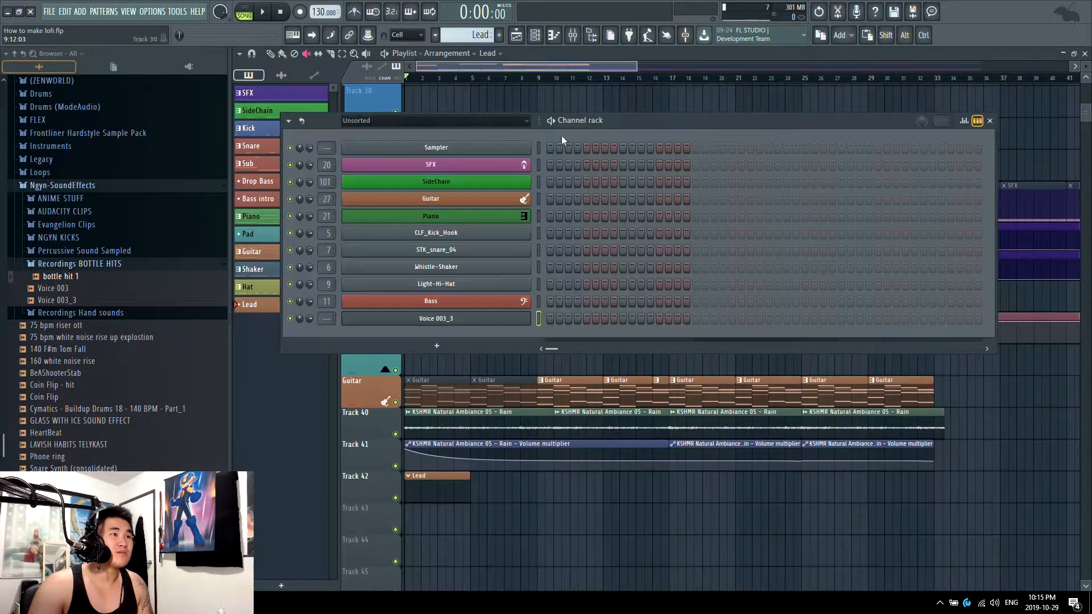
left_click(484, 319)
left_click_drag(532, 65, 555, 65)
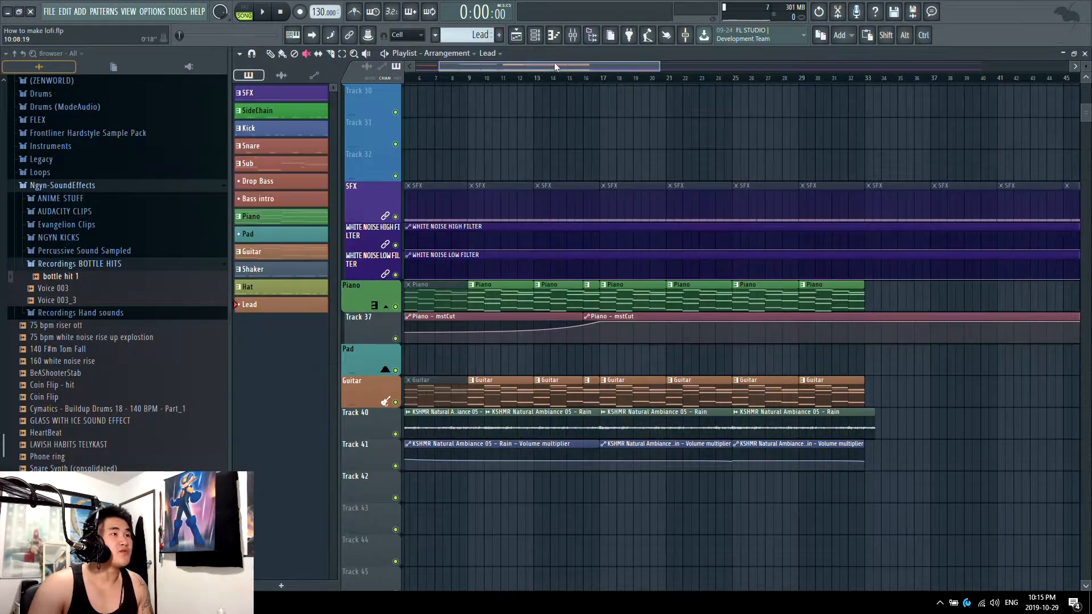
left_click_drag(475, 79, 571, 88)
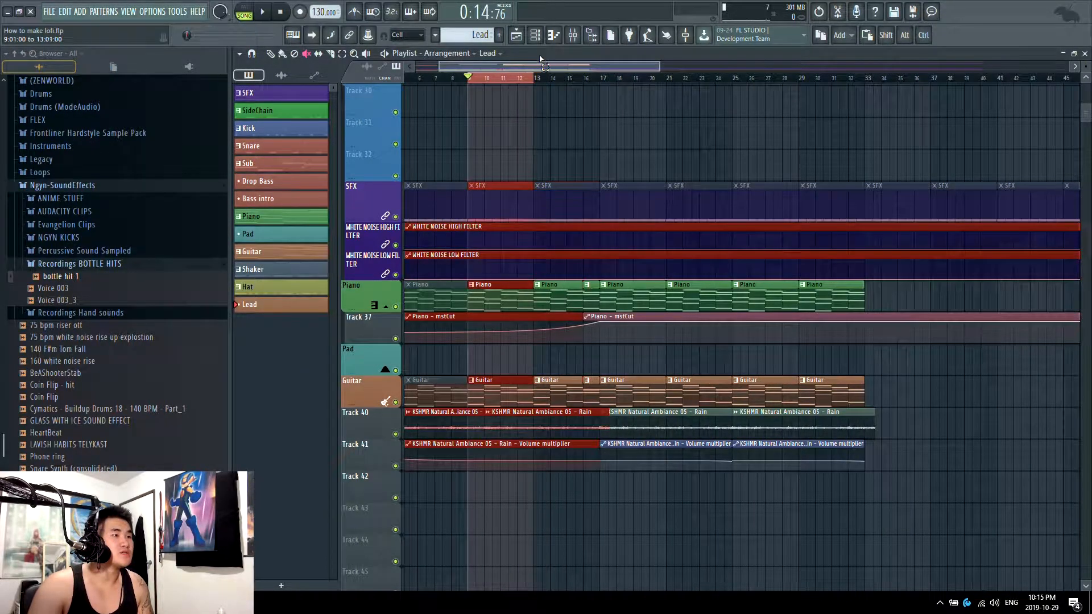
left_click(436, 35)
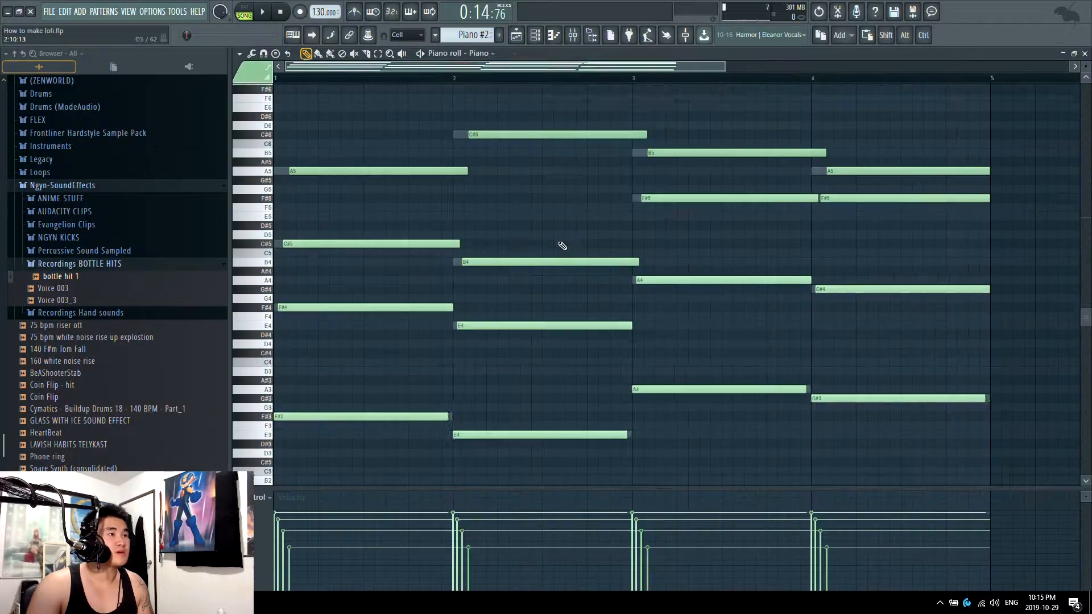
Start a melody above the piano chords in bar 1 with an A6 note followed by F#6, auditioning it by playback
scroll(563, 244, "up", 5)
left_click(279, 198)
left_click_drag(453, 198, 316, 198)
key("l")
key("space")
key("space")
left_click_drag(316, 199, 342, 199)
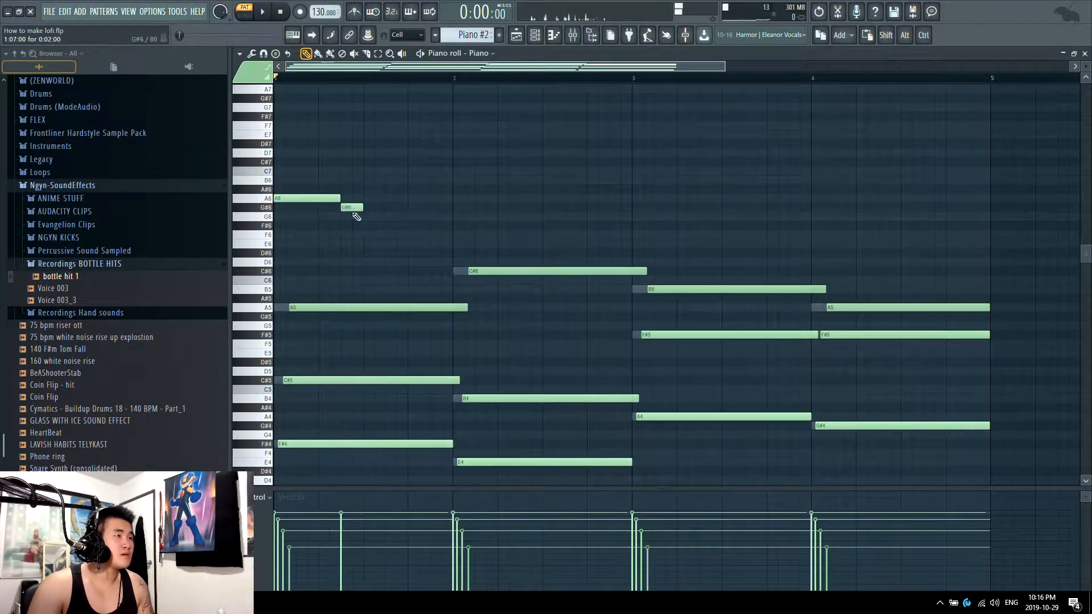
key("space")
key("space")
Continue the melody with C#7, B6 and C#7 in bar 2, and A6 and F#6 in bar 3
mouse_move(455, 172)
left_mouse_down()
mouse_move(453, 162)
mouse_move(422, 180)
mouse_move(463, 164)
left_mouse_up()
key("space")
scroll(421, 210, "right", 3)
key("space")
left_click(384, 180)
left_click(412, 162)
key("space")
mouse_move(472, 189)
left_mouse_down()
mouse_move(472, 198)
mouse_move(528, 200)
left_mouse_up()
key("space")
left_click(555, 226)
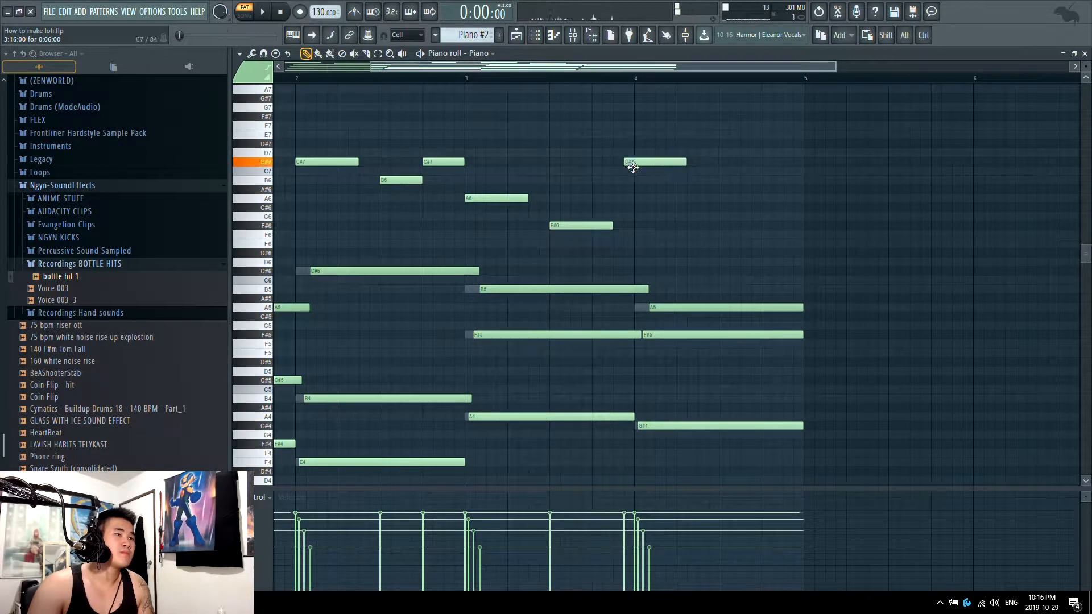
Complete the melody in bar 4 with A6, E6 and a short F#6 ending at the bar line
key("space")
scroll(546, 199, "down", 2)
key("space")
left_click_drag(622, 209, 623, 199)
left_click(685, 243)
key("space")
scroll(676, 238, "down", 1)
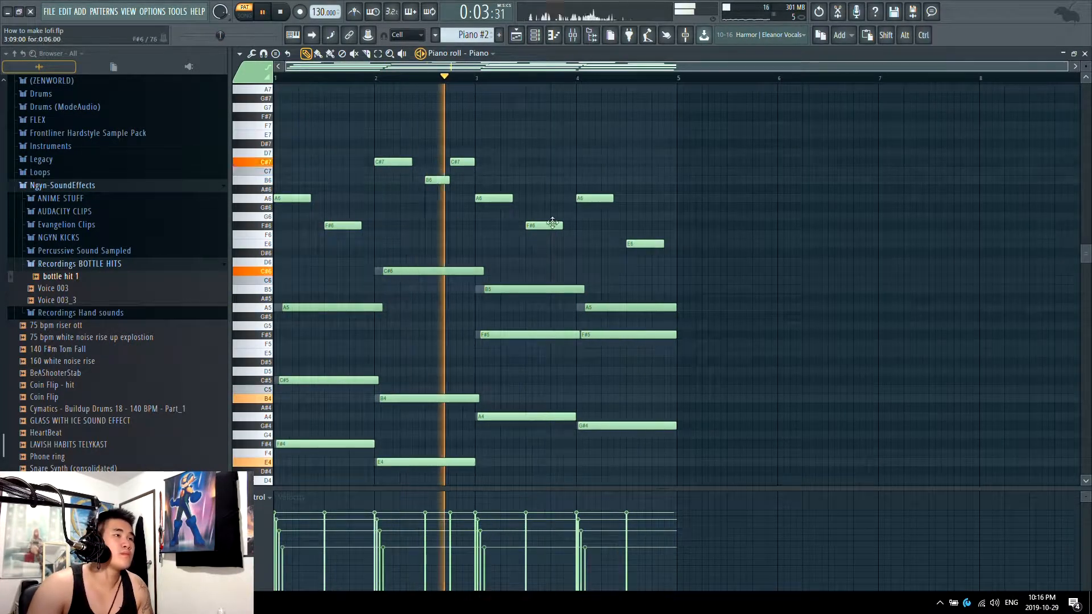
key("space")
left_click(655, 226)
left_click_drag(687, 225, 676, 226)
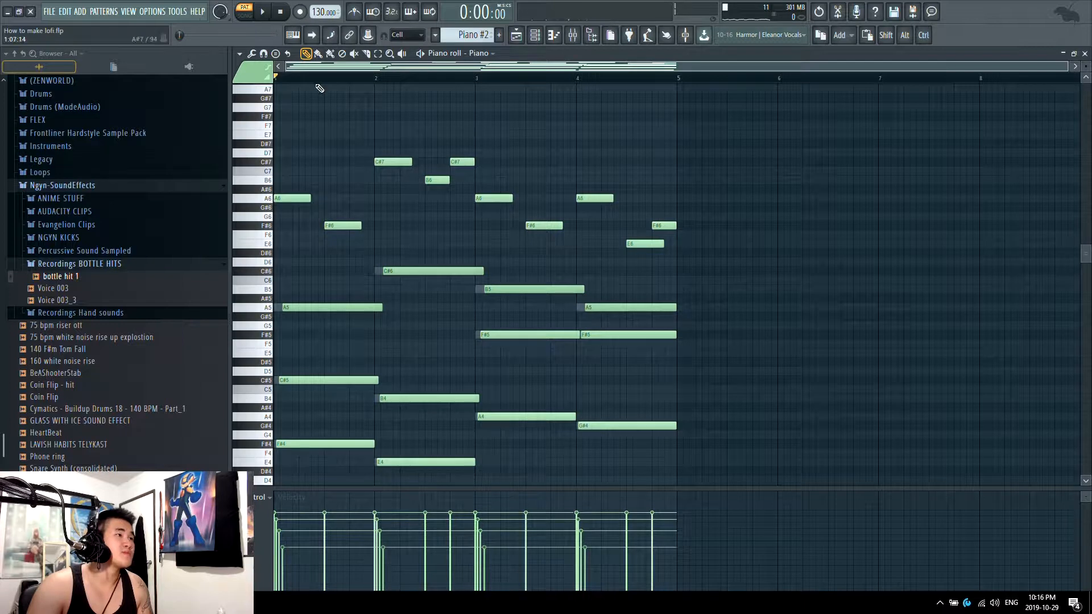
Loop the four bars for listening and lengthen the melody's A6, F#6 and C#7 notes to meet the notes that follow
key("ctrl+a")
key("space")
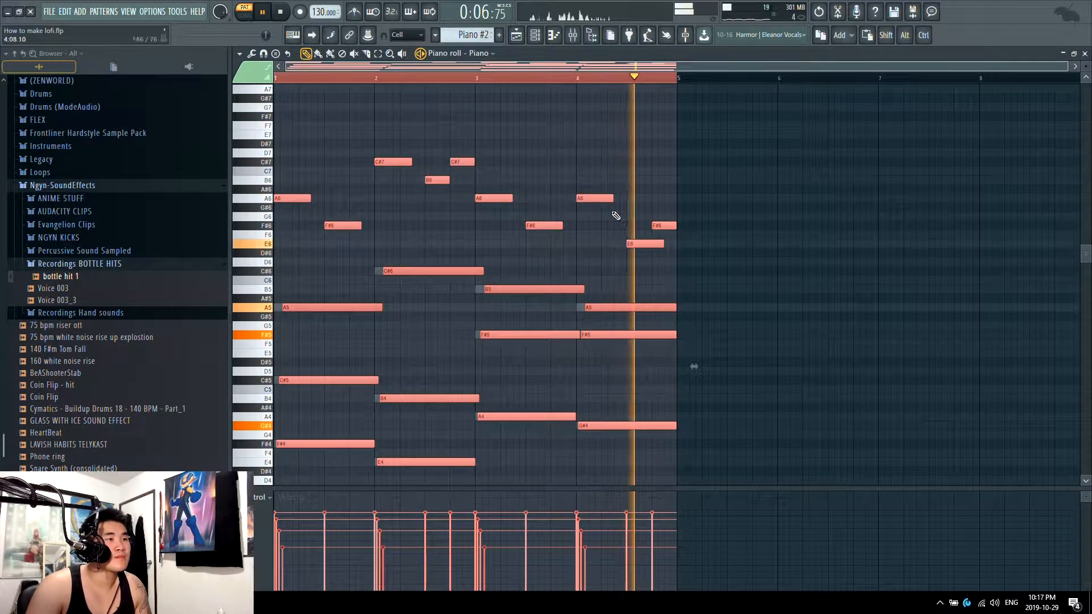
left_click(528, 243)
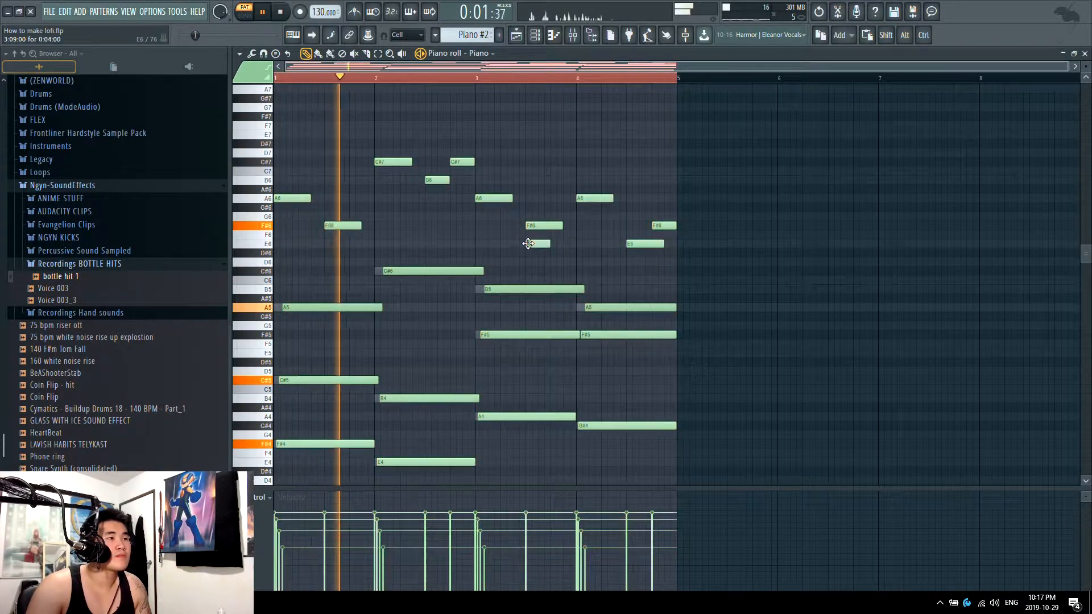
right_click(528, 244)
left_click_drag(610, 198, 628, 197)
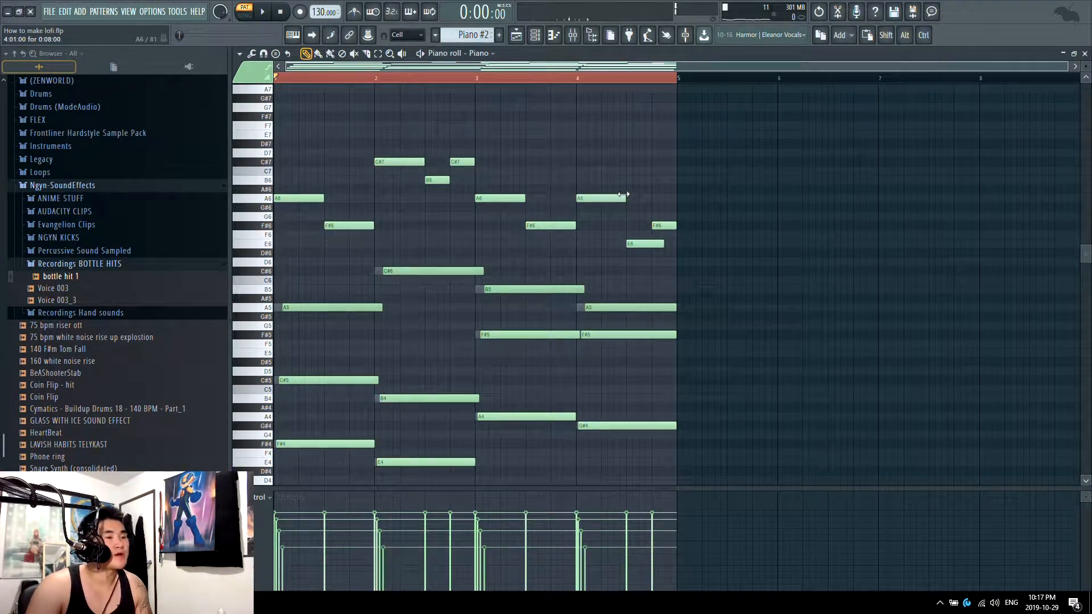
Select all the melody notes, remove them from the Piano #2 pattern and return to the playlist
left_click_drag(678, 117, 275, 263)
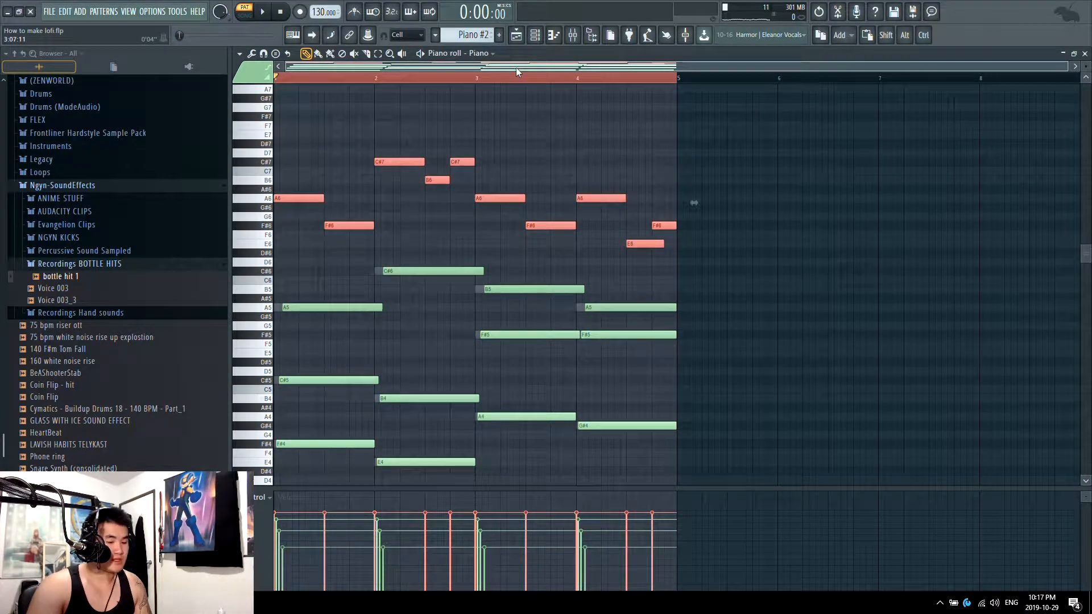
key("Delete")
left_click(516, 34)
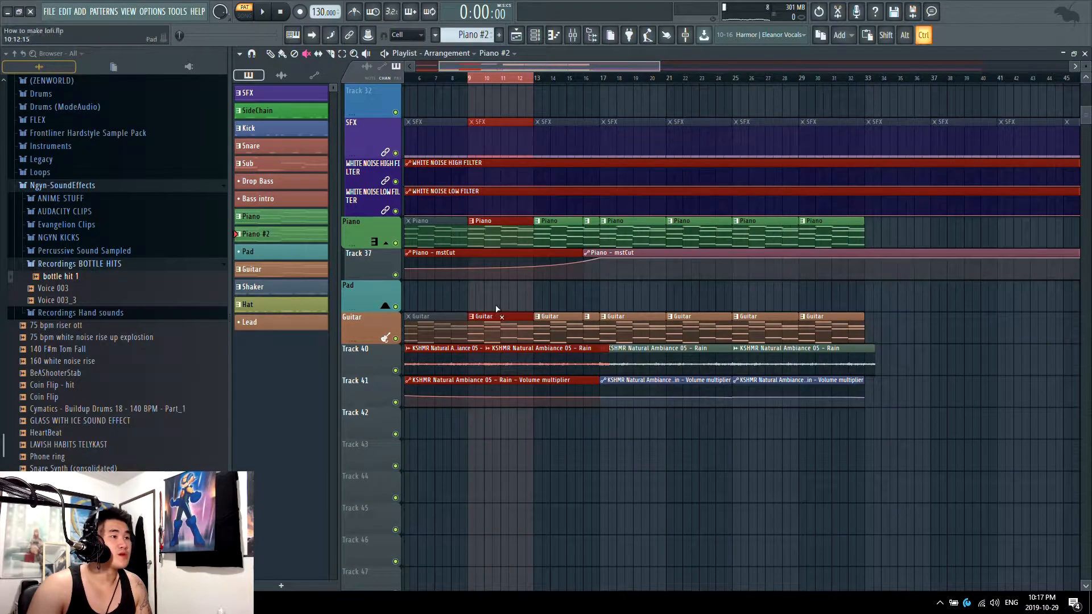
scroll(496, 308, "down", 5)
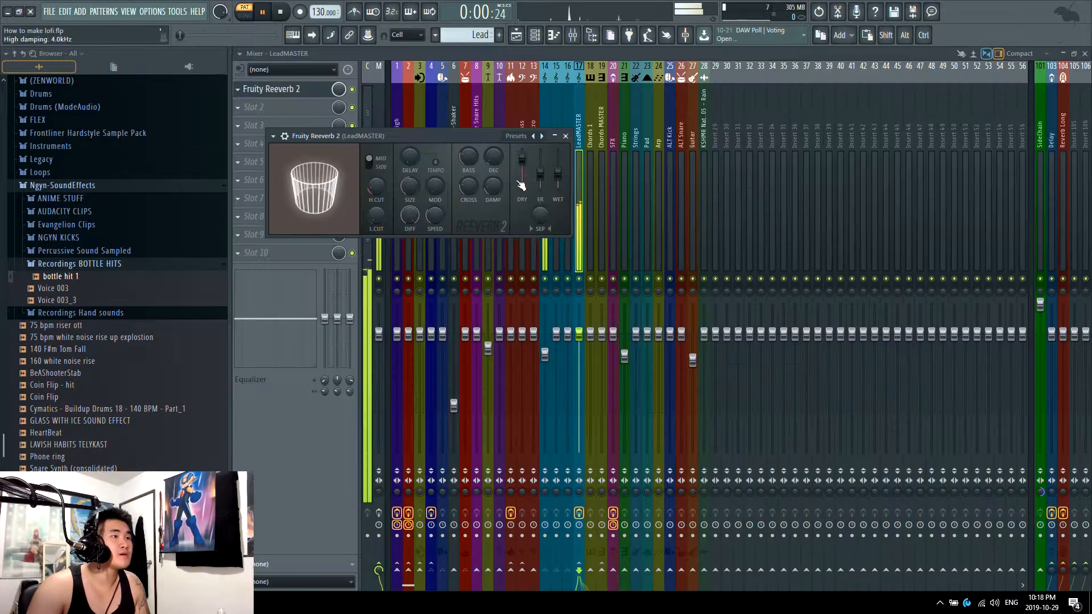
Adjust Fruity Reeverb 2 on LeadMASTER with a larger room size, 2.3 s decay, about 456 Hz low cut and 40% wet level
left_click_drag(567, 181, 567, 170)
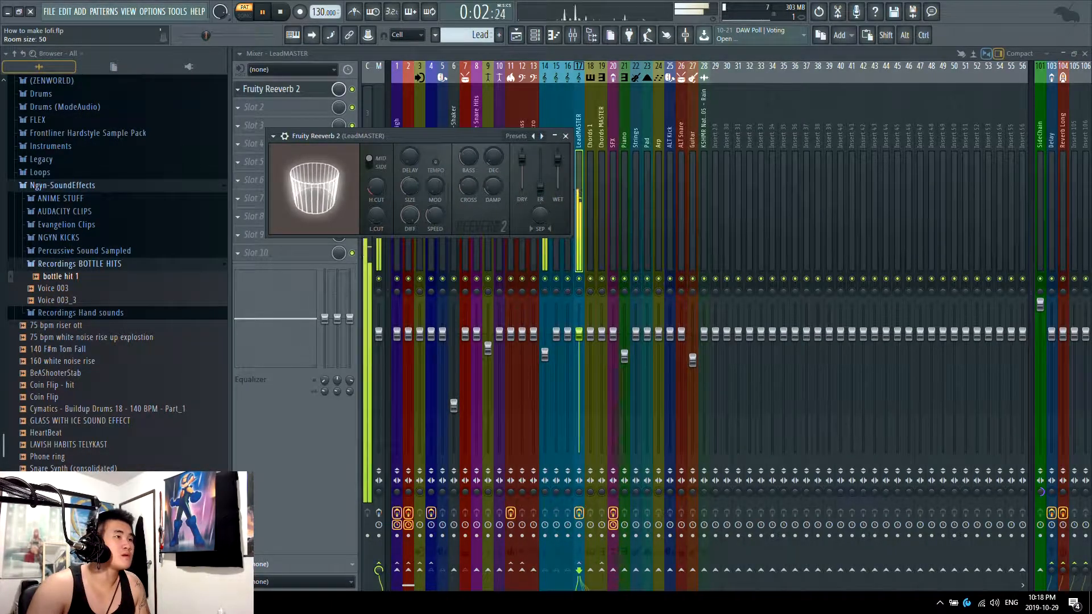
left_click_drag(410, 185, 410, 165)
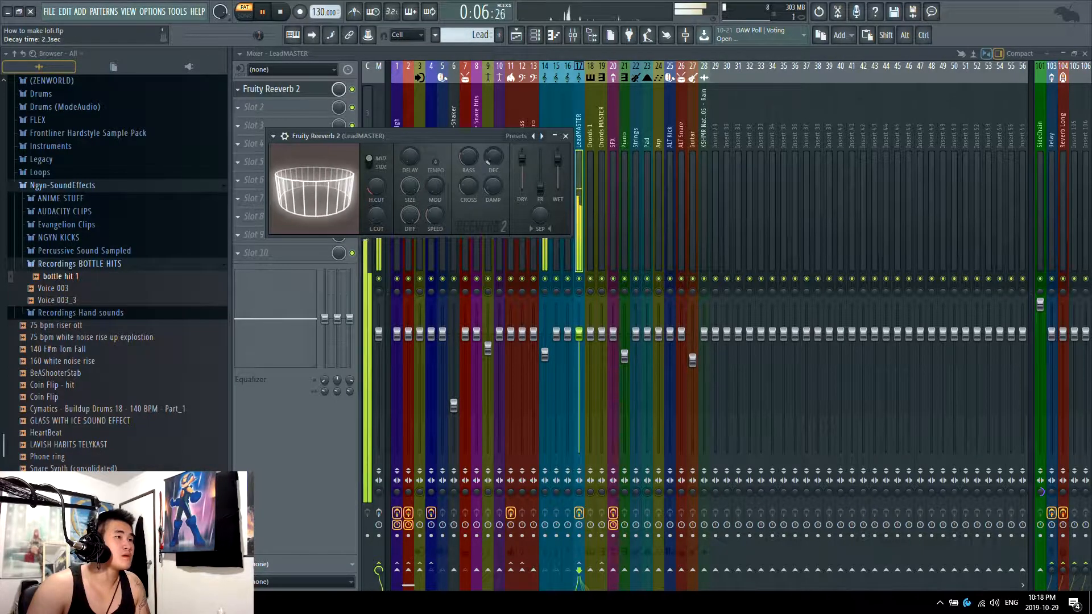
left_click_drag(384, 219, 385, 225)
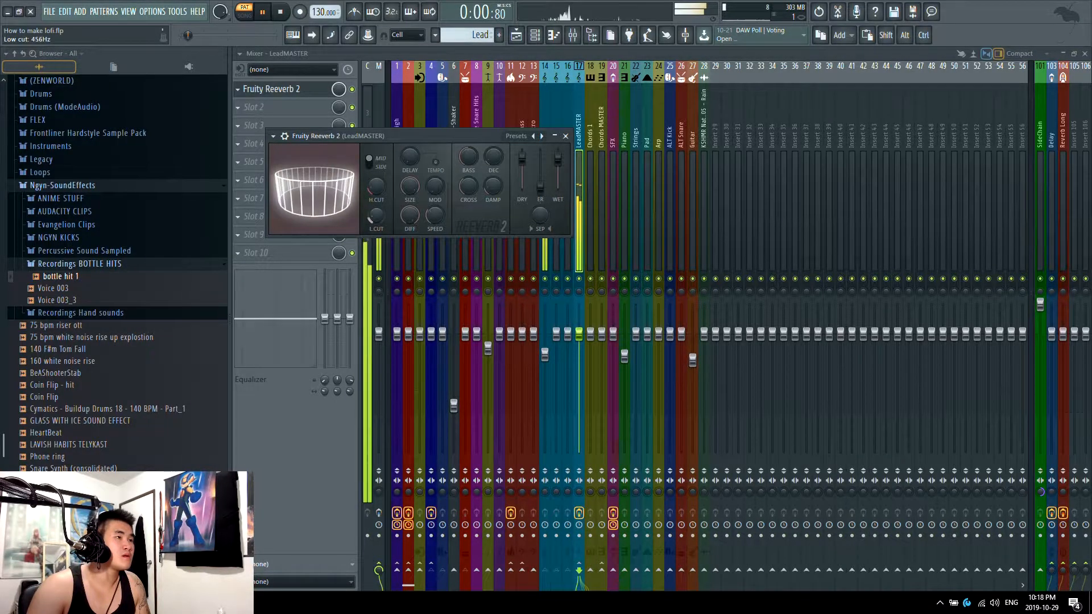
left_click(266, 109)
mouse_move(273, 122)
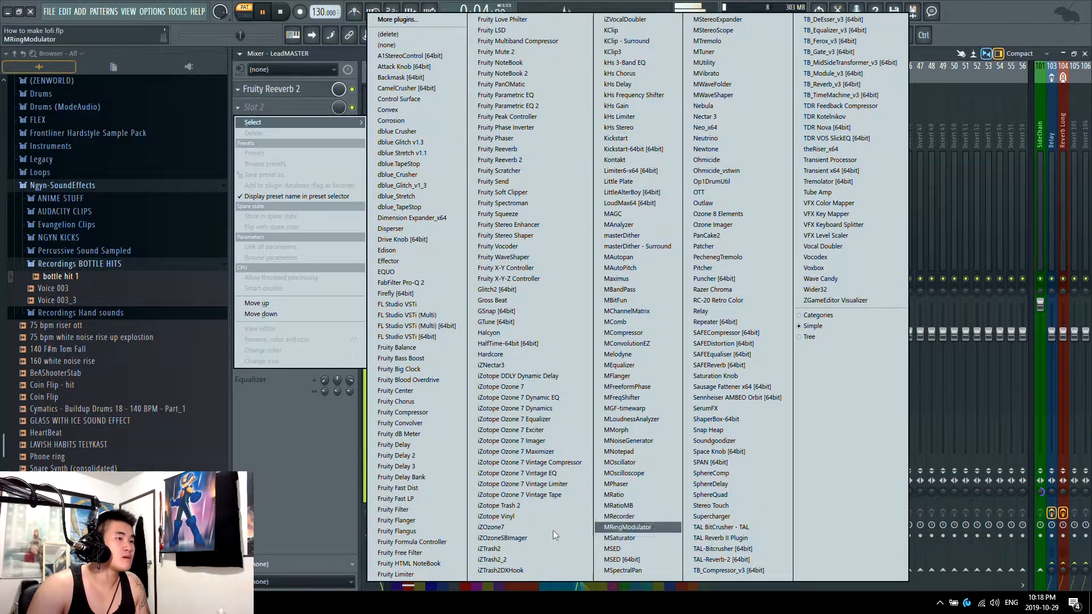
left_click(275, 90)
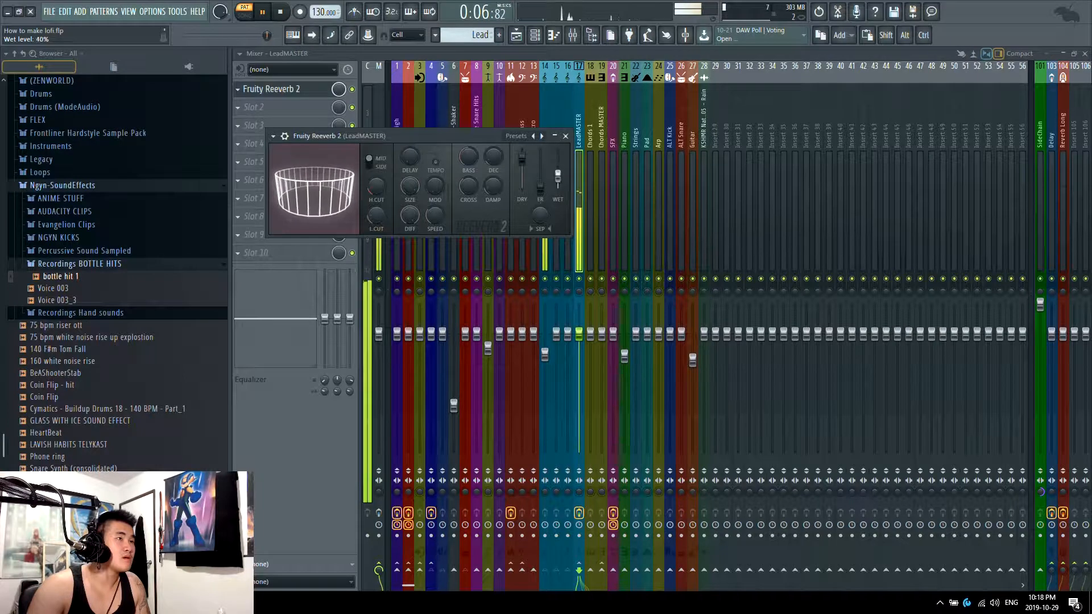
left_click(279, 91)
Stop playback and add the OTT compressor to LeadMASTER's second effect slot with a depth of 31%
key("space")
left_click(286, 107)
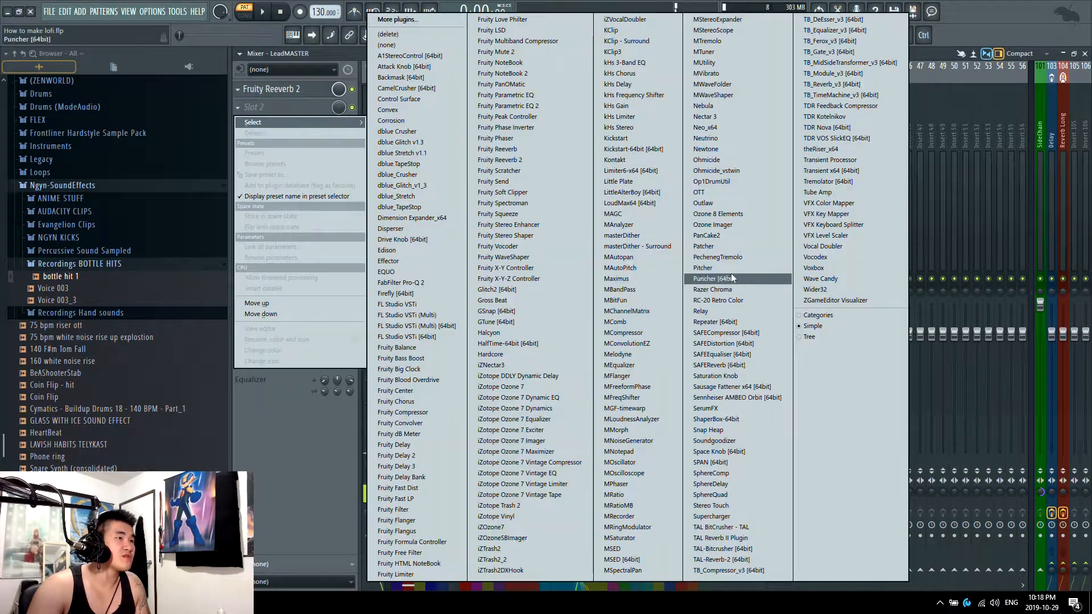
left_click(725, 202)
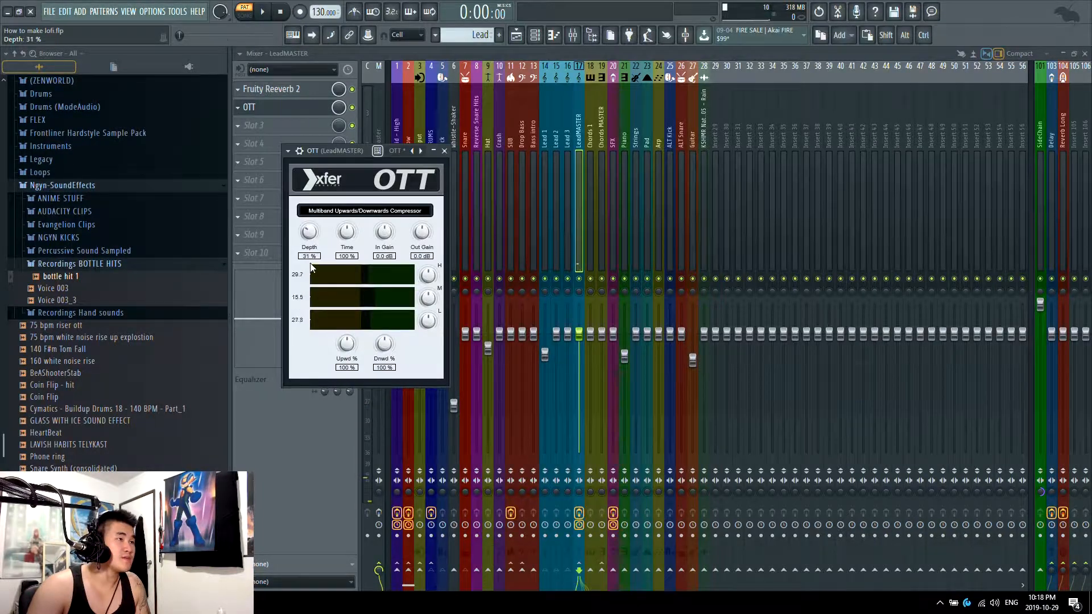
Audition the lead with OTT and move OTT ahead of Fruity Reeverb 2 in the LeadMASTER effect chain
key("space")
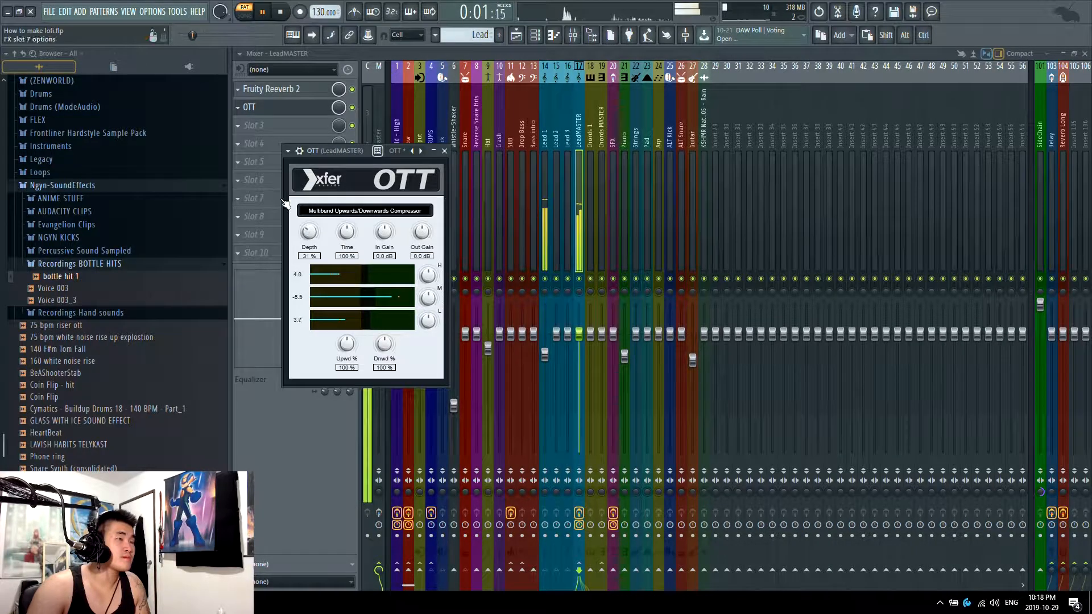
left_click(283, 109)
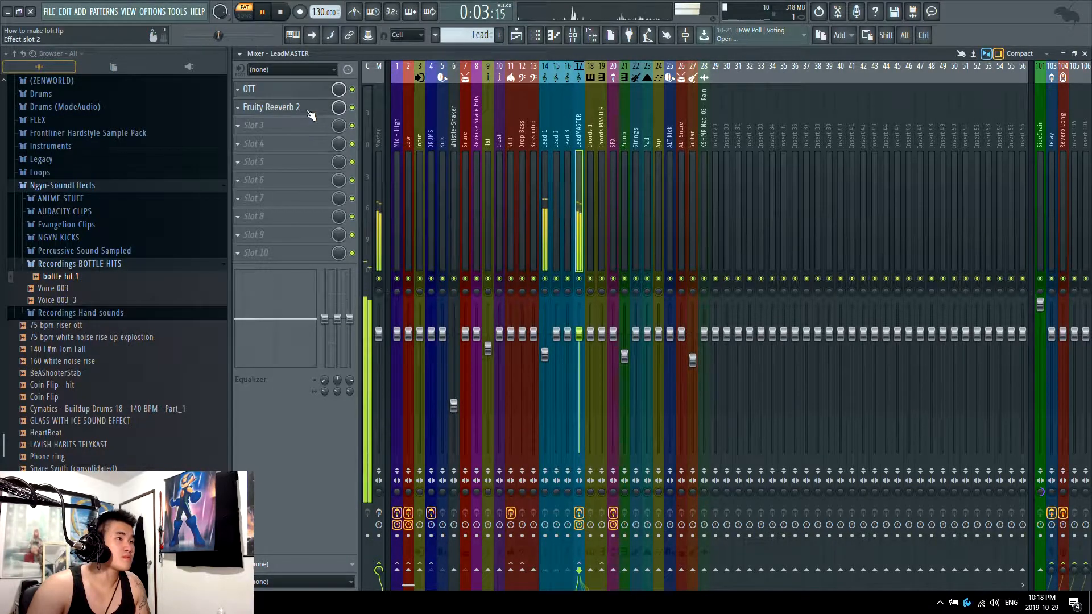
left_click(294, 108)
left_click(295, 108)
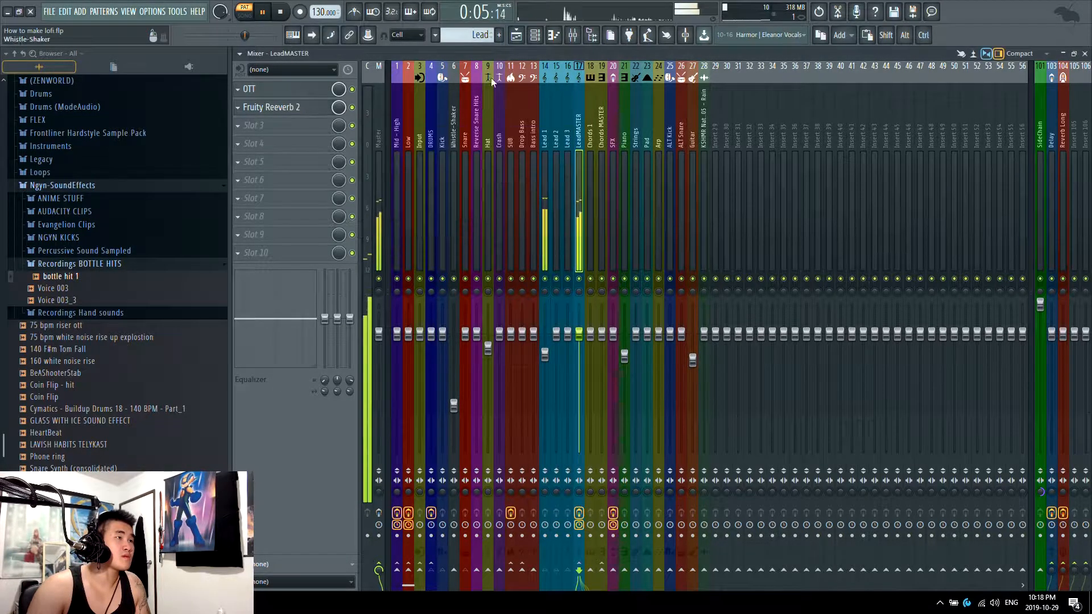
Play the song, lower the Lead 1 mixer level and repeat the Lead clip at bar 5 on Track 42
left_click(532, 36)
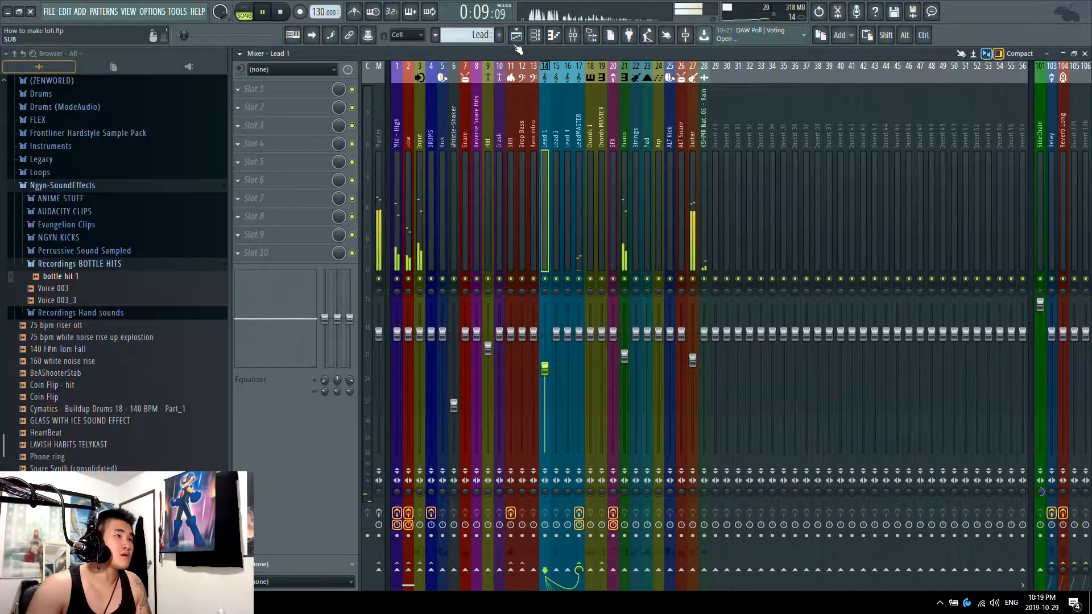
left_click(515, 36)
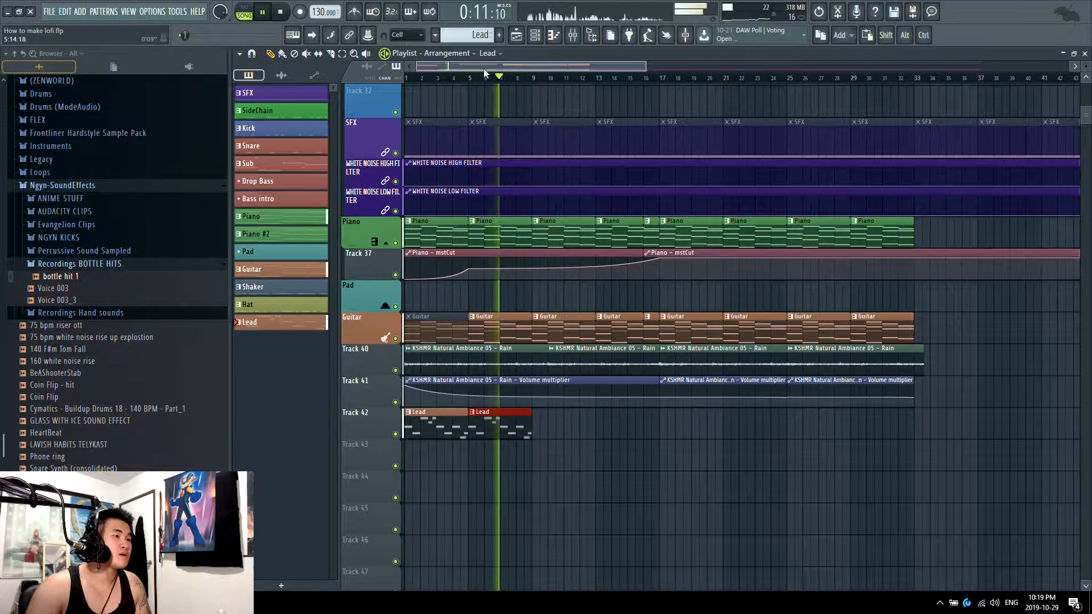
left_click(572, 36)
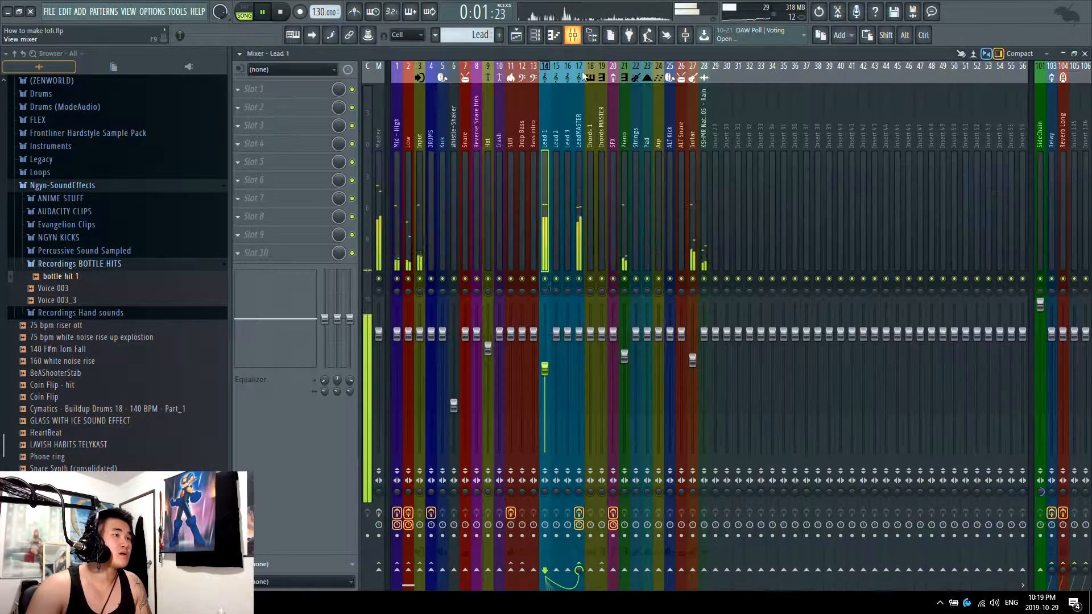
Add Fruity Fast LP to LeadMASTER's third effect slot and create an automation clip for its cutoff
left_click(579, 233)
left_click(296, 125)
mouse_move(302, 141)
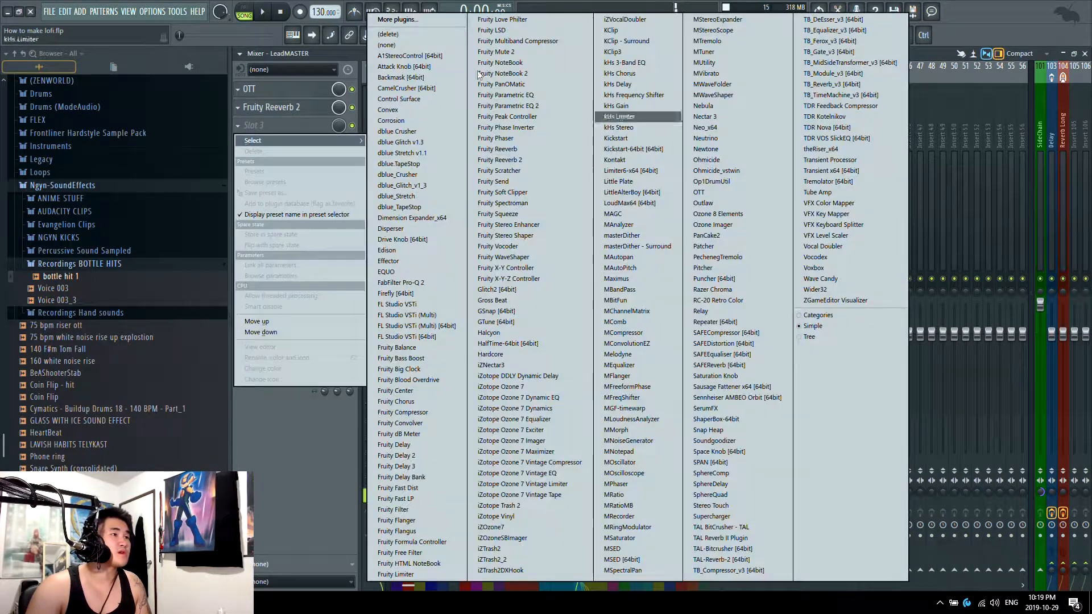
left_click(405, 499)
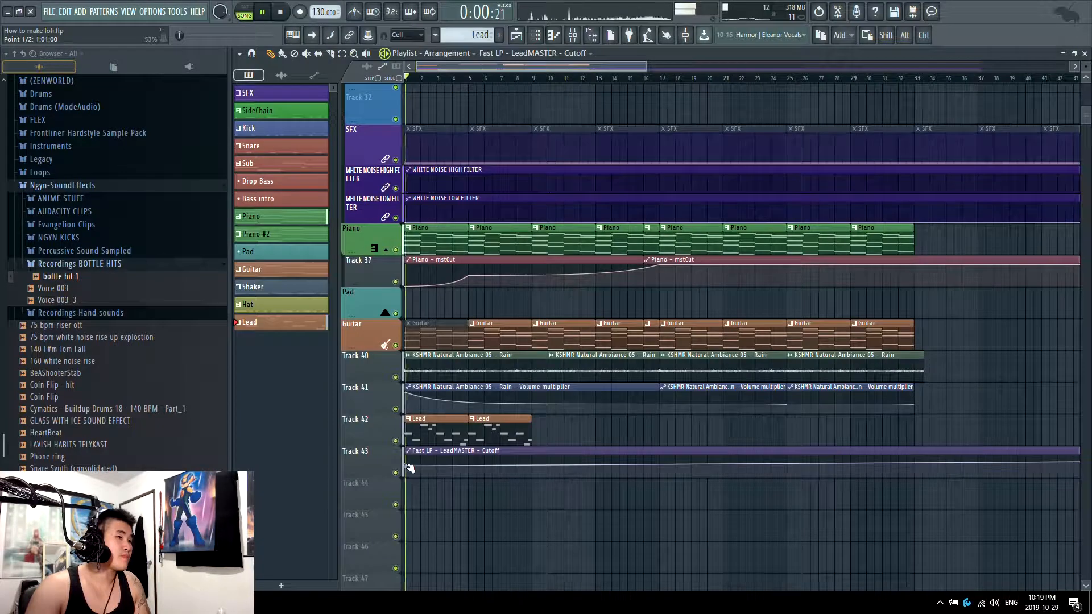
Lower the starting point of the LeadMASTER cutoff automation on Track 43 to about 29%
right_click(406, 467)
left_click_drag(406, 467, 405, 471)
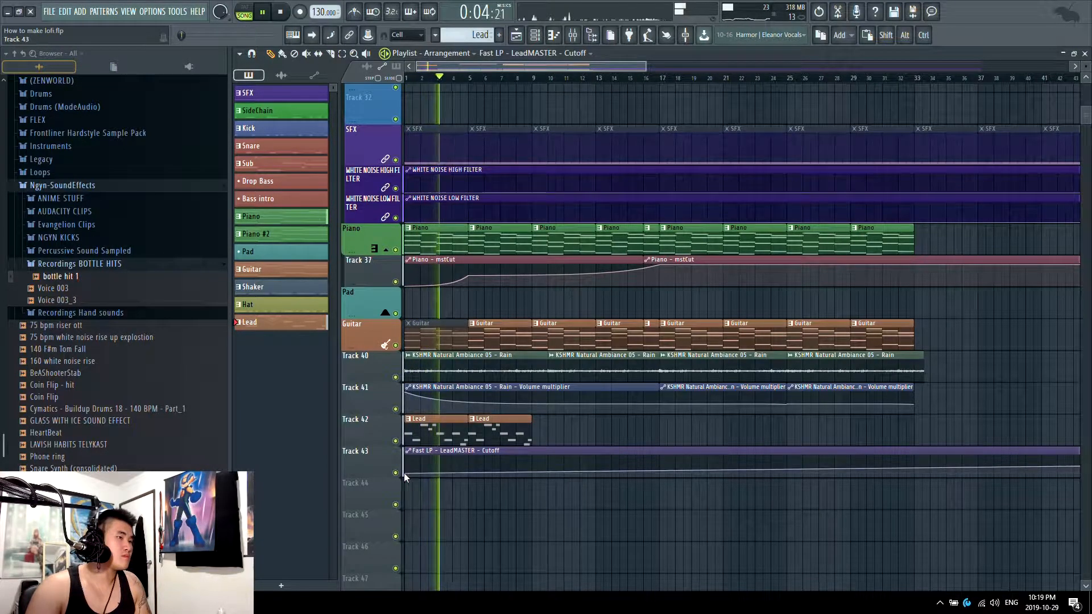
left_click_drag(405, 473, 405, 466)
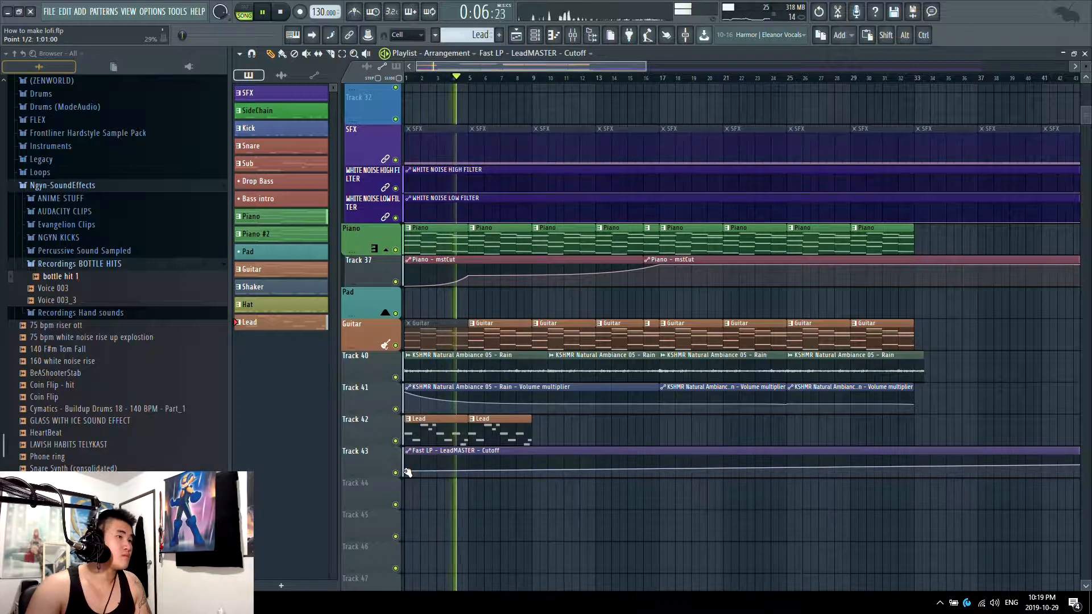
Unmute the first Guitar clip at bar 1 and restore the playlist's drawing tool
key("space")
key("t")
left_click(456, 338)
key("p")
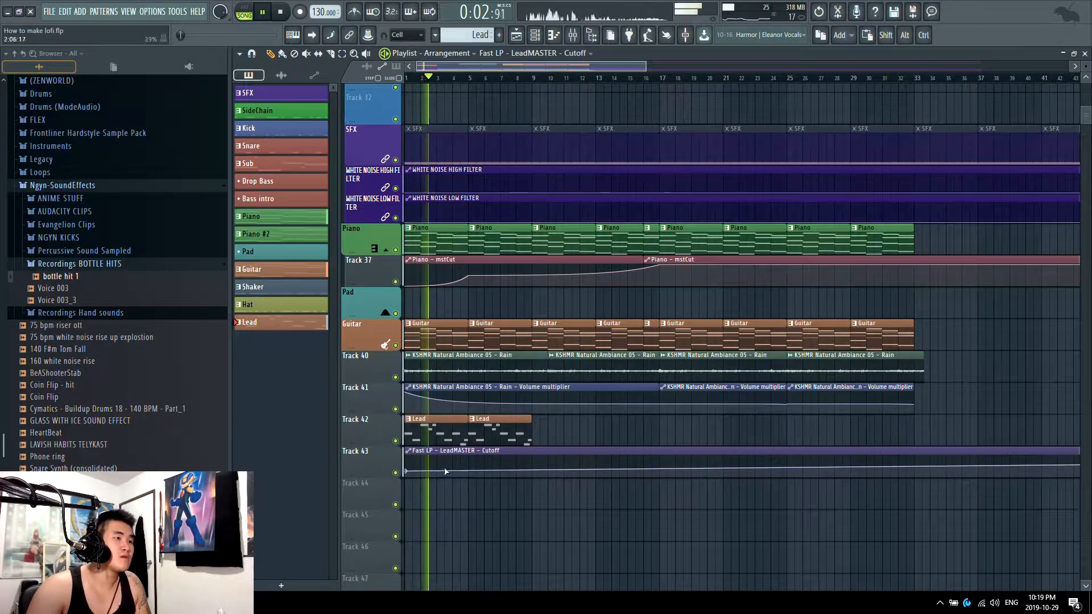
Shape the lead's cutoff automation into a gradual rise with points at bar 5 and bar 17
right_click(533, 466)
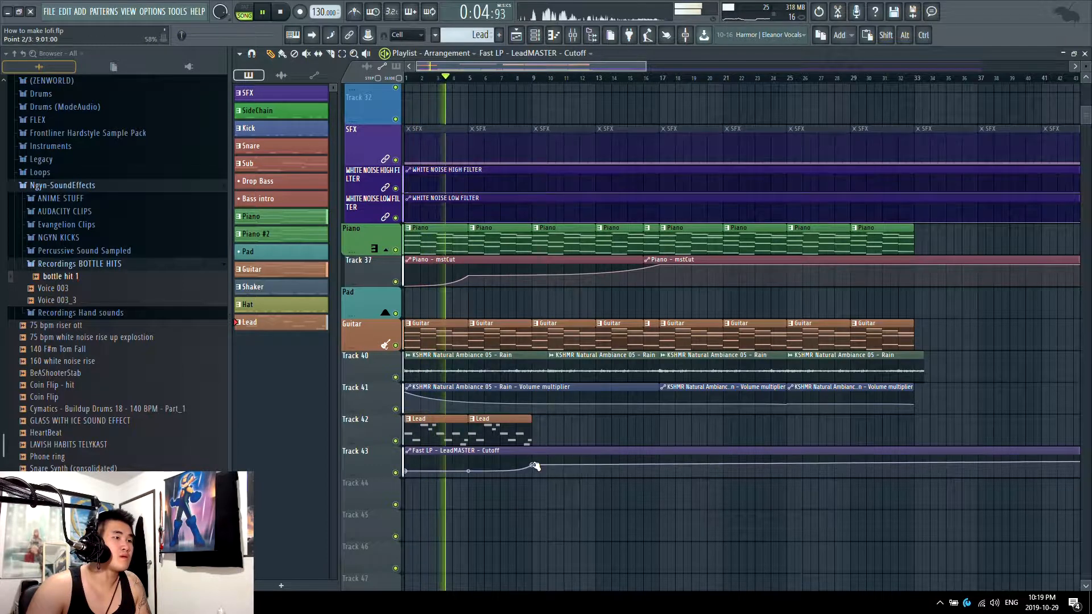
right_click(468, 471)
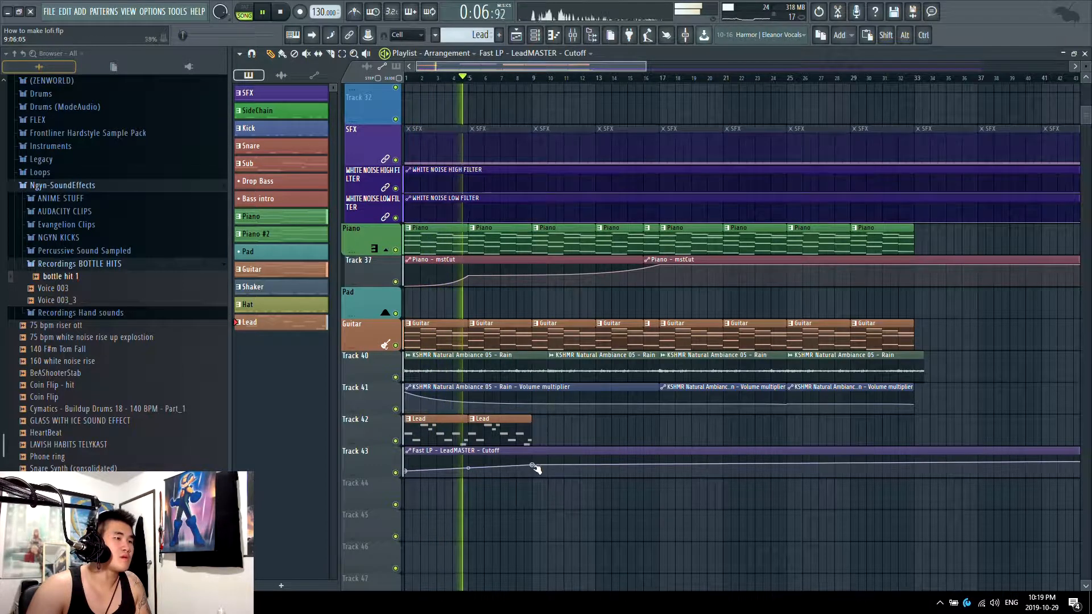
left_click_drag(533, 465, 669, 440)
Copy the two Lead clips on Track 42 to bars 9 and 13
mouse_move(573, 434)
left_mouse_down()
mouse_move(421, 427)
mouse_move(589, 440)
mouse_move(554, 427)
left_mouse_up()
scroll(671, 437, "up", 3)
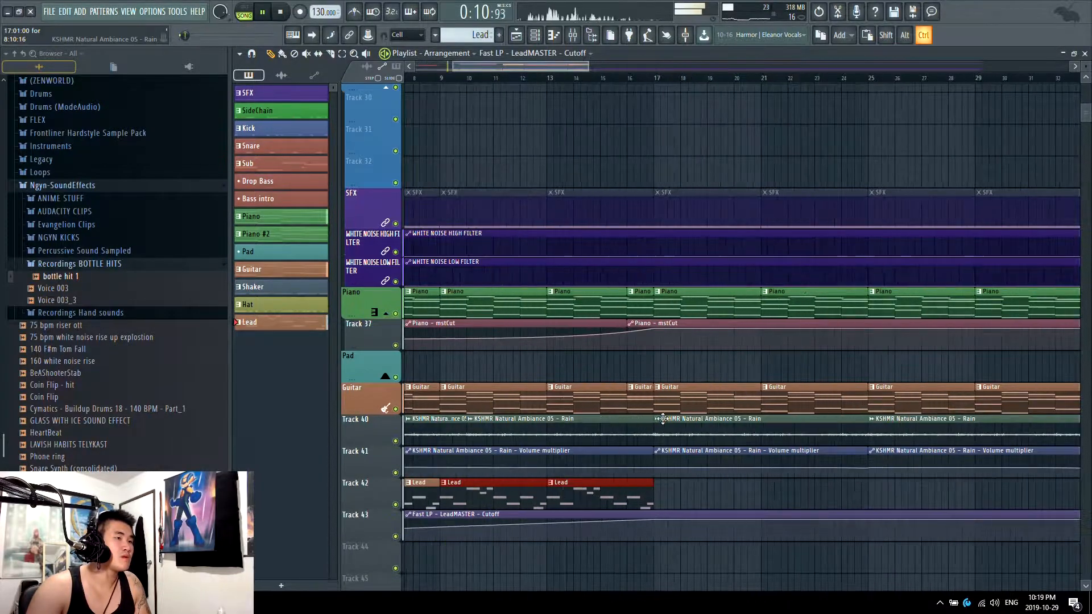
scroll(608, 441, "up", 3)
scroll(635, 409, "down", 5)
scroll(632, 347, "down", 2)
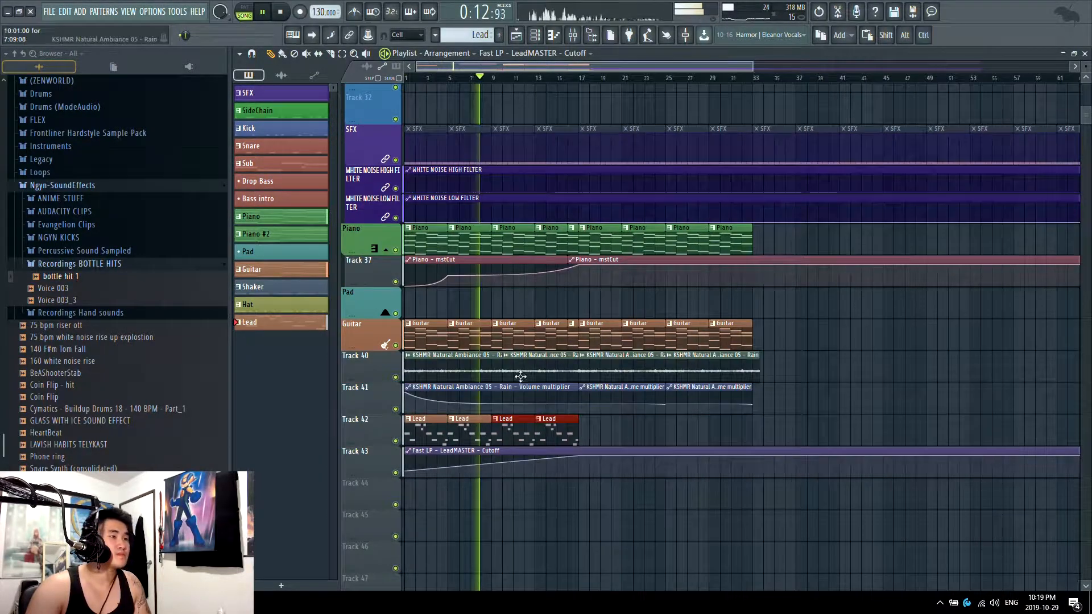
scroll(626, 364, "up", 1)
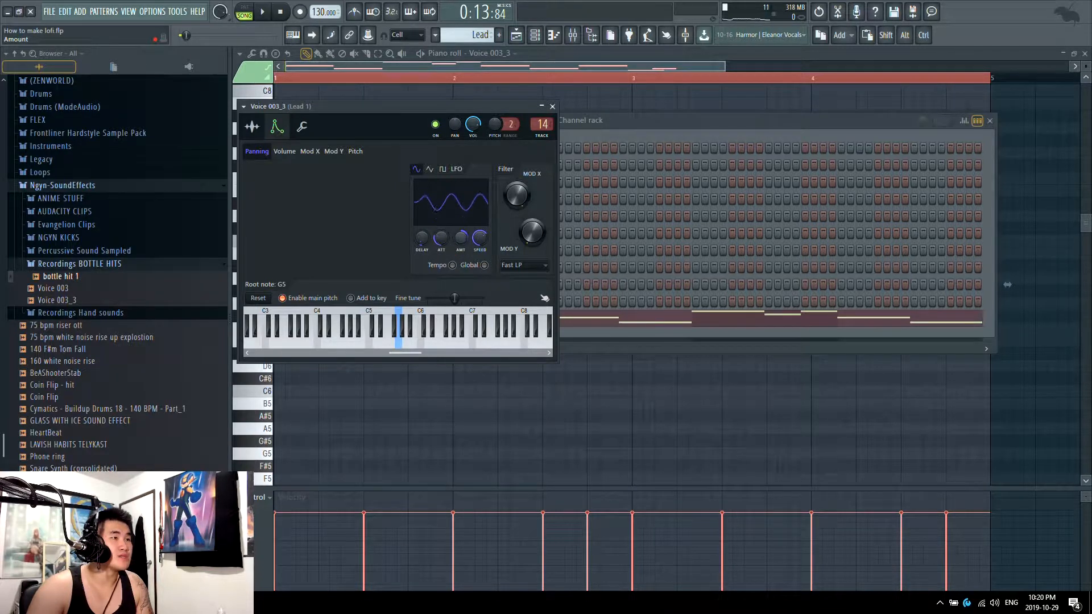
Play the Lead pattern on its own and adjust the attack, amount and speed of the Voice 003_3 channel's panning LFO
key("space")
left_click(624, 132)
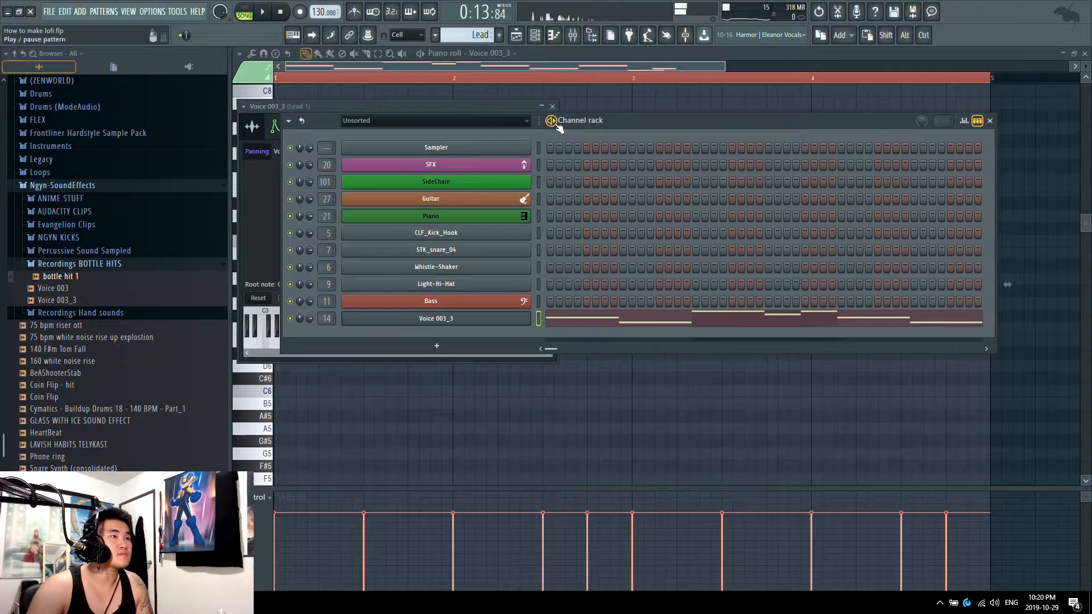
left_click(432, 106)
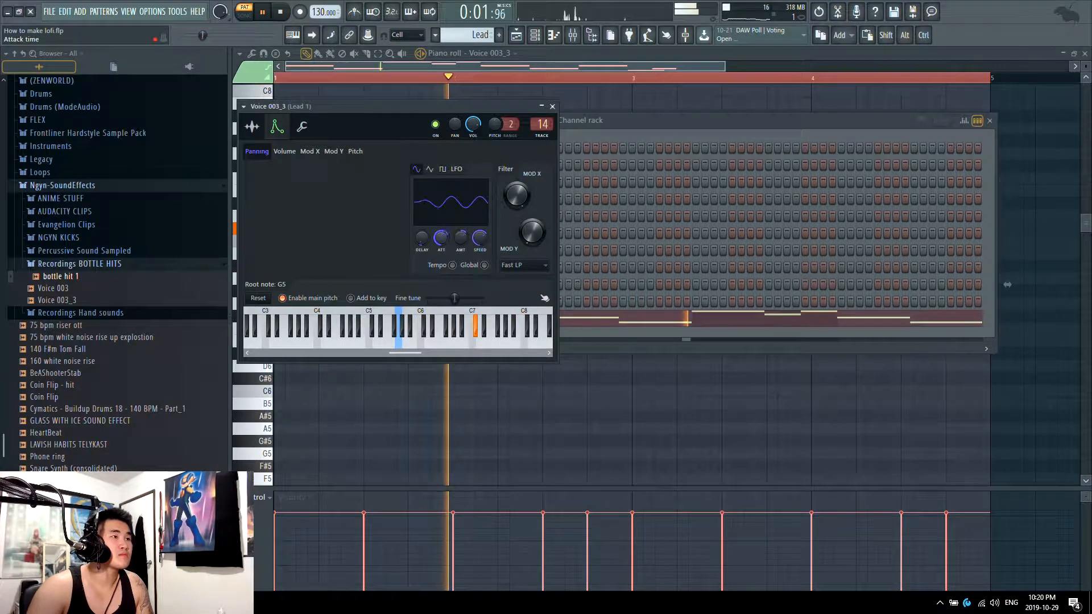
mouse_move(479, 239)
left_mouse_down()
mouse_move(479, 264)
mouse_move(460, 211)
mouse_move(480, 234)
mouse_move(480, 211)
mouse_move(480, 264)
mouse_move(477, 244)
mouse_move(465, 241)
left_mouse_up()
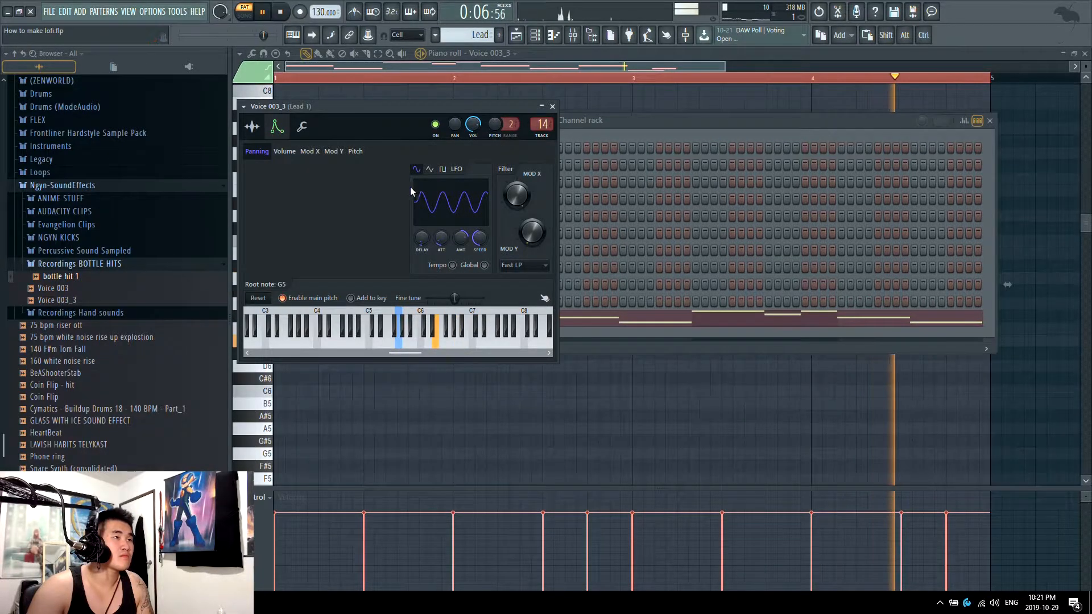
left_click(284, 150)
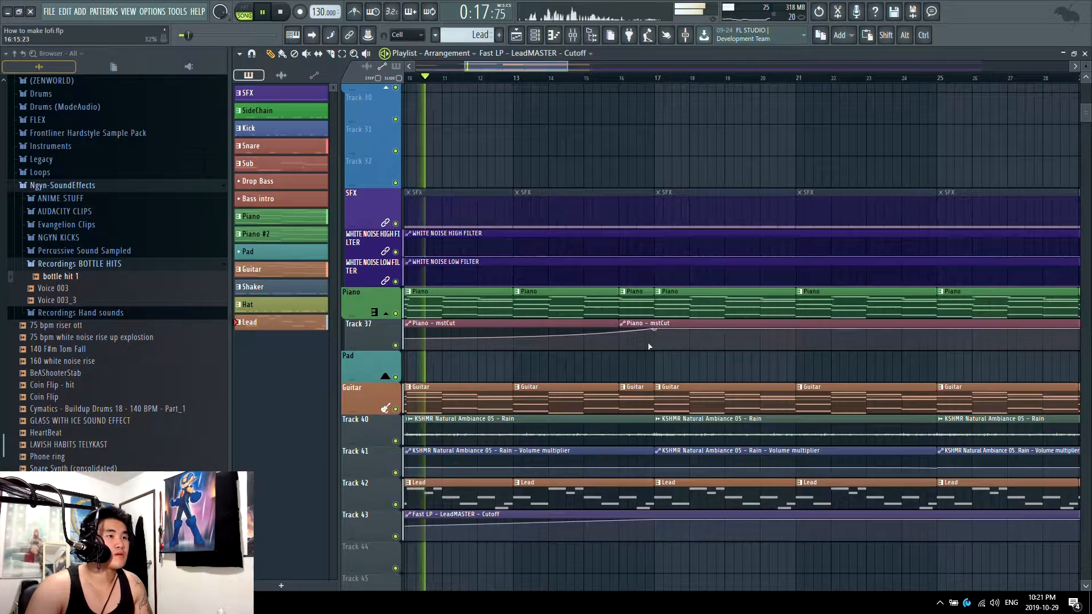
Mute the short Piano and Guitar clips at bar 16 and play the arrangement from bar 15 through the drop
left_click(650, 396)
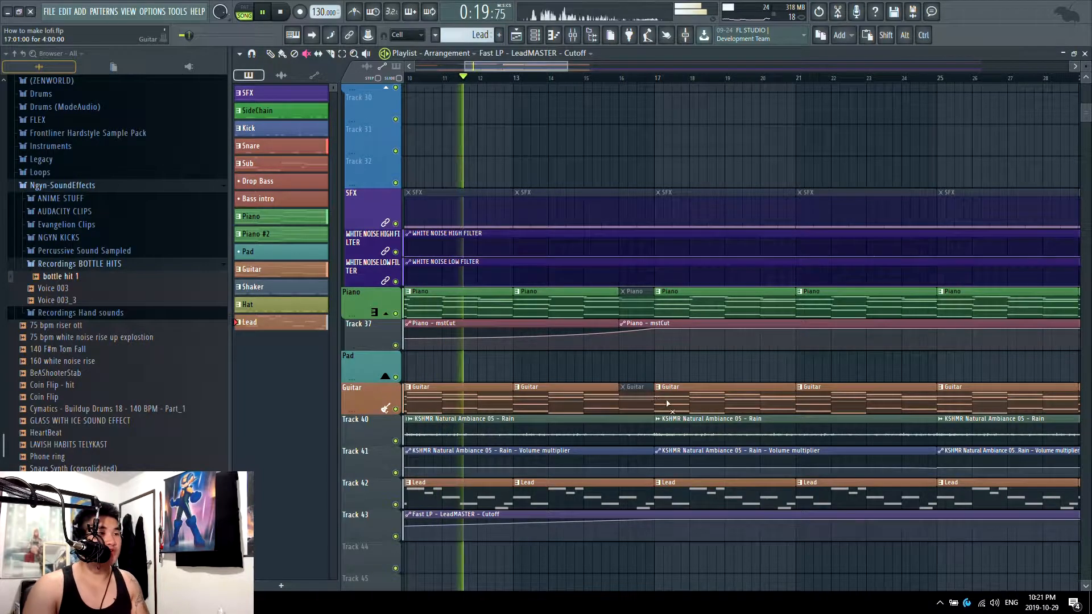
left_click(609, 80)
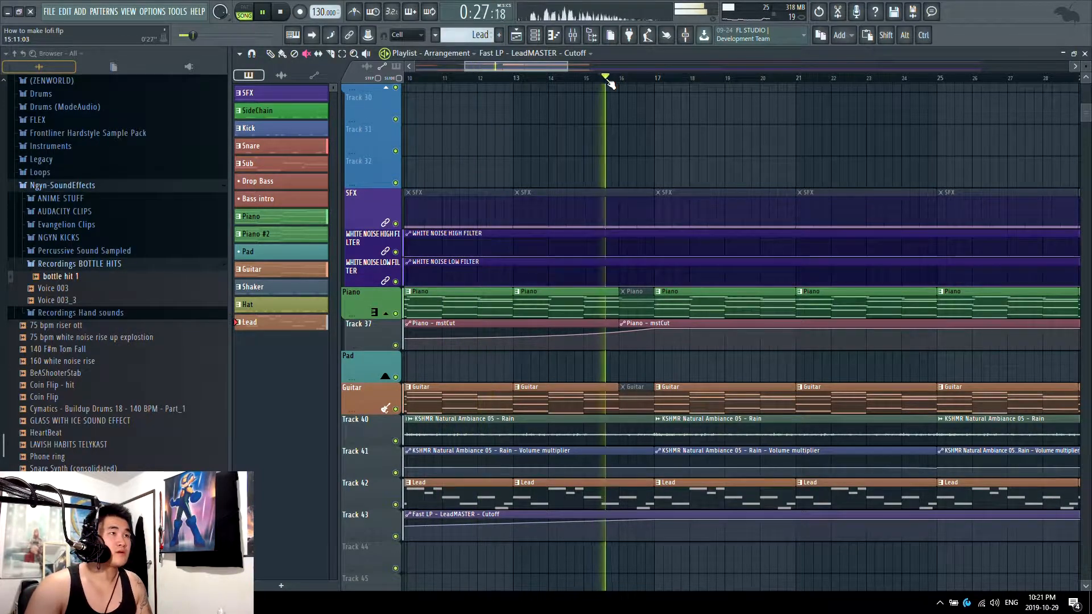
scroll(610, 81, "down", 2)
scroll(611, 81, "up", 2)
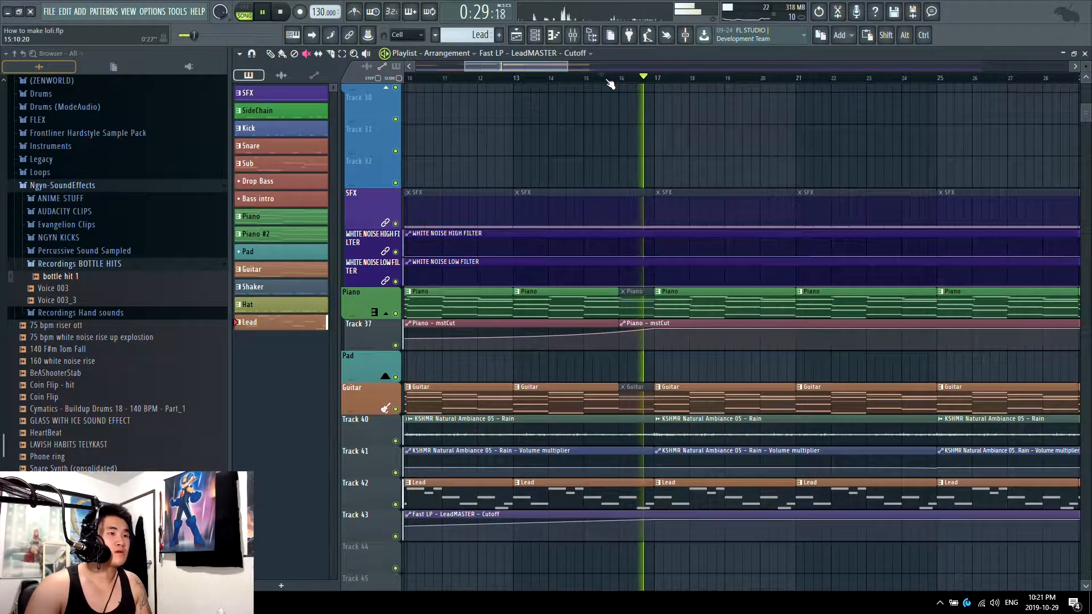
scroll(610, 82, "down", 2)
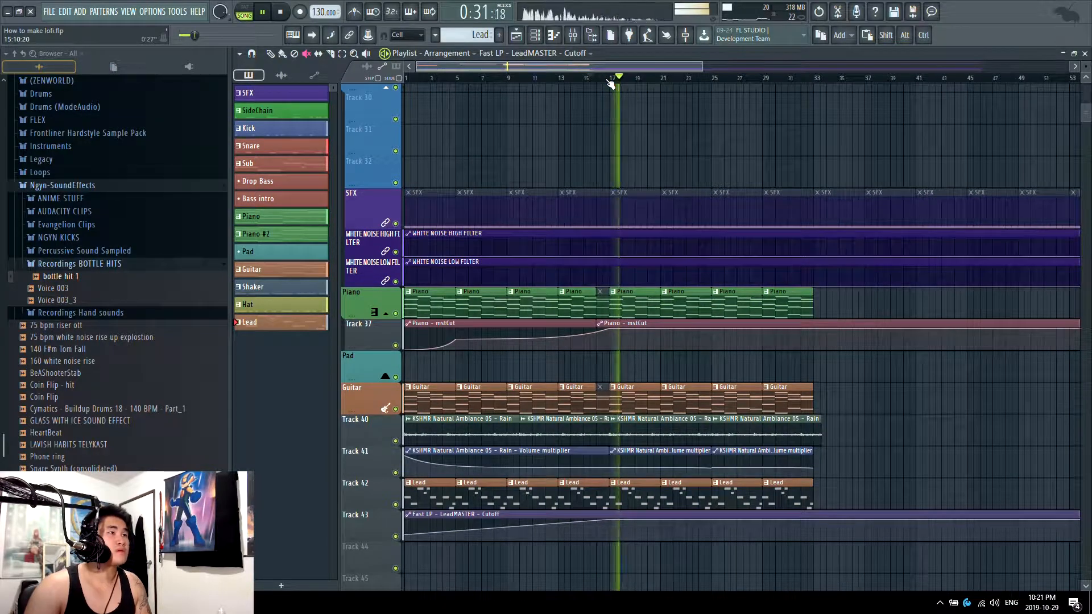
scroll(610, 81, "down", 2)
scroll(586, 432, "up", 2)
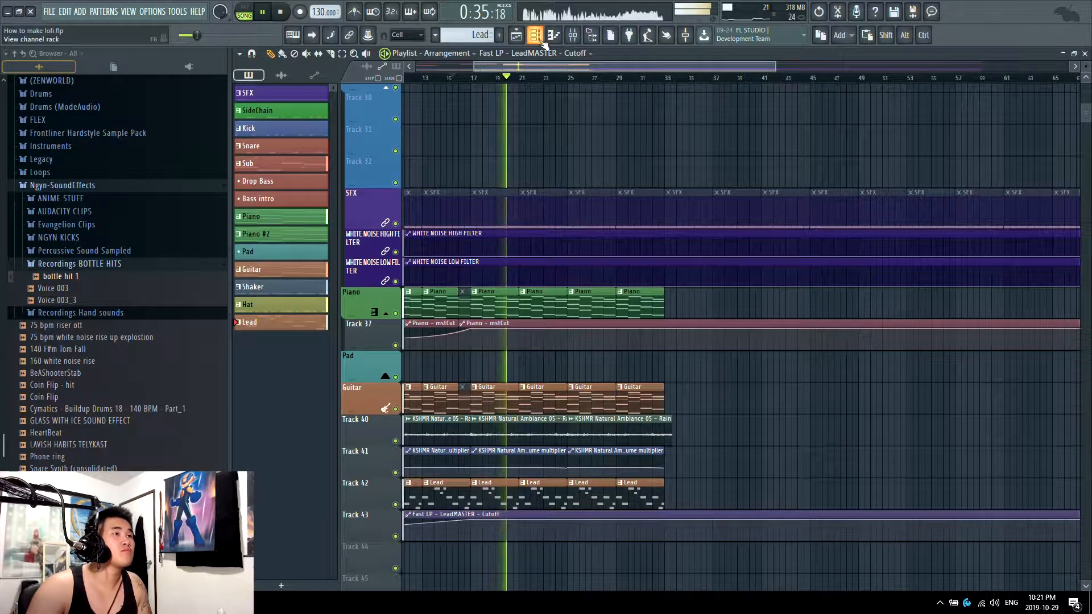
Check the Lead melody's notes in the Voice 003_3 piano roll, then bring up the mixer
key("F6")
left_click(624, 320)
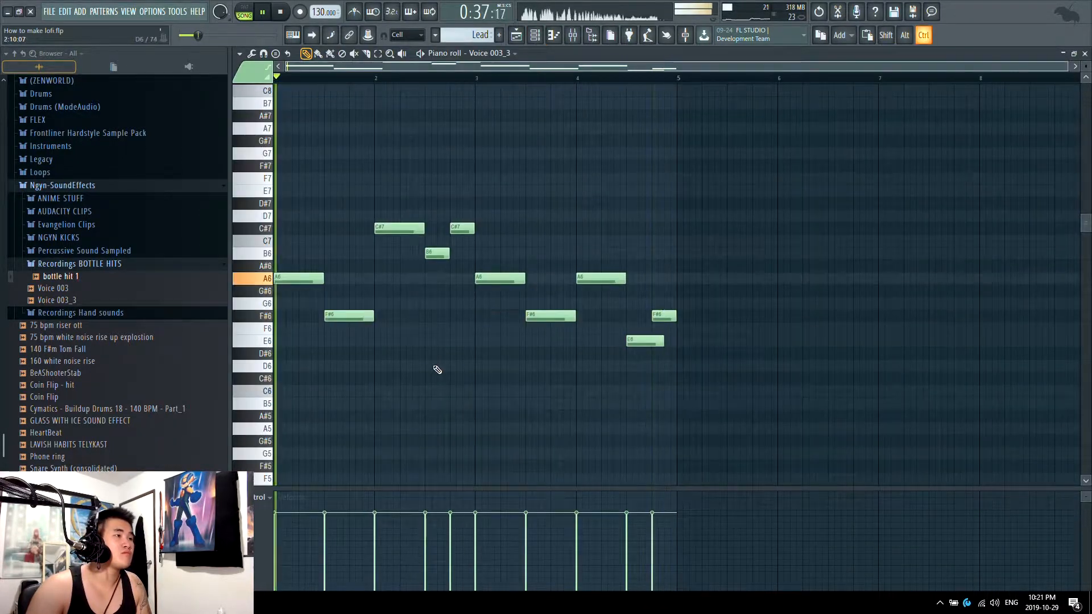
key("F9")
Steepen the band 1 high pass in the LeadMASTER EQ and set it to about 148 Hz during playback
key("space")
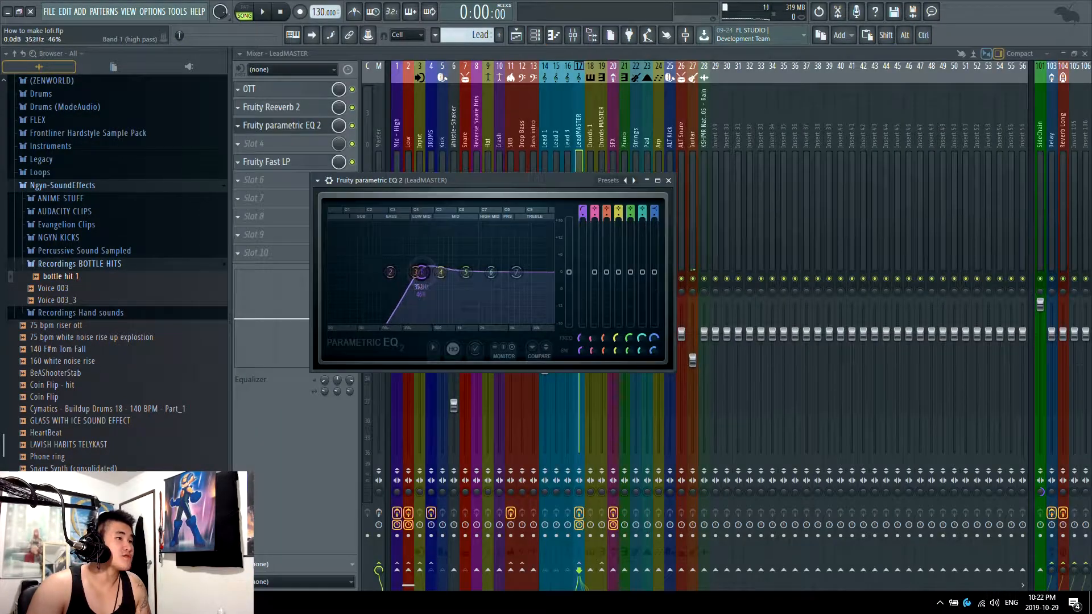
right_click(406, 274)
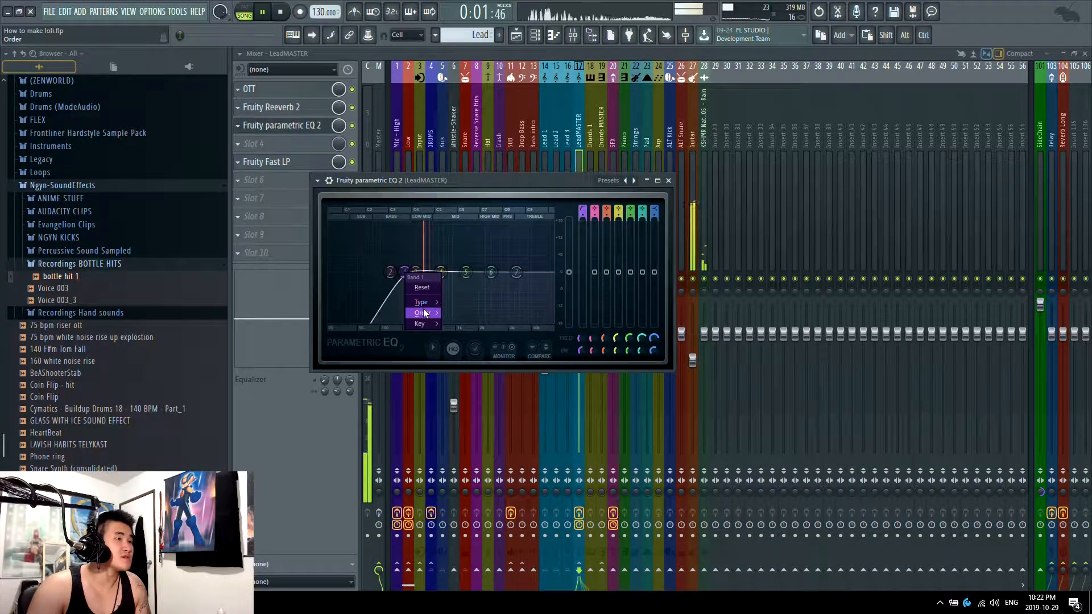
mouse_move(425, 312)
left_click(457, 346)
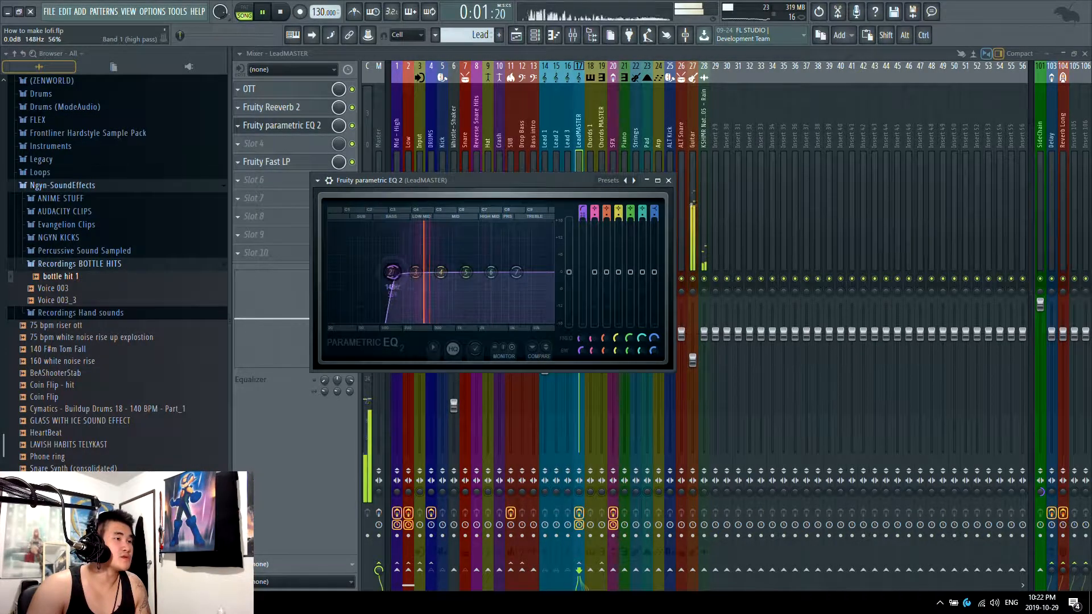
key("space")
left_click(668, 180)
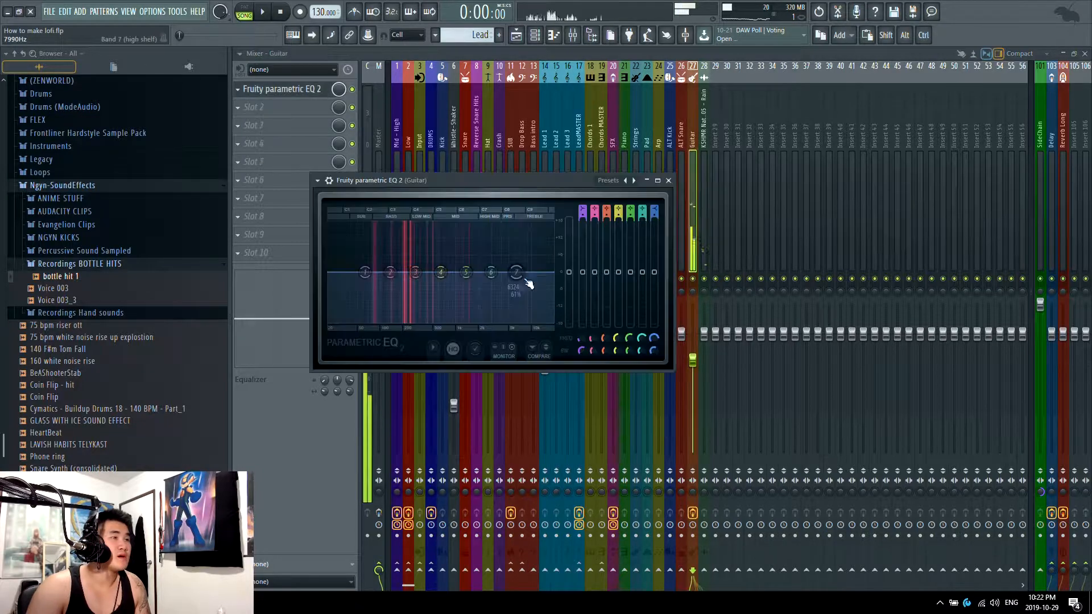
In the Guitar track's EQ, make band 1 a high pass in the low mids and band 7 a low pass at about 3047 Hz
right_click(516, 273)
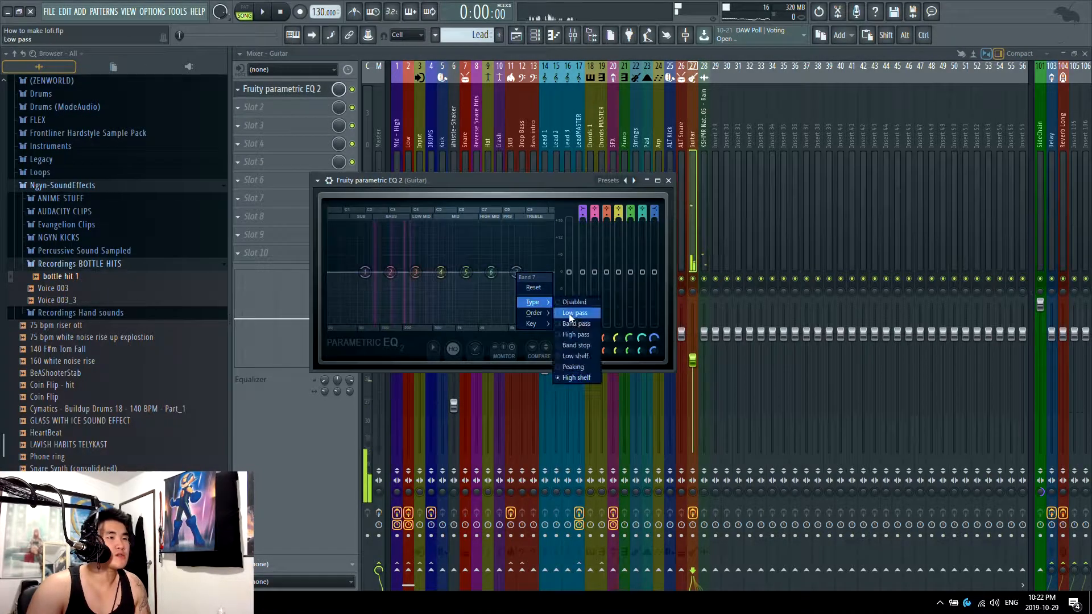
left_click(573, 314)
right_click(365, 273)
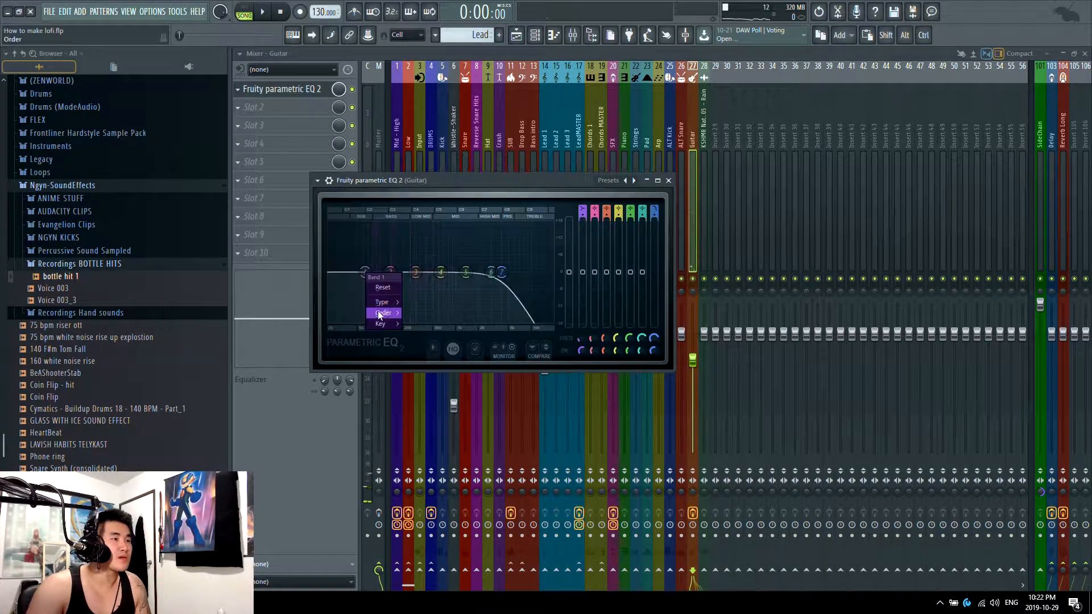
mouse_move(380, 313)
left_click(422, 345)
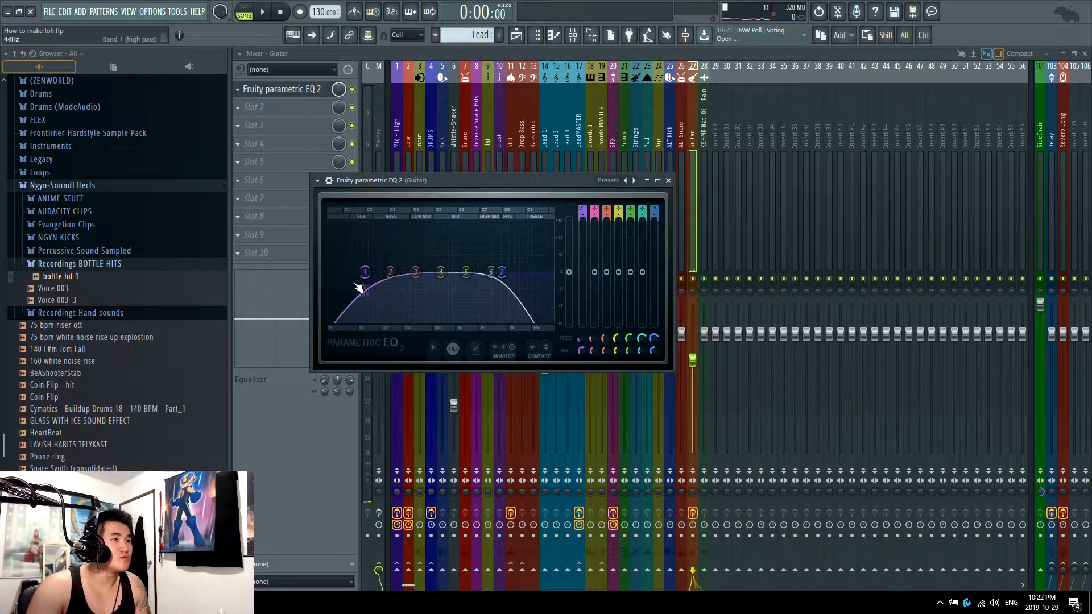
left_click_drag(365, 273, 403, 273)
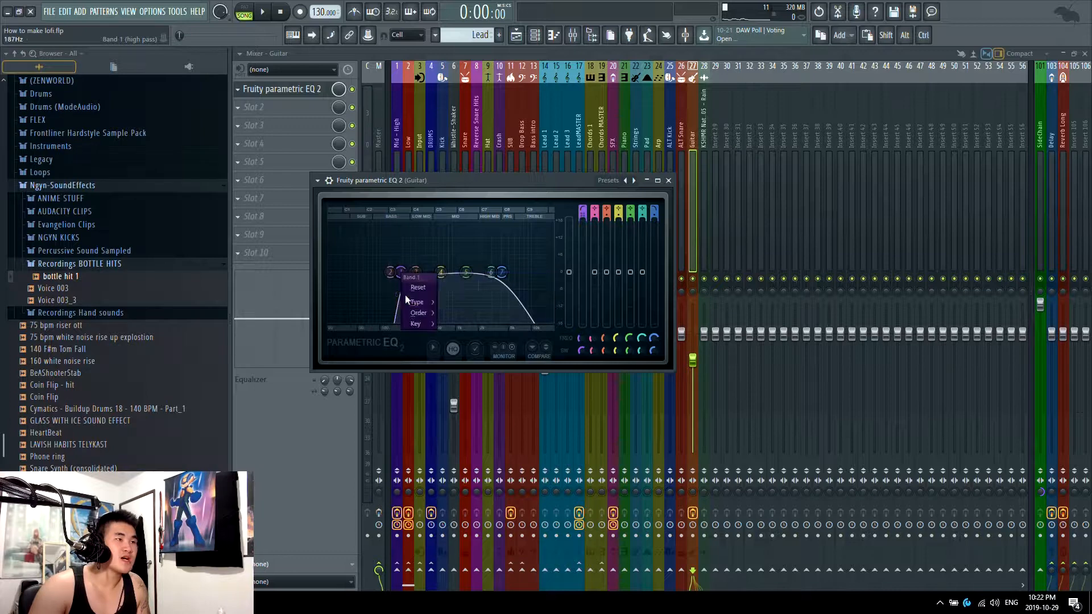
left_click(456, 348)
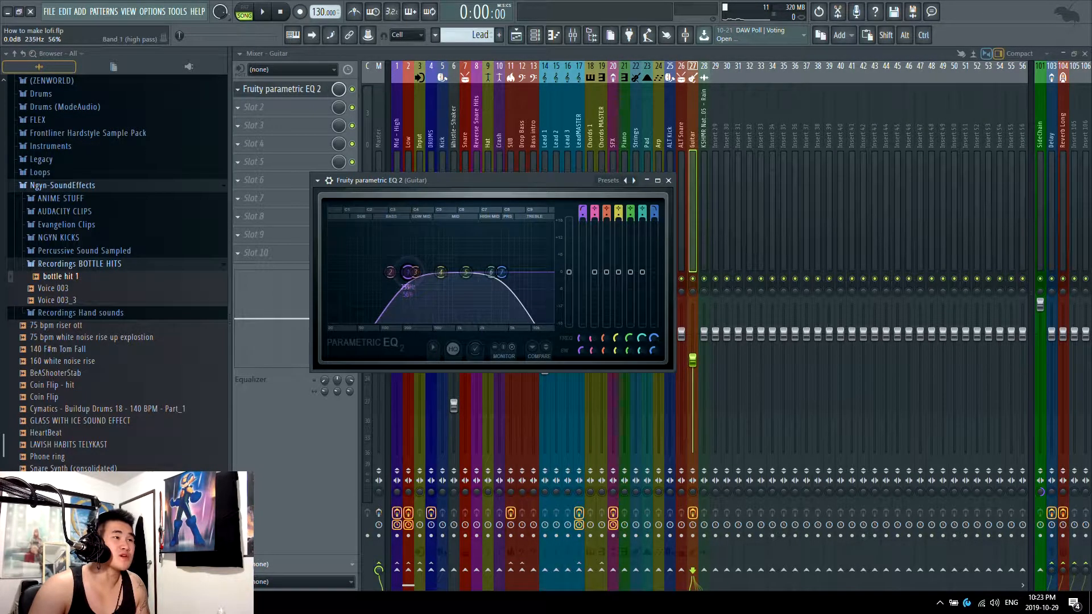
left_click_drag(501, 272, 491, 273)
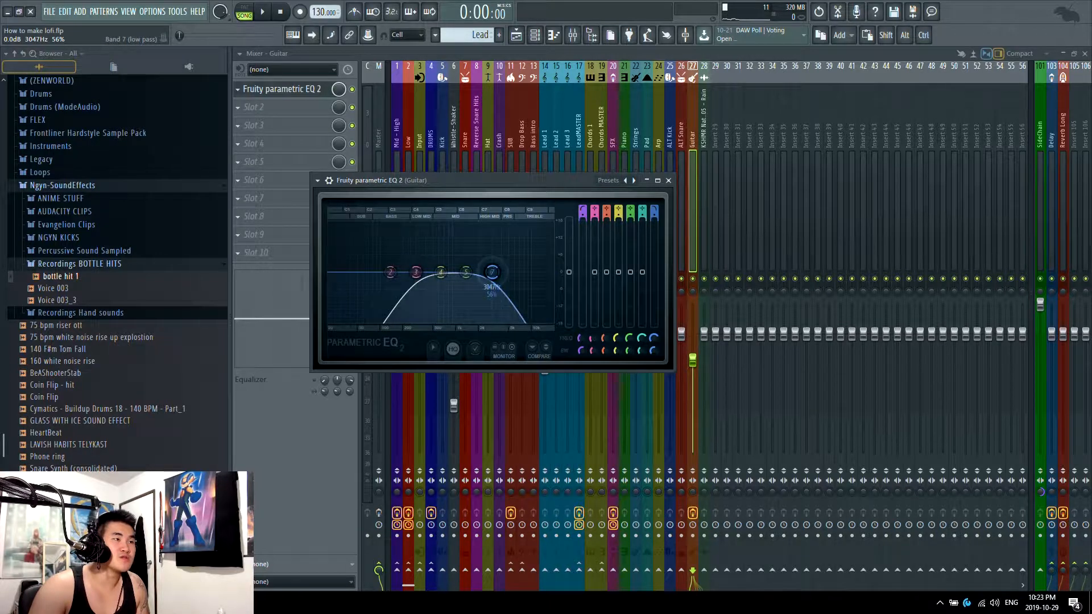
Play the Guitar pattern alone and bypass the Guitar track's EQ to compare the sound
left_click(435, 35)
left_click(450, 158)
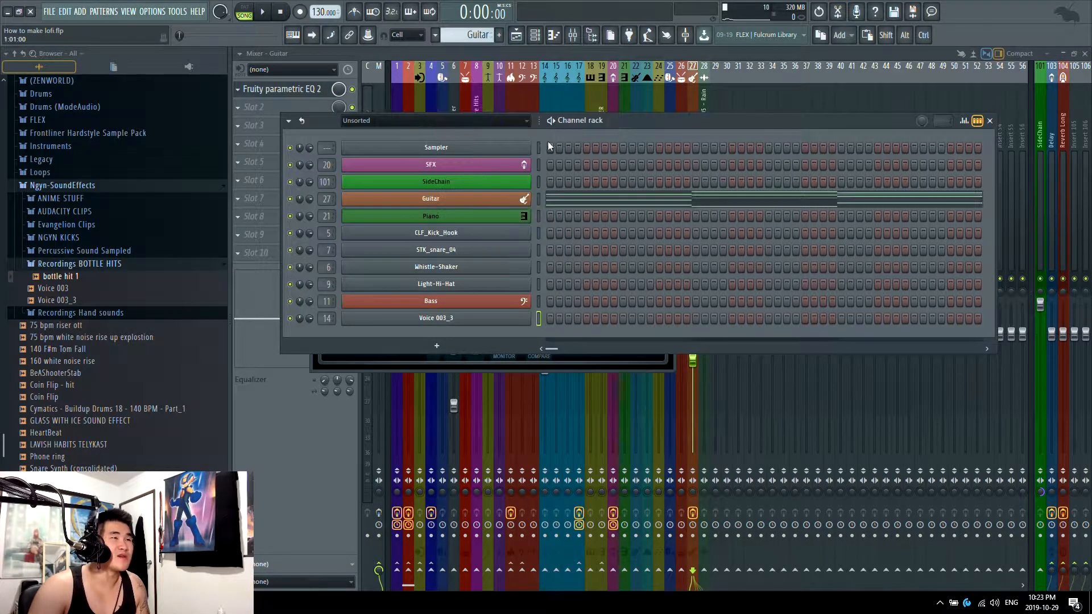
left_click(319, 89)
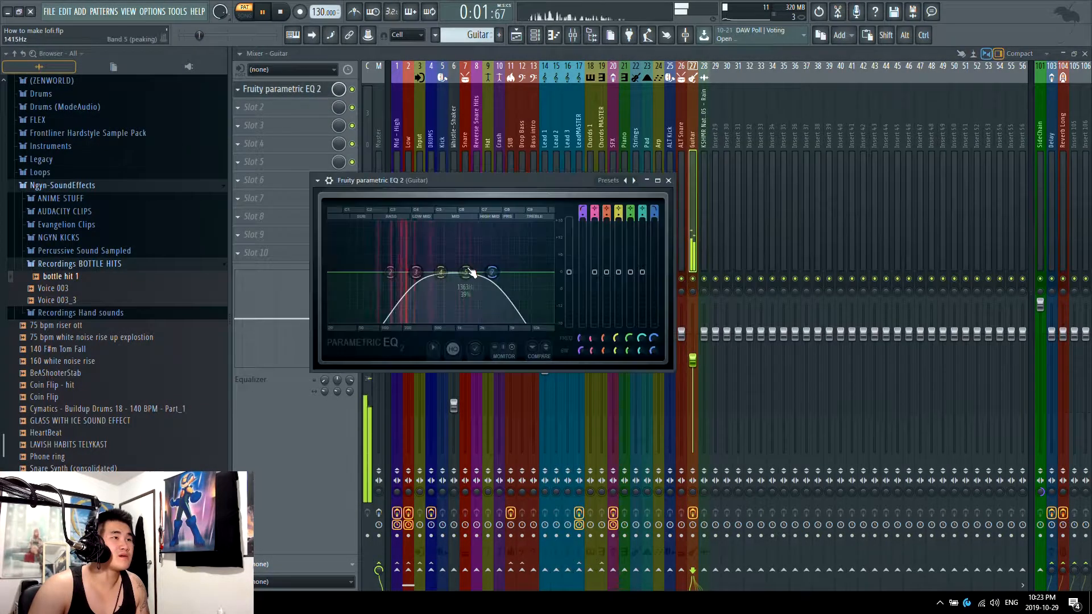
left_click(353, 90)
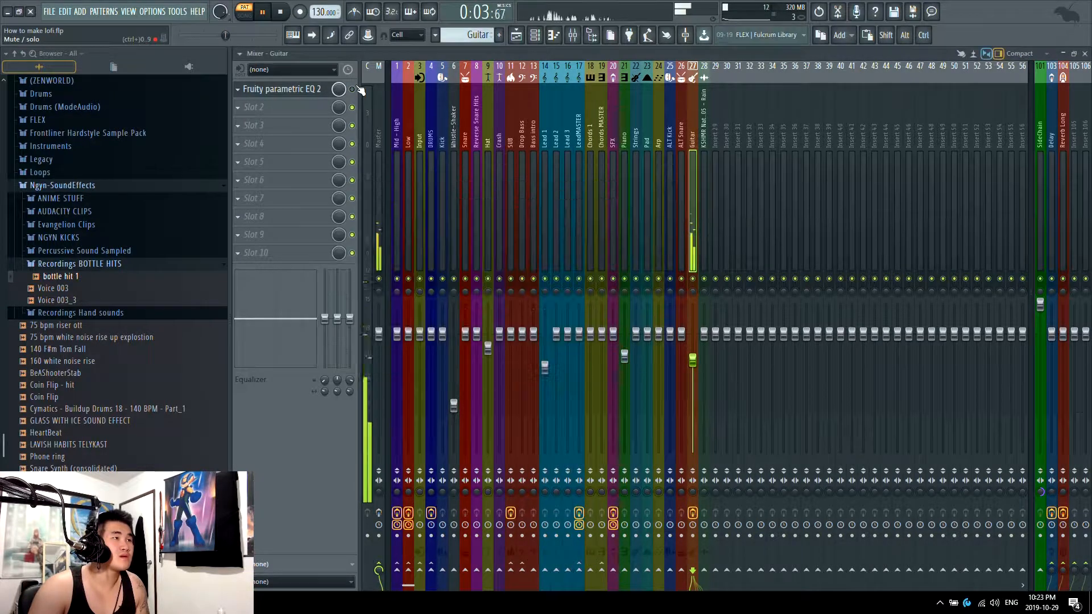
key("space")
In the Piano track's EQ, make band 7 a low pass and band 1 a Steep 6 high pass at about 138 Hz
left_click(516, 35)
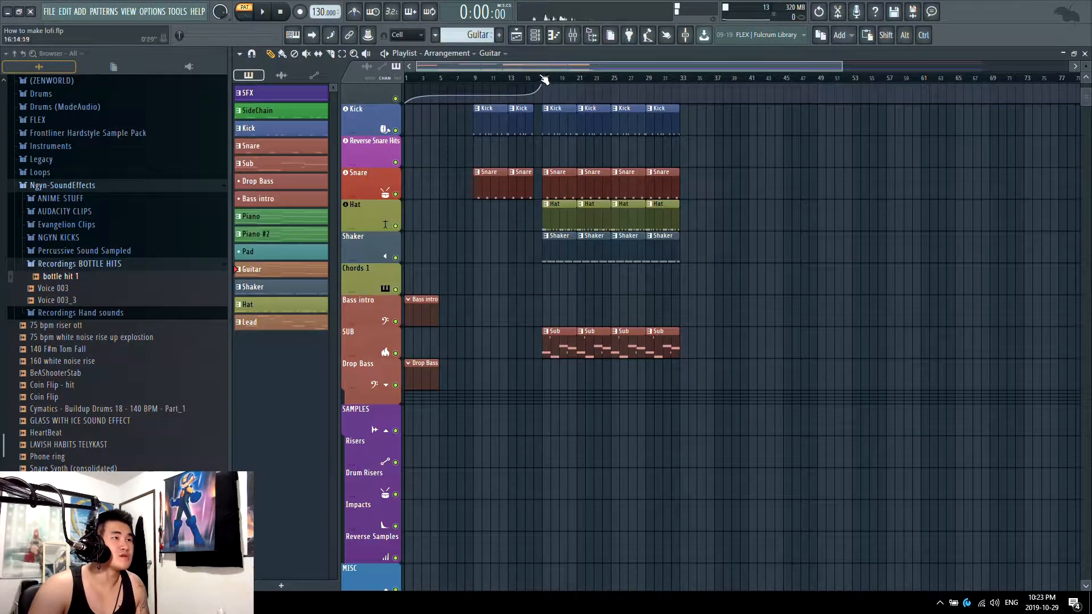
left_click(574, 36)
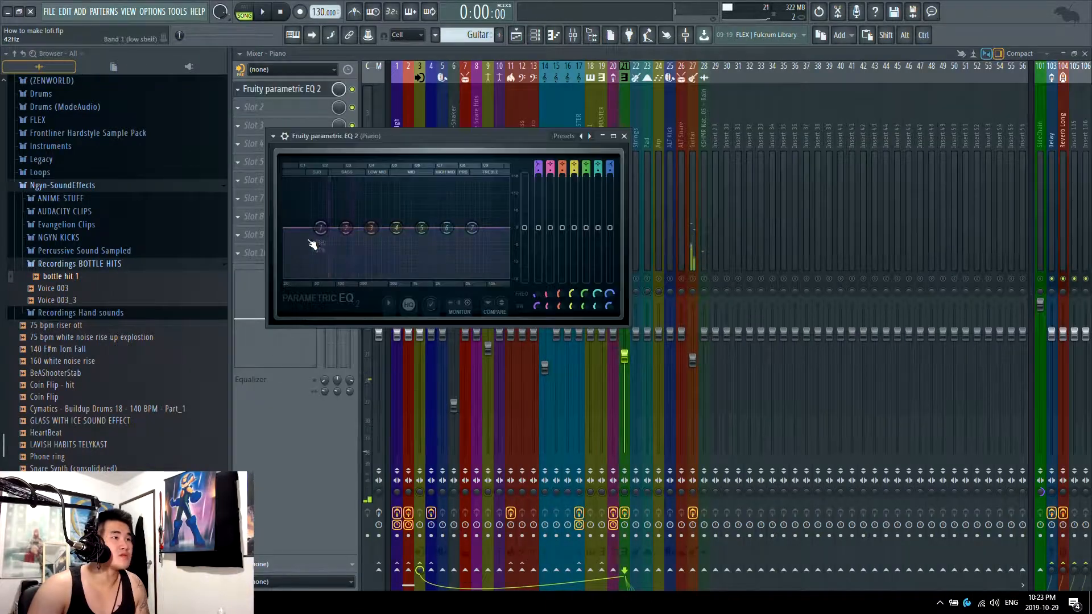
right_click(320, 228)
left_click(347, 258)
left_click_drag(320, 228, 345, 228)
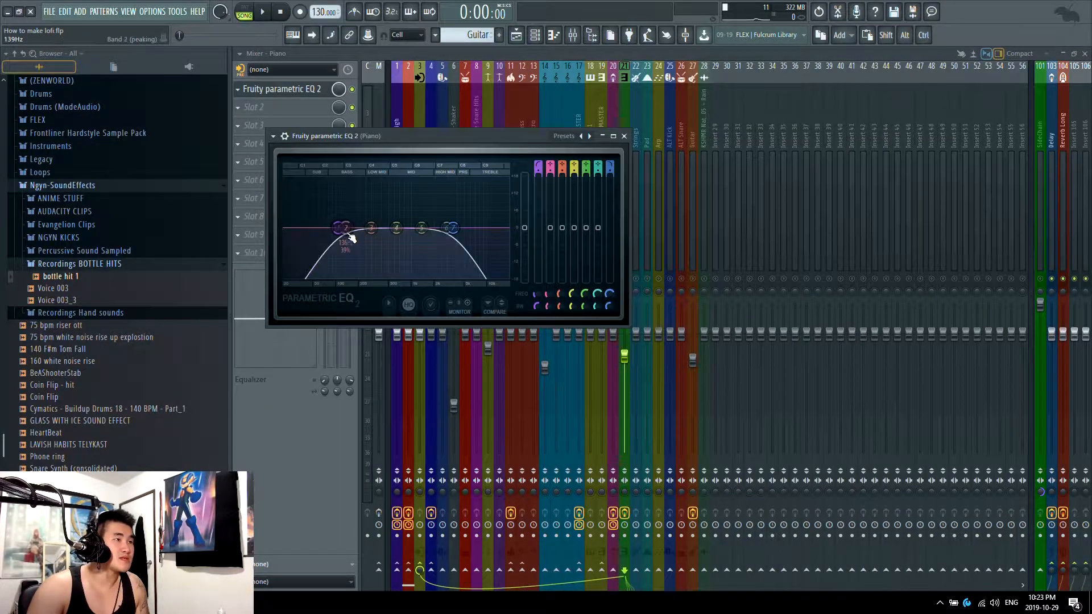
right_click(340, 228)
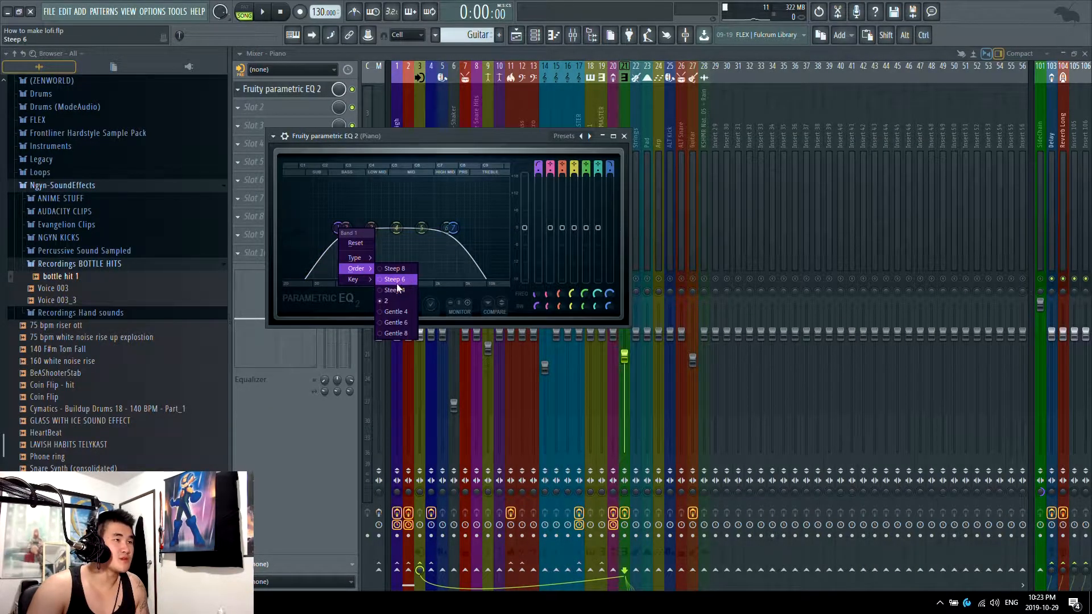
left_click(405, 280)
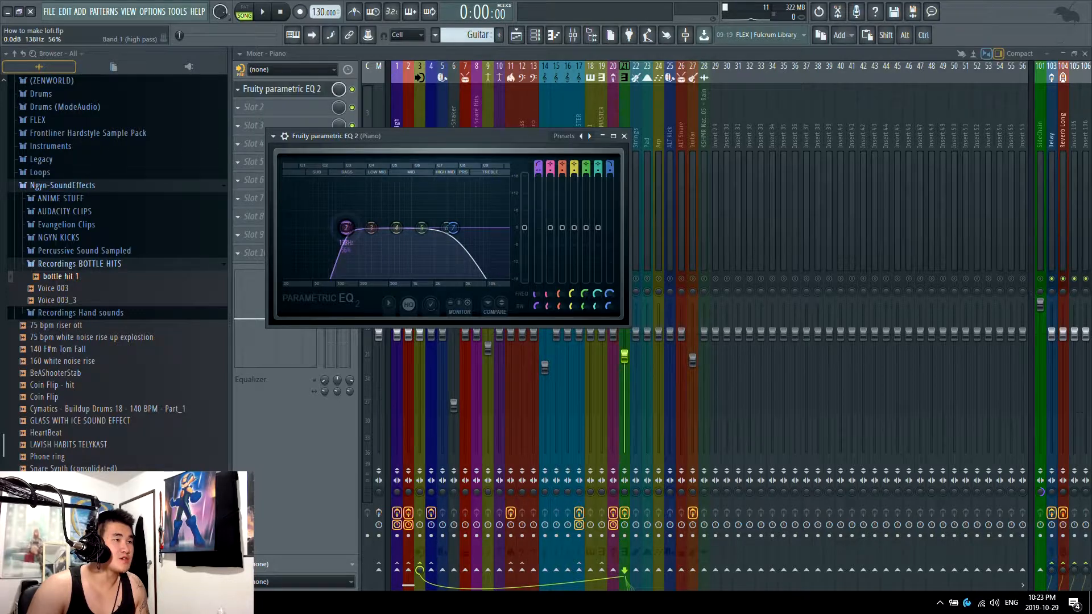
Play the song and release the mixer solo so that all tracks are heard together
key("space")
right_click(676, 269)
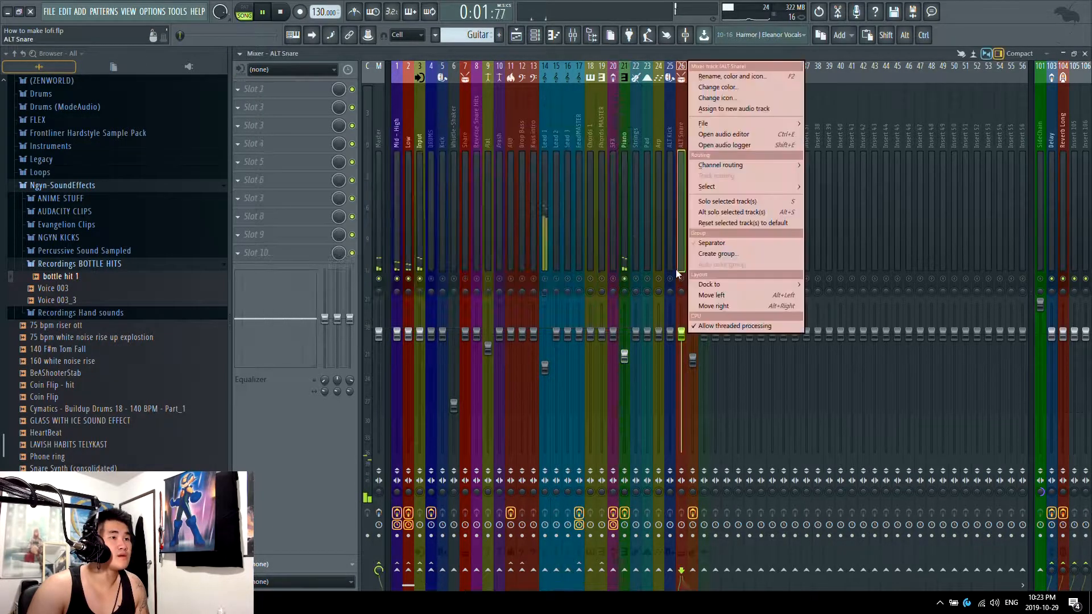
right_click(671, 278)
right_click(671, 278)
left_click(696, 212)
left_click(709, 239)
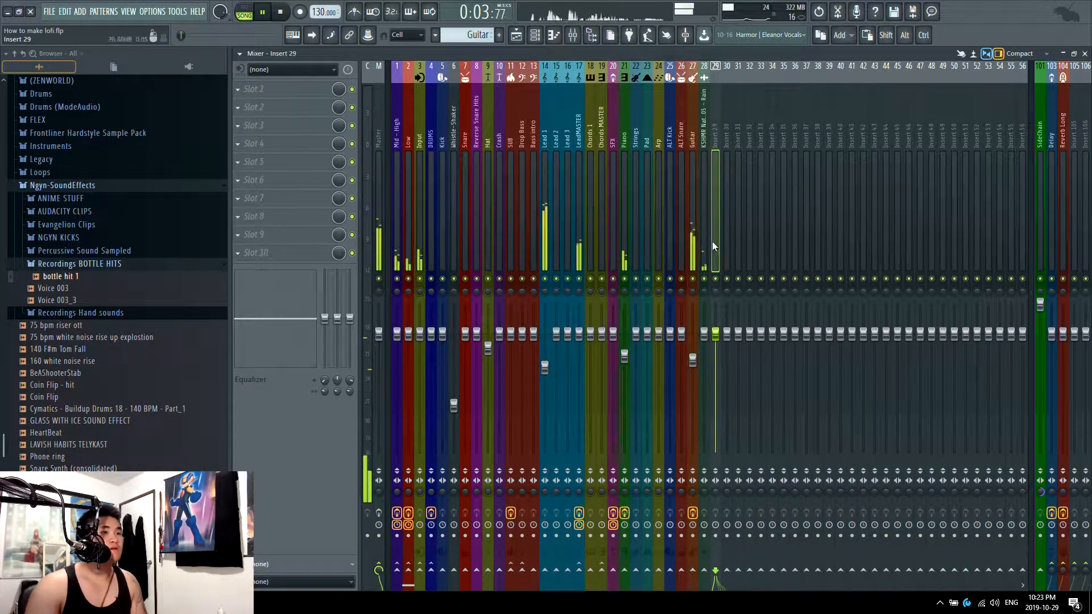
Lower the band 7 low pass in the Piano track's EQ to about 2411 Hz while the song plays
left_click(517, 34)
scroll(541, 224, "down", 5)
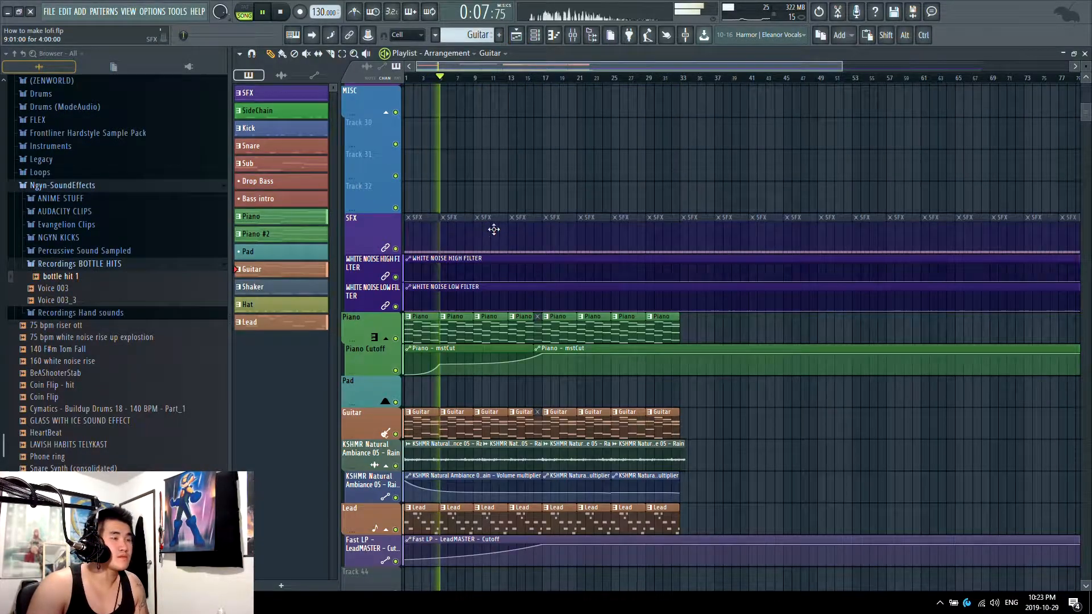
left_click(572, 35)
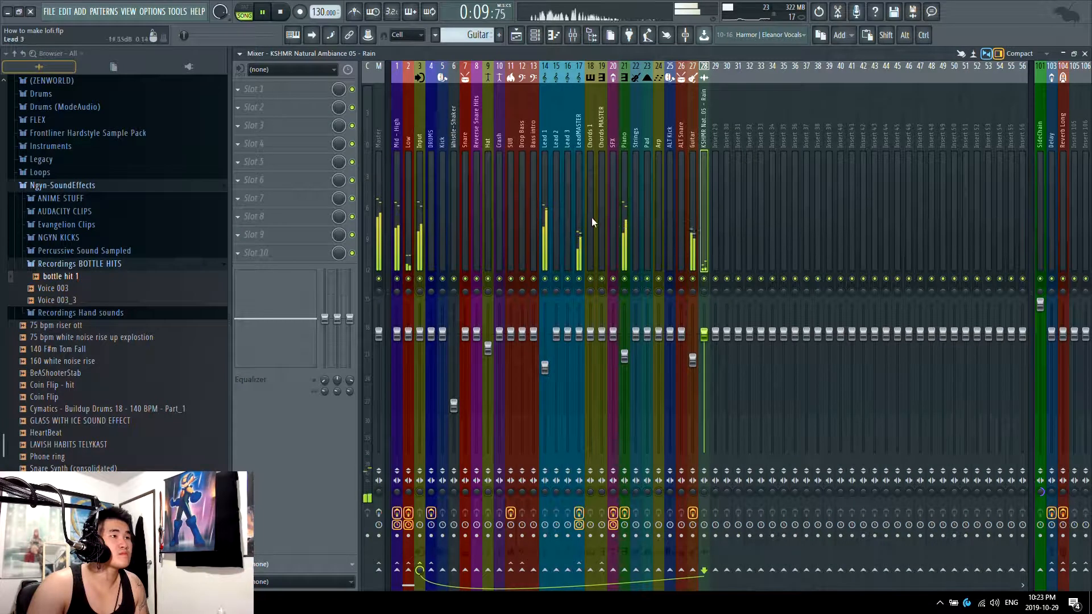
left_click(624, 221)
left_click(304, 90)
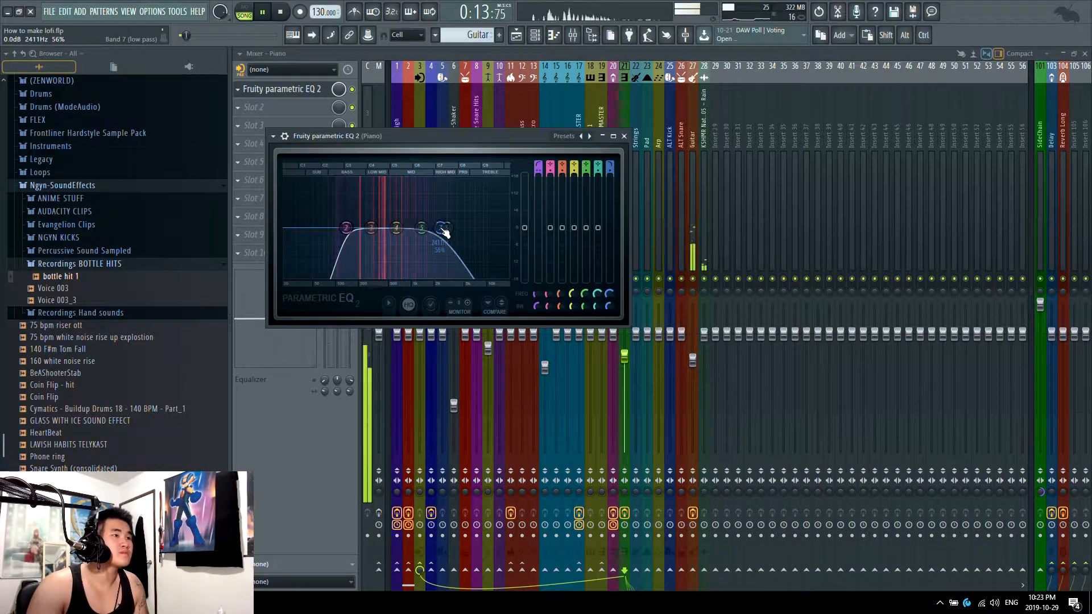
Lower the Piano EQ's band 7 low pass to about 2297 Hz and close the EQ
left_click_drag(443, 228, 438, 228)
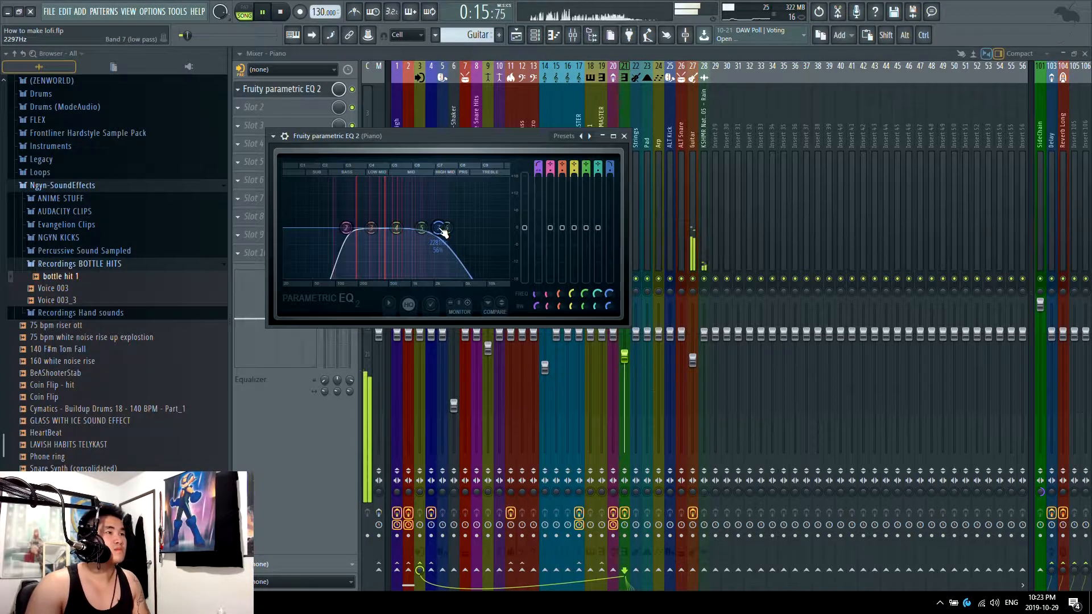
key("Escape")
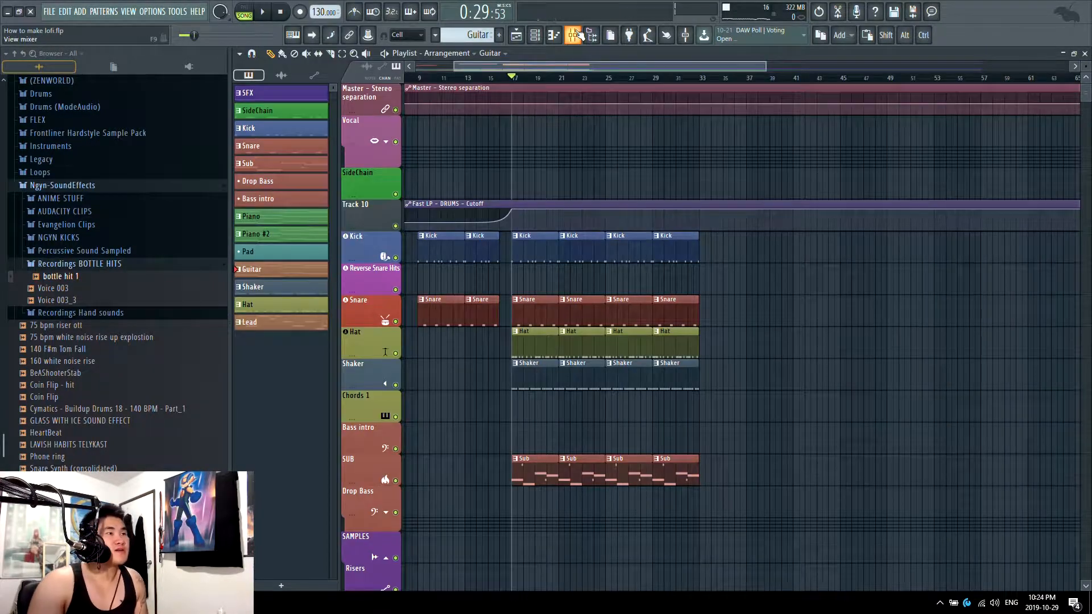
Insert RC-20 Retro Color in slot 2 of the Piano mixer track
left_click(574, 35)
left_click(625, 212)
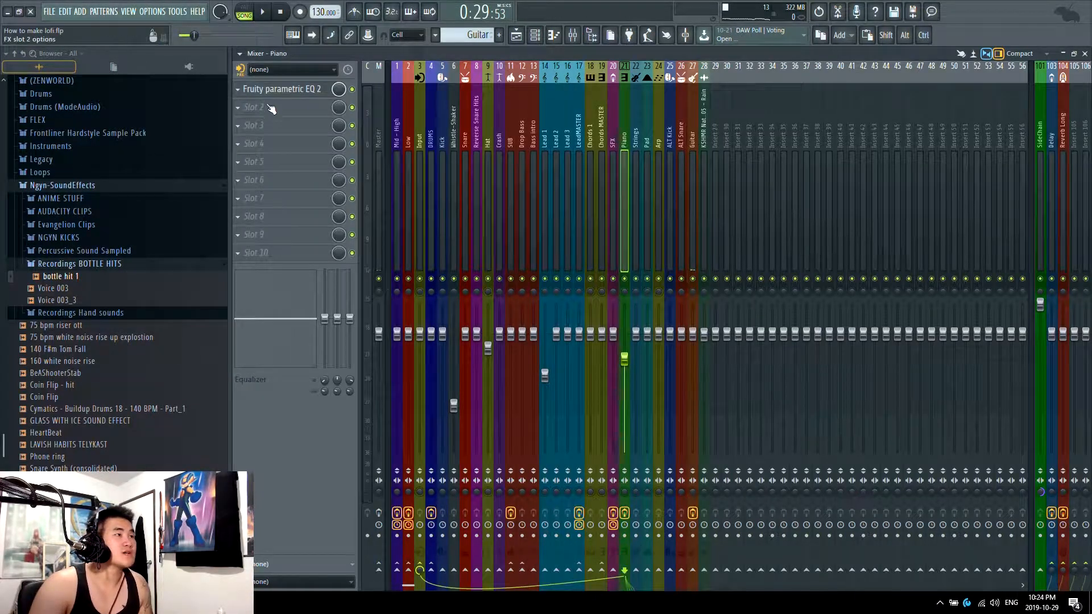
left_click(302, 107)
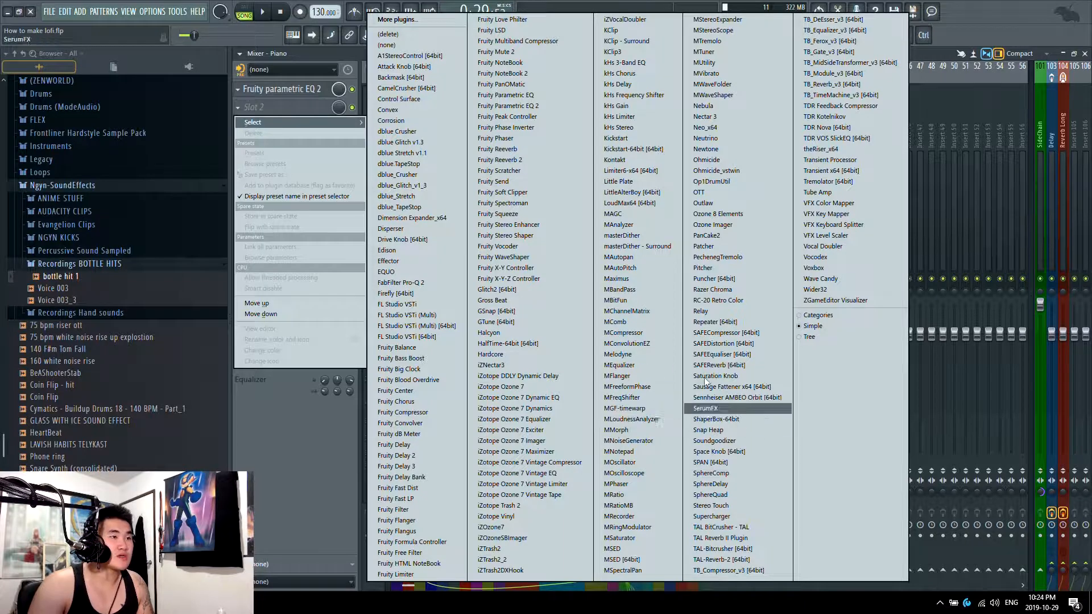
left_click(713, 300)
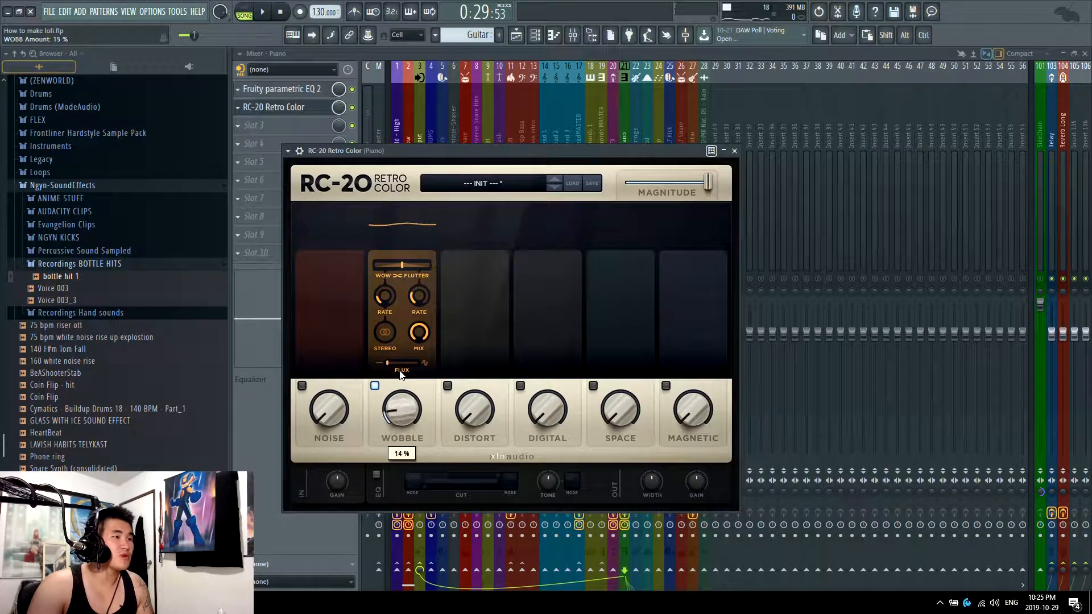
Balance RC-20's wobble toward Wow, with a flutter rate of about 9.7 Hz, stereo enabled and an amount of about 18%
left_click_drag(387, 265, 426, 332)
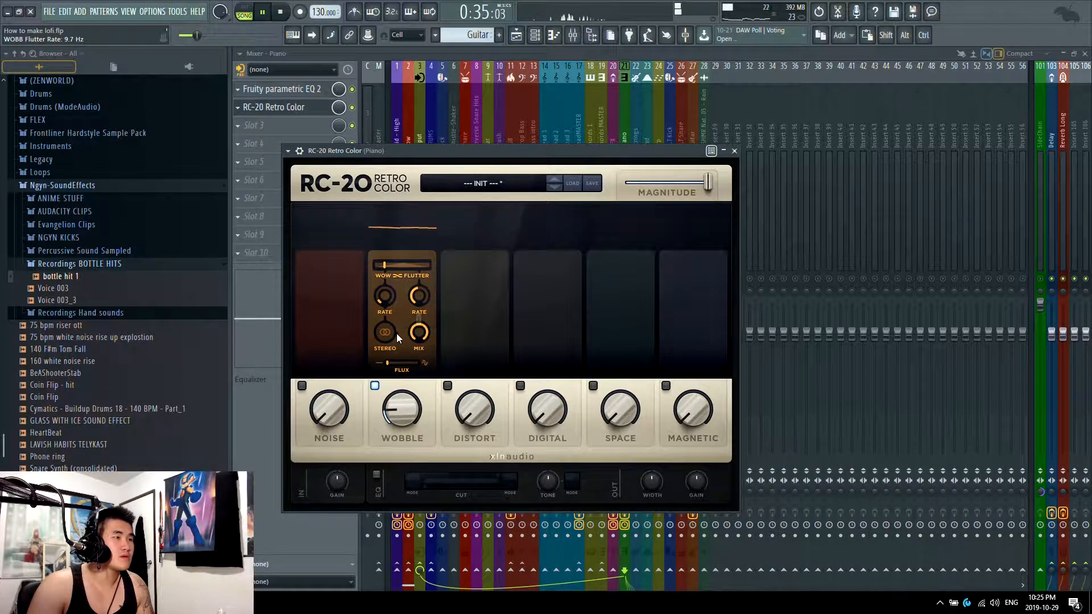
mouse_move(404, 391)
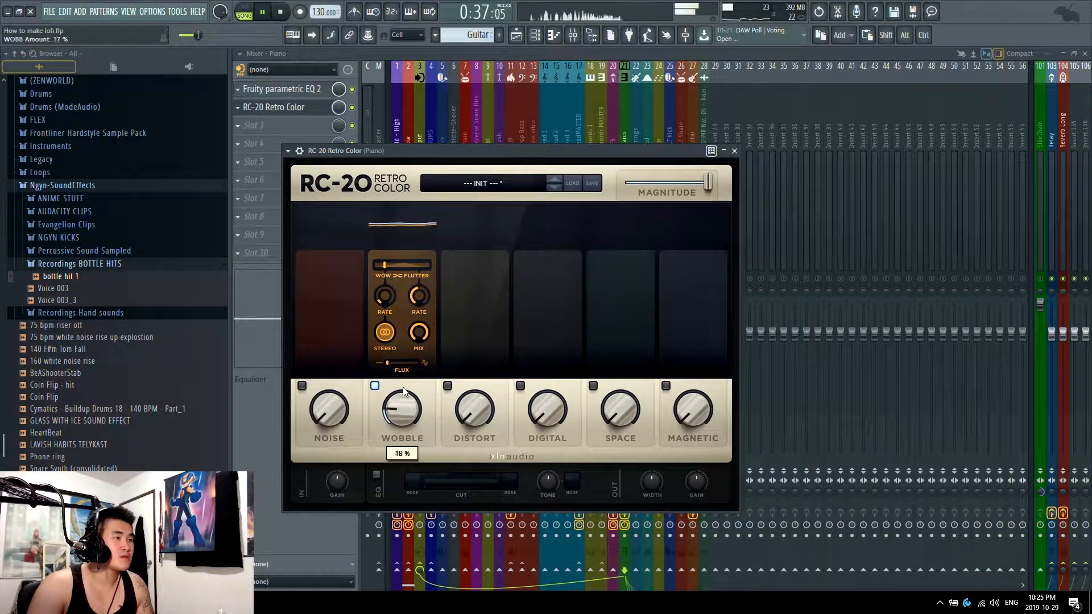
left_click_drag(399, 367, 465, 353)
Enable RC-20's Distort module with the AIR type and an amount of about 23%
left_click(448, 385)
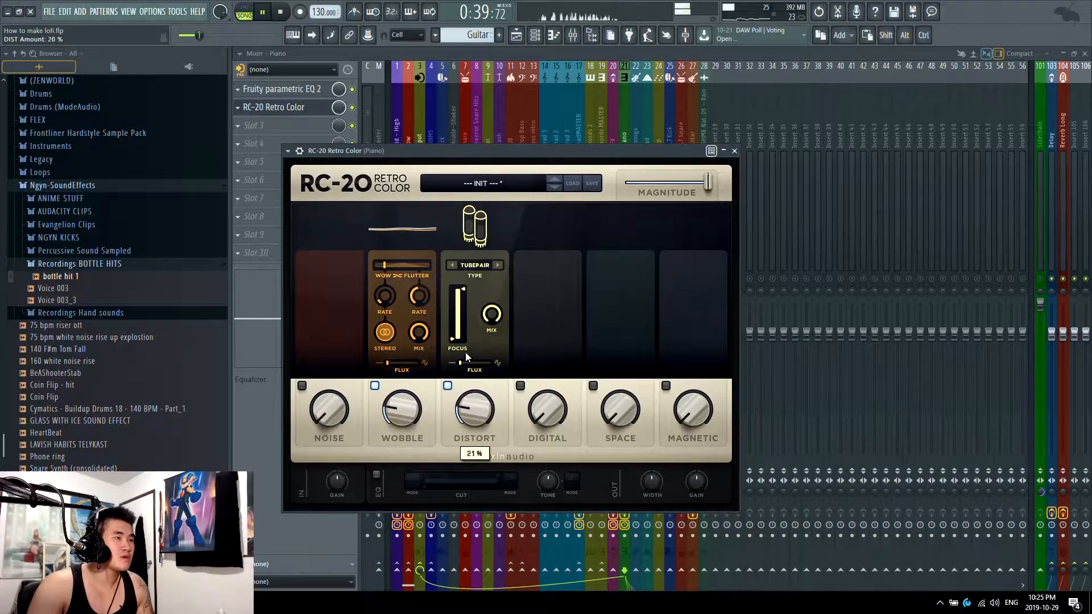
left_click(482, 272)
left_click(505, 335)
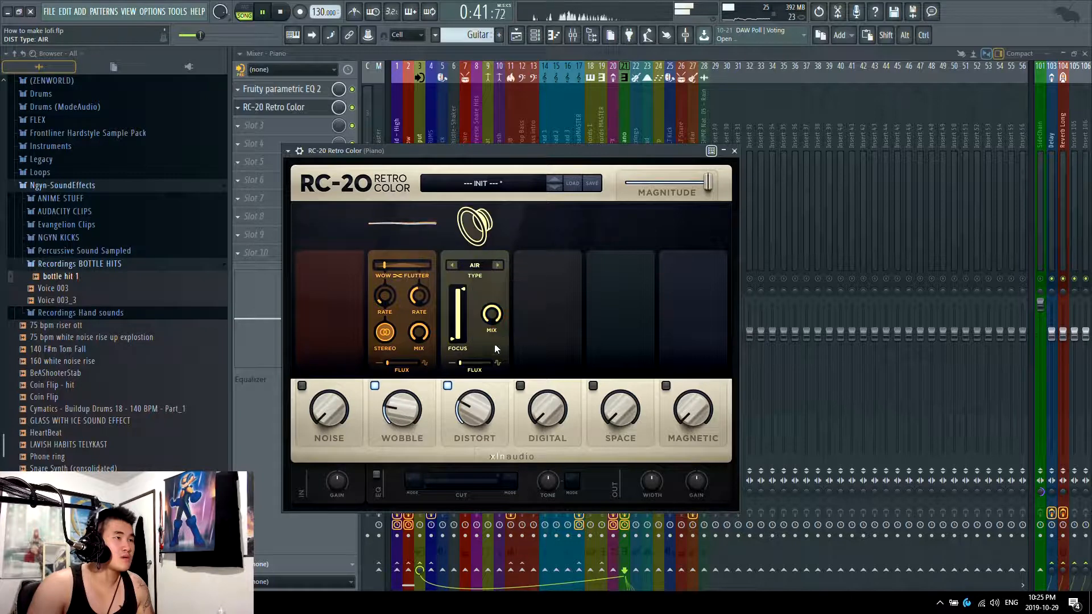
mouse_move(481, 400)
left_mouse_down()
mouse_move(493, 285)
mouse_move(464, 396)
left_mouse_up()
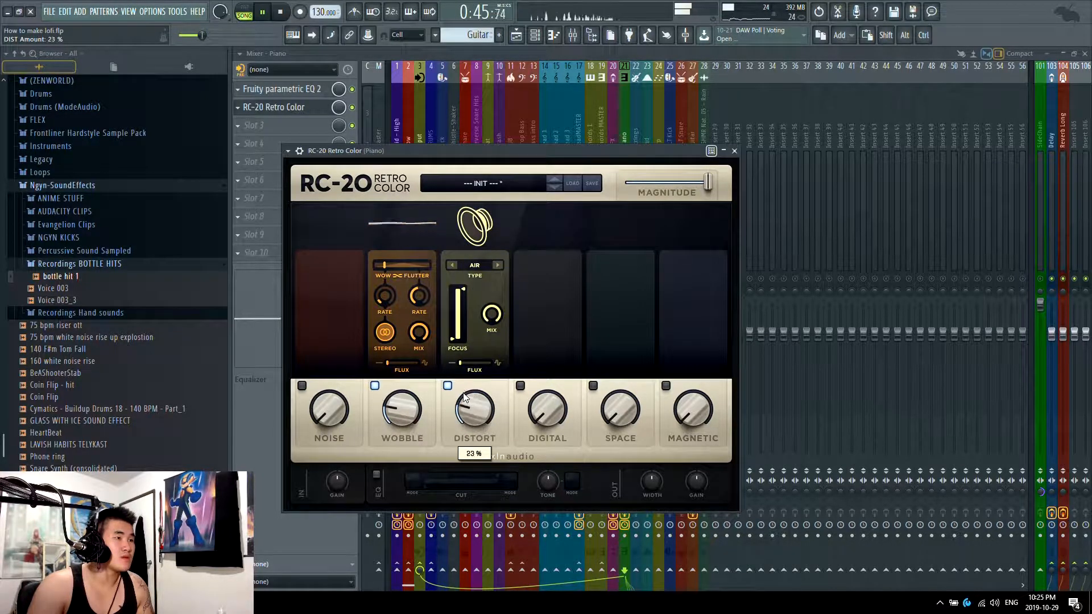
Enable RC-20's Space module and set its amount to about 34% while replaying the song
left_click(593, 385)
key("space")
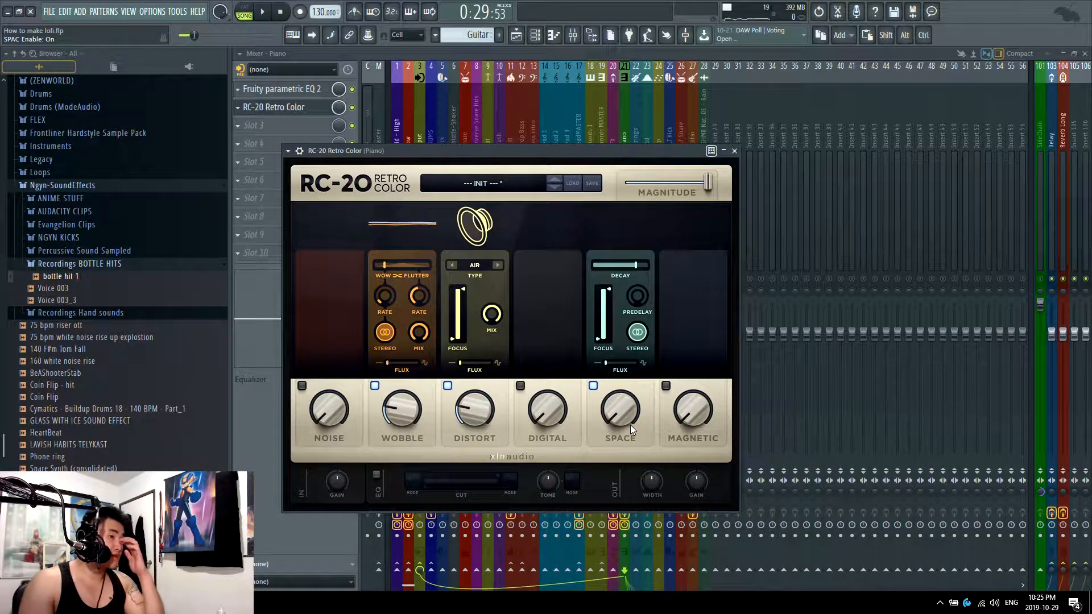
left_click_drag(630, 425, 623, 349)
key("space")
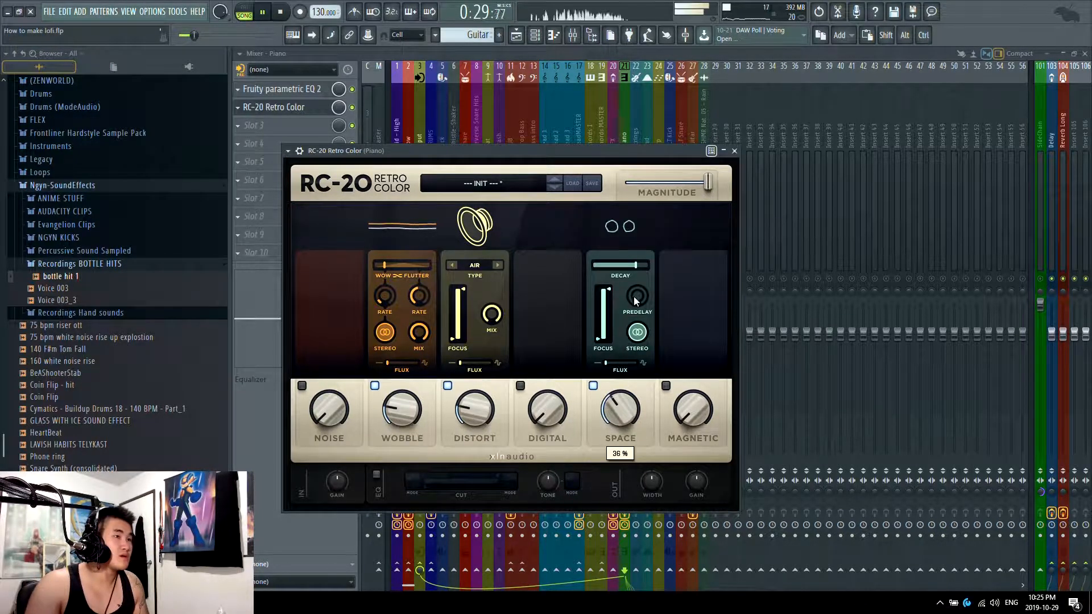
left_click_drag(624, 414, 623, 418)
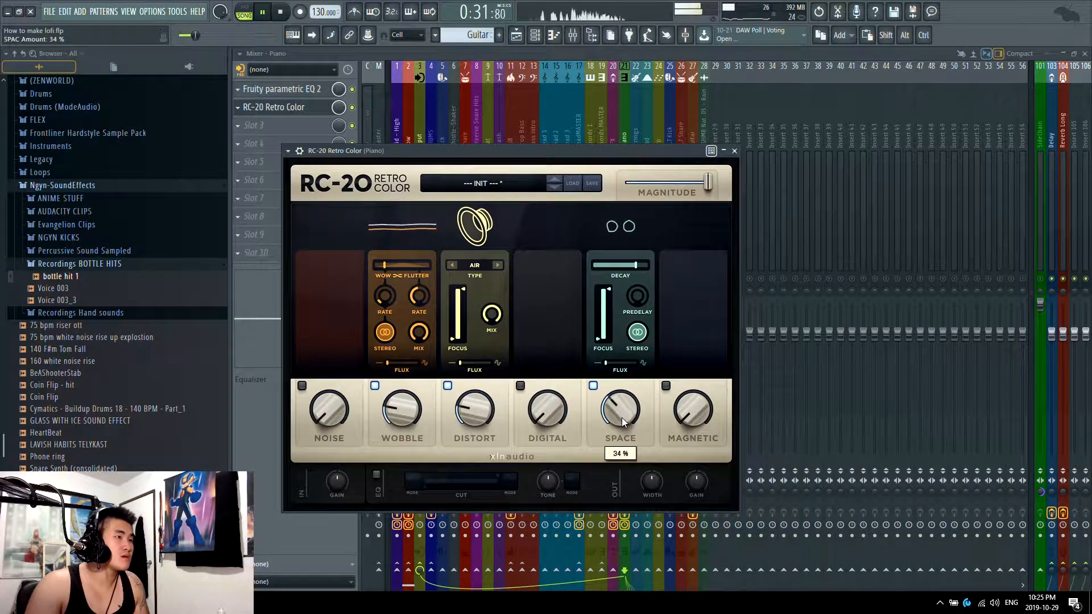
Refine RC-20 to a flutter rate of 8.1 Hz, slightly more flutter balance, Wobble 21% and Space 35%
left_click_drag(416, 311, 420, 315)
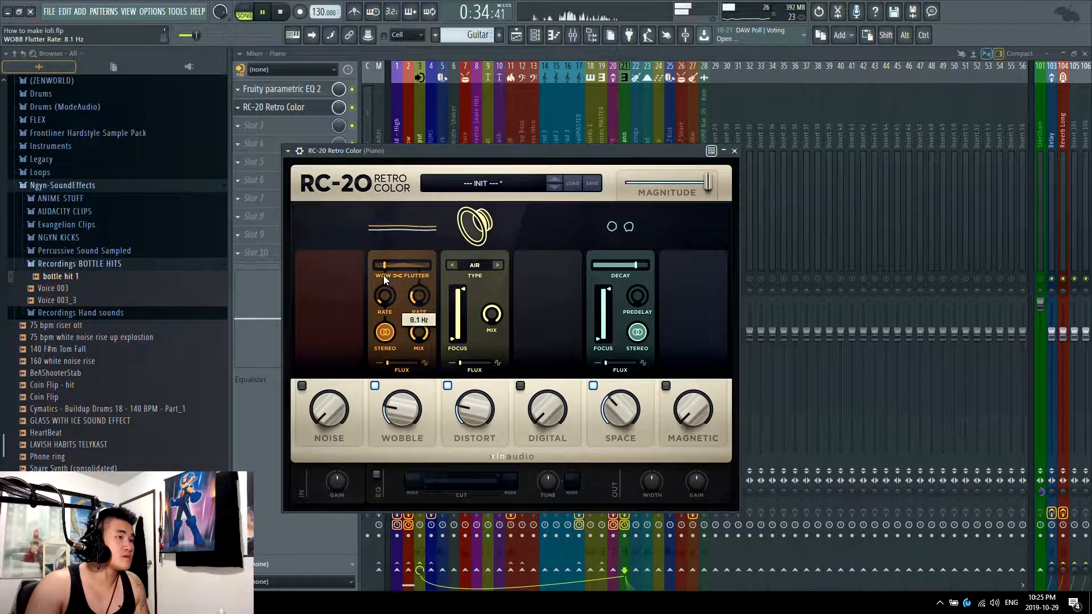
mouse_move(381, 264)
left_mouse_down()
mouse_move(407, 260)
mouse_move(391, 257)
left_mouse_up()
left_click_drag(420, 421, 405, 459)
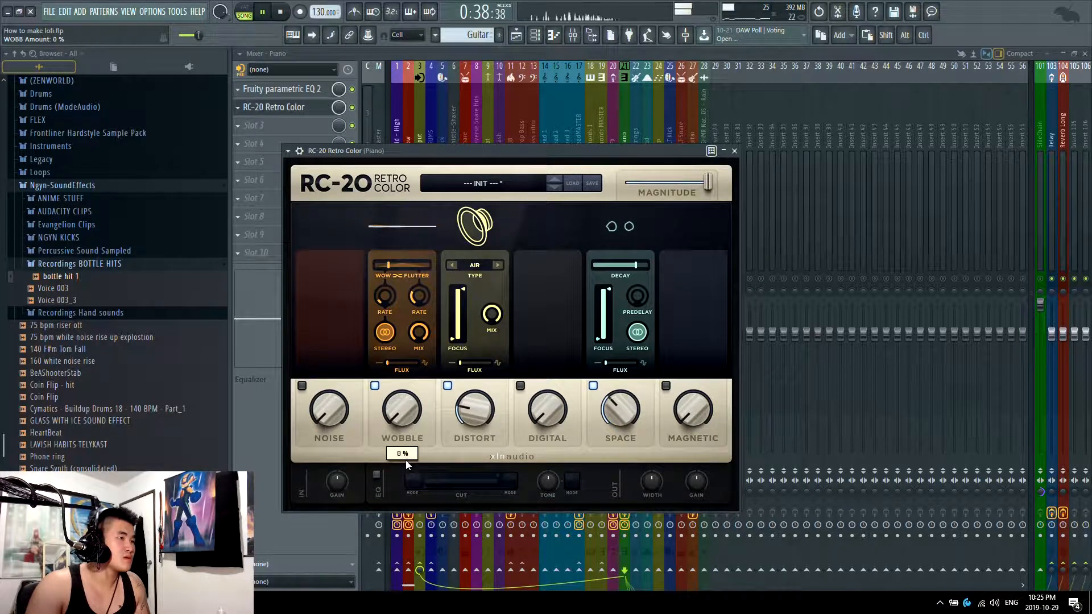
left_click_drag(390, 419, 388, 414)
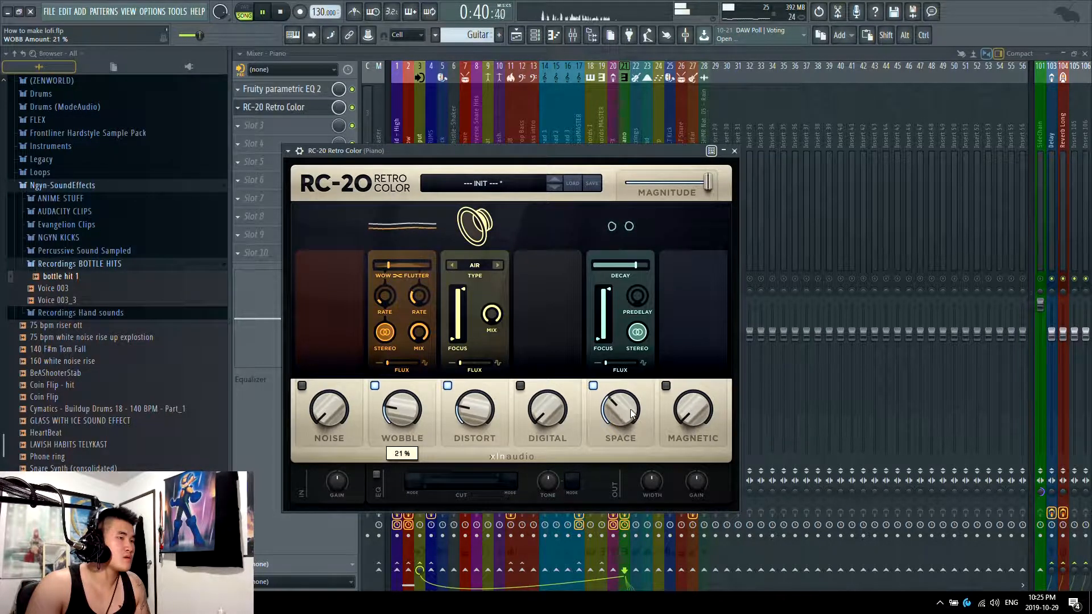
left_click_drag(626, 404, 629, 386)
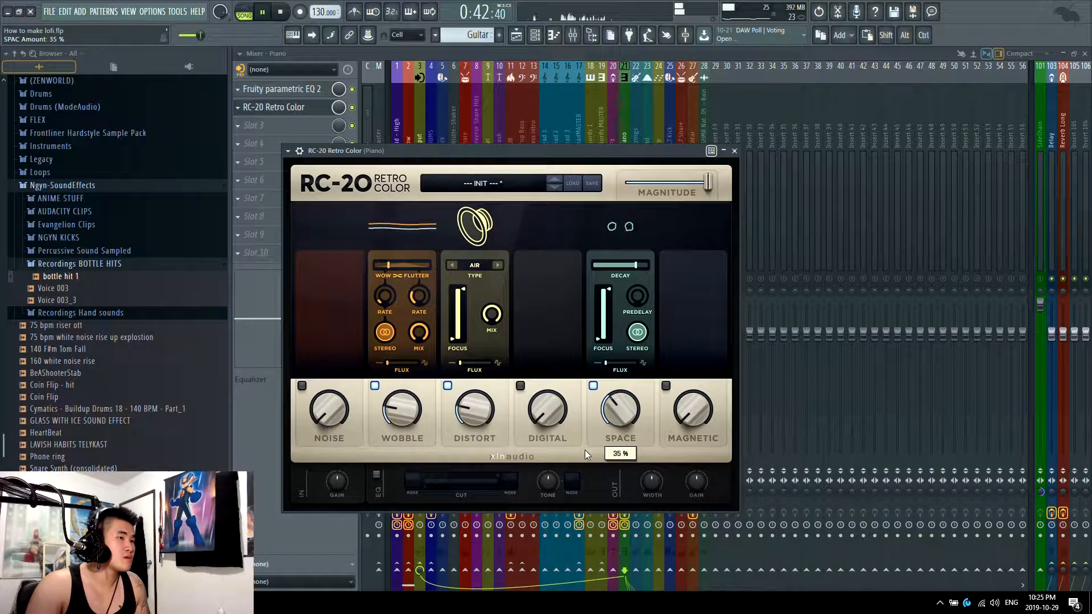
Enable RC-20's EQ section with a low cut at about 66 Hz and a high cut at about 8434 Hz, and stop playback
left_click(414, 488)
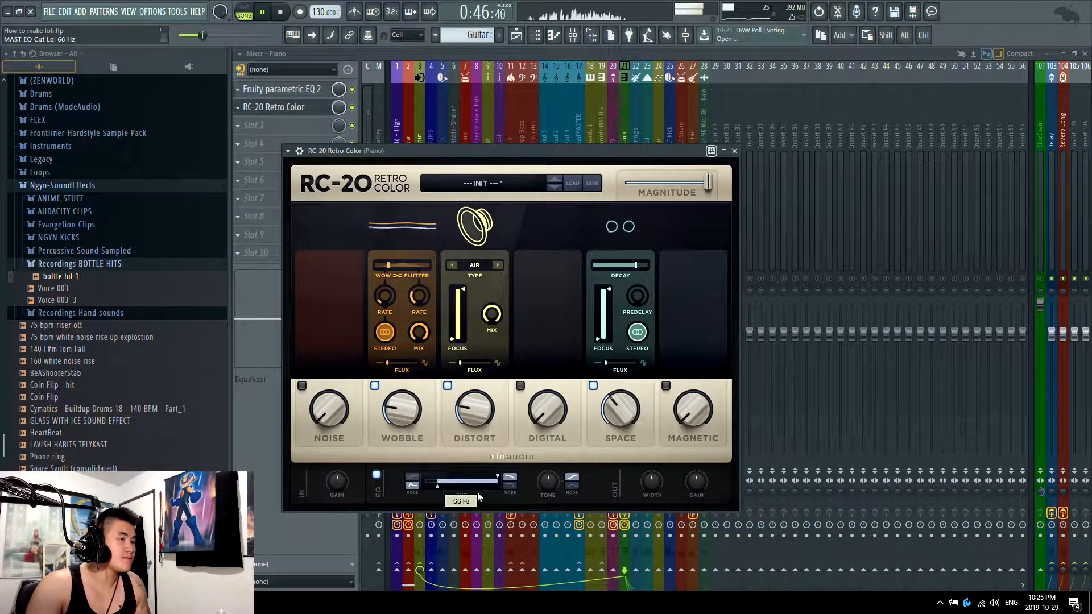
left_click_drag(498, 476, 487, 476)
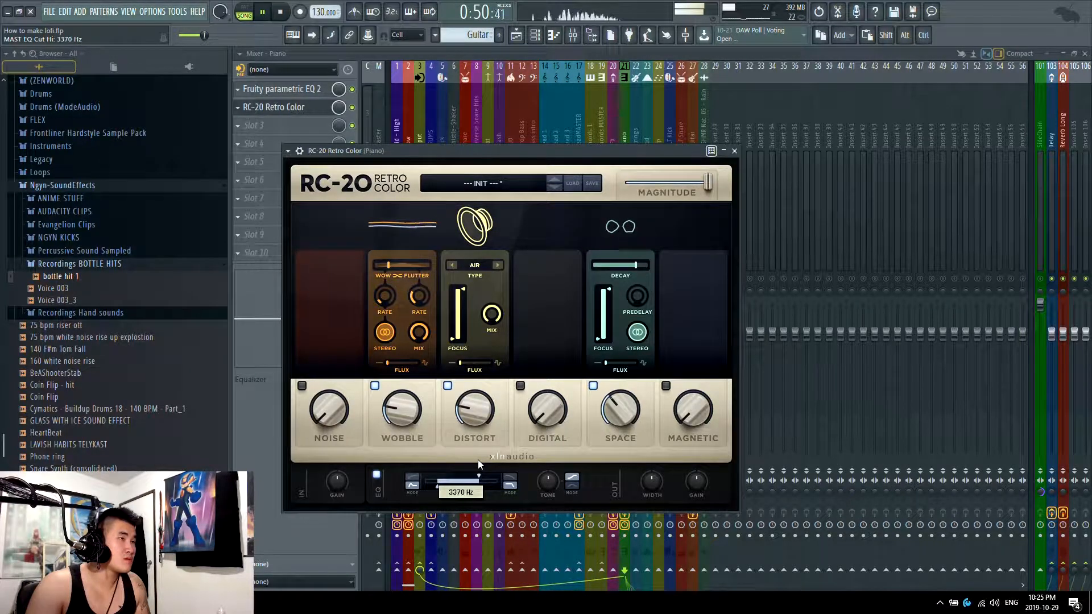
left_click_drag(477, 460, 488, 455)
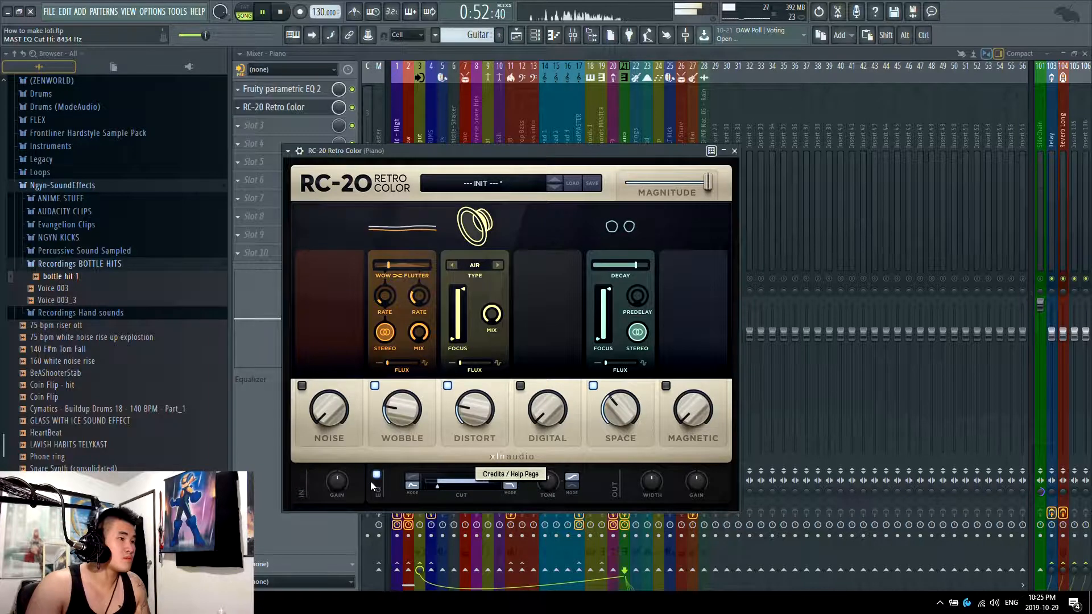
key("space")
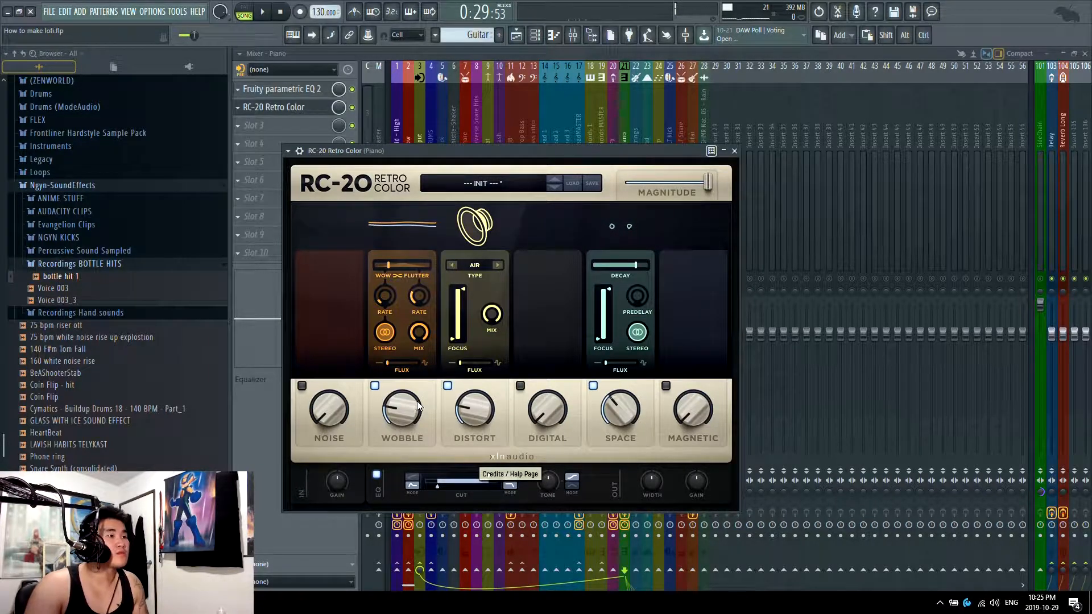
Create an automation clip for the Piano RC-20 wobble amount on Track 38, rising into bar 17 and dropping at bar 33
left_click(177, 11)
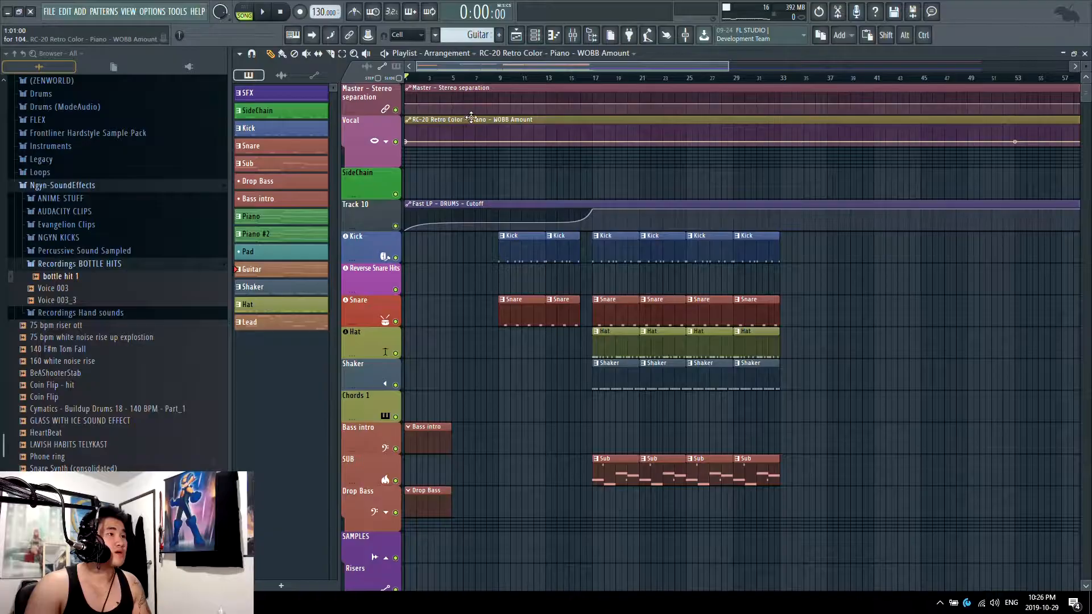
scroll(472, 117, "down", 15)
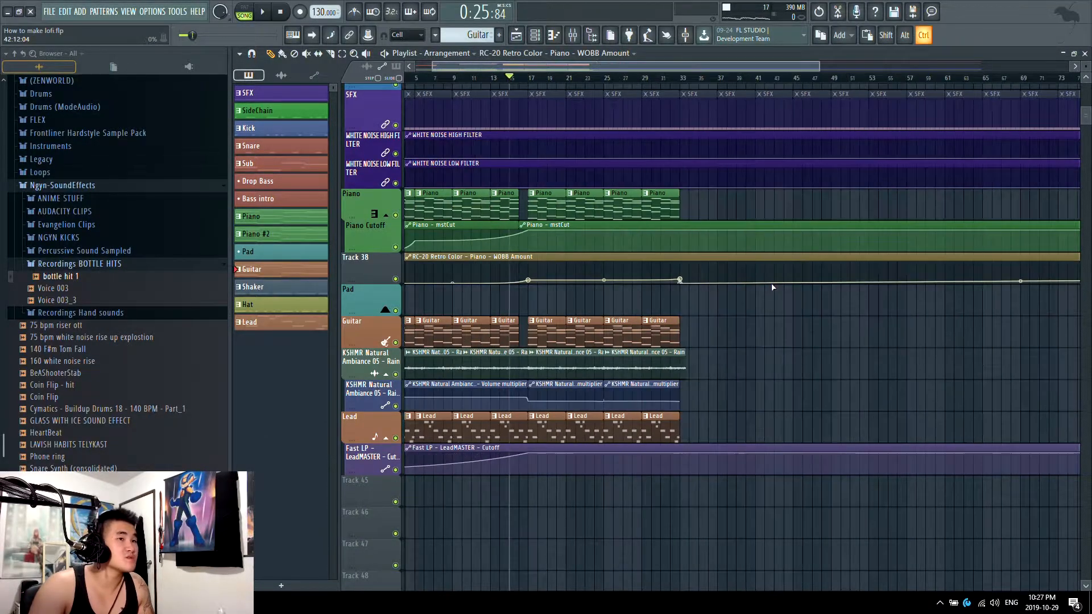
right_click(682, 279)
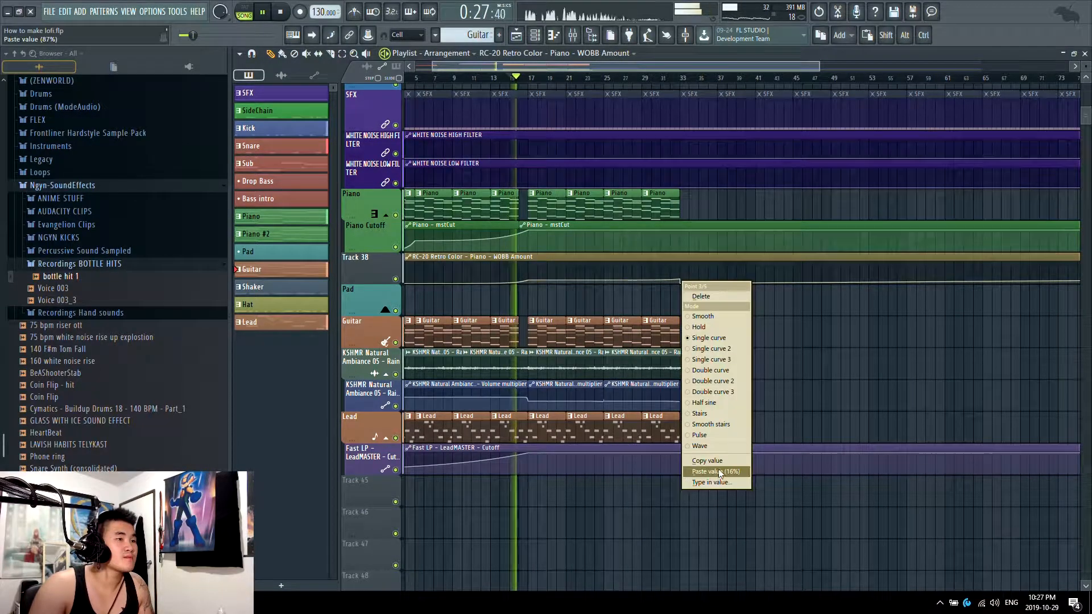
Reopen the Piano track's RC-20, adjust the Wow rate, set the wobble mix to about 83% and close the plugin
left_click(535, 35)
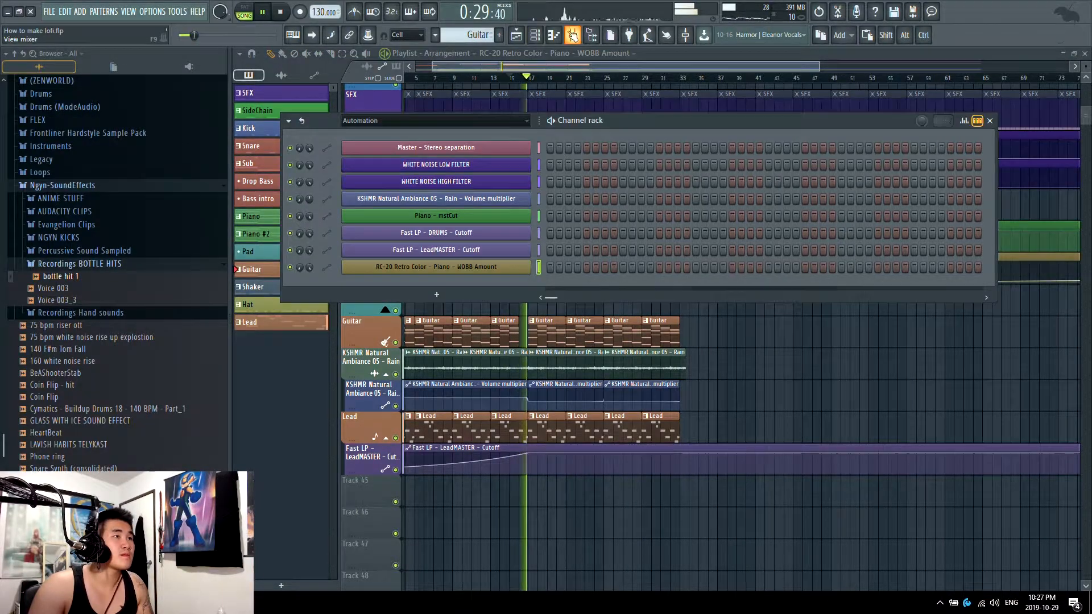
left_click(573, 34)
left_click(273, 106)
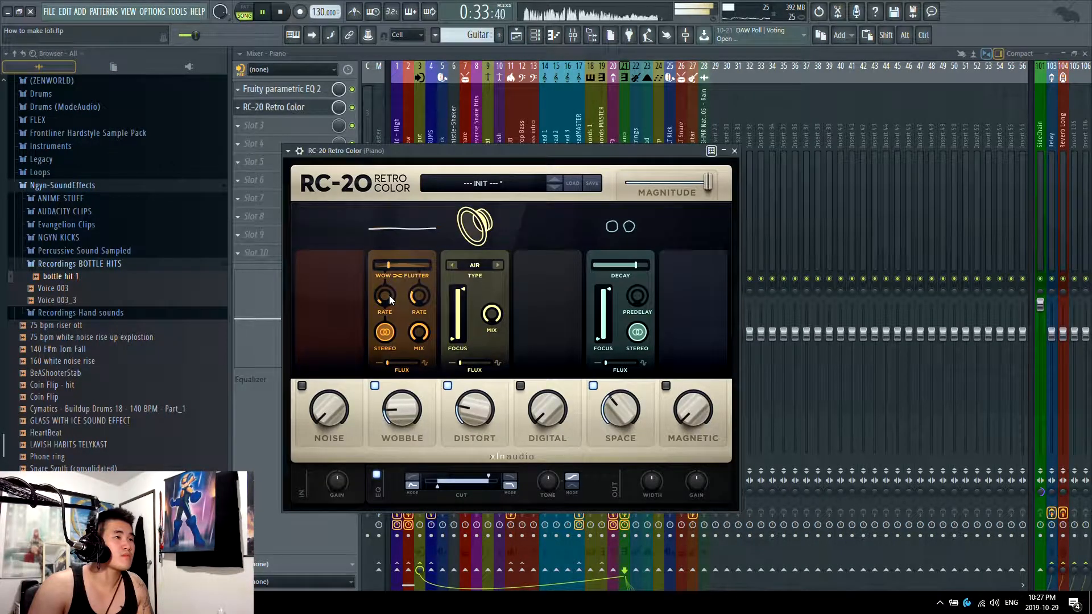
left_click_drag(387, 296, 384, 266)
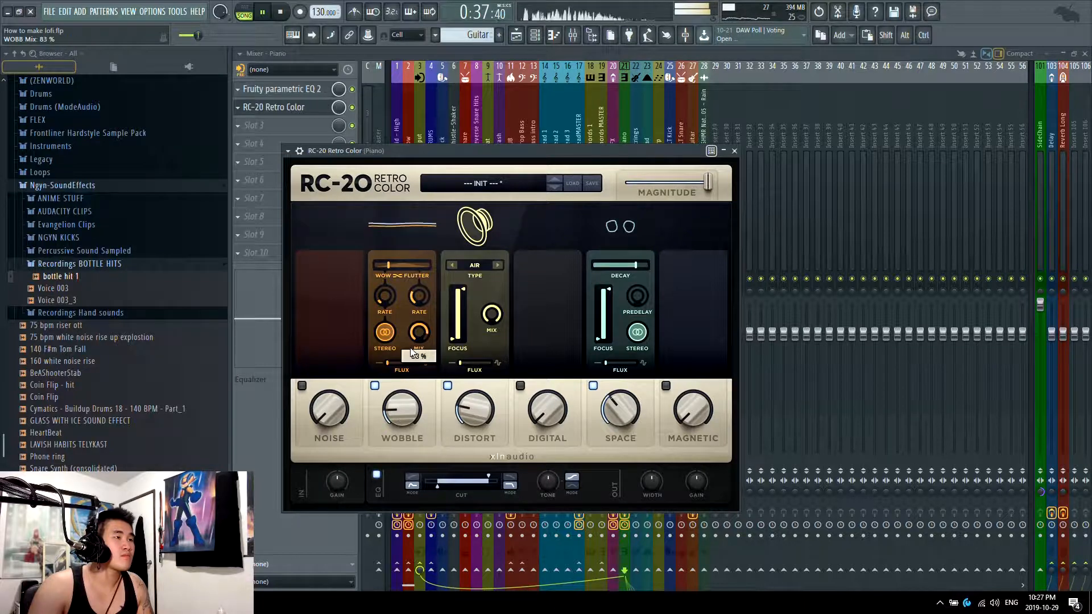
key("Escape")
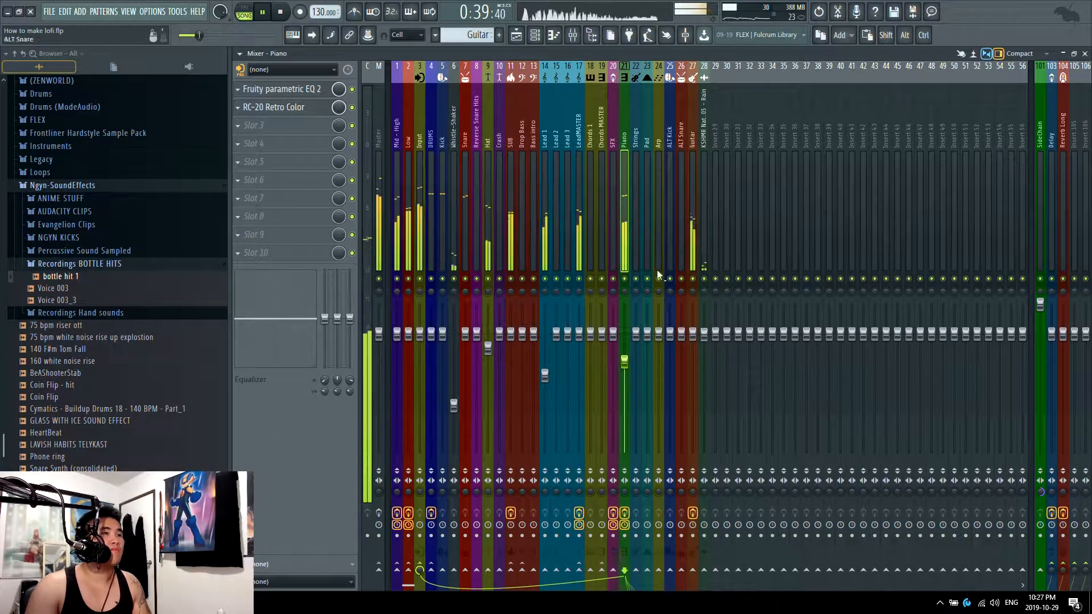
Lower the Piano mixer fader slightly, select the Guitar track and stop playback
left_click_drag(624, 363, 624, 364)
left_click(692, 244)
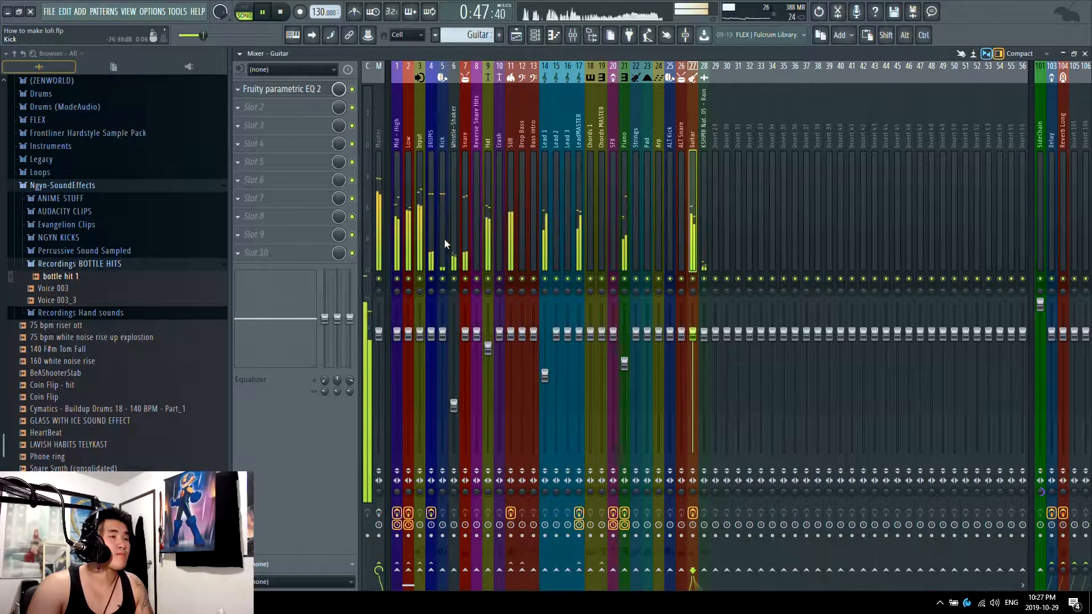
key("space")
Free slot 1 on the SUB mixer track by moving its EQ down, and insert Saturation Knob there
left_click(510, 244)
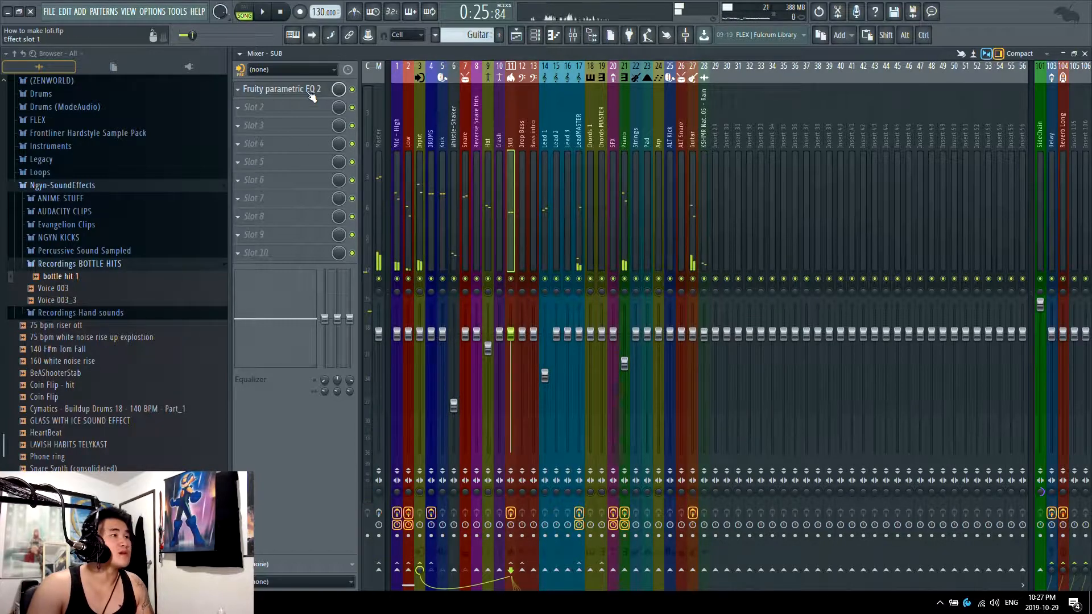
left_click(311, 108)
left_click(313, 88)
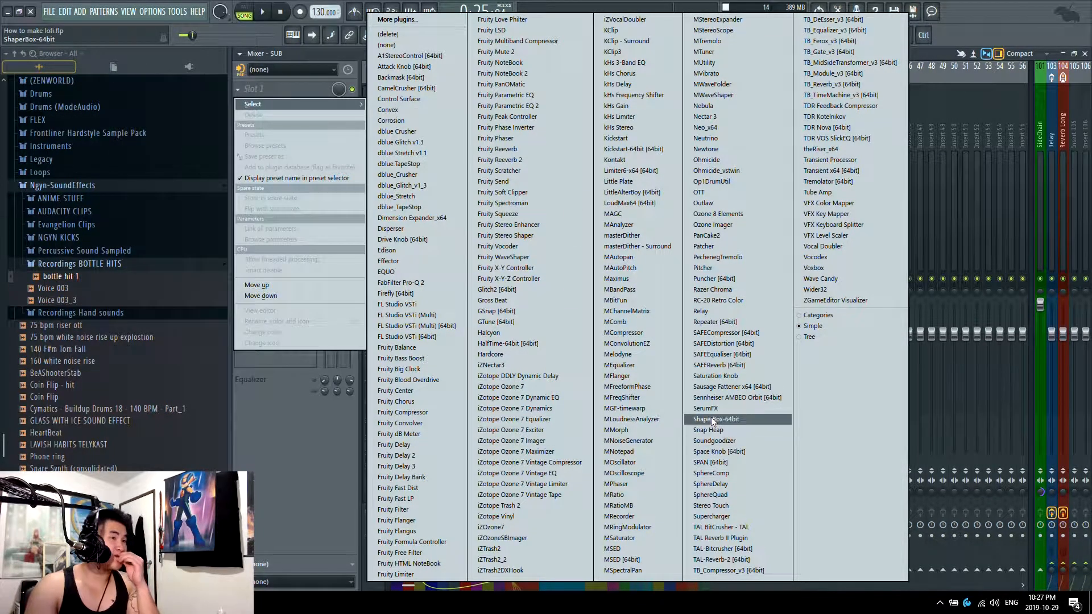
left_click(715, 376)
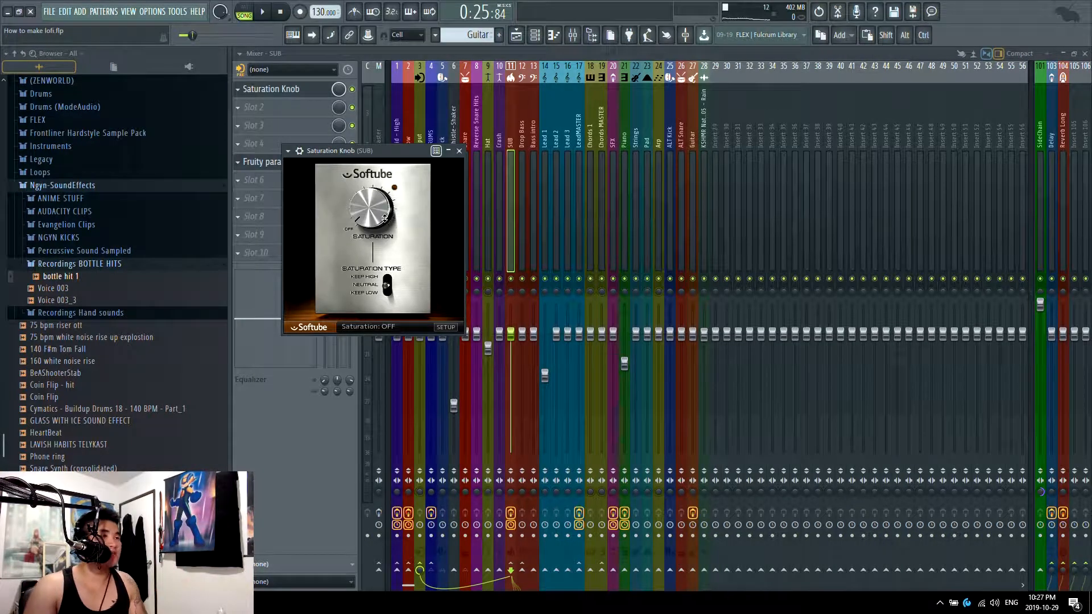
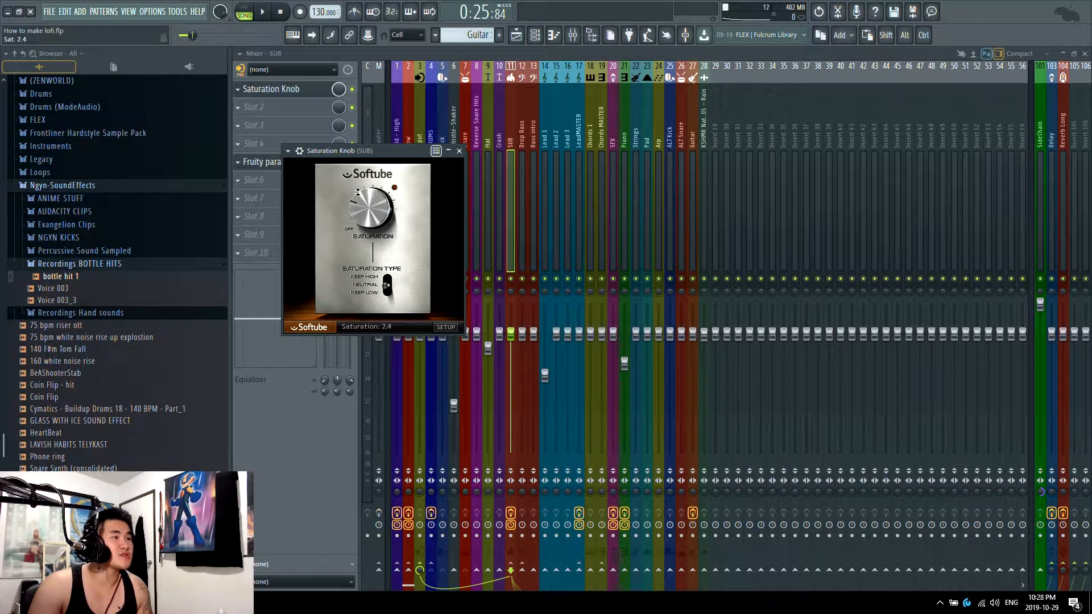
Set the SUB track's saturation to about 2.8 during playback, close the plugin and move the EQ up to slot 2
key("space")
left_click_drag(358, 192, 353, 231)
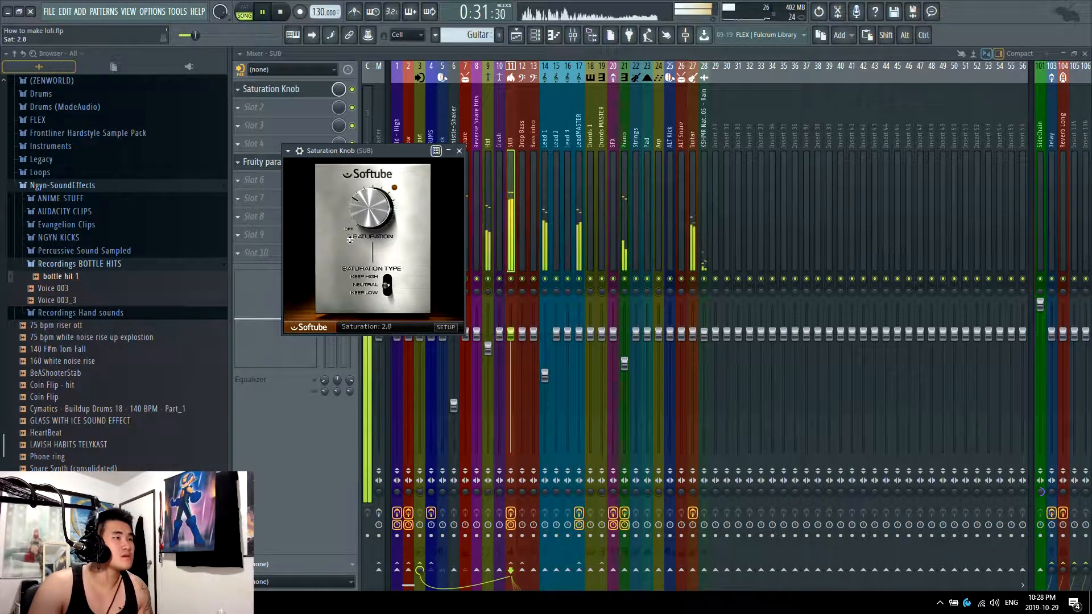
left_click(316, 93)
scroll(312, 164, "up", 3)
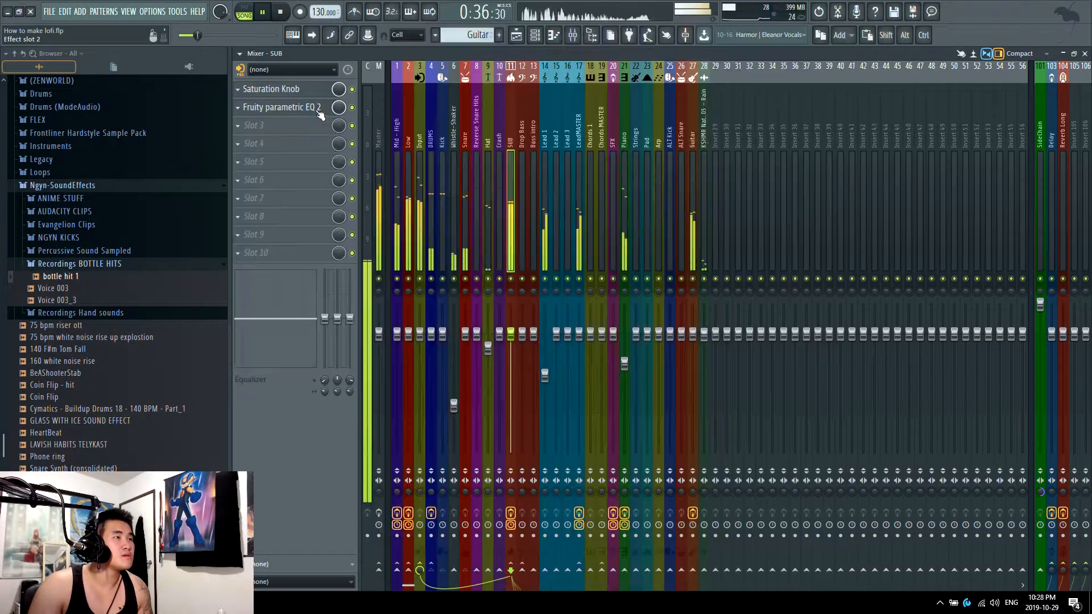
Raise the cutoff of the low-pass band in the SUB track's Fruity parametric EQ 2 slightly and close the EQ
left_click(314, 108)
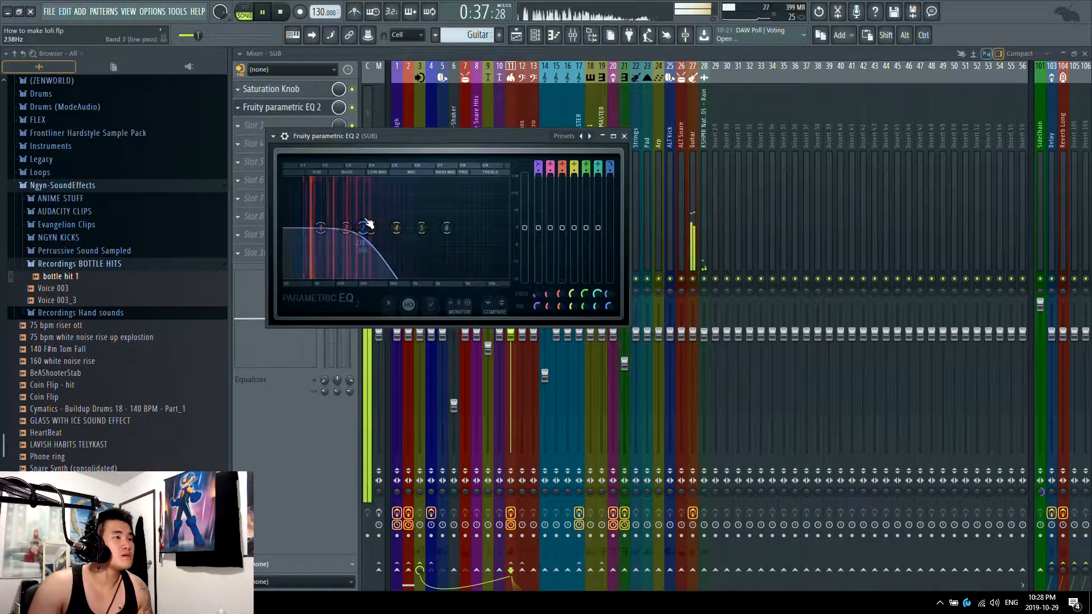
left_click_drag(363, 228, 372, 227)
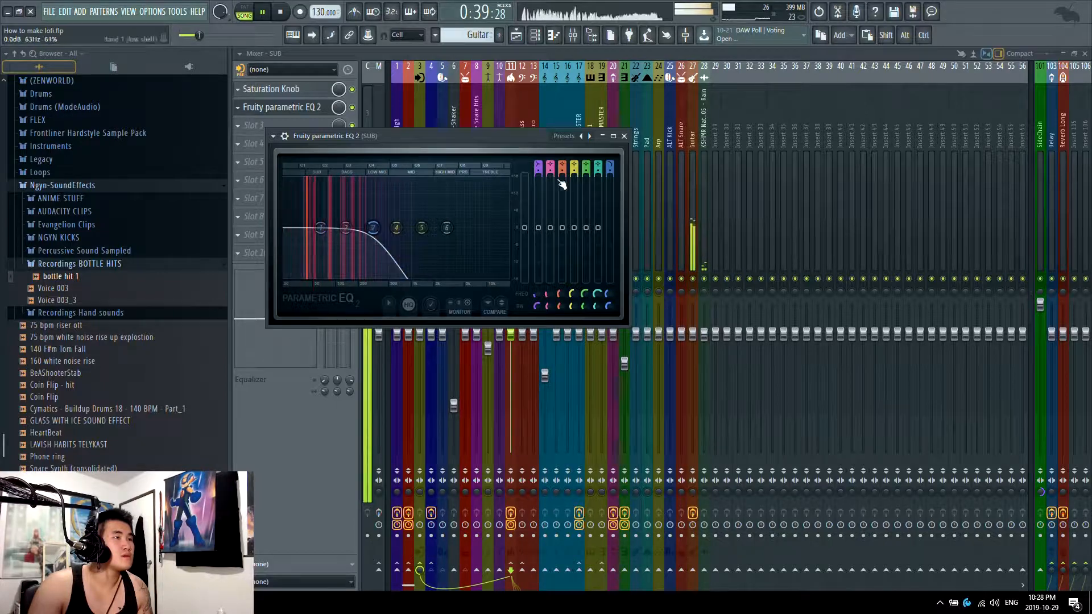
left_click(623, 137)
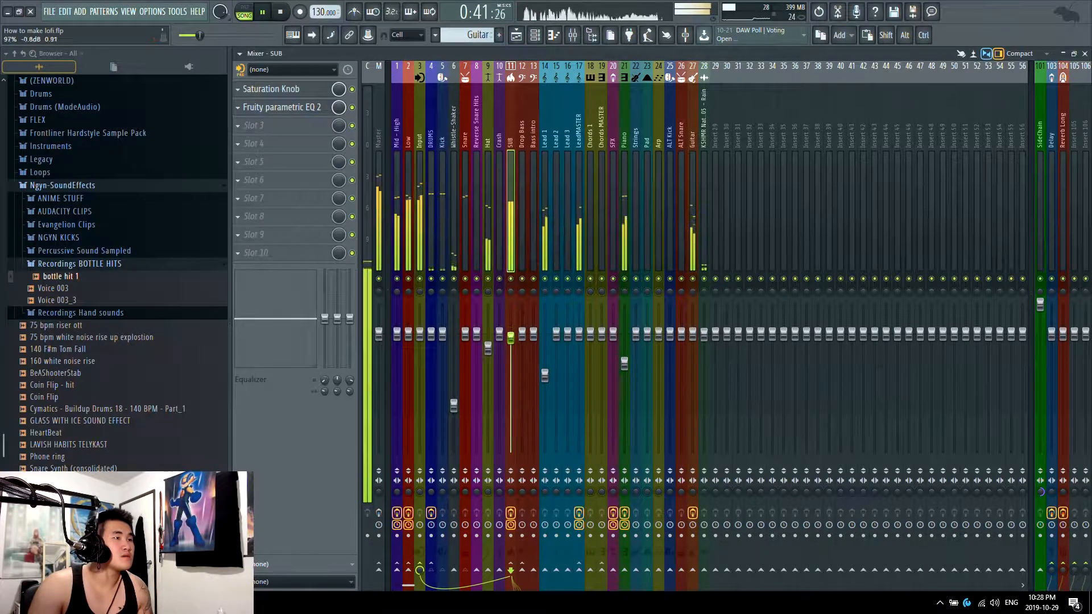
Rebalance the mixer by lowering the SUB and Piano faders slightly and raising Lead 1 a little, with playback stopped
left_click(554, 378)
key("space")
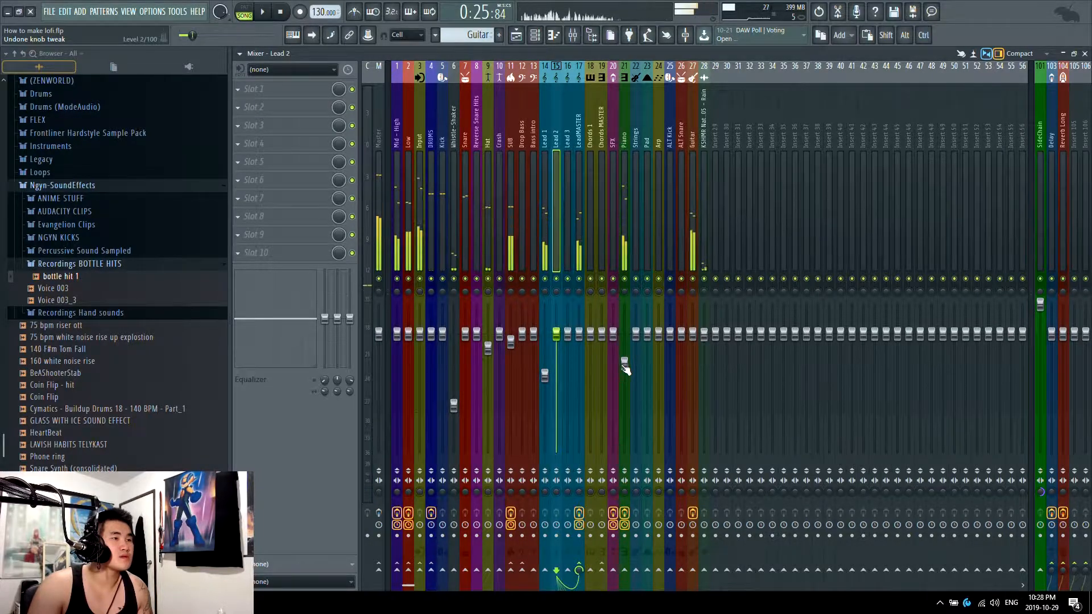
key("F5")
scroll(669, 186, "down", 10)
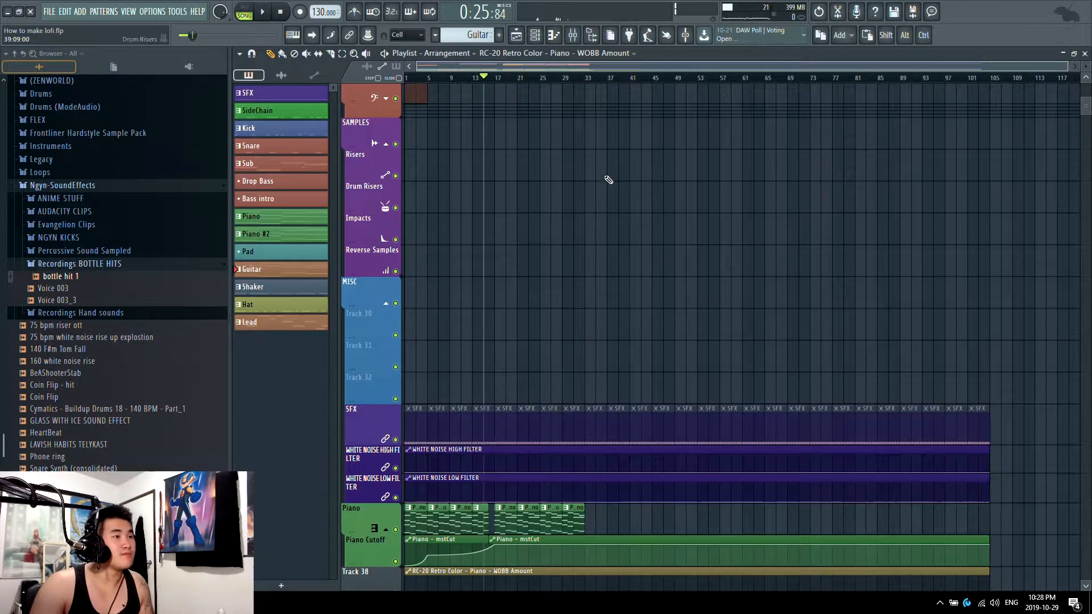
key("F9")
Solo the Guitar mixer track and insert RC-20 Retro Color in its slot 2
left_click(694, 251)
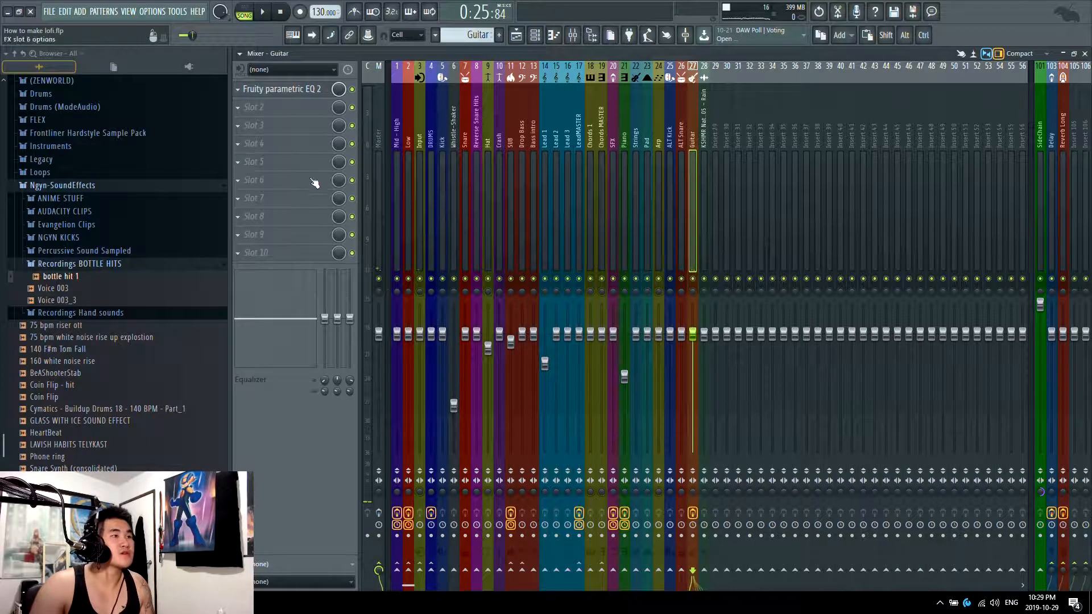
key("space")
right_click(693, 279)
left_click(238, 108)
mouse_move(253, 122)
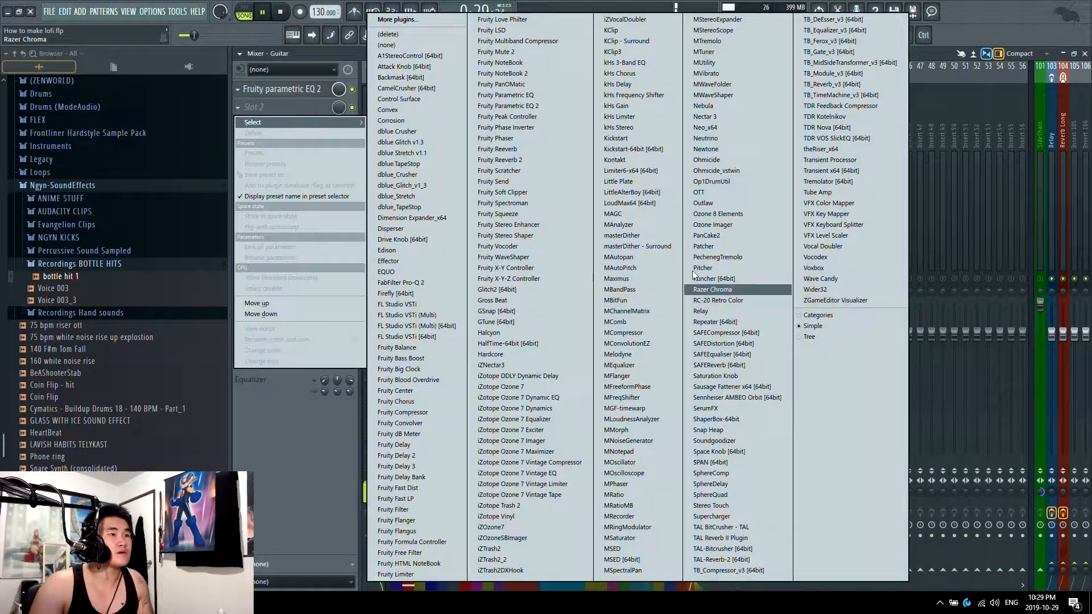
left_click(716, 300)
Load the Vinyl 2 preset in the Guitar's RC-20, turn its Noise module off and start playback
scroll(552, 245, "down", 3)
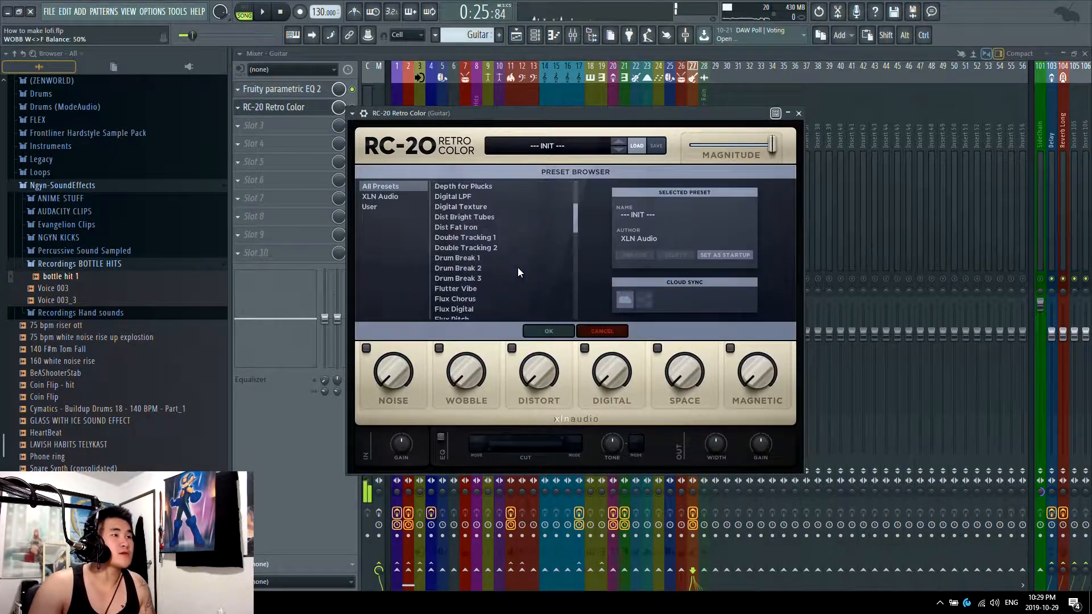
scroll(500, 289, "down", 20)
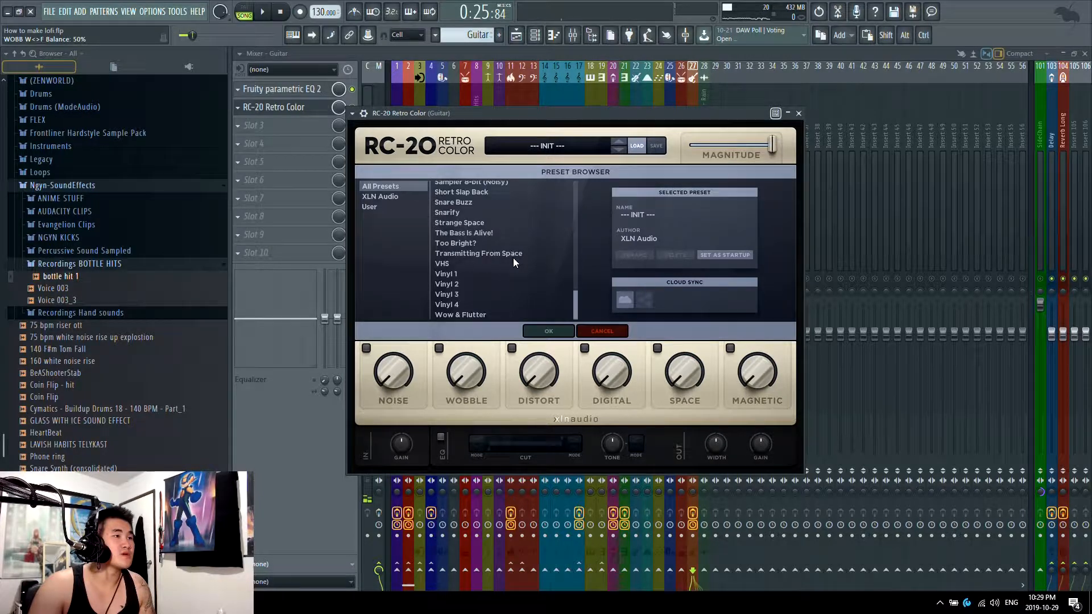
left_click(509, 276)
left_click(508, 283)
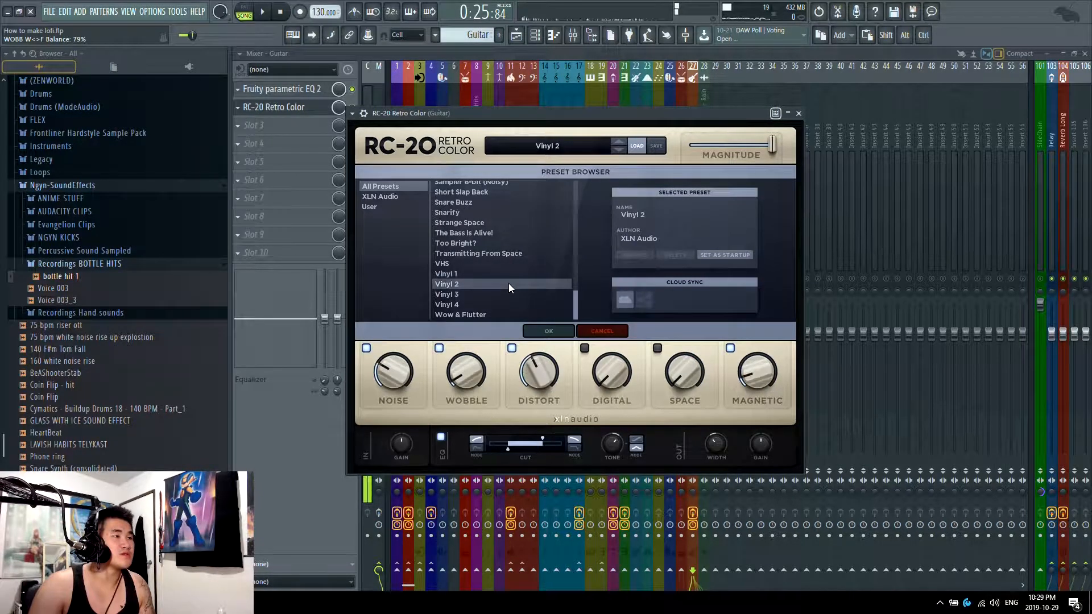
left_click(366, 348)
left_click(553, 332)
key("space")
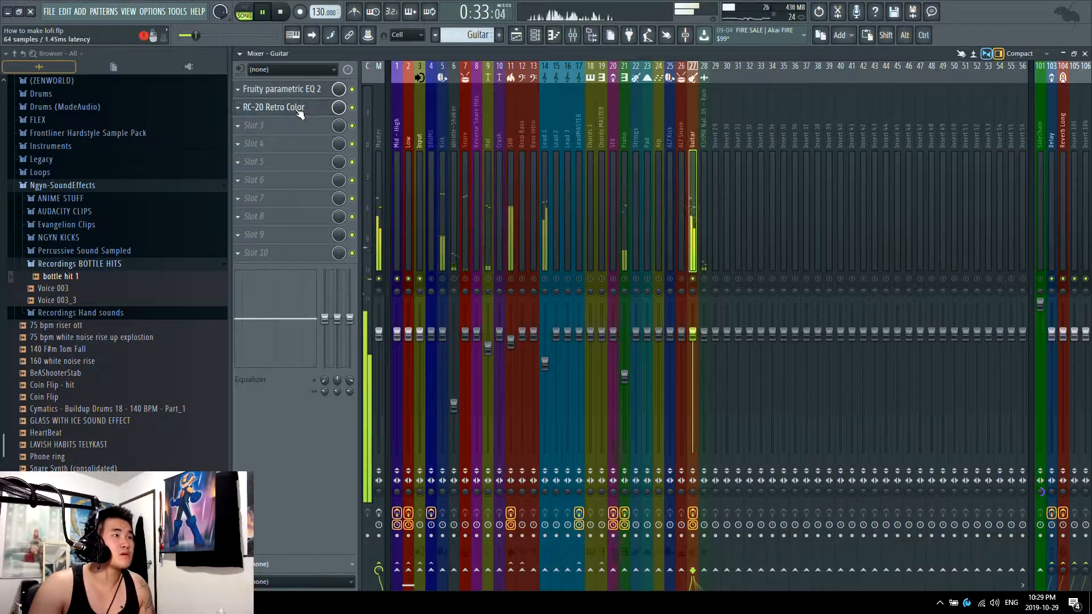
Enable the Guitar RC-20's Space module at about 36%, fine-tune Wobble, and set Distort to about 41% with Digital left off
left_click(274, 107)
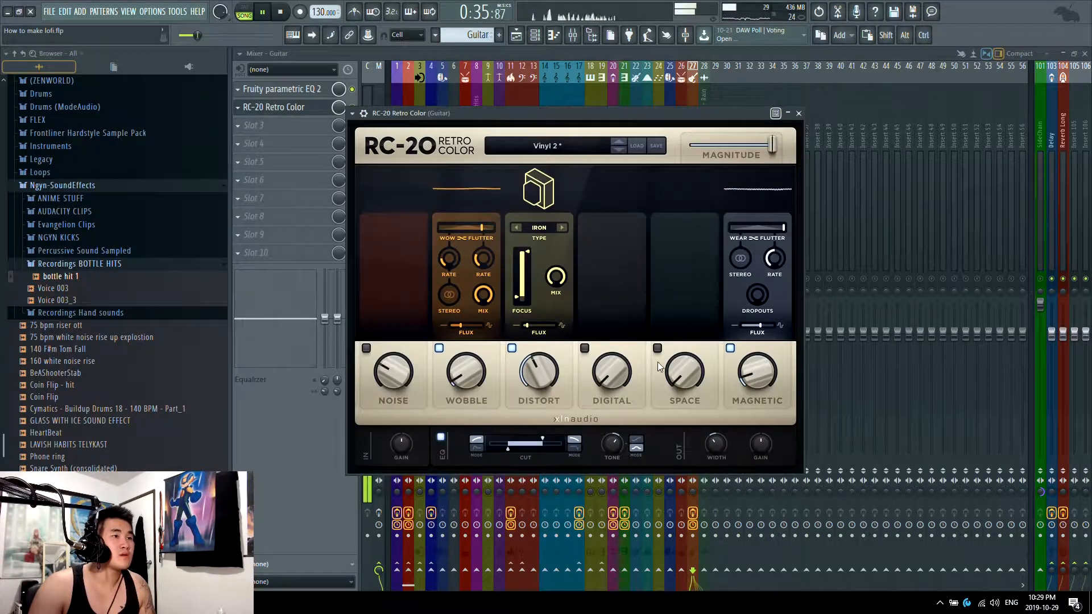
left_click_drag(658, 367, 658, 342)
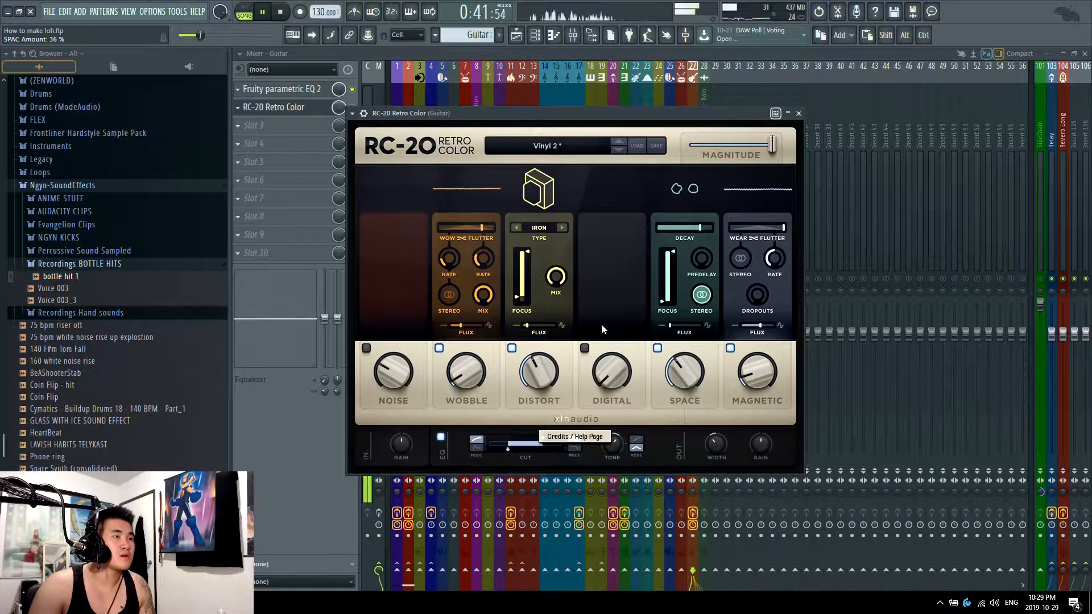
left_click_drag(466, 373, 466, 371)
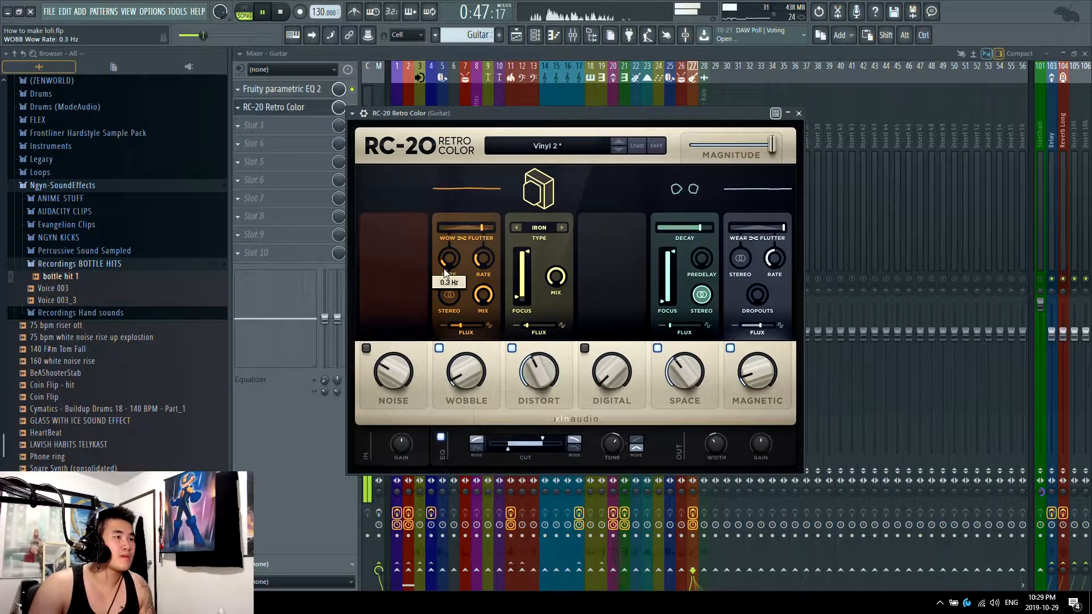
left_click(584, 348)
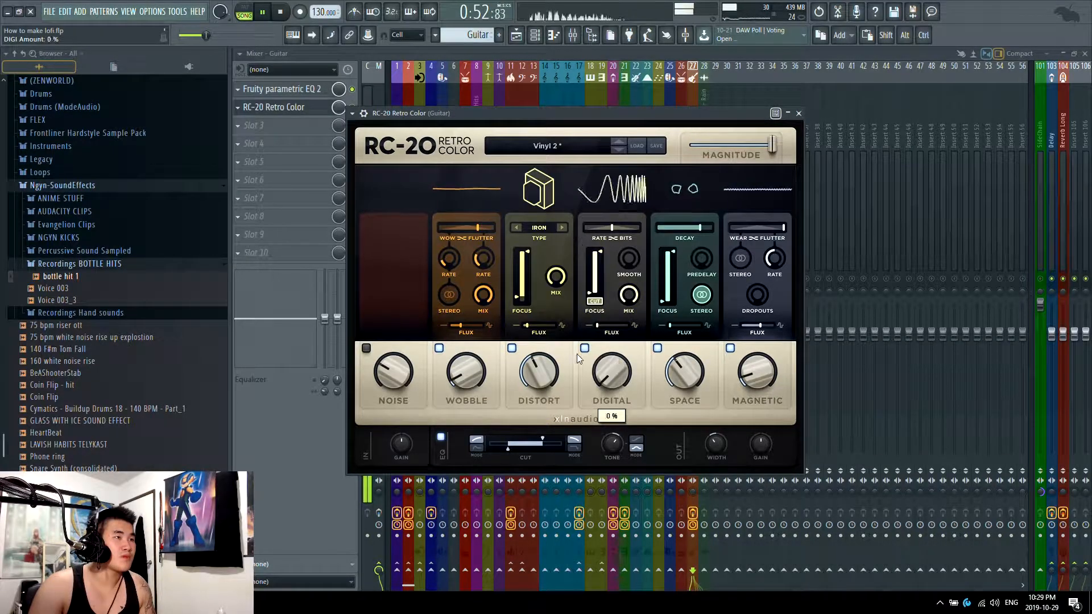
left_click(584, 348)
left_click_drag(538, 373, 537, 313)
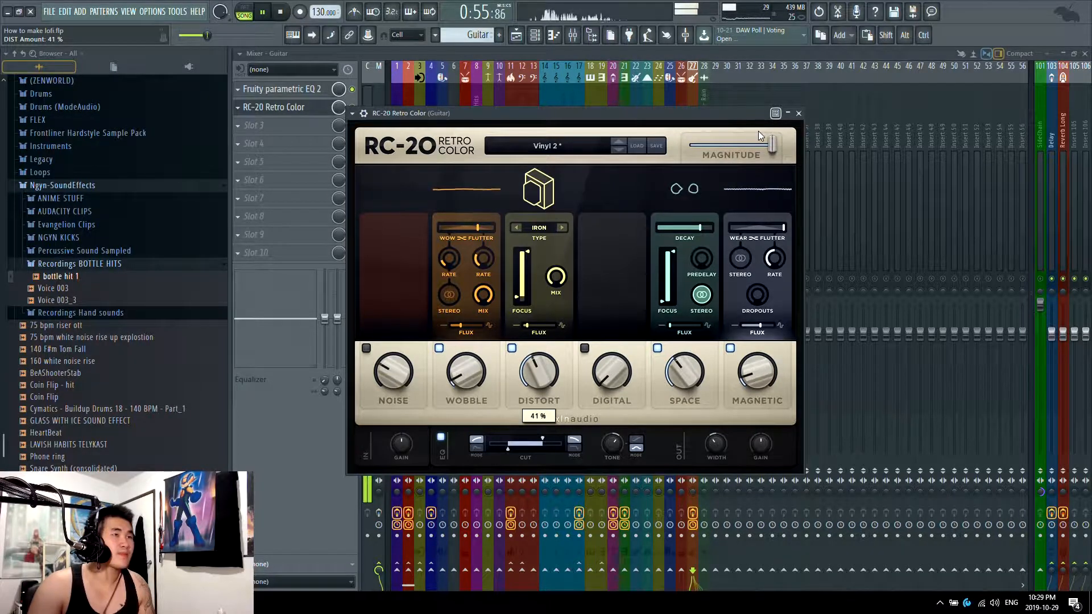
Lower the Guitar RC-20's Magnitude to minimum and create an automation clip for it in the playlist
left_click_drag(771, 145, 690, 145)
left_click(177, 12)
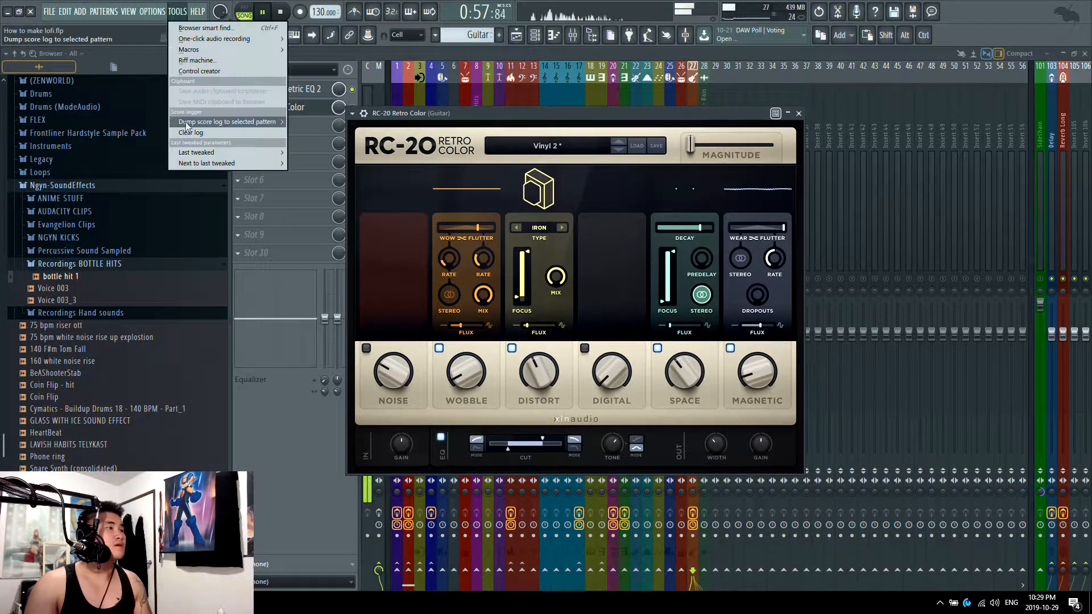
left_click(190, 154)
left_click(514, 36)
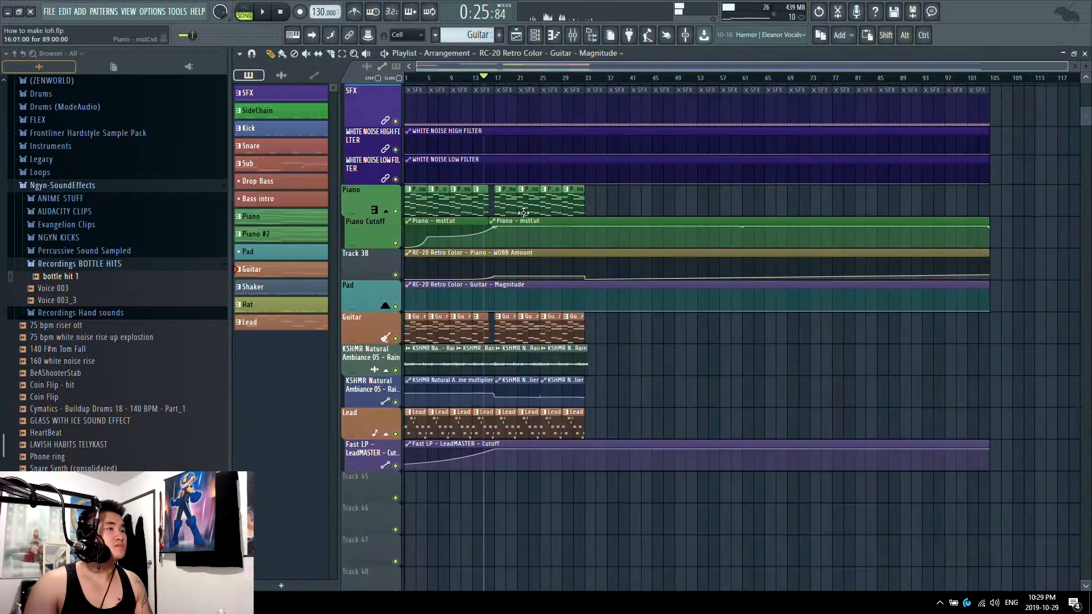
Shape the Guitar Magnitude automation to start at zero, jump up at bar 17 and drop back at bar 33, on a track below Guitar
right_click(405, 308)
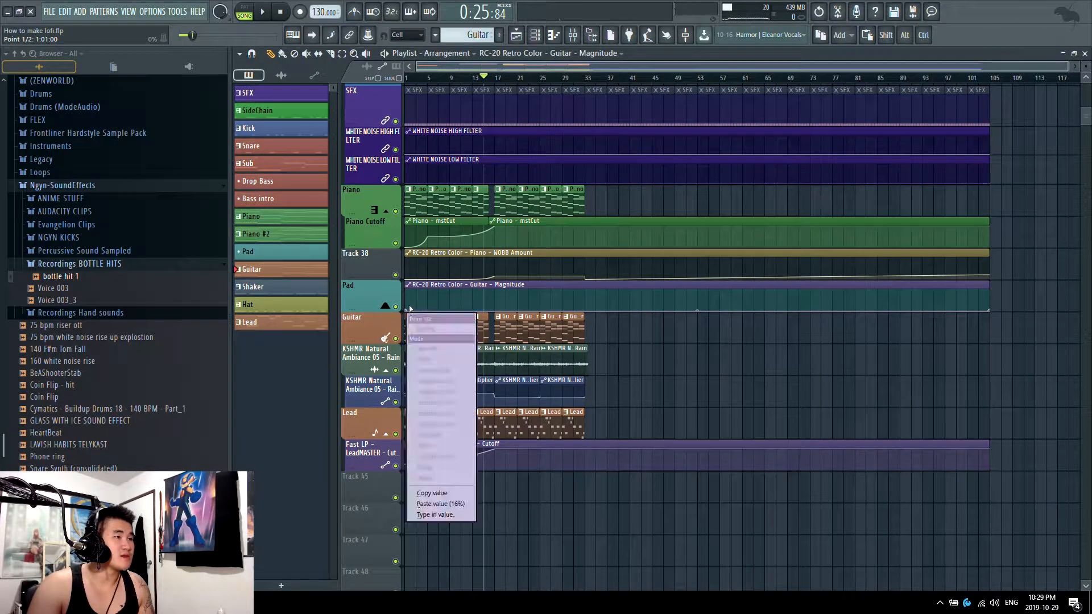
left_click(493, 301)
scroll(495, 302, "up", 3)
right_click(495, 302)
left_click_drag(495, 302, 492, 278)
right_click(497, 299)
right_click(694, 296)
left_click_drag(693, 296, 692, 283)
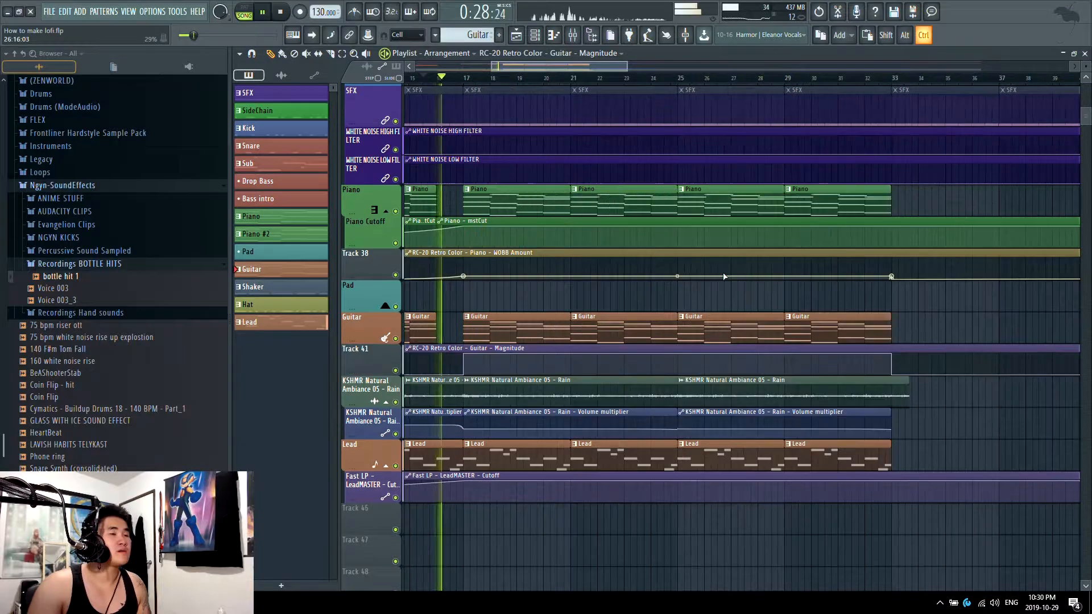
Set the Guitar RC-20's Wobble to about 4%, widen its EQ cut range down to 51 Hz and close the plugin
left_click(572, 36)
left_click(287, 109)
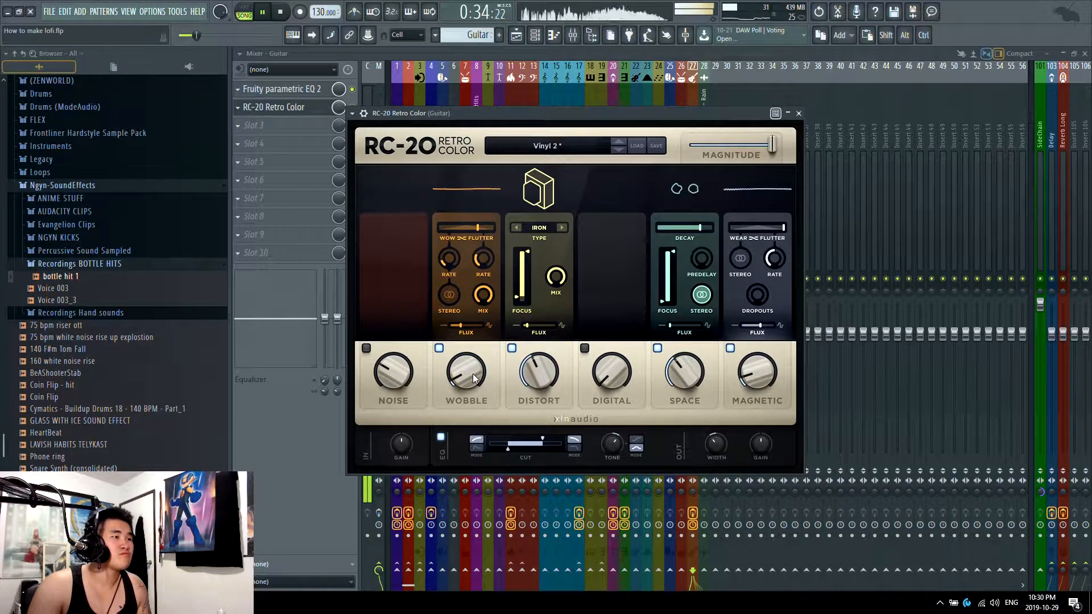
left_click_drag(468, 375, 468, 381)
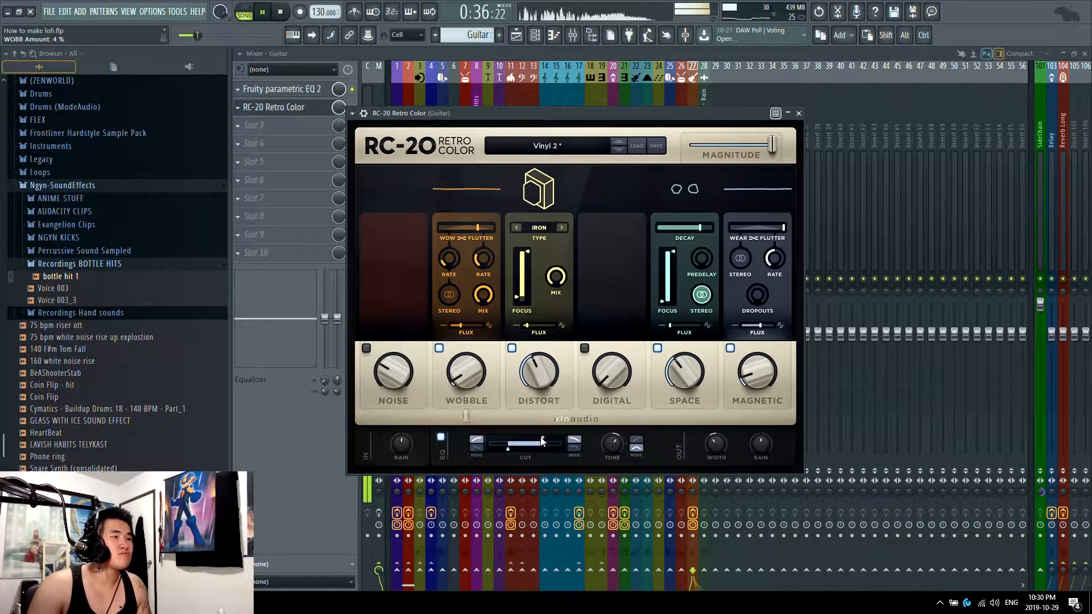
left_click_drag(542, 438, 549, 438)
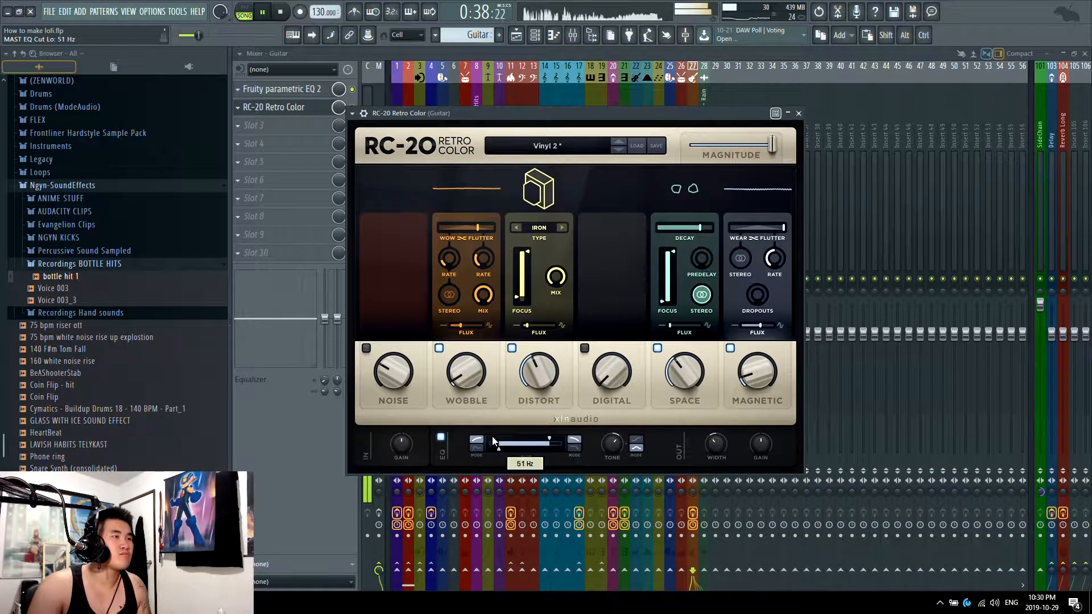
left_click(284, 90)
left_click(283, 89)
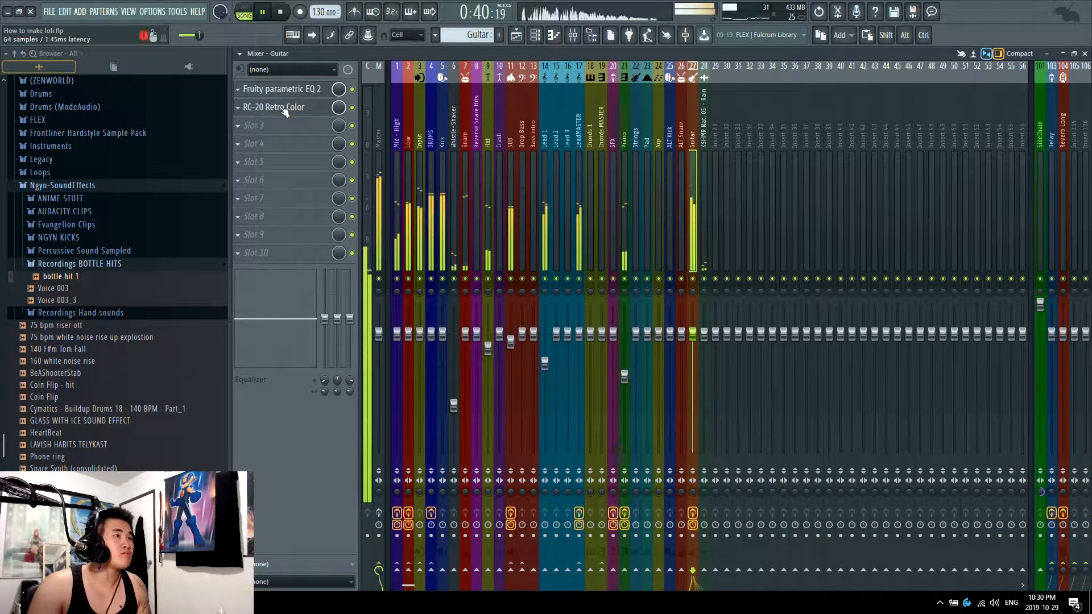
scroll(283, 108, "up", 1)
right_click(693, 279)
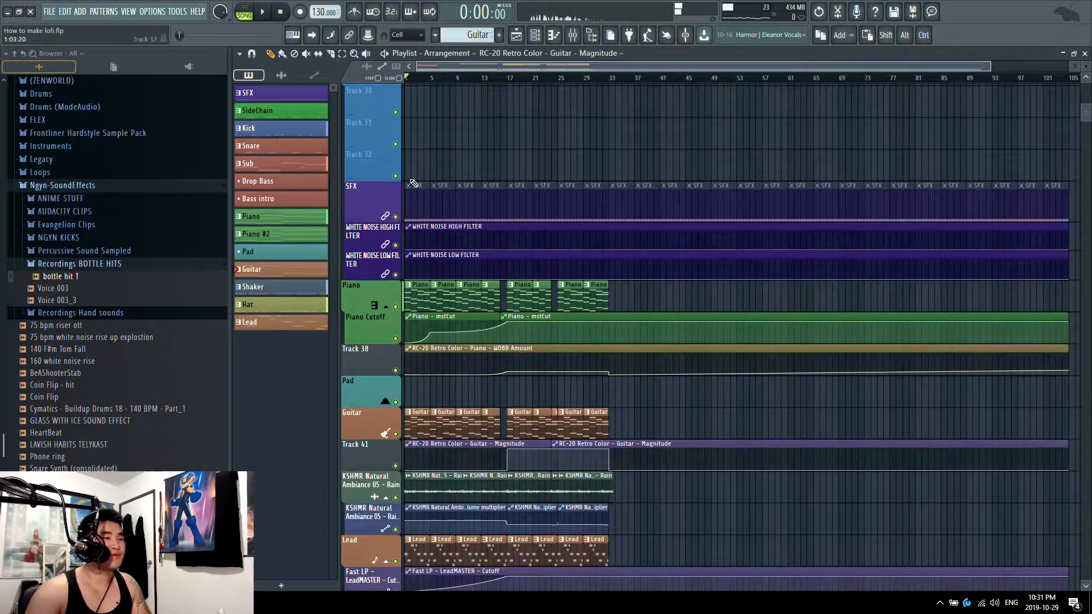
Review the extended arrangement from bar 33 onward, including the Piano, Guitar and Lead clips and their automation
left_click(575, 36)
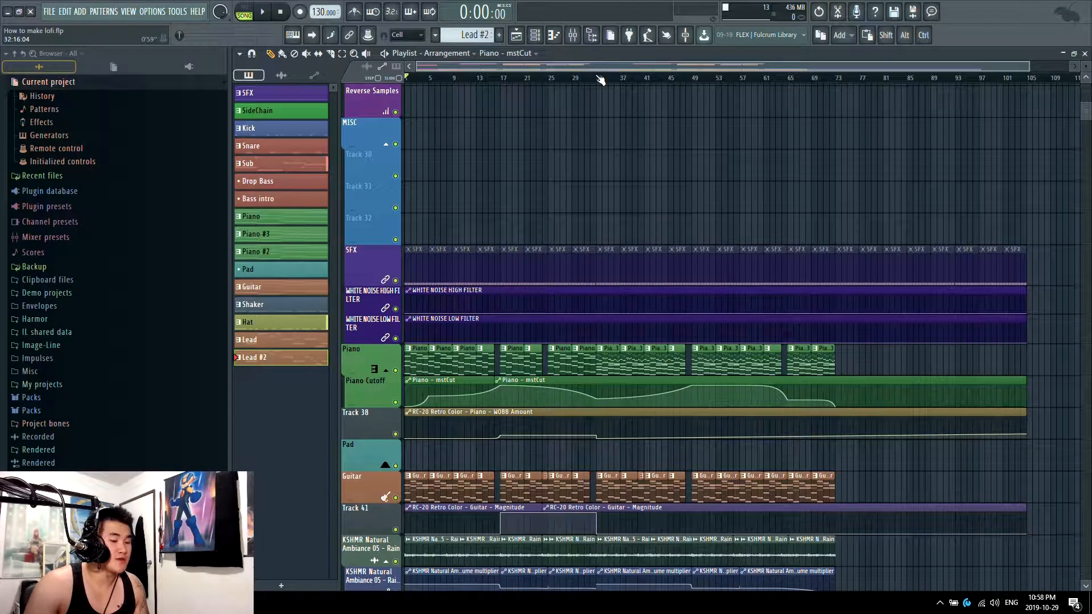
mouse_move(597, 77)
left_mouse_down()
mouse_move(586, 79)
mouse_move(599, 77)
left_mouse_up()
scroll(642, 259, "down", 11)
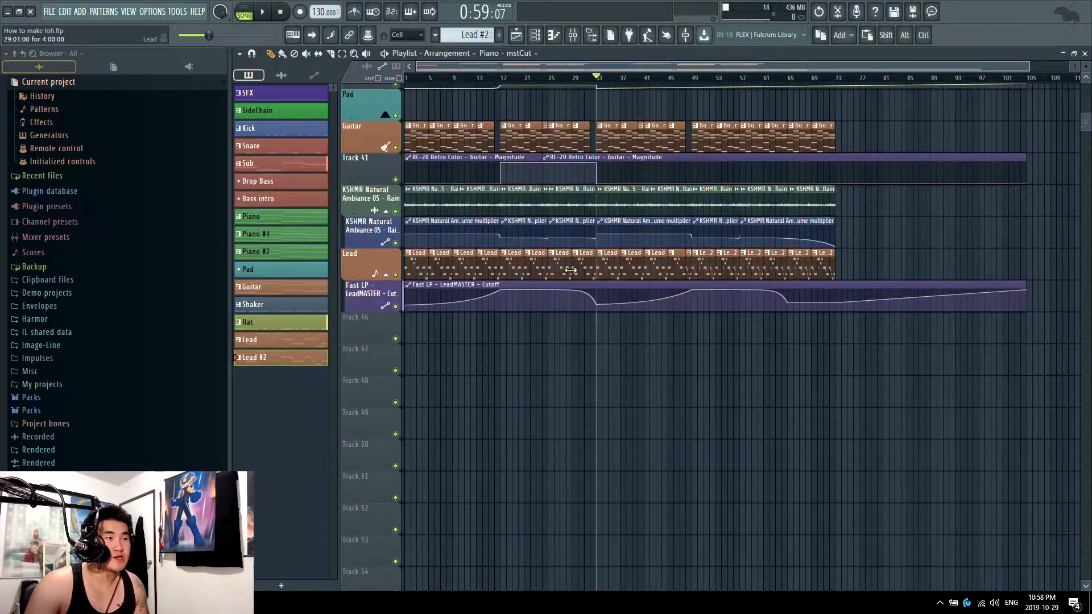
scroll(590, 267, "up", 5)
scroll(748, 348, "up", 5)
scroll(710, 342, "down", 4)
scroll(631, 330, "down", 5)
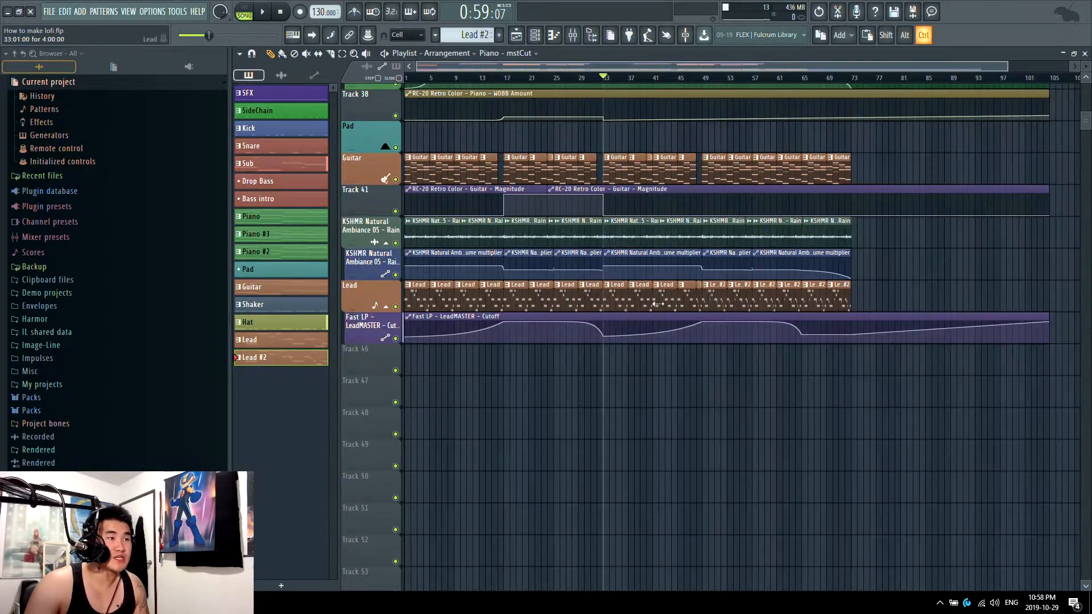
scroll(722, 279, "up", 12)
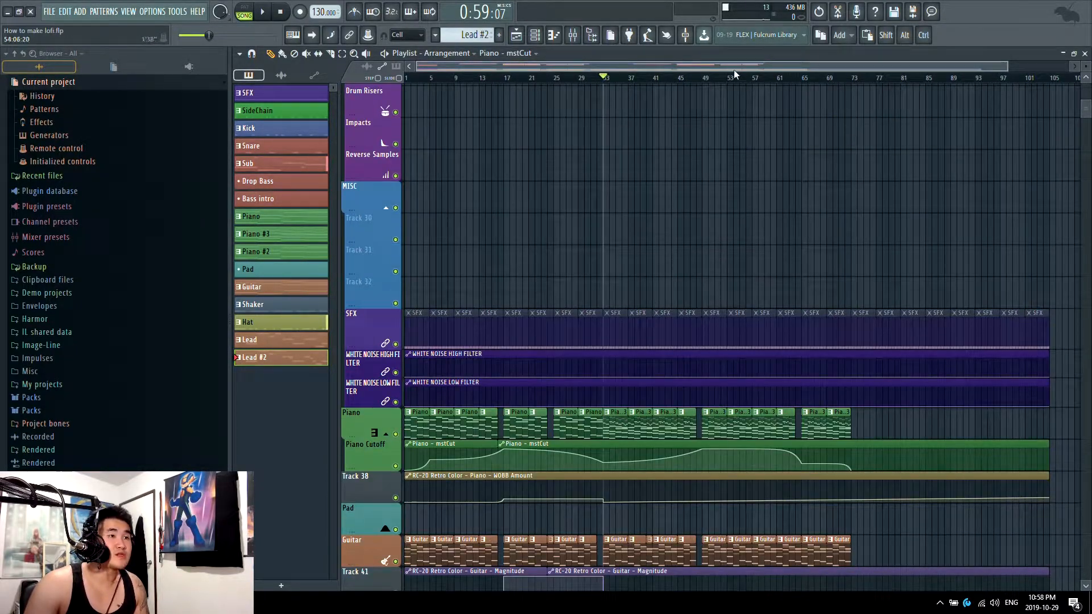
Play the Piano #3 pattern in the piano roll, stop it and return to the playlist
left_click_drag(721, 79, 703, 77)
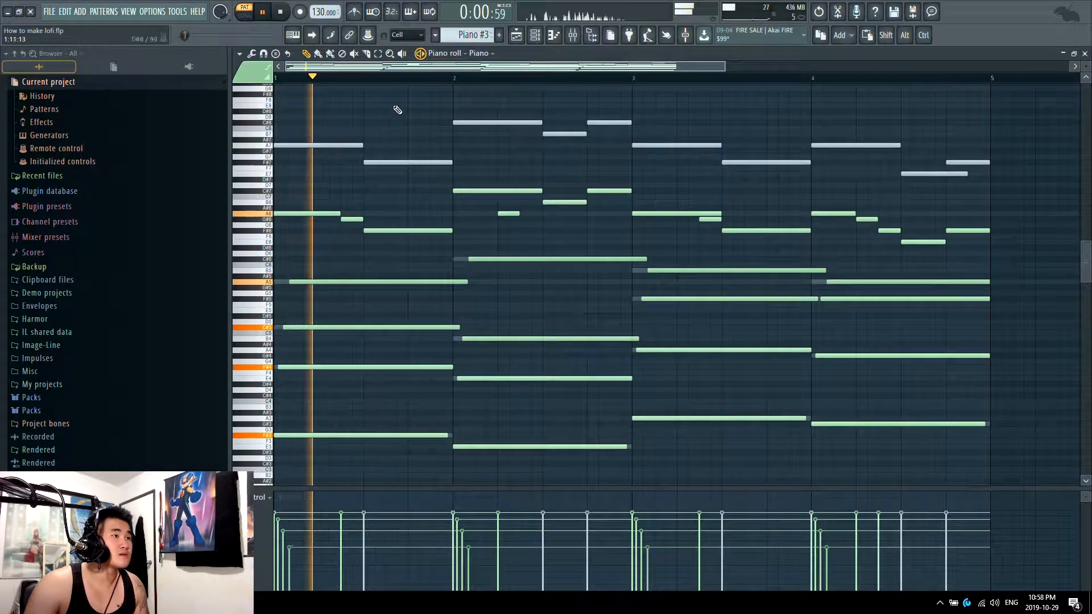
scroll(401, 88, "down", 1)
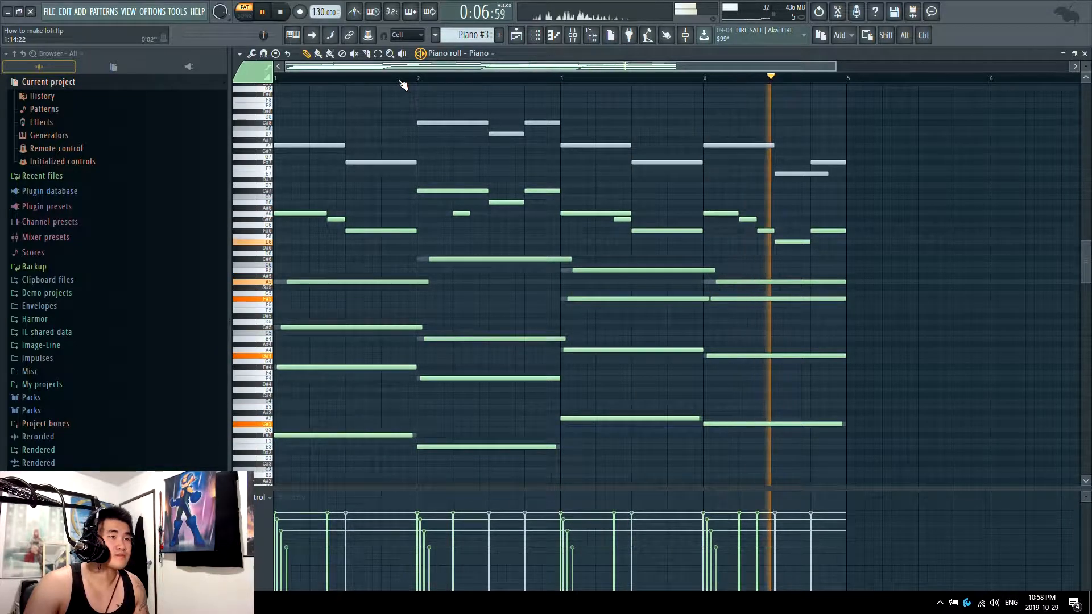
key("space")
left_click(515, 35)
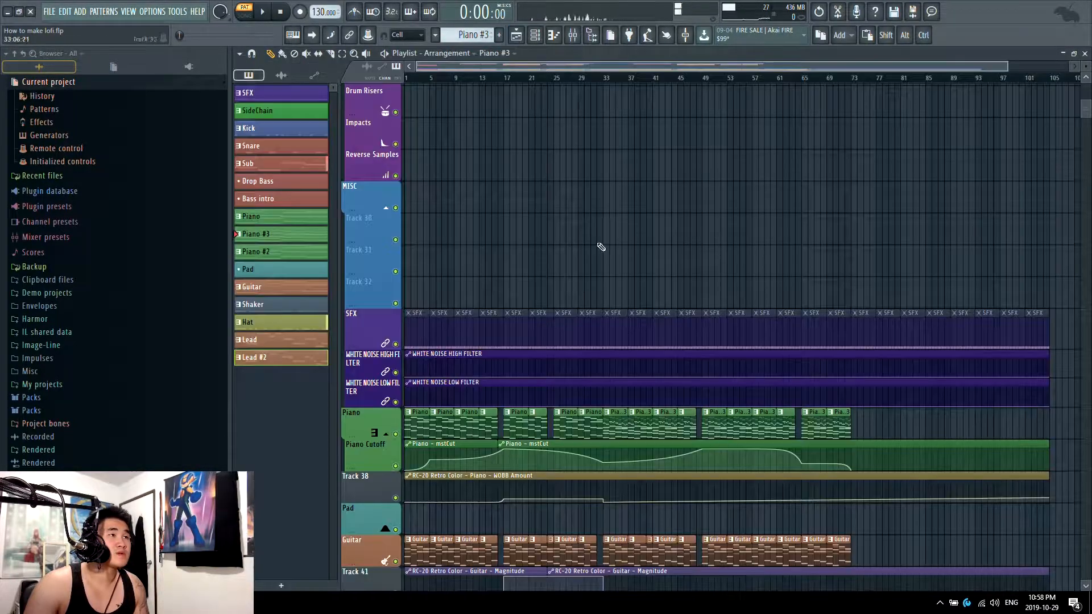
Listen to the second half of the arrangement from bar 42 and move the playhead on to bar 61
scroll(601, 246, "down", 6)
left_click_drag(642, 76, 662, 30)
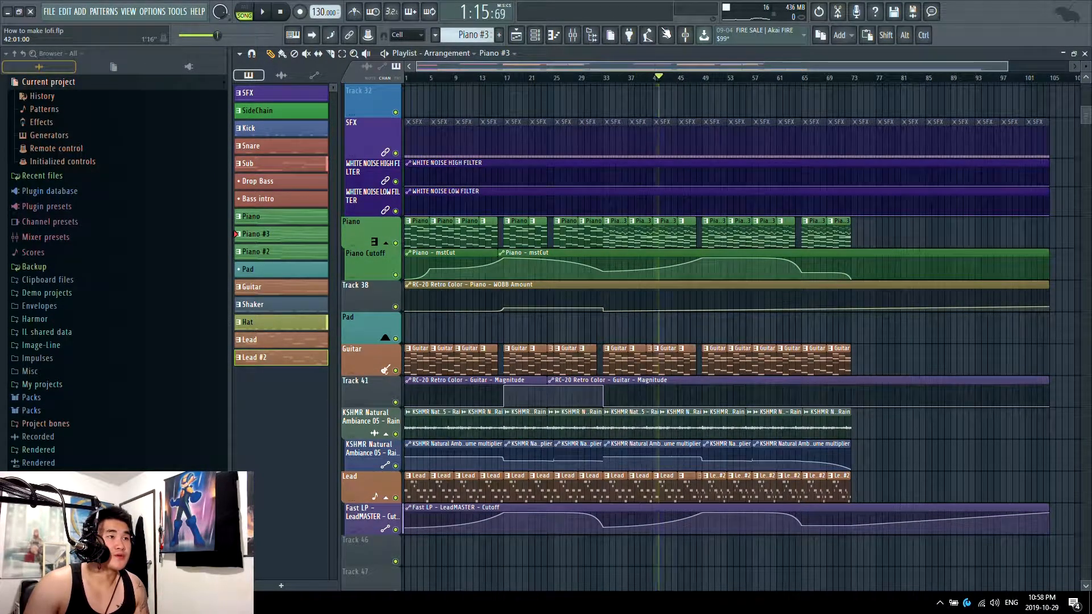
key("space")
scroll(714, 85, "up", 3)
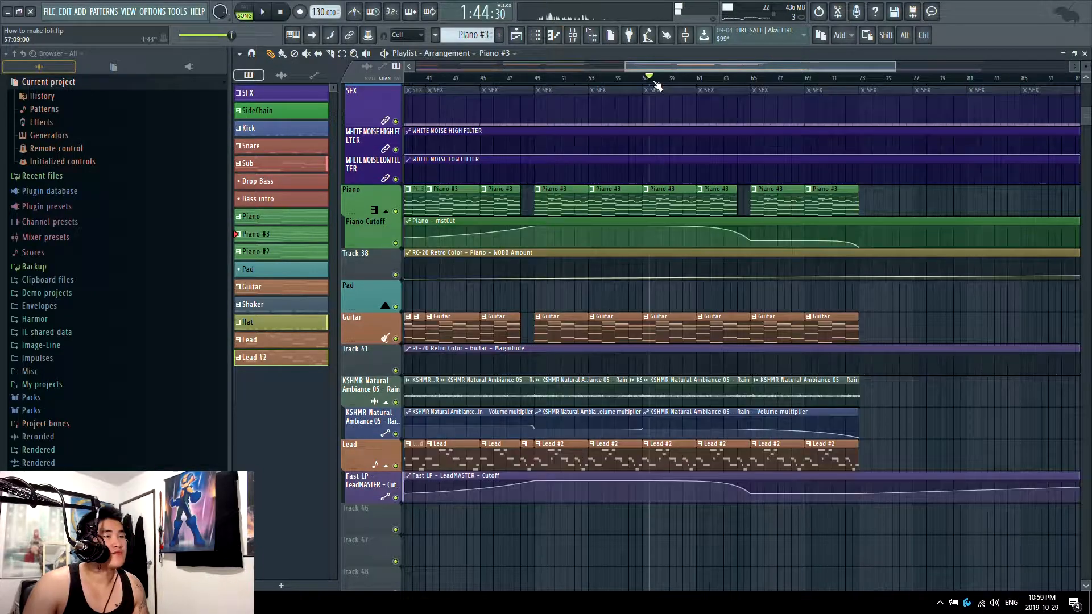
mouse_move(654, 82)
left_mouse_down()
mouse_move(708, 64)
mouse_move(715, 73)
mouse_move(700, 80)
left_mouse_up()
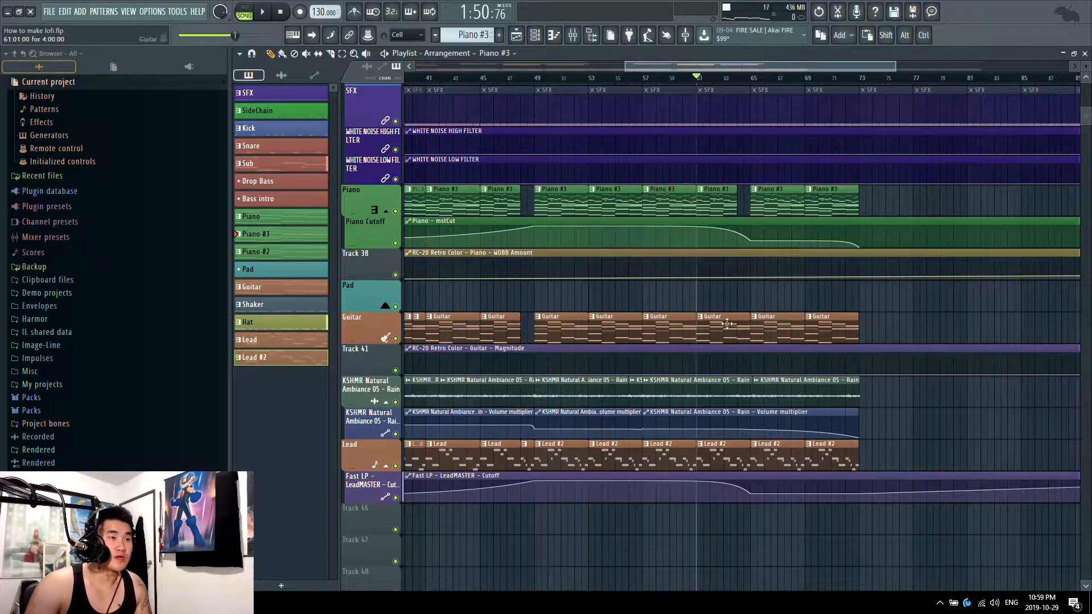
Listen to the closing section of the arrangement from about bar 63 and look over the tracks above the piano
left_click_drag(744, 75, 725, 77)
key("space")
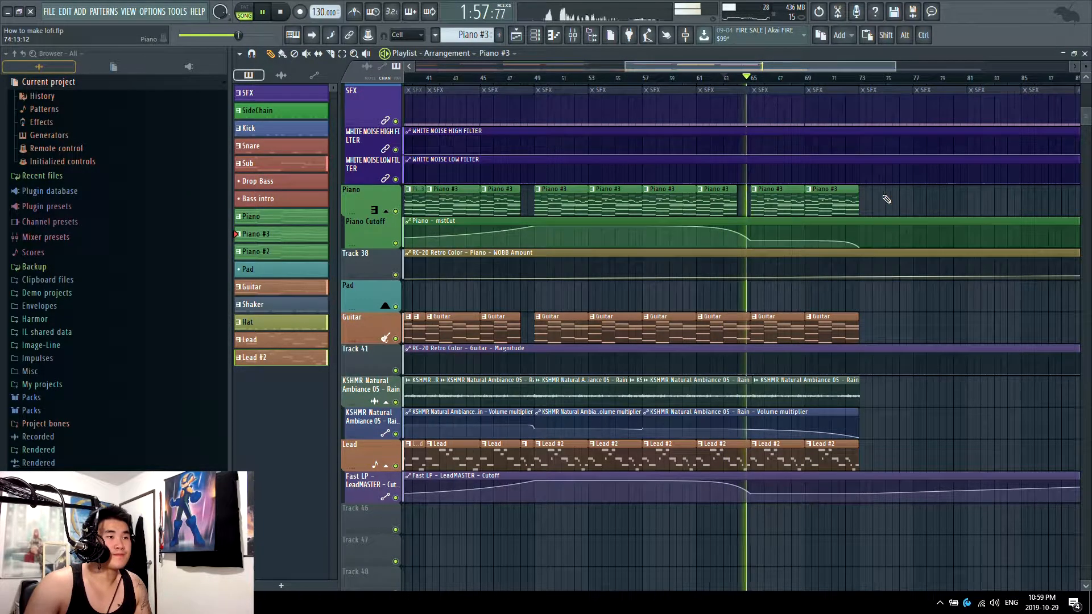
left_click_drag(749, 66, 793, 58)
scroll(699, 268, "up", 4)
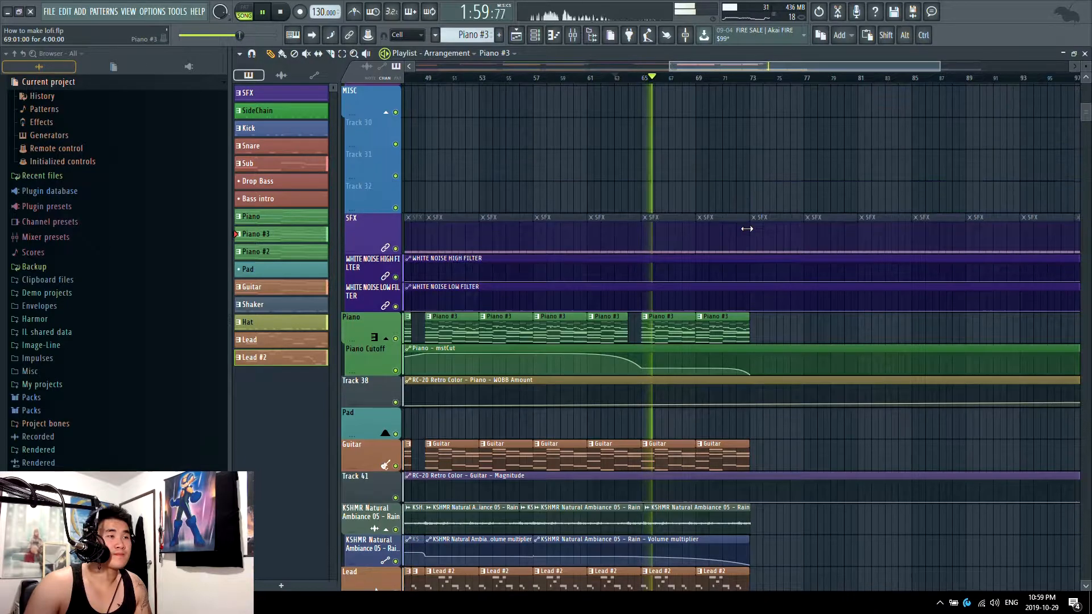
scroll(676, 320, "up", 4)
scroll(675, 320, "down", 4)
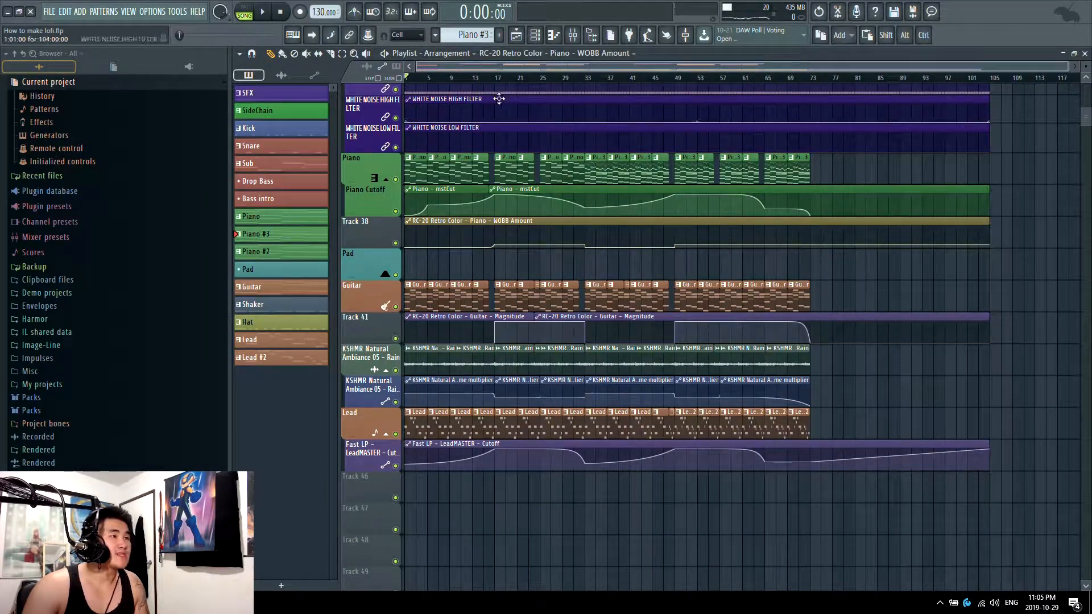
Place the playhead at bar 17 and load MGF-timewarp into effect slot 3 of the Master mixer track
left_click_drag(523, 79, 500, 81)
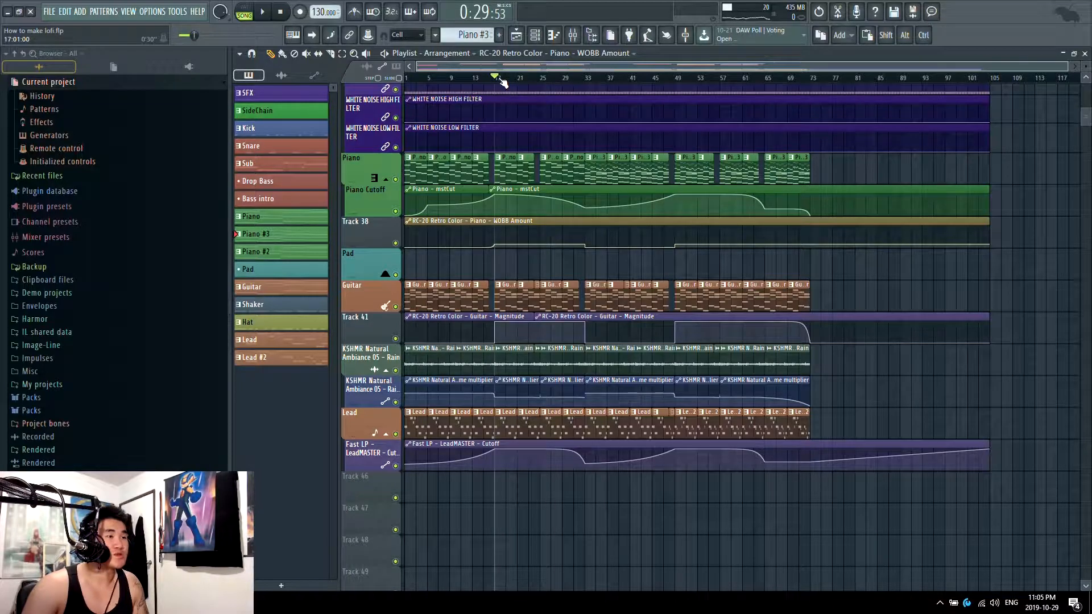
left_click(572, 36)
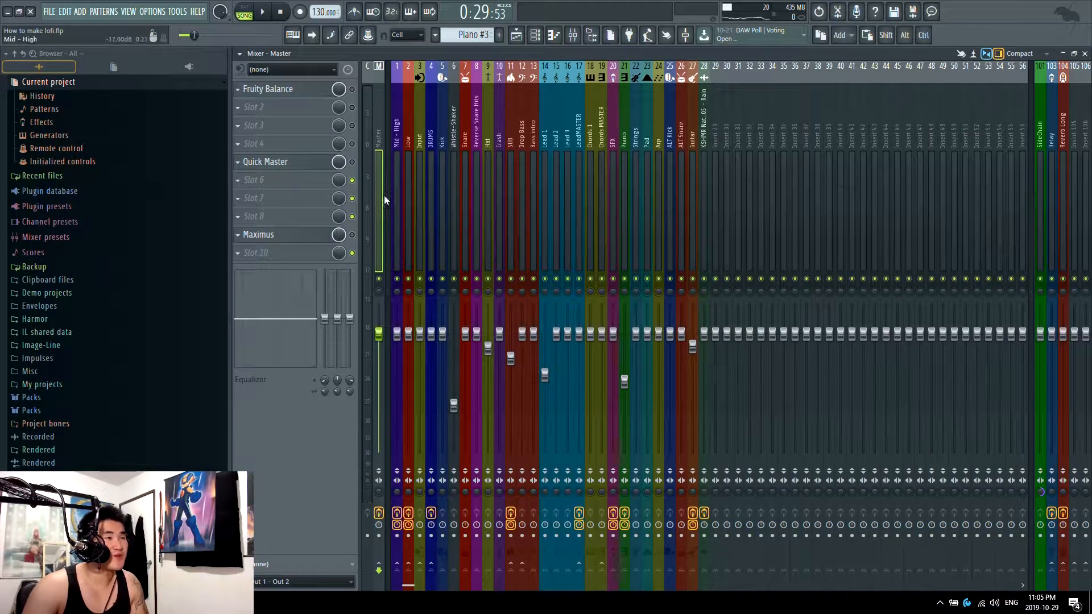
left_click(533, 36)
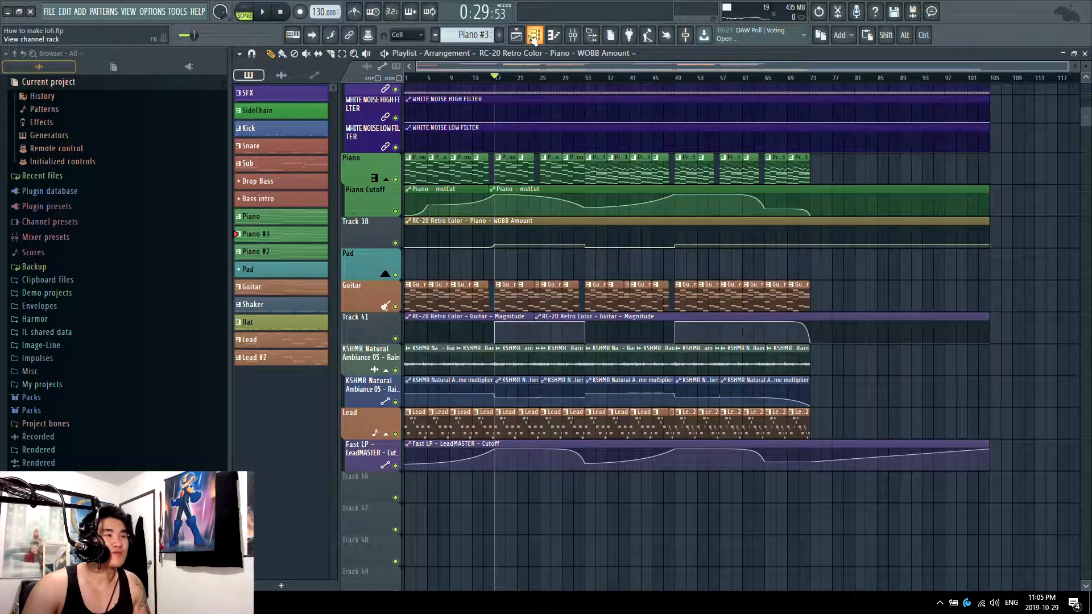
left_click(572, 35)
left_click(291, 128)
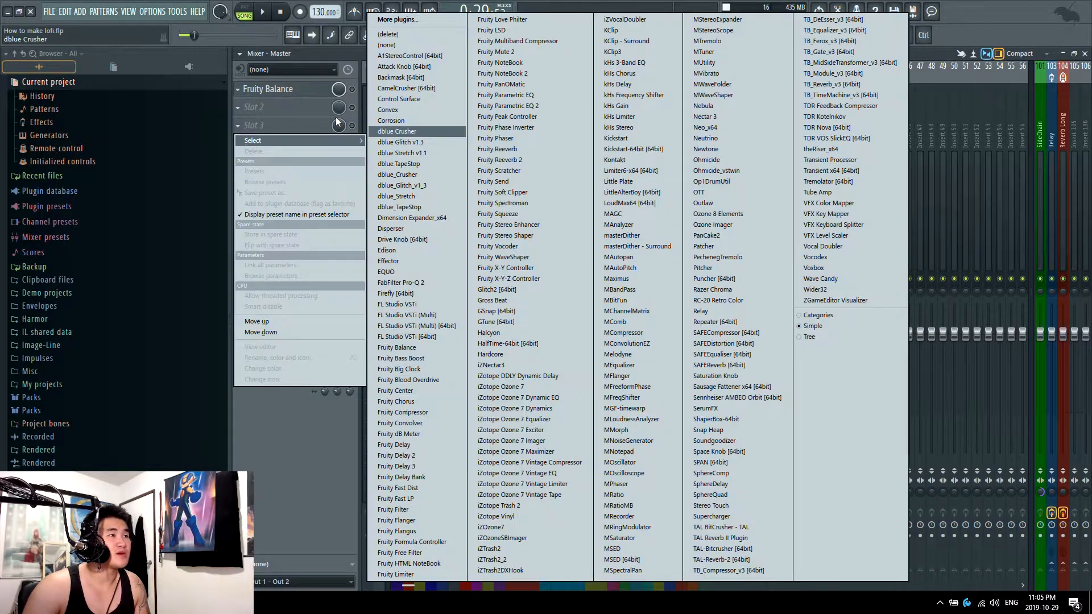
left_click(334, 121)
left_click(305, 131)
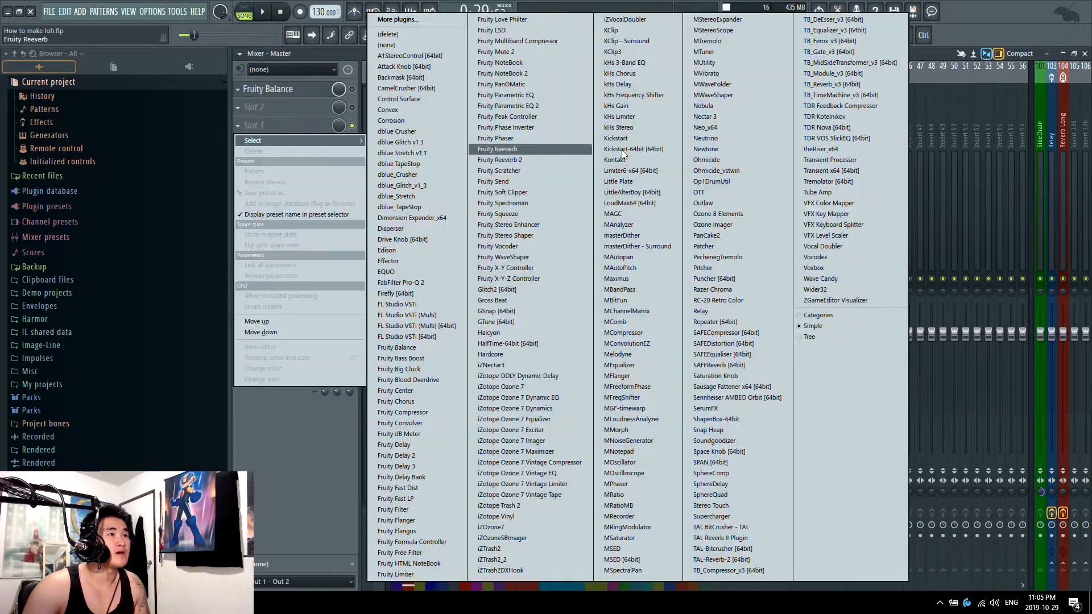
left_click(625, 271)
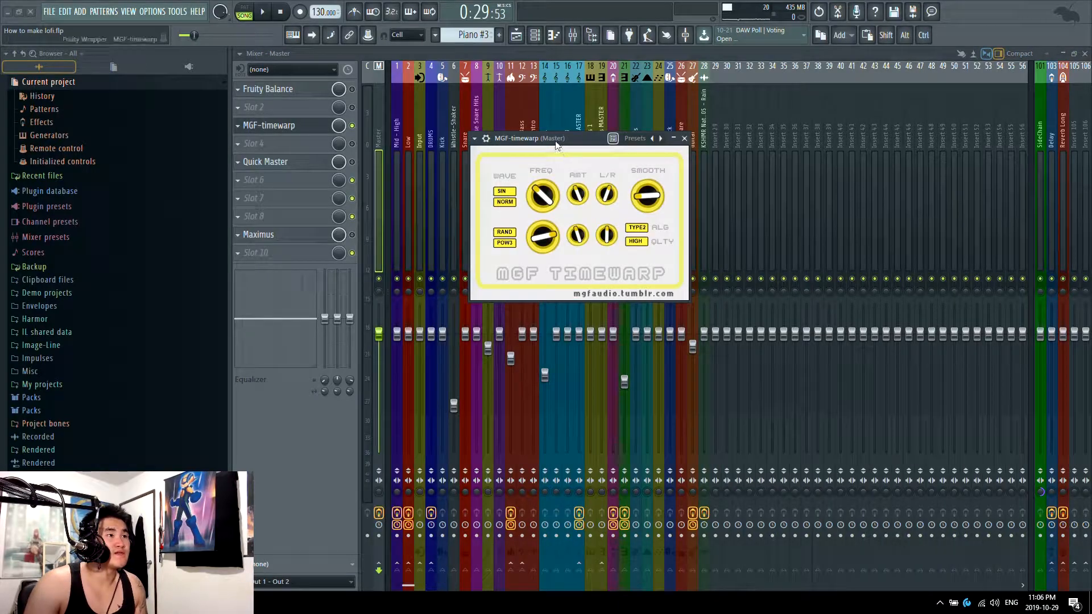
key("Escape")
key("Escape")
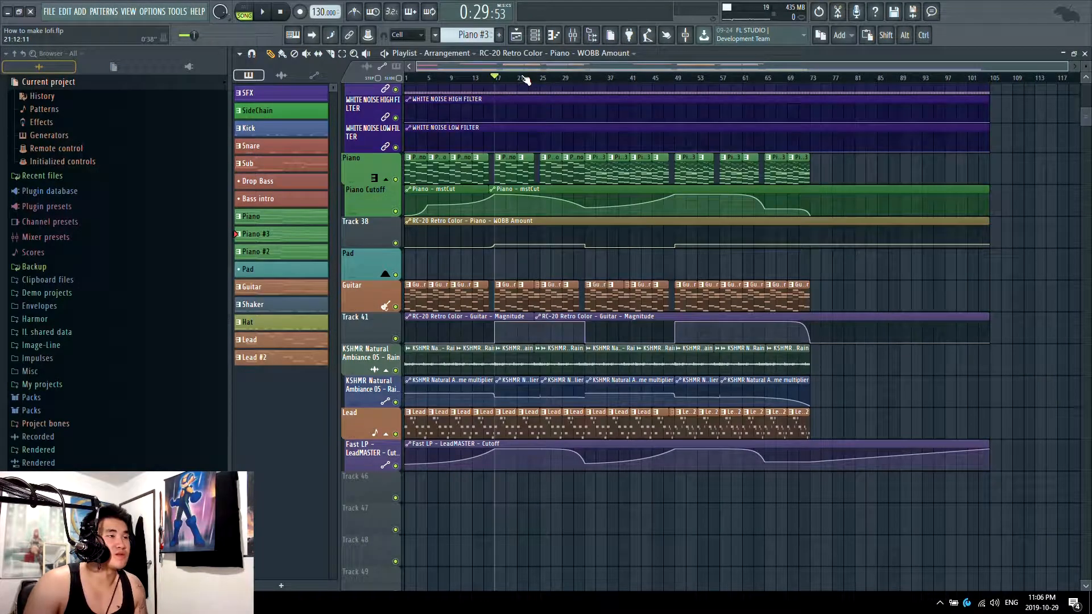
Play the song from bar 17 with the Master's MGF-timewarp window open, and stop playback
key("space")
key("F9")
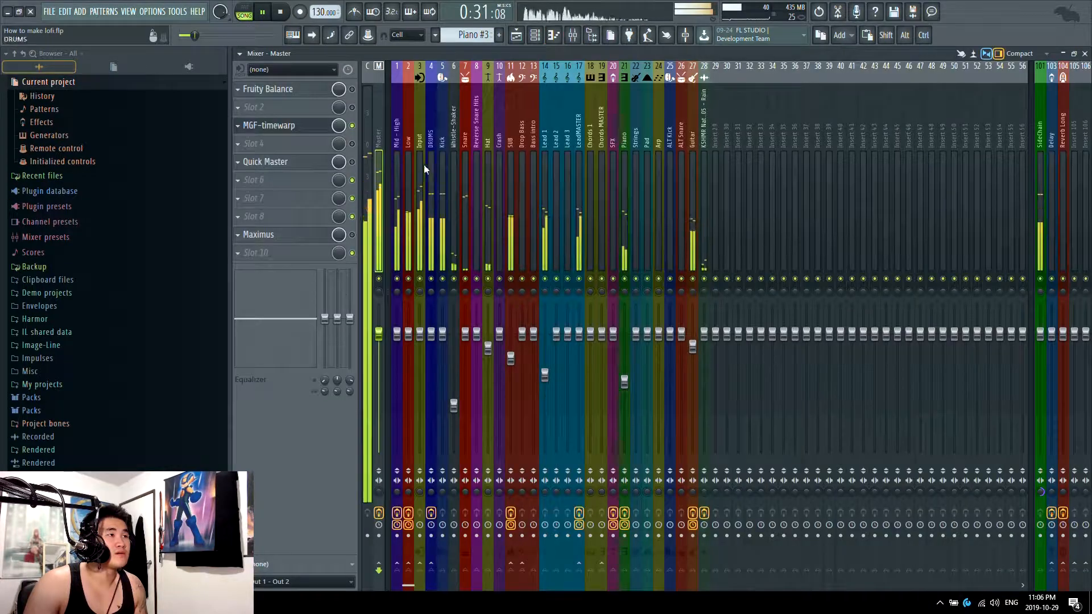
left_click(269, 125)
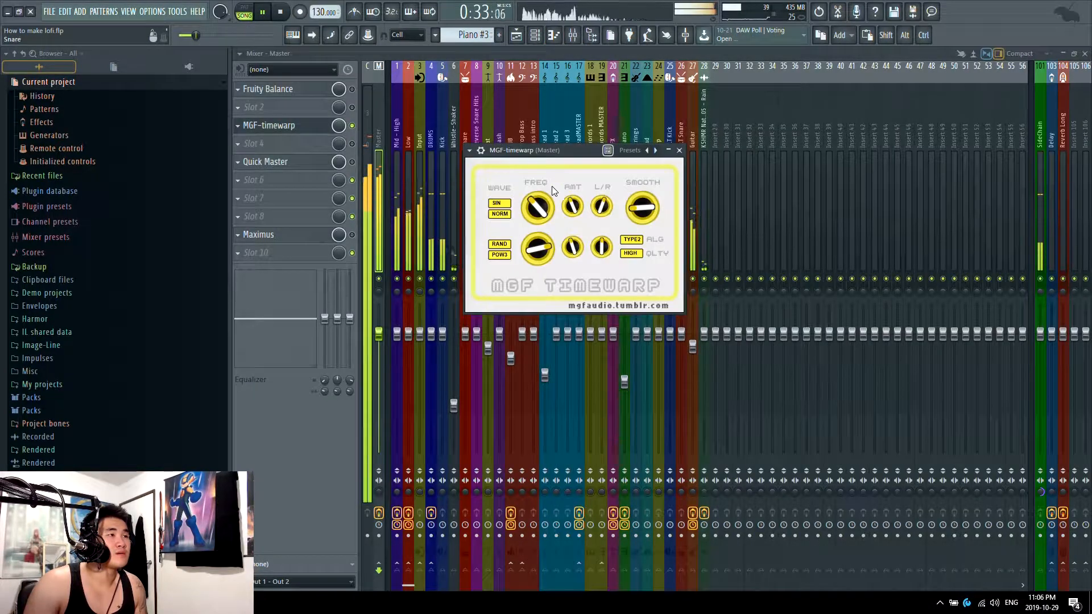
left_click_drag(548, 150, 540, 147)
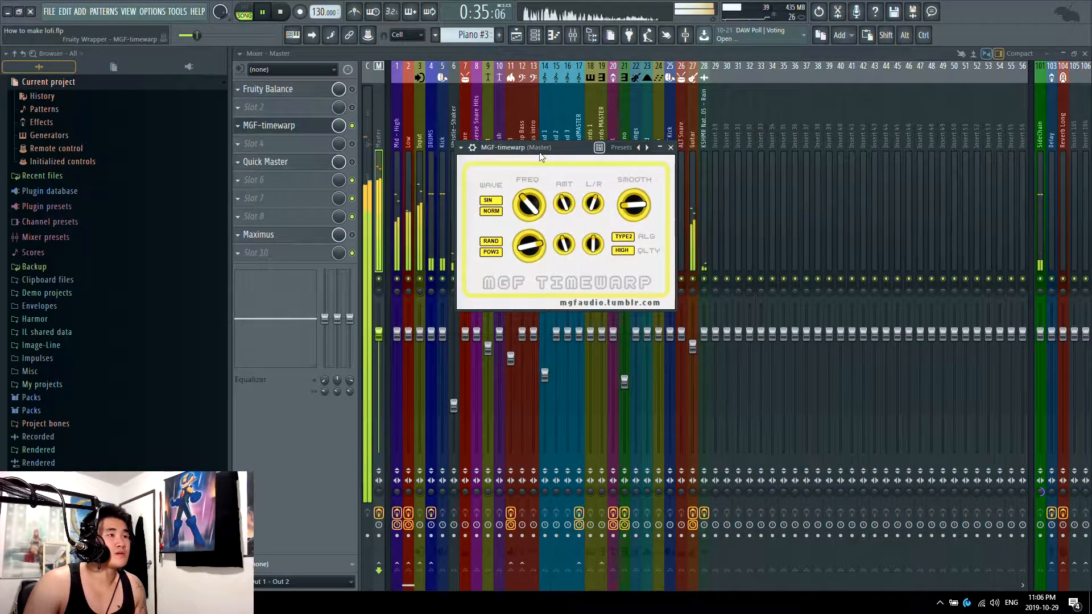
key("space")
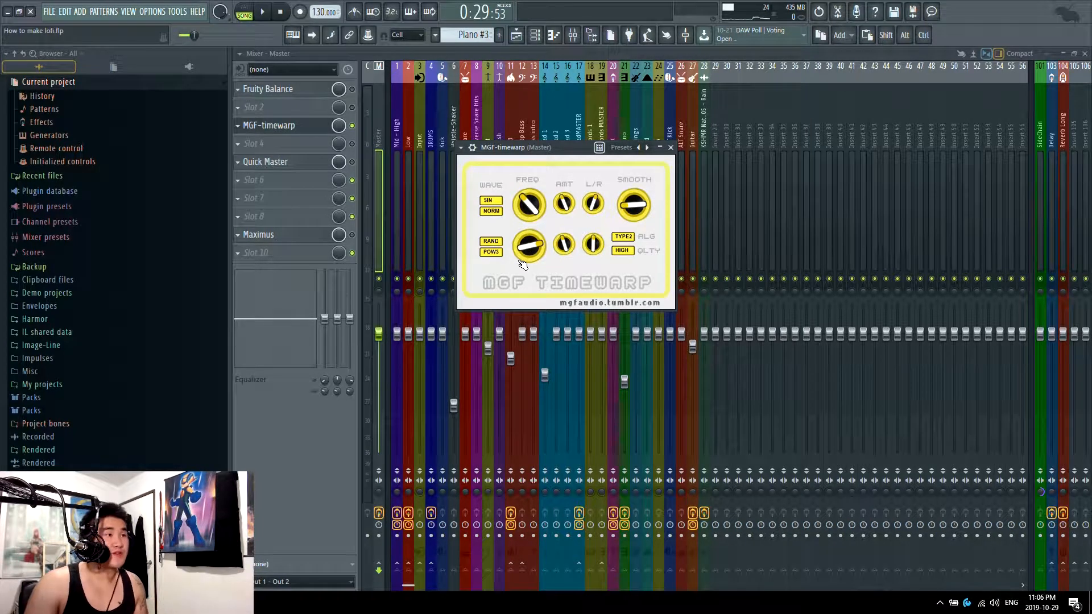
Set MGF-timewarp's second LFO to a SIN wave in NORM mode with pan 0.38 and audition it from bar 17
left_click(492, 241)
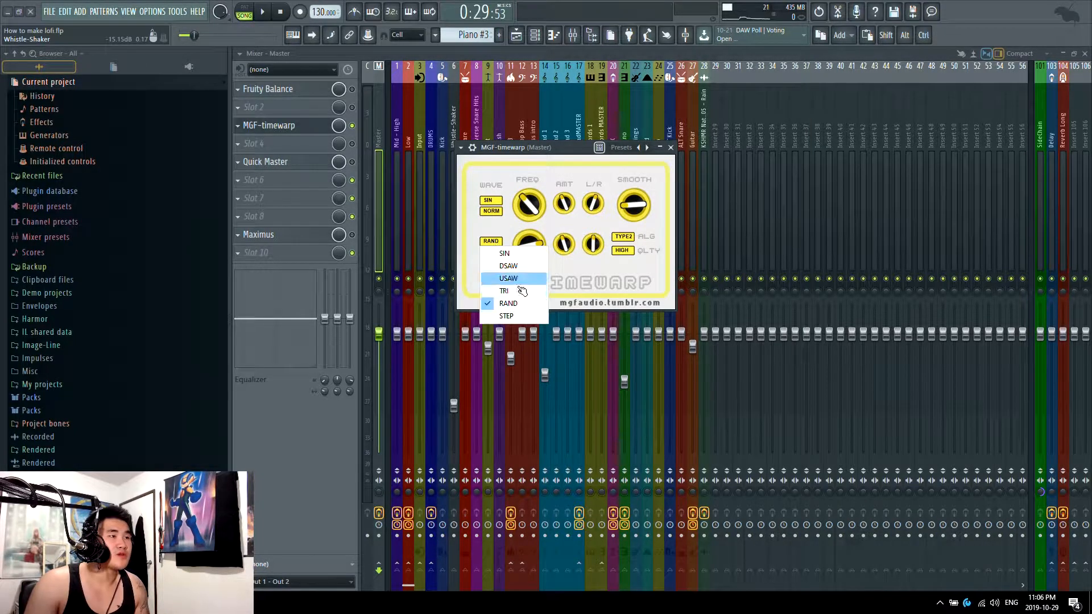
left_click(504, 254)
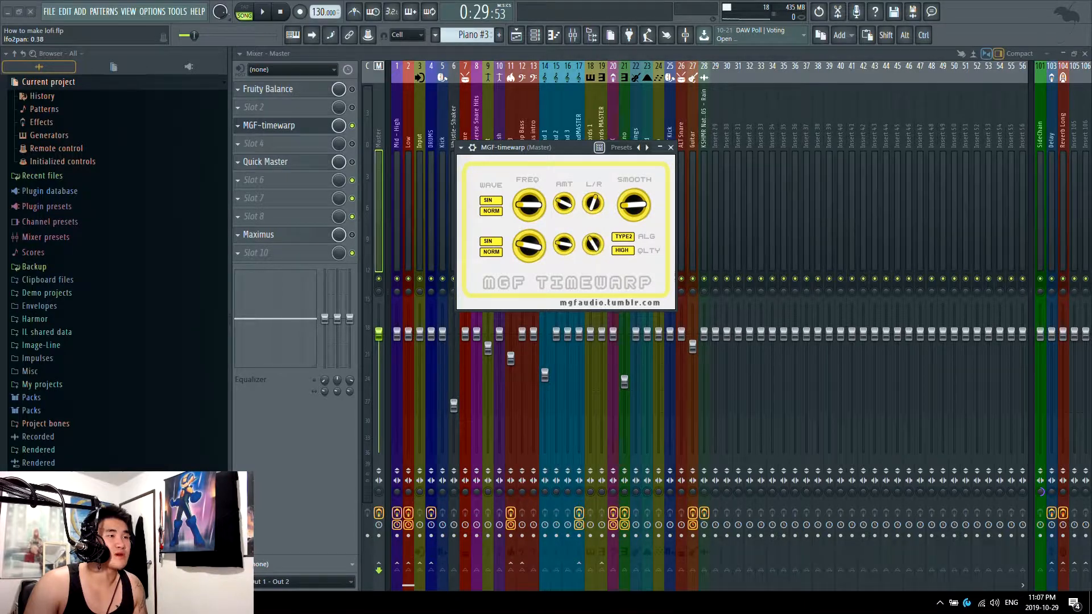
left_click_drag(562, 148, 544, 148)
key("space")
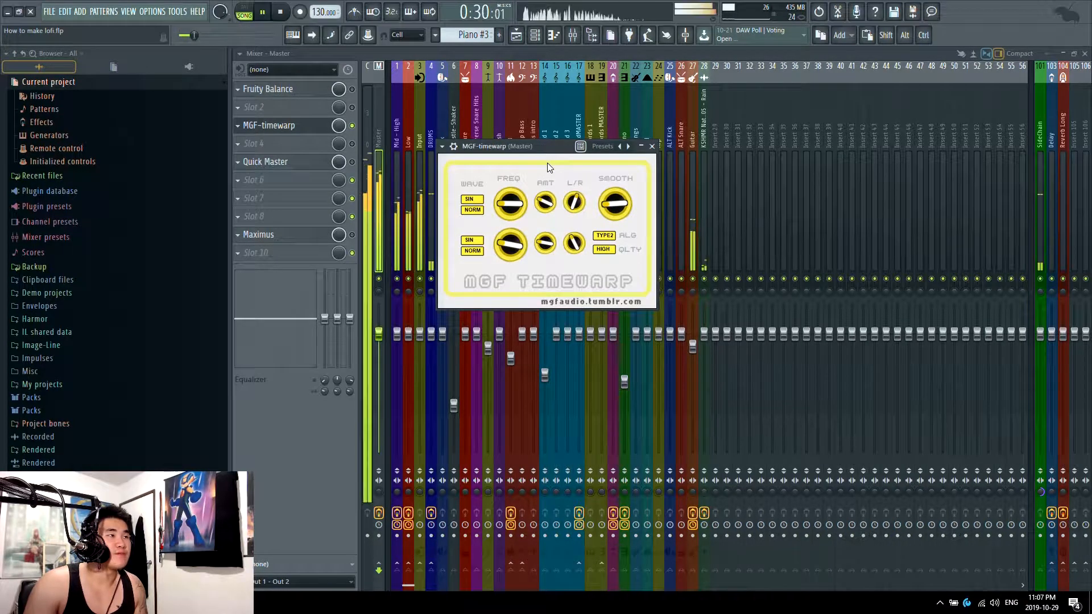
left_click(307, 130)
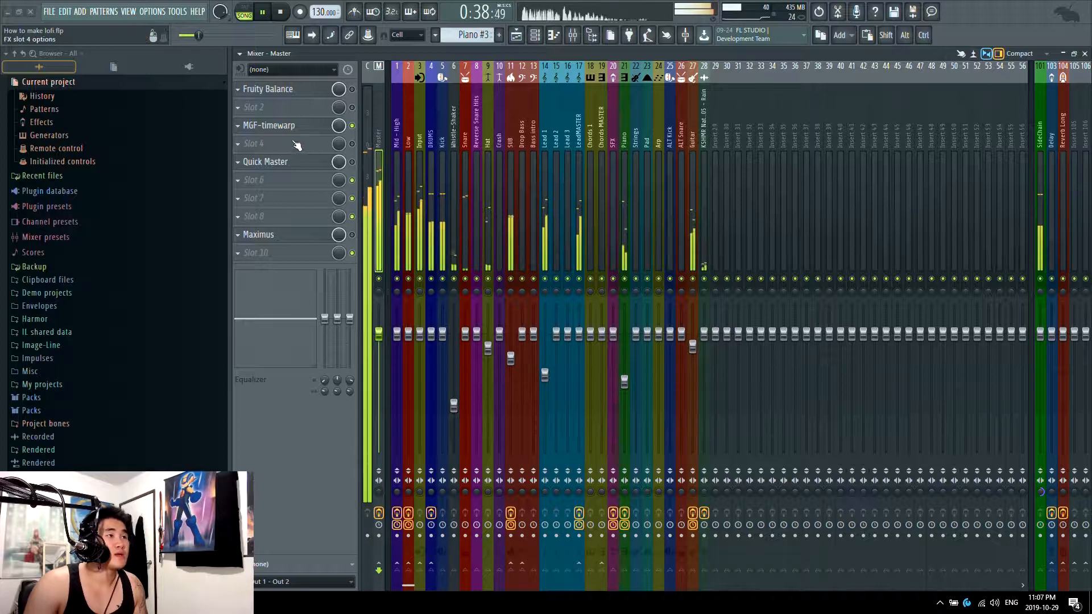
key("space")
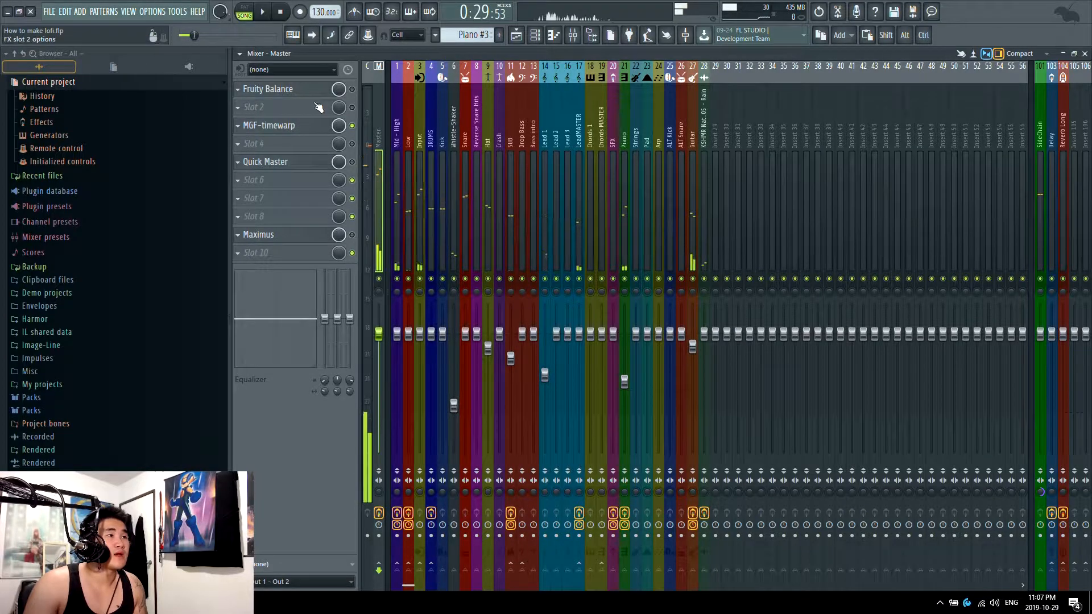
Compare playback from bar 17 with the Master's MGF-timewarp bypassed and switched on again
left_click(308, 129)
left_click(308, 129)
left_click(352, 126)
key("space")
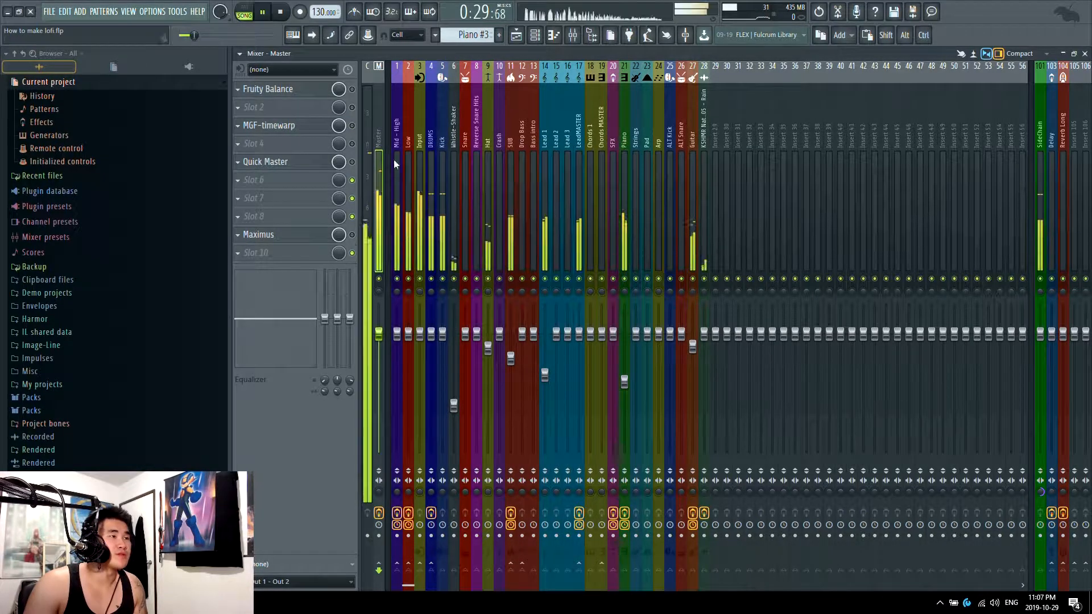
key("space")
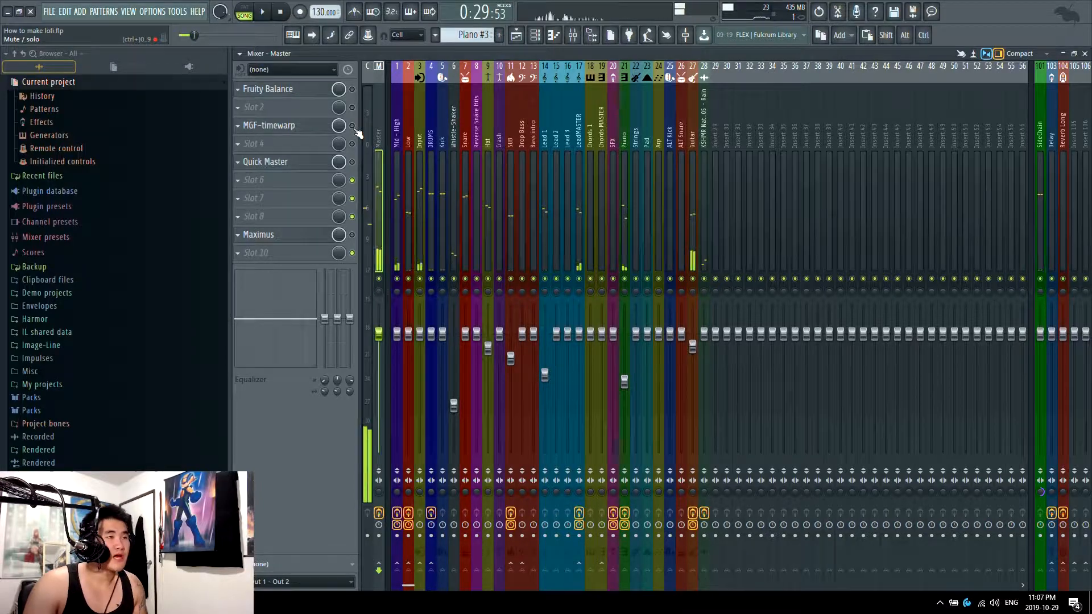
key("space")
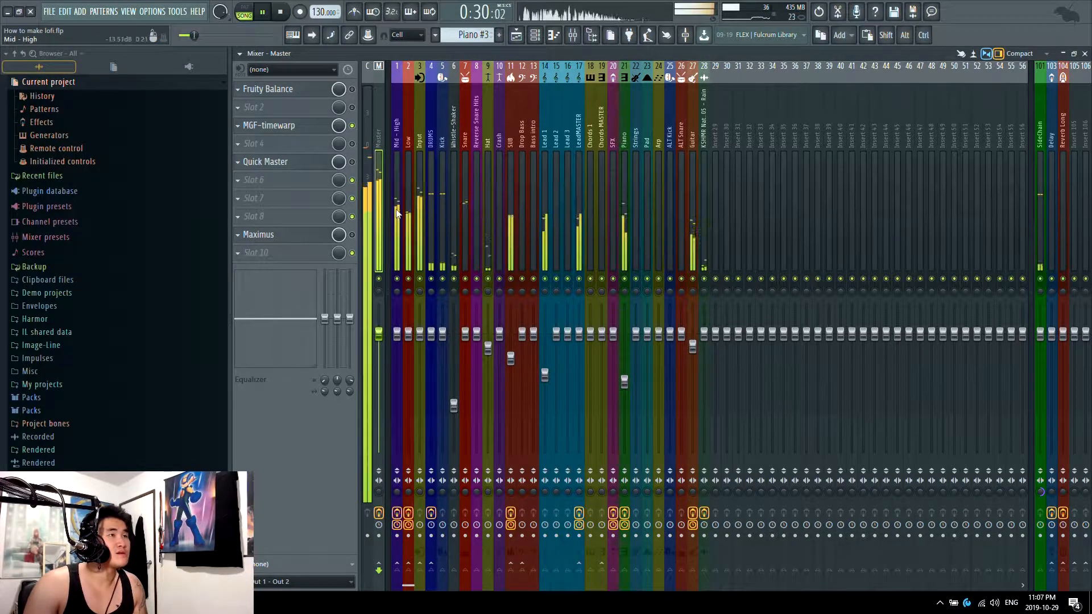
Check the MGF-timewarp settings and replay the section from bar 17 with the effect enabled
left_click(295, 132)
key("space")
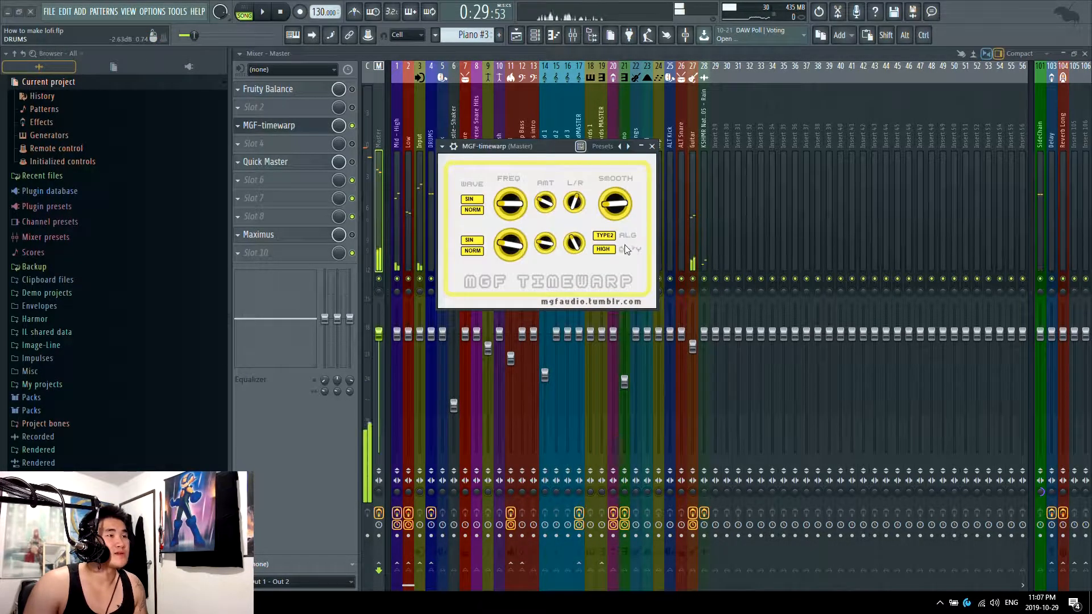
left_click(300, 125)
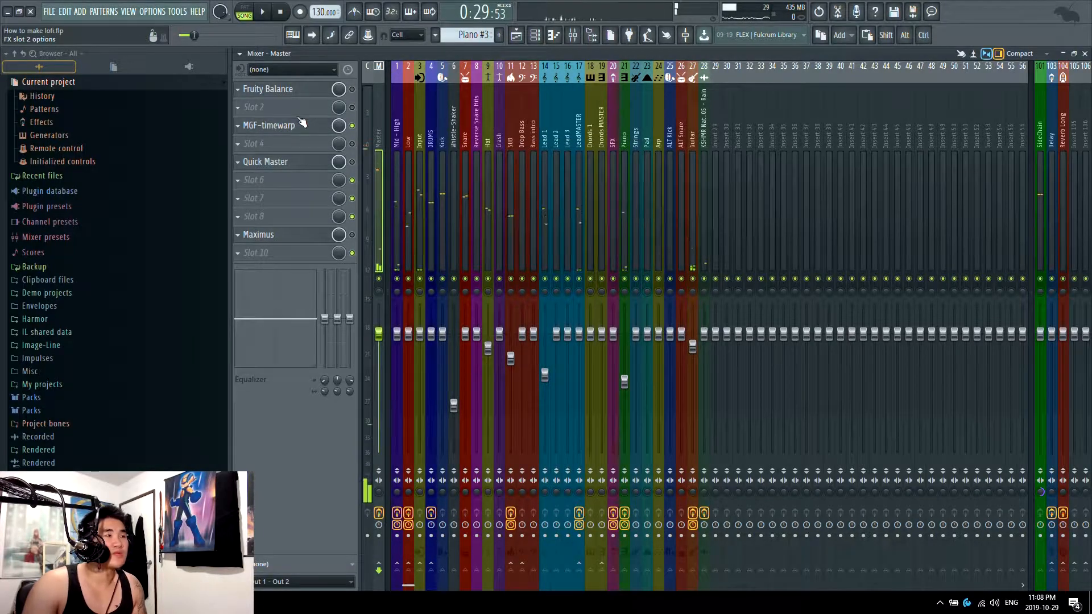
key("space")
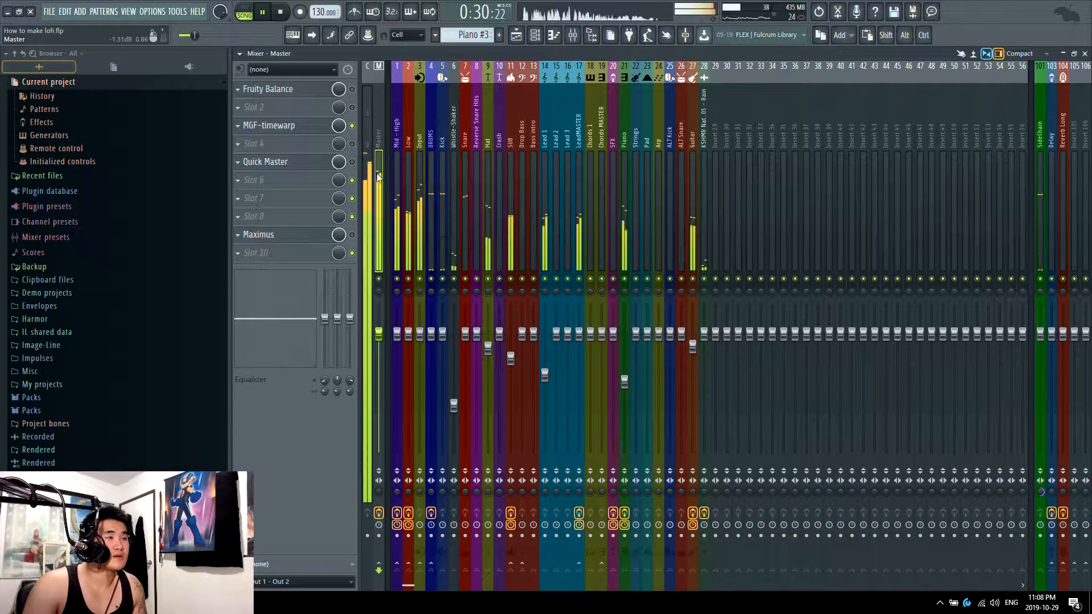
key("space")
Look at the Fruity Balance settings on the Master track, close the plugin and enable the effect
left_click(312, 94)
left_click(311, 95)
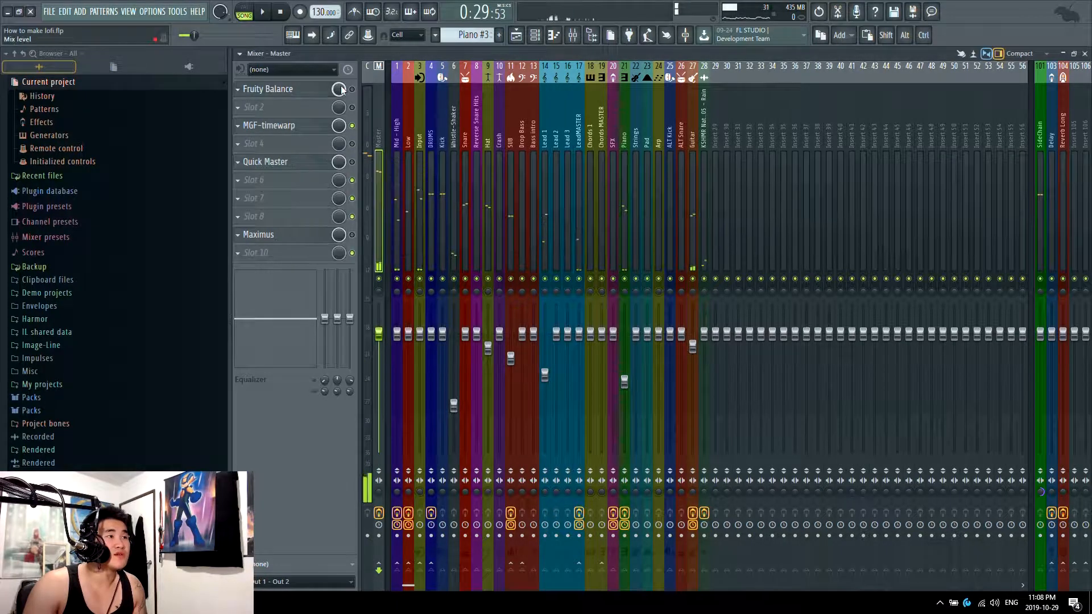
left_click(309, 92)
left_click(310, 94)
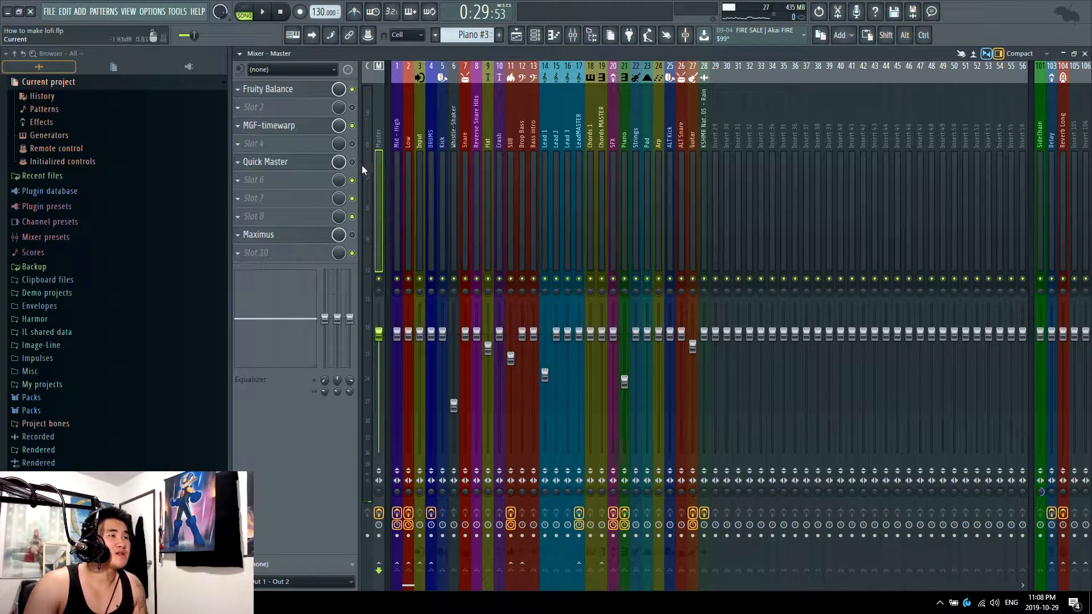
Enable Quick Master on the Master track, audition it from bar 17 and close the plugin
left_click(327, 165)
left_click_drag(624, 204, 594, 200)
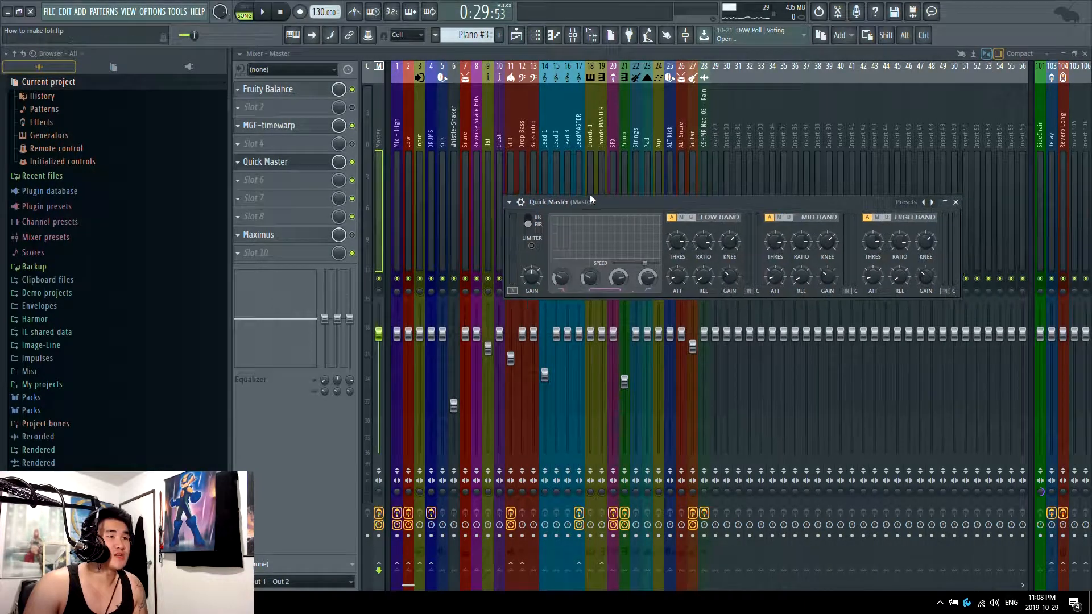
key("space")
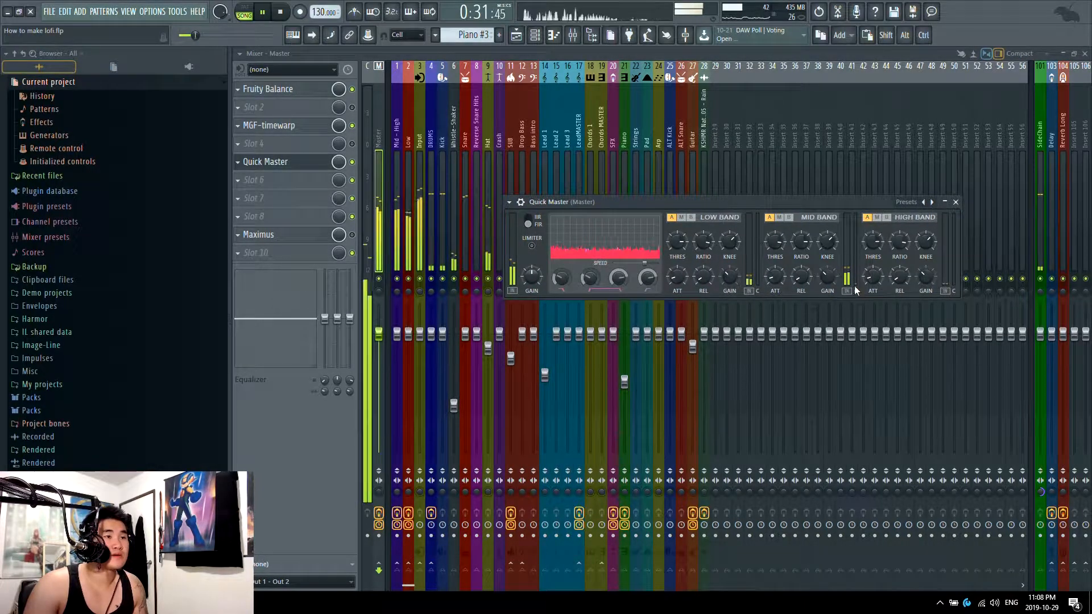
key("space")
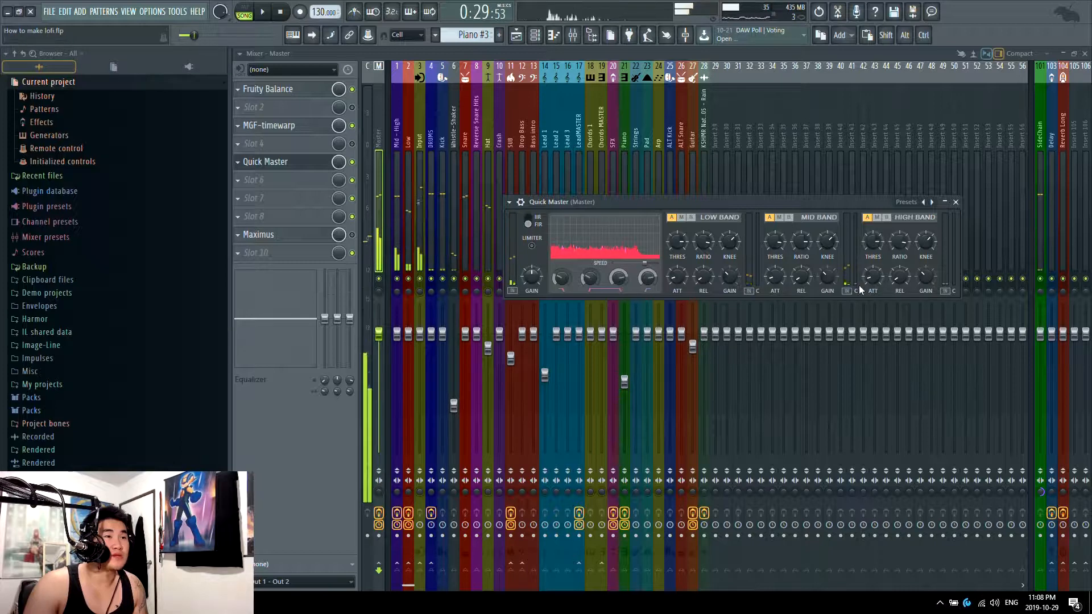
left_click(309, 164)
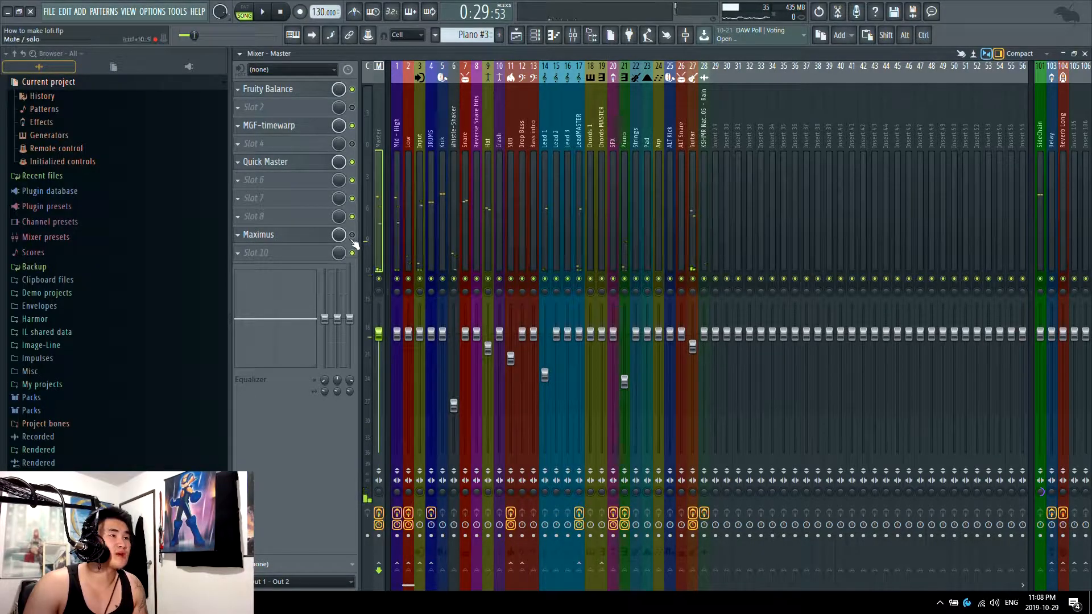
Return to the playlist and play the arrangement from bar 11 through the Master effects
left_click(516, 34)
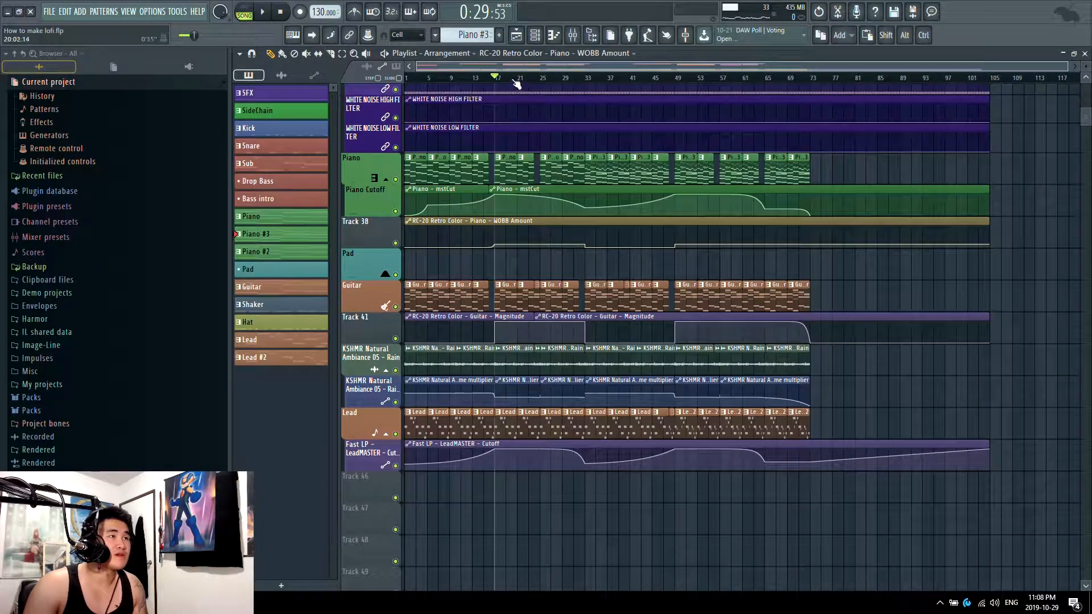
left_click_drag(511, 77, 460, 77)
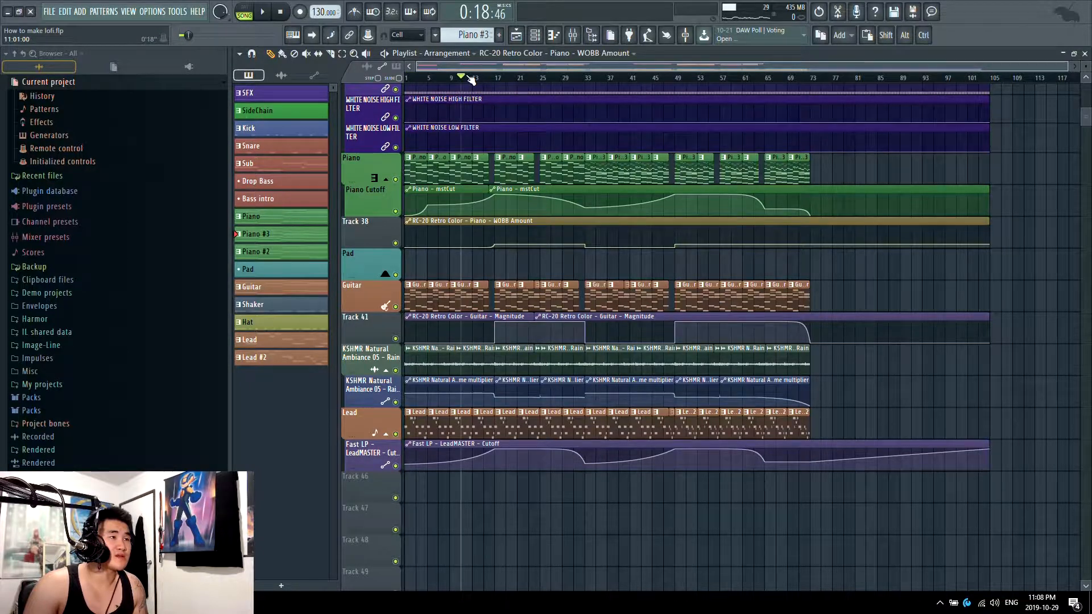
key("space")
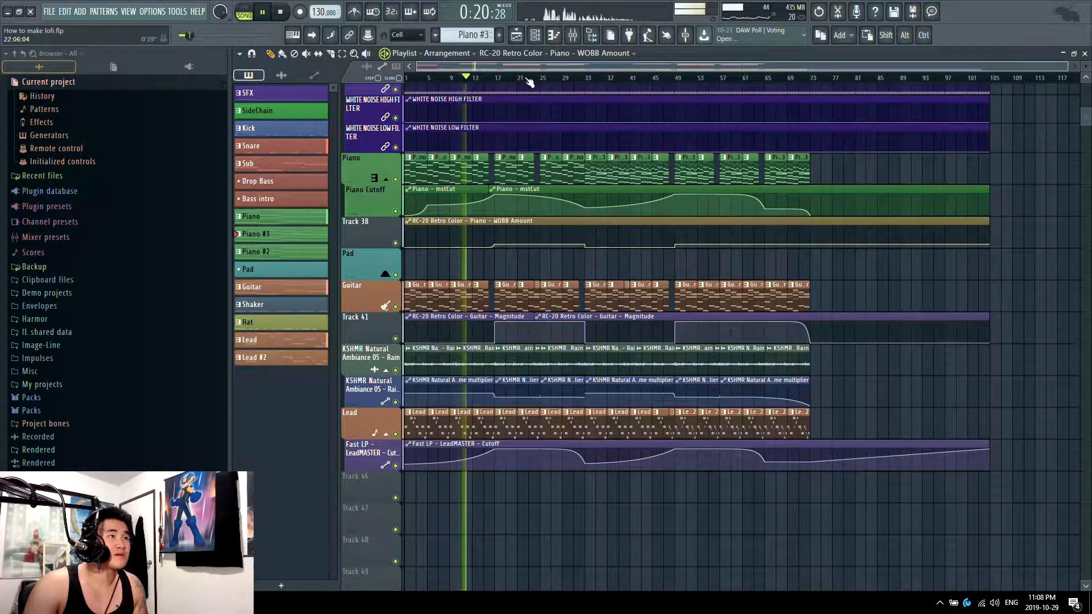
scroll(506, 84, "up", 2)
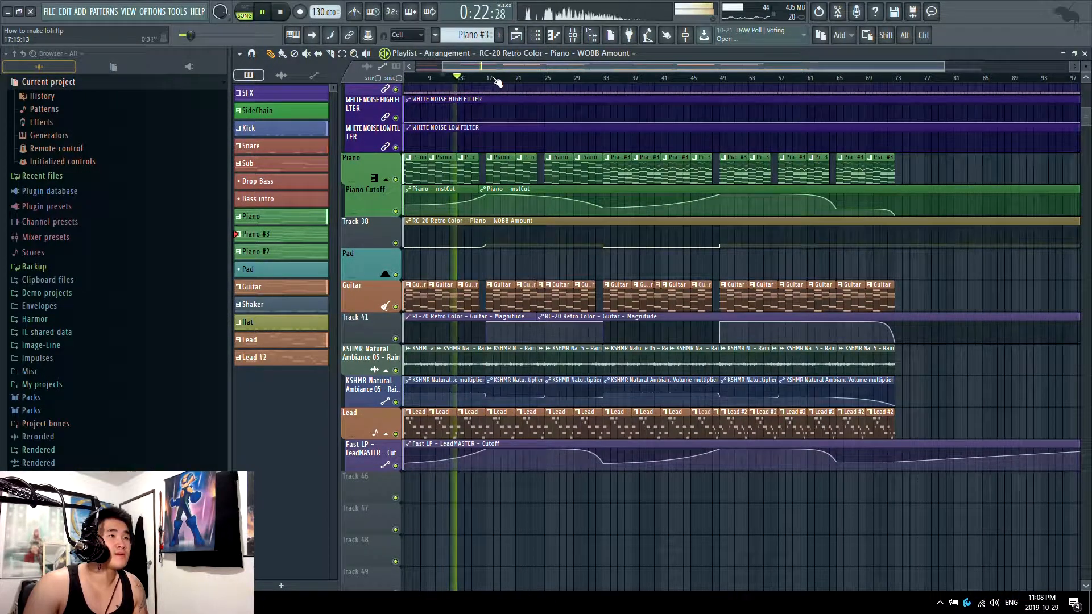
Listen to the arrangement through to bar 17 in the playlist and stop playback
key("F9")
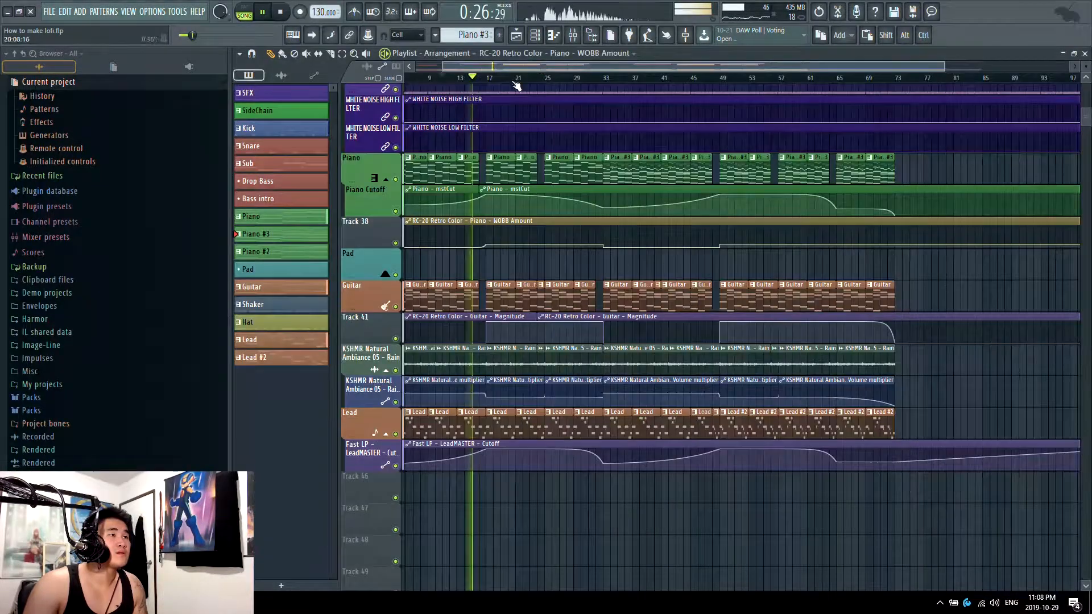
key("F5")
scroll(504, 85, "up", 2)
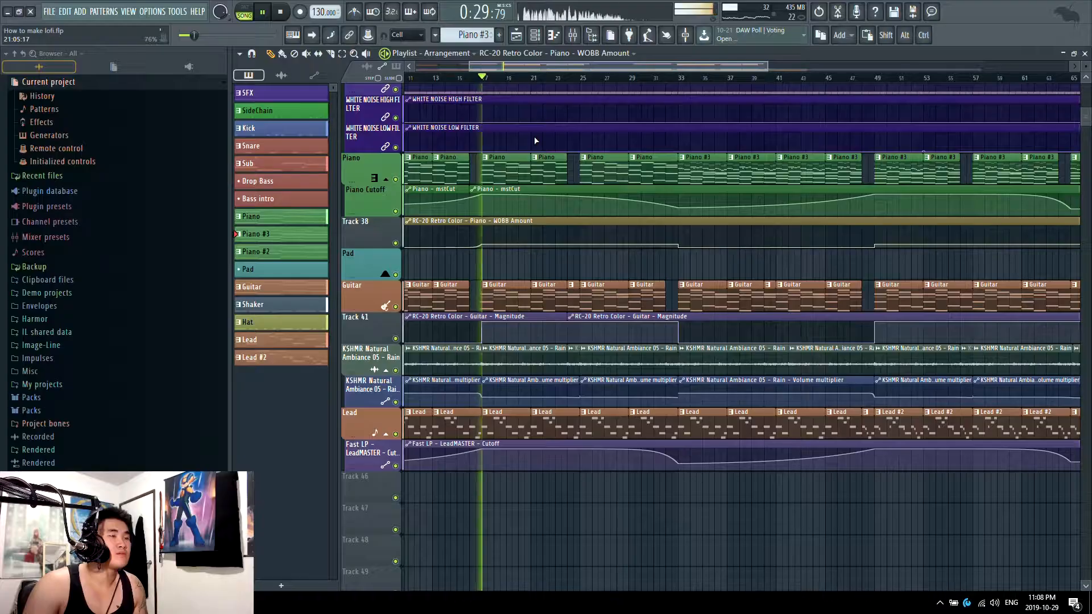
key("space")
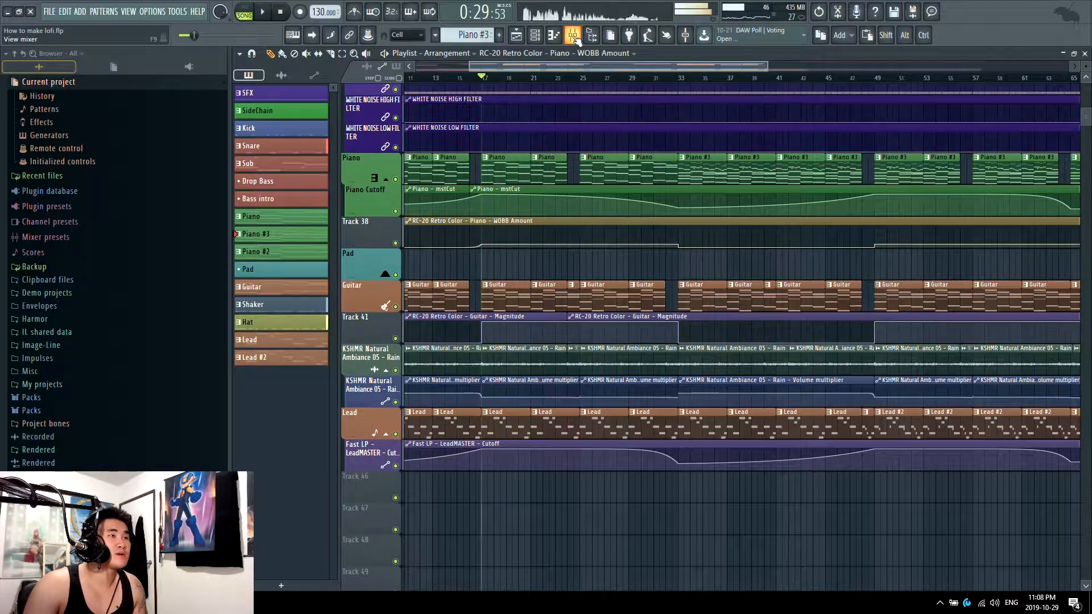
Open the mixer and bypass MGF-timewarp and the other active effects on the Master track
left_click(572, 35)
left_click(292, 132)
left_click_drag(292, 131, 302, 203)
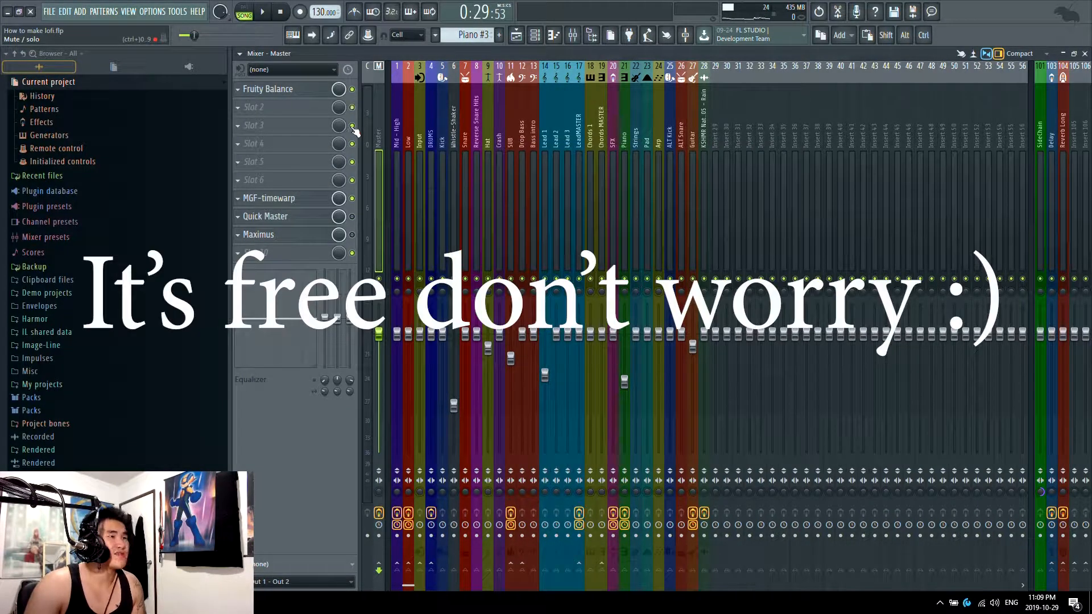
left_click(352, 198)
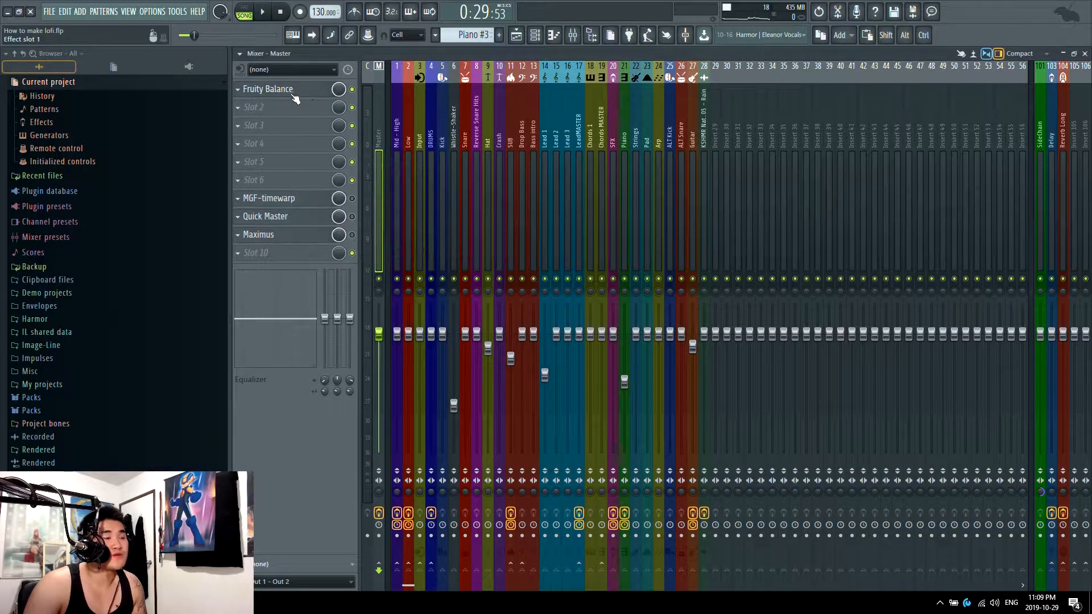
Add Fruity Parametric EQ 2 to the Master's second slot and make band 7 a low-pass at about 13 kHz
left_click(318, 106)
left_click(464, 102)
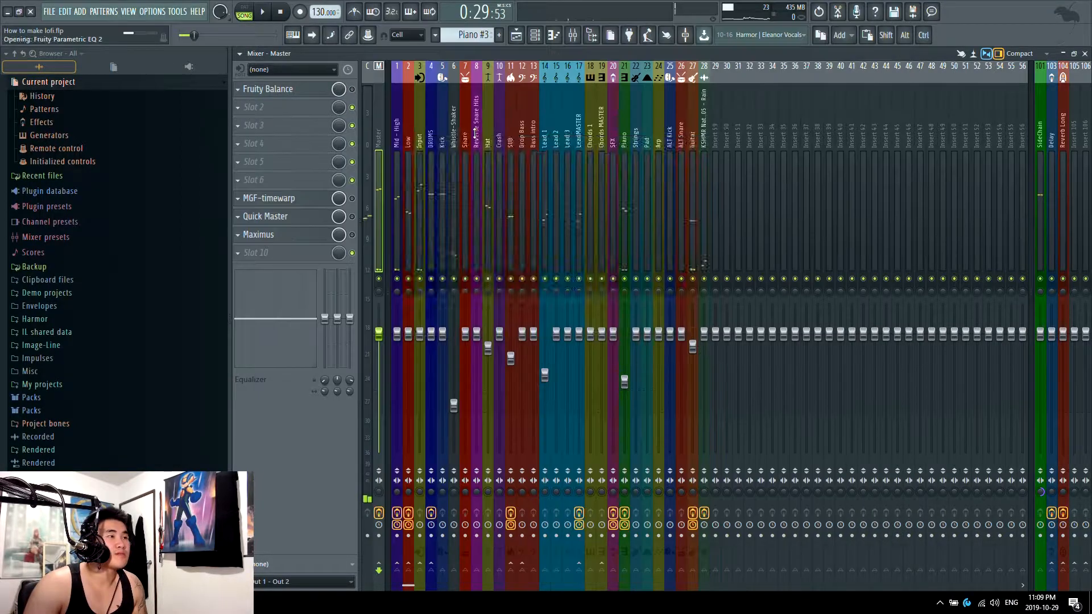
right_click(607, 236)
mouse_move(638, 271)
left_click(671, 264)
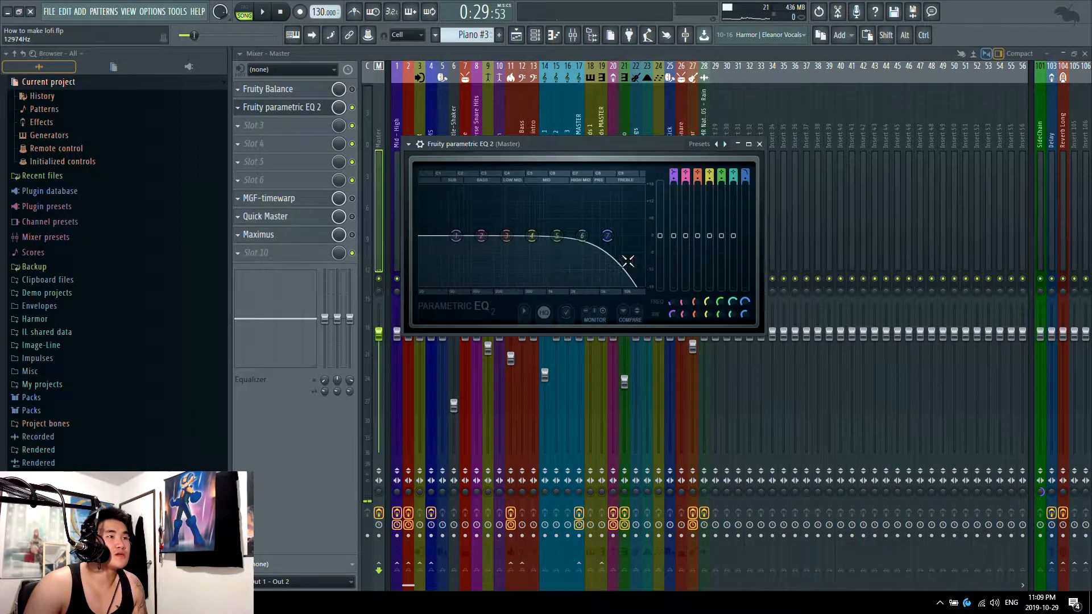
left_click_drag(608, 235, 614, 236)
Make band 1 of the Master EQ a steep high-pass filter at about 25 Hz
right_click(455, 235)
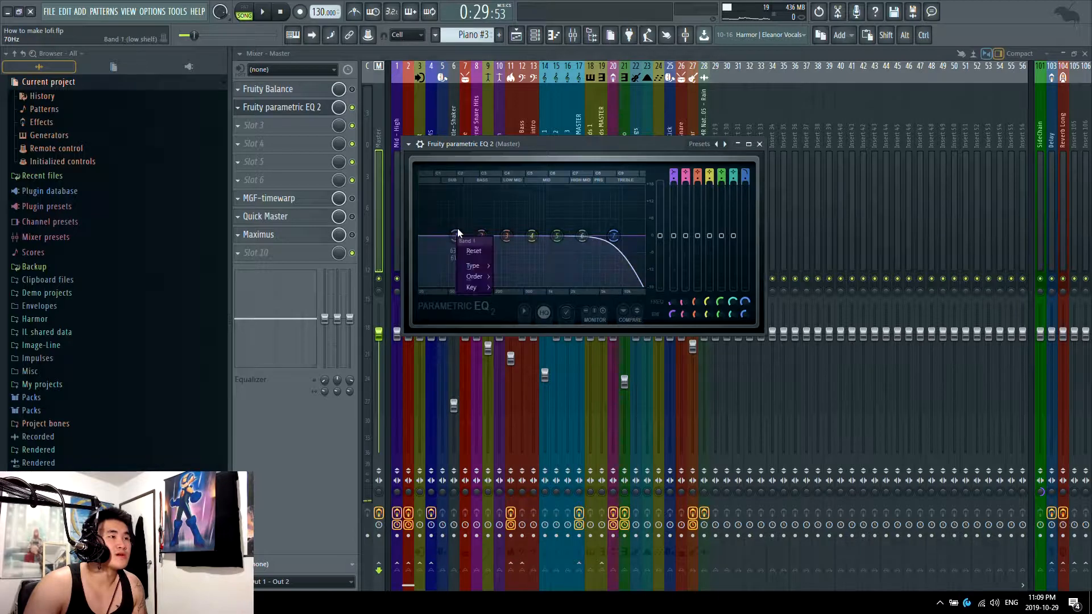
mouse_move(471, 267)
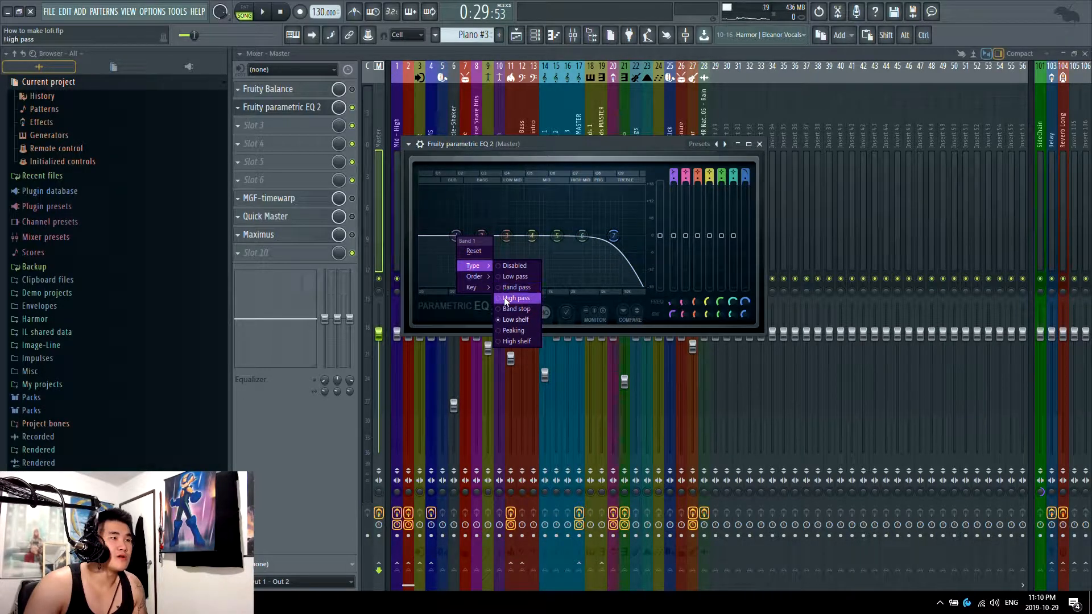
left_click(506, 297)
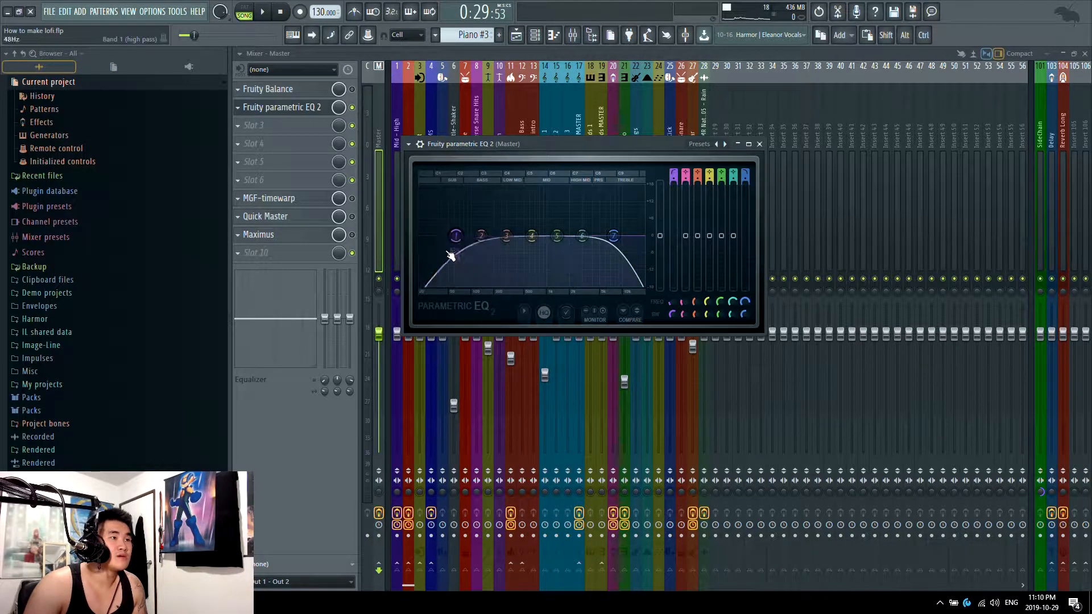
right_click(455, 236)
left_click(499, 277)
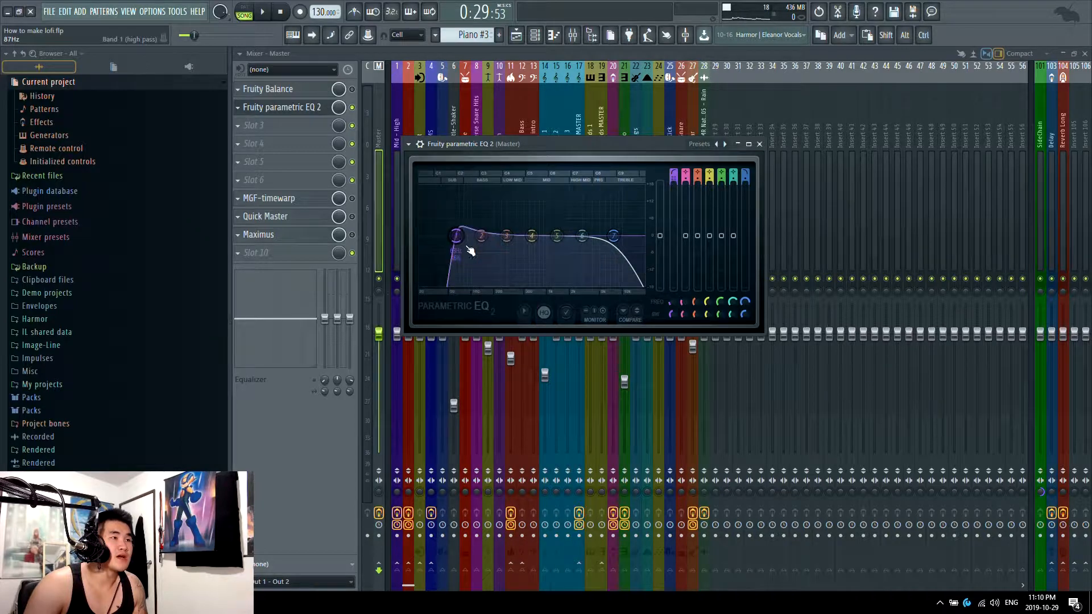
left_click_drag(462, 248, 435, 247)
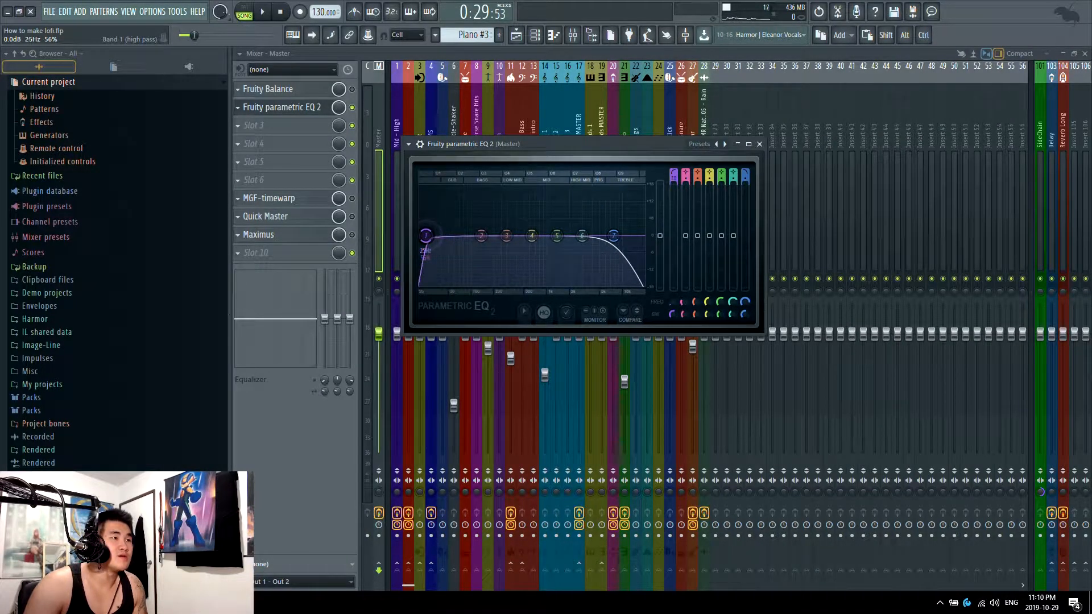
Lower the EQ's band 7 low-pass cutoff to about 4 kHz during playback and look at its order and type options
mouse_move(613, 236)
left_mouse_down()
mouse_move(643, 236)
mouse_move(594, 236)
left_mouse_up()
key("space")
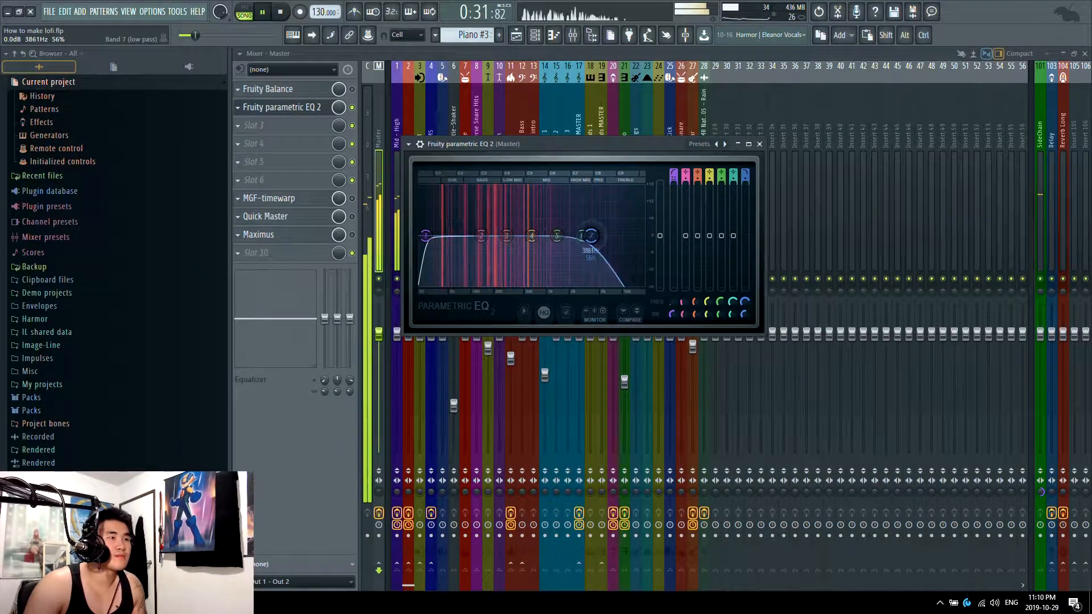
right_click(595, 235)
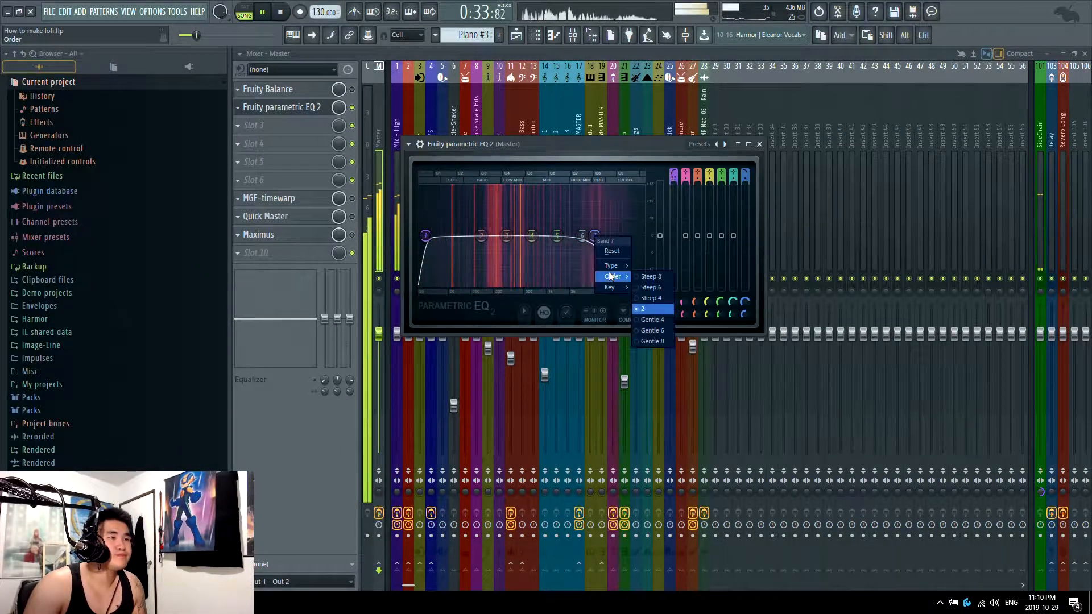
mouse_move(610, 265)
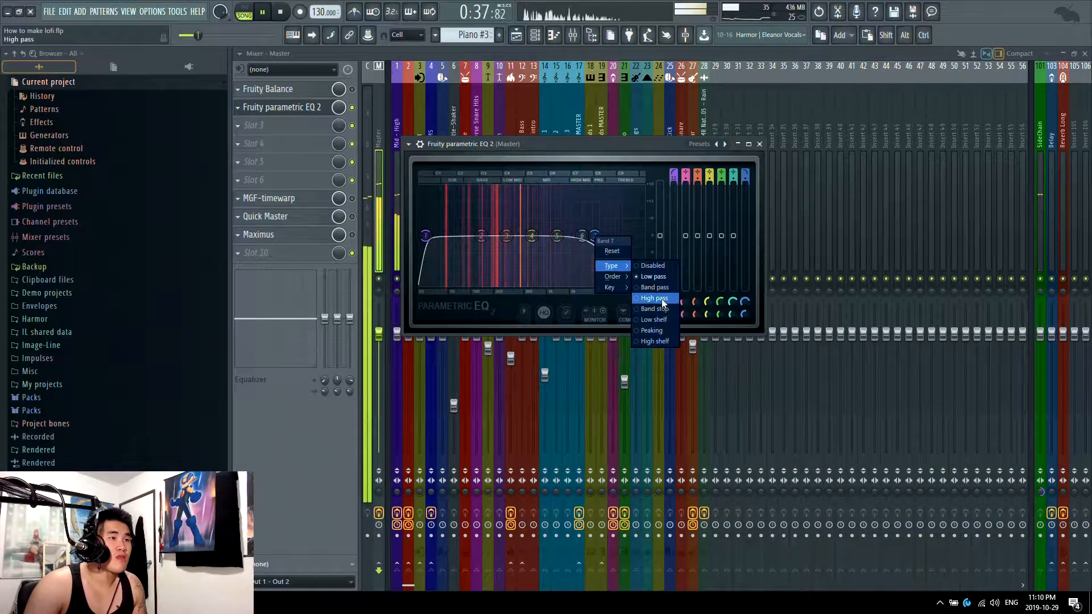
Add RC-20 Retro Color to the Master's third slot and load its INIT preset
left_click(310, 128)
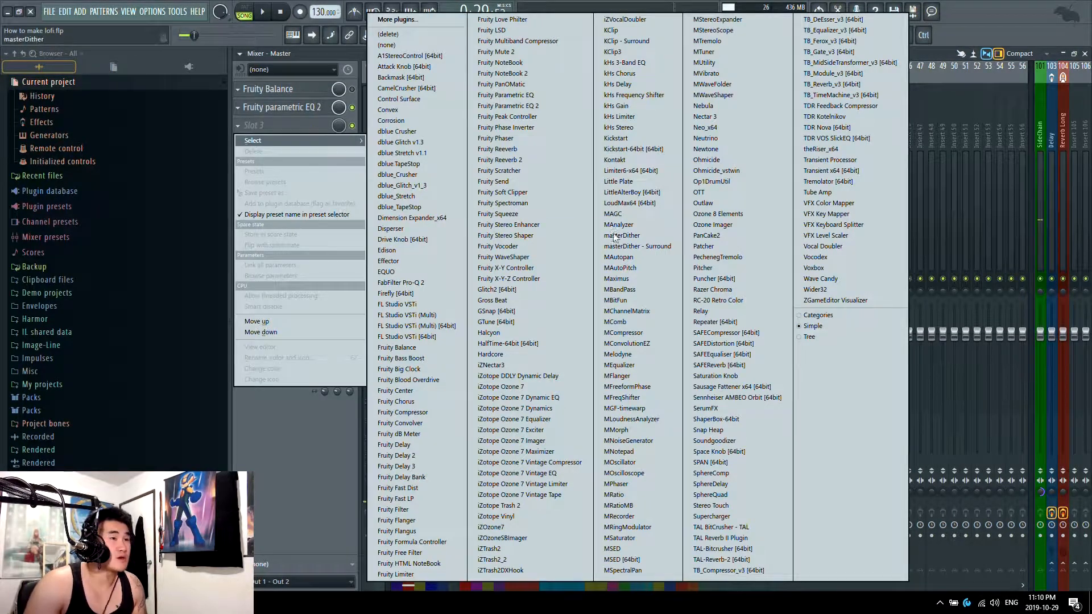
left_click(713, 301)
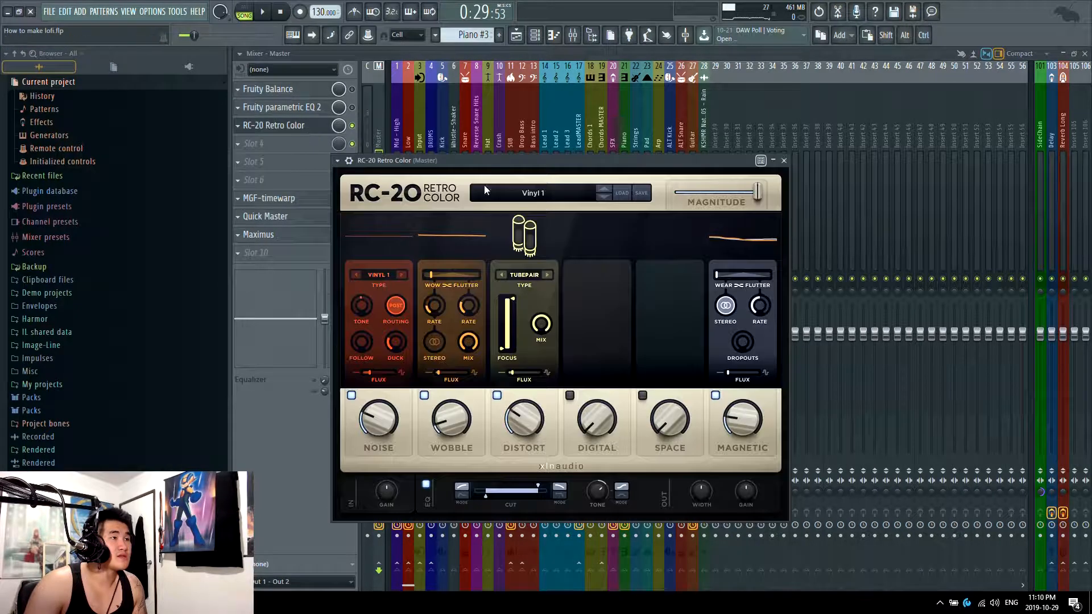
left_click(572, 204)
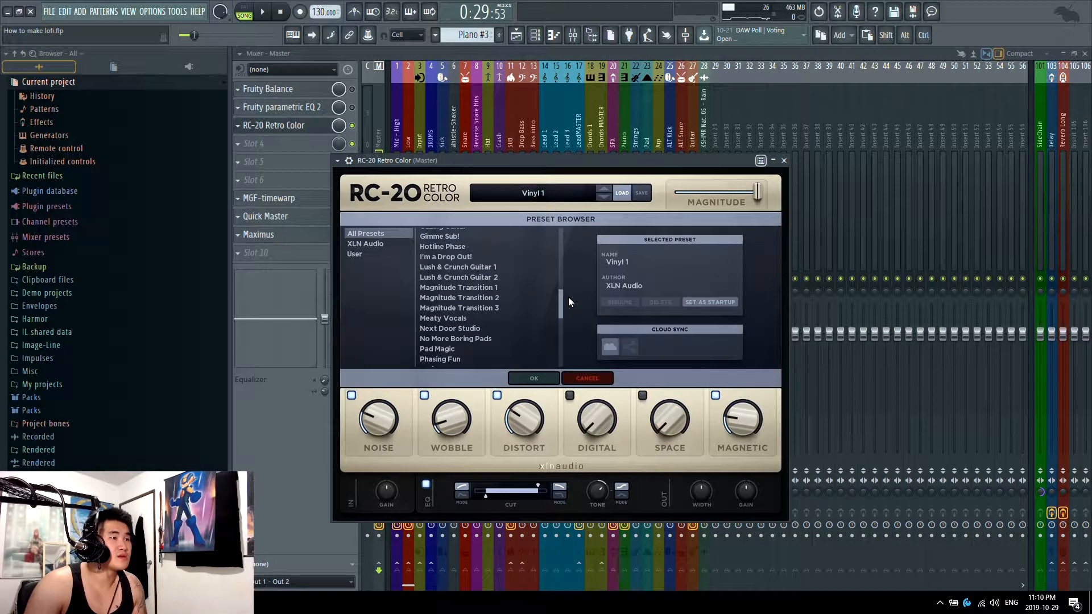
scroll(544, 234, "up", 10)
left_click(510, 233)
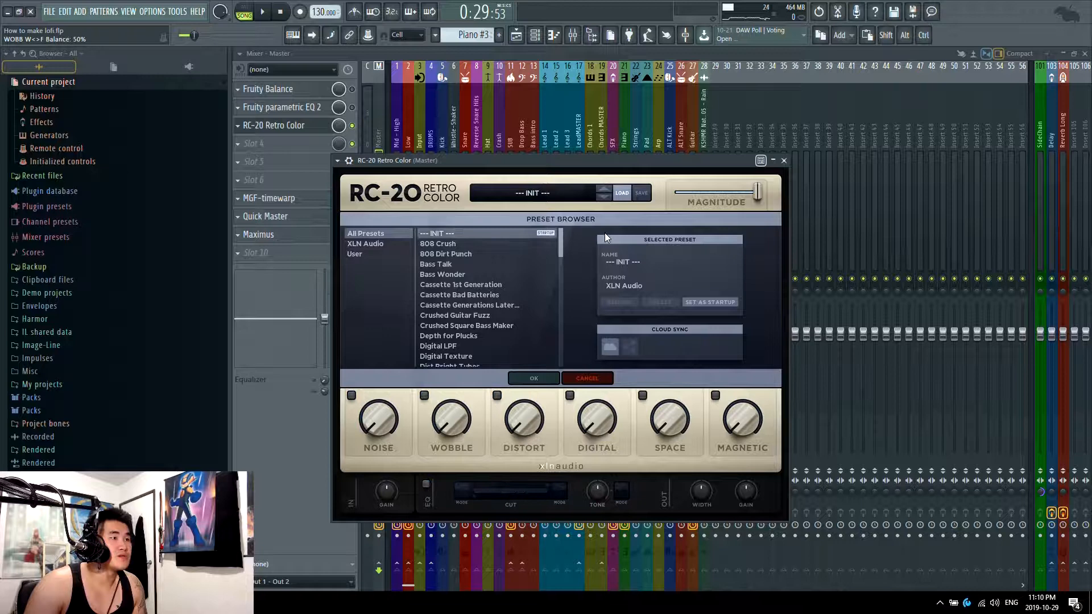
left_click(545, 378)
key("space")
key("space")
Enable RC-20's Wobble module at 3%, turn on its stereo mode and set the wow rate to about 0.4 Hz
left_click(444, 413)
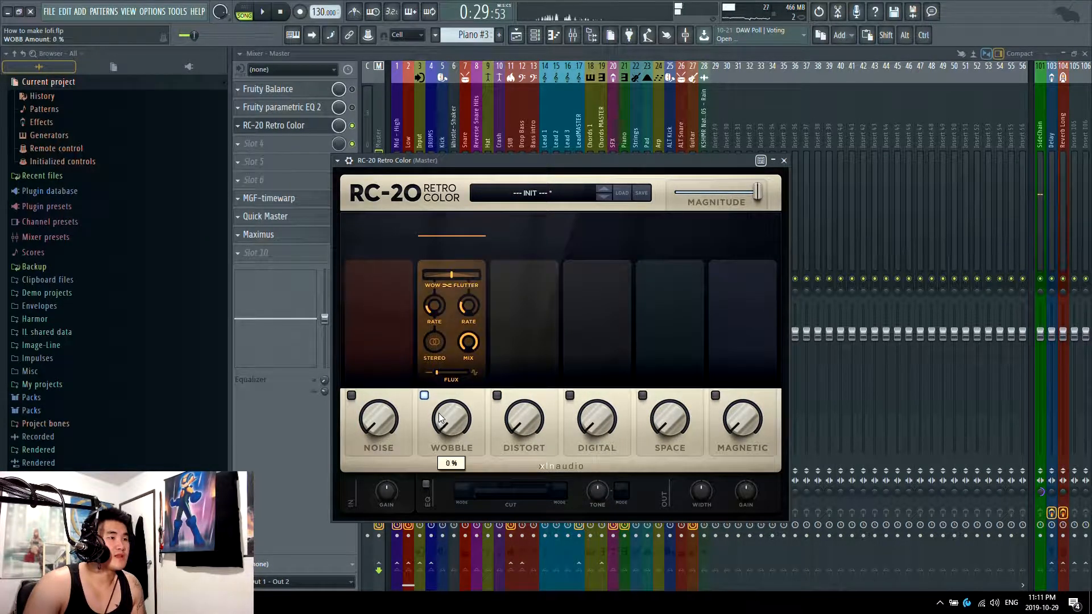
left_click_drag(443, 416, 451, 397)
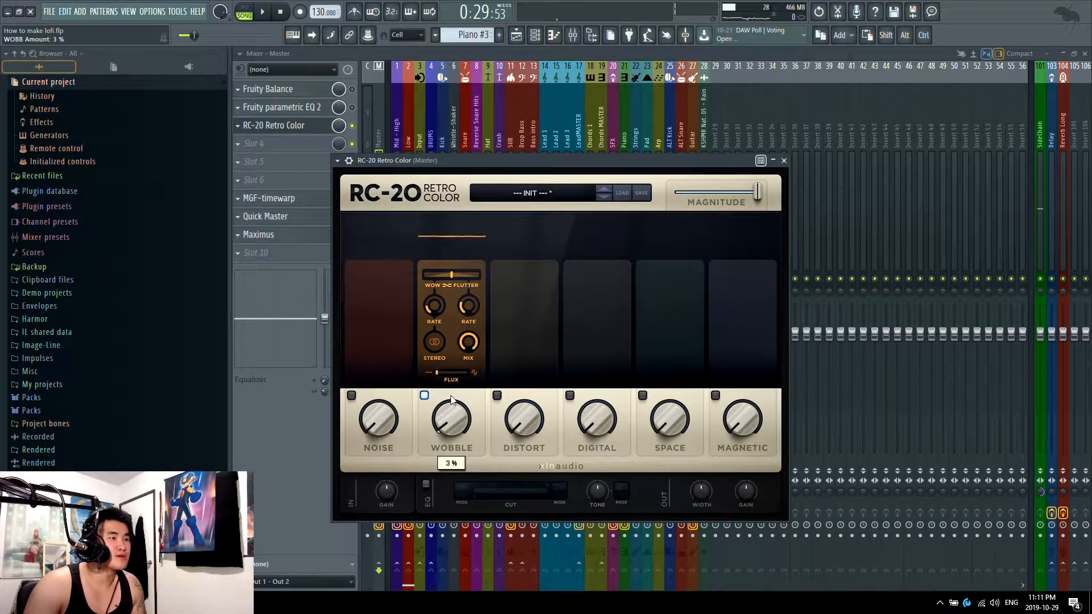
left_click_drag(437, 324, 460, 182)
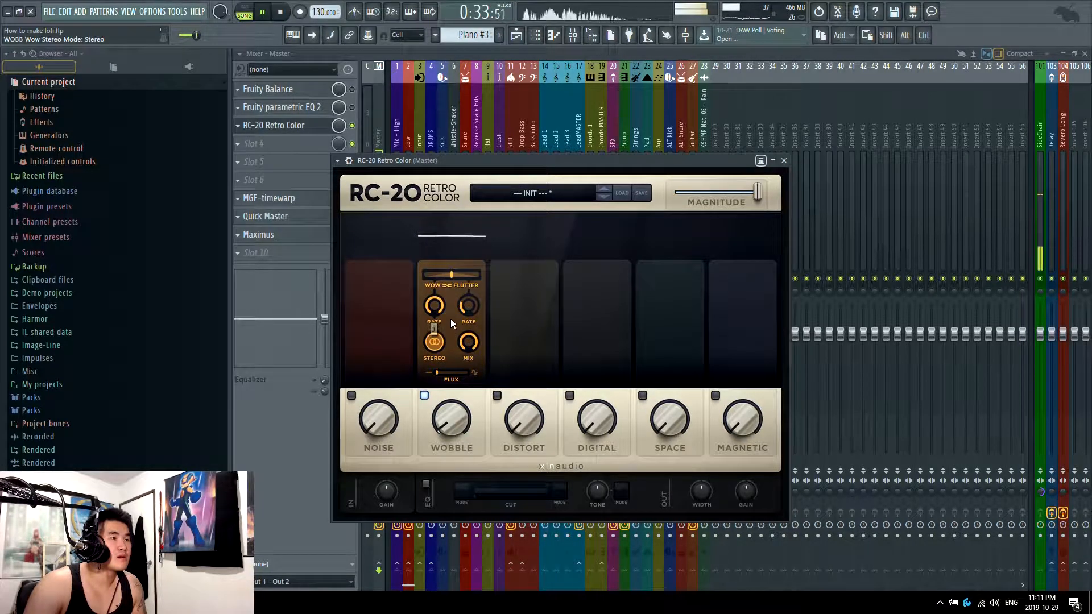
left_click_drag(477, 307, 422, 343)
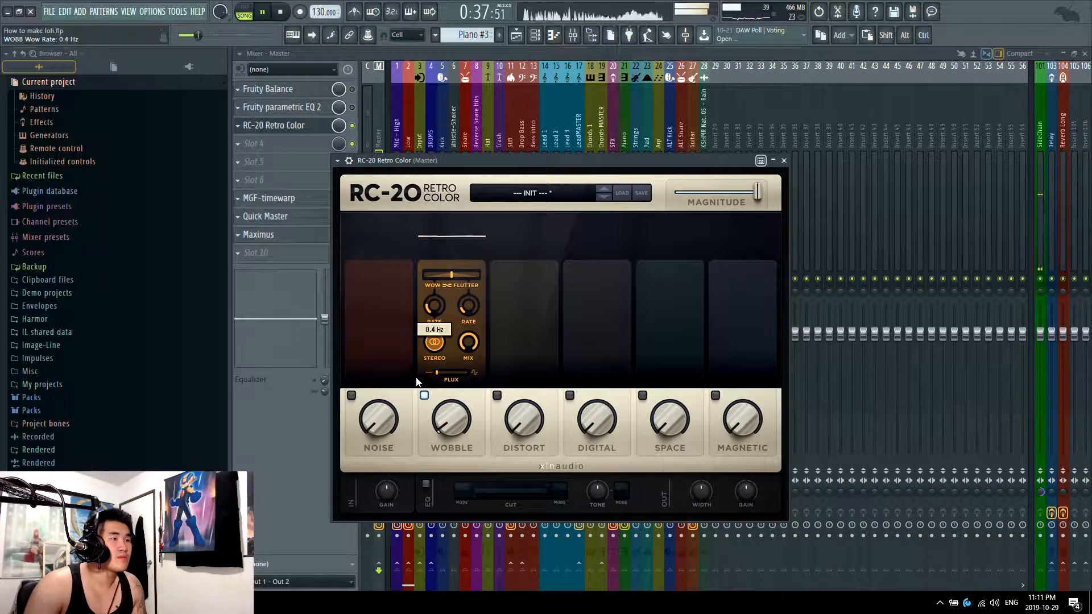
Rebalance the wobble toward wow, with a flutter rate of about 8.9 Hz and a wow rate of 0.3 Hz, adjusting the overall amount
left_click_drag(450, 421, 452, 318)
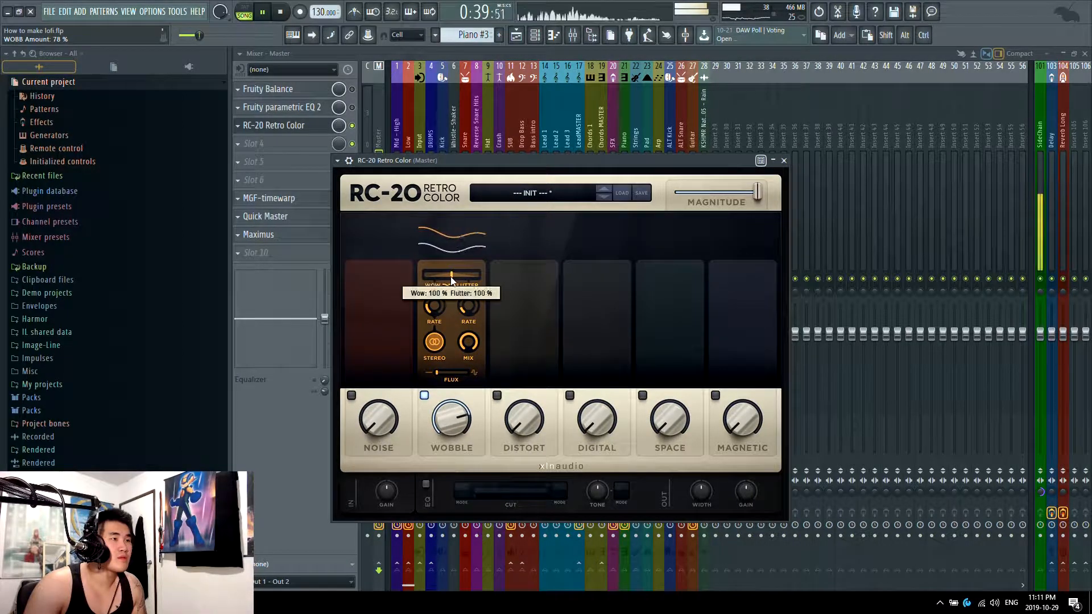
left_click_drag(451, 279, 467, 233)
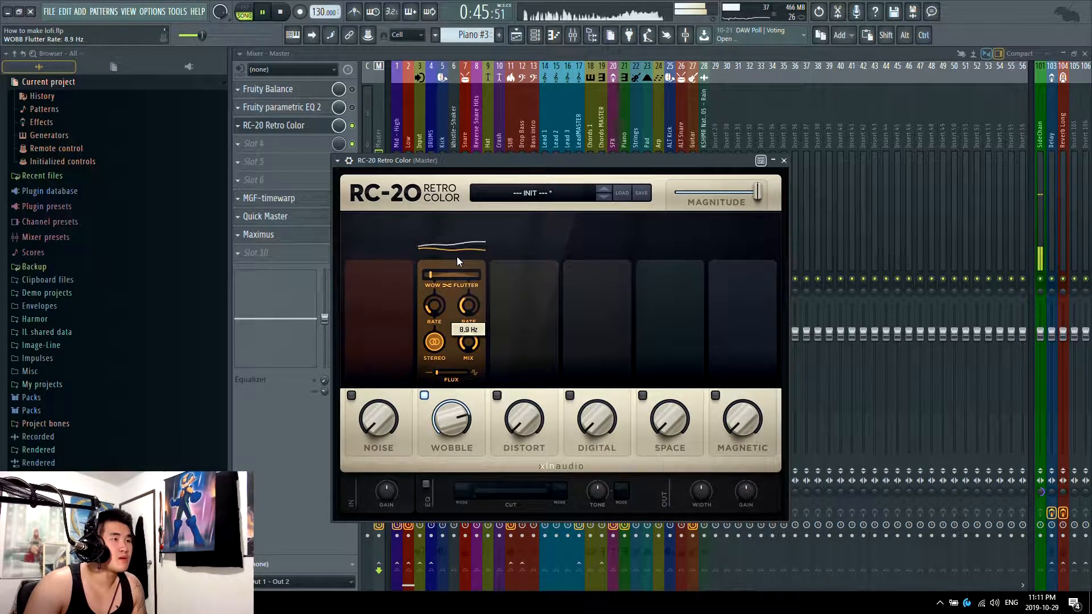
mouse_move(439, 305)
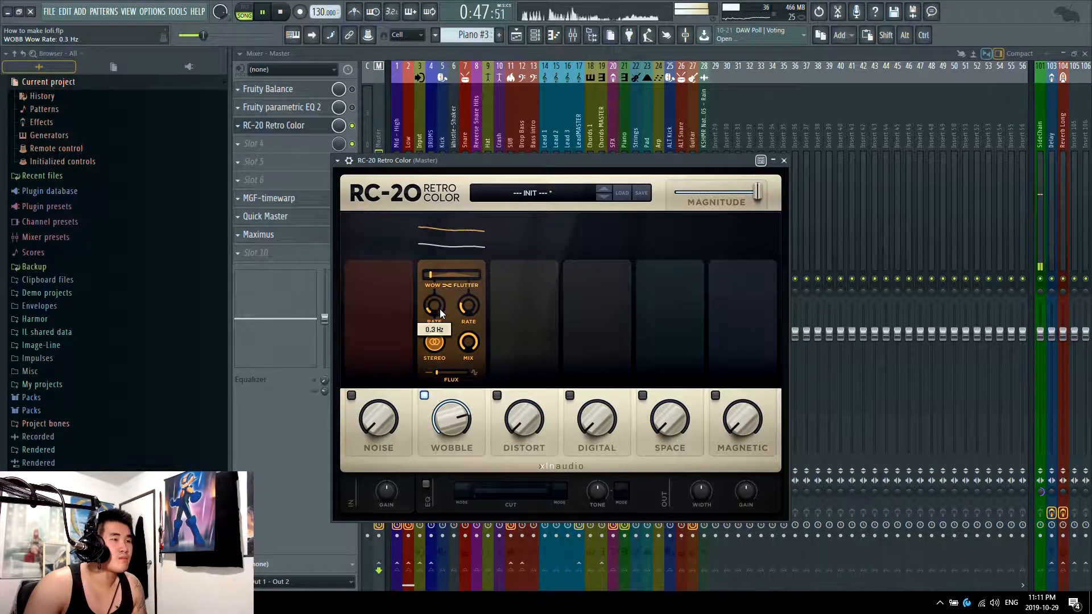
left_click_drag(427, 464, 420, 515)
Enable the Distort module at 25%, try the Zap type and settle on AirPressure
left_click(497, 395)
left_click_drag(522, 421, 527, 365)
left_click(526, 274)
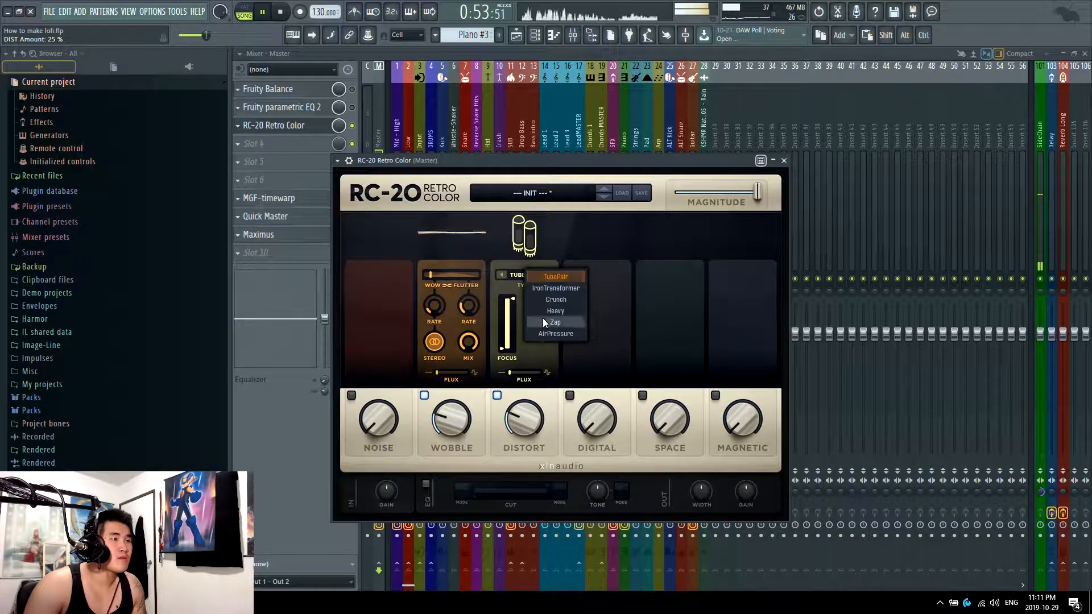
left_click(546, 324)
left_click(532, 275)
left_click(551, 337)
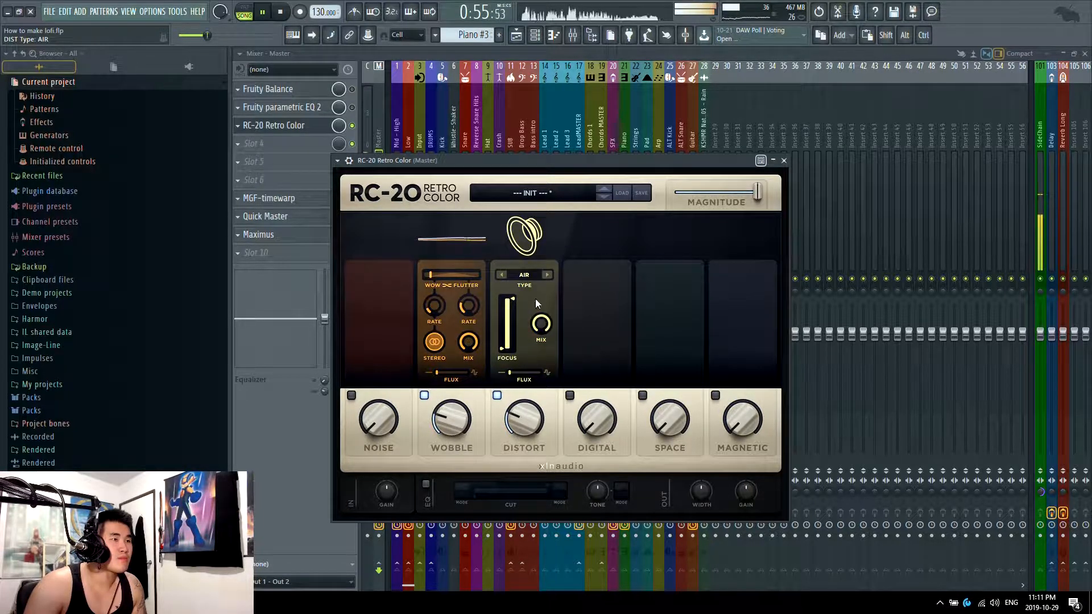
left_click_drag(518, 379, 518, 376)
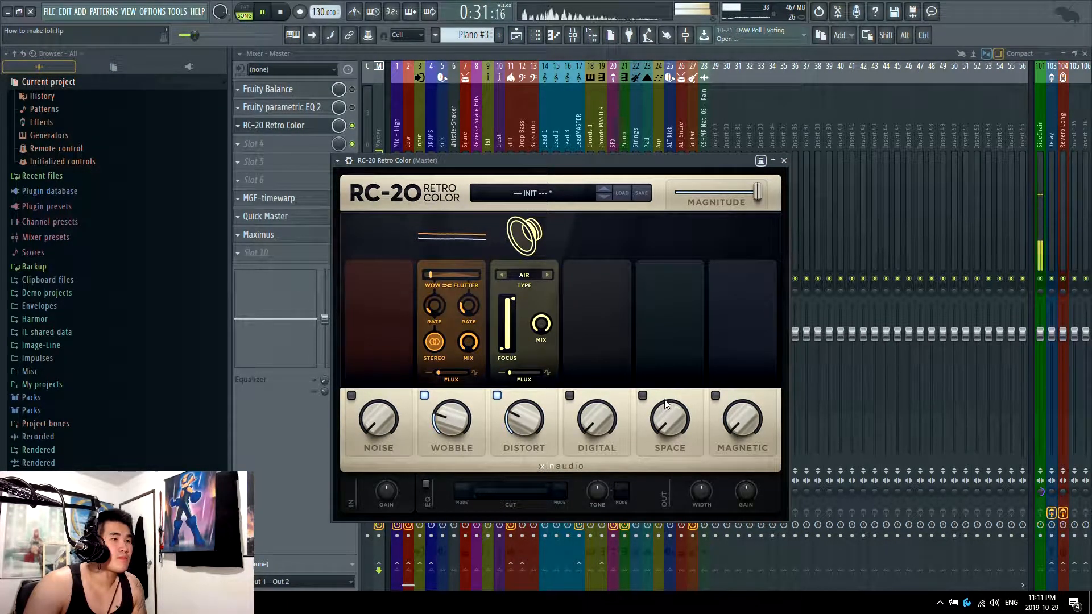
Enable the Magnetic module at 1% with dropouts at about 16% and a flutter rate of 23.0 Hz
left_click(716, 395)
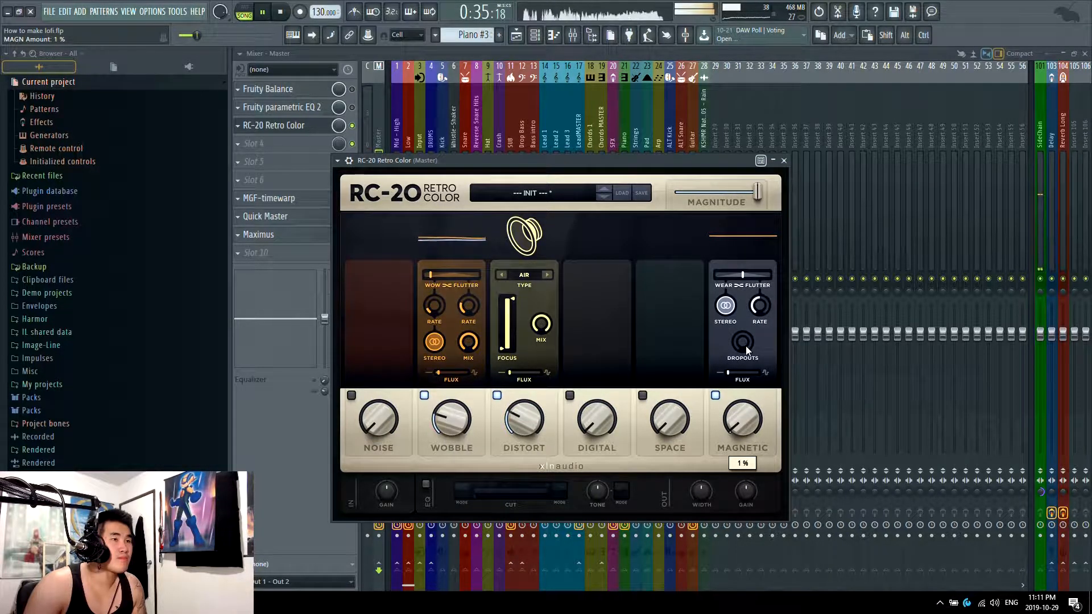
left_click_drag(745, 346, 746, 244)
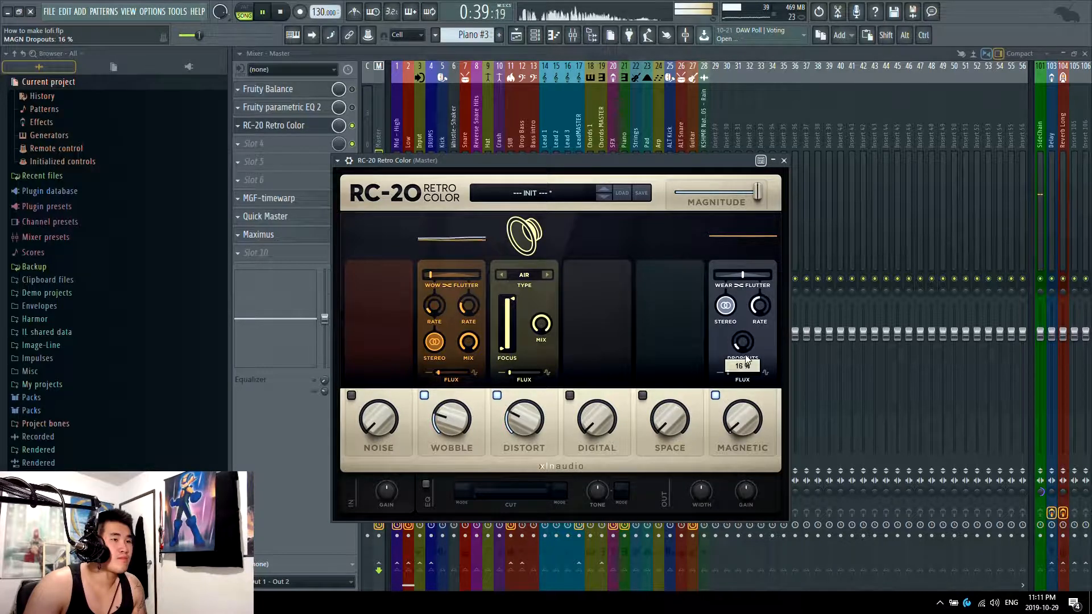
left_click_drag(752, 304, 752, 302)
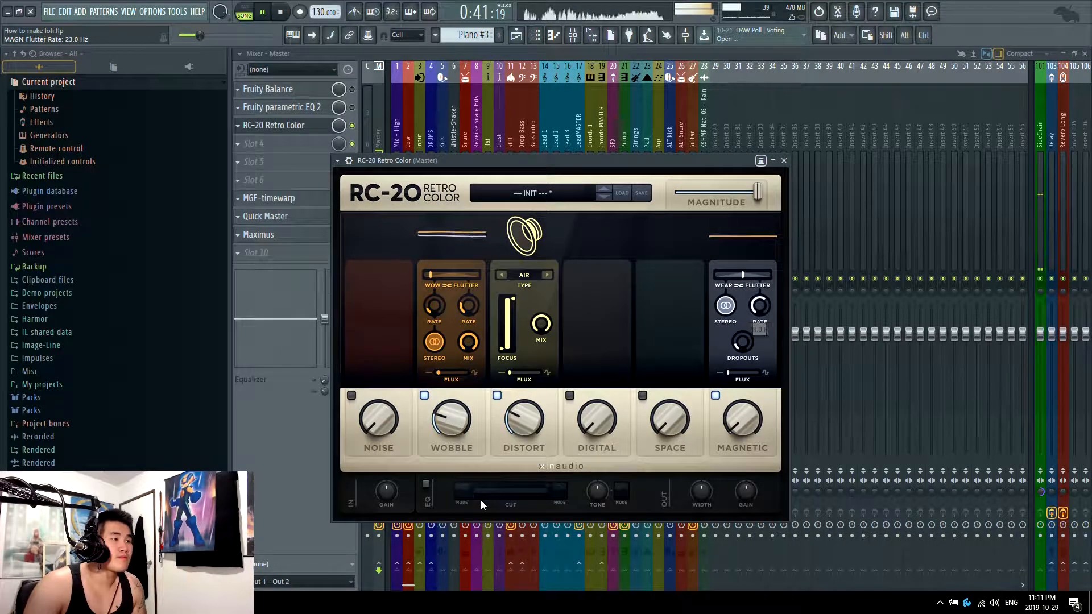
key("space")
Enable RC-20's output EQ with hard cut modes, setting the high cut to about 8434 Hz and the low cut to 40 Hz
left_click(427, 483)
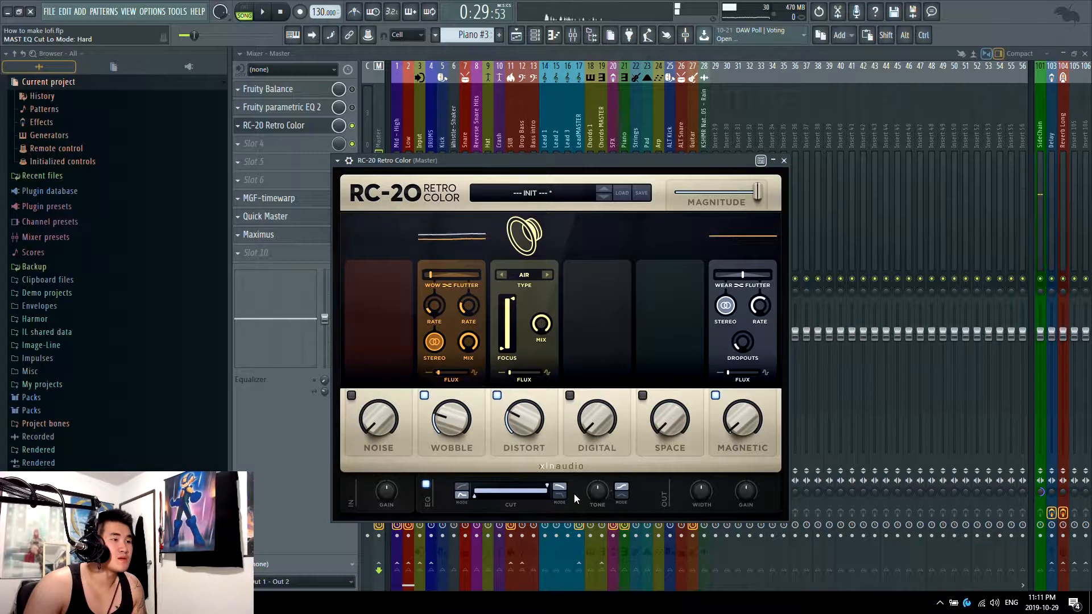
key("space")
left_click_drag(547, 488, 540, 482)
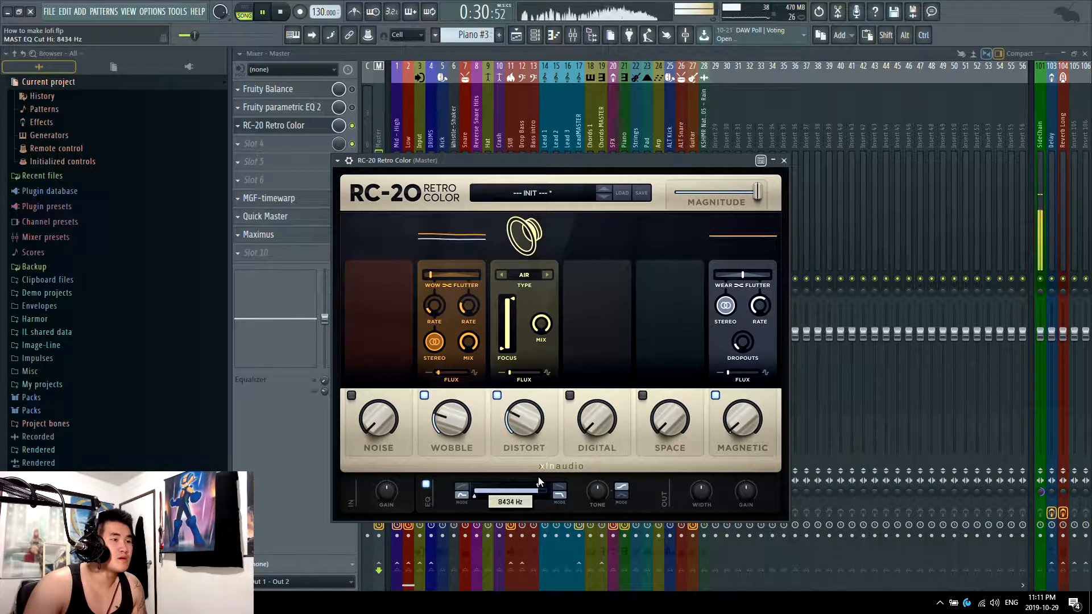
mouse_move(476, 495)
left_mouse_down()
mouse_move(536, 484)
mouse_move(482, 498)
left_mouse_up()
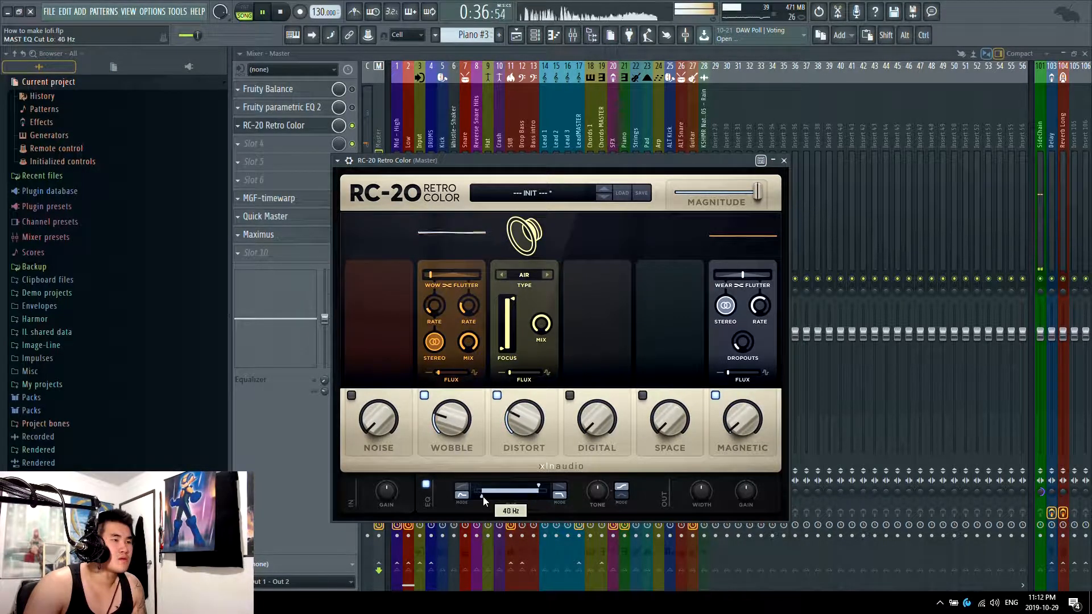
Switch the low and high cut modes in RC-20's output EQ and lower the high cut frequency
left_click(459, 489)
left_click(560, 494)
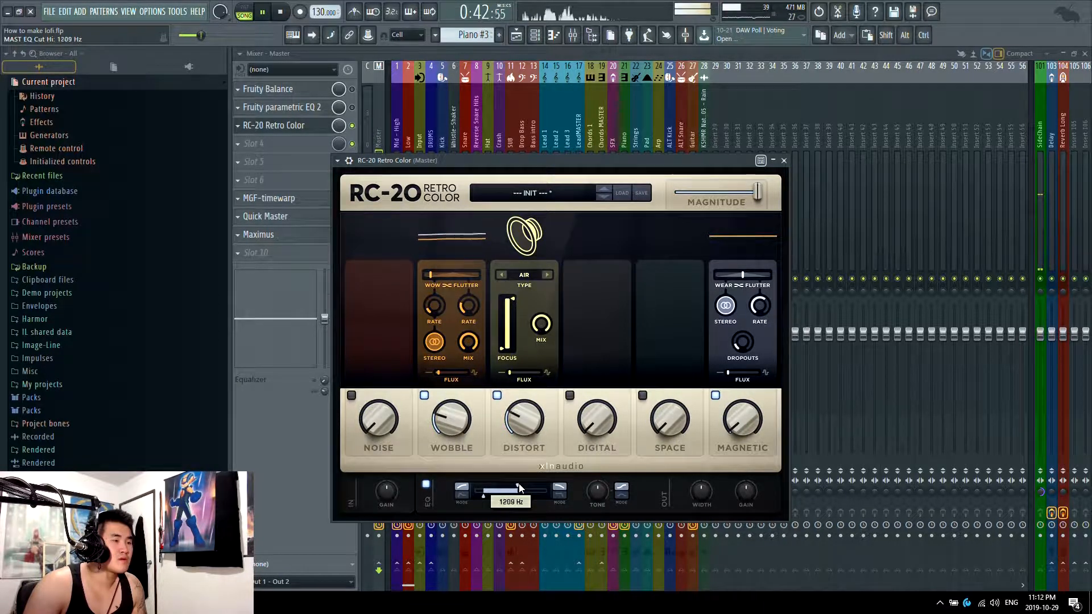
left_click_drag(530, 483, 531, 483)
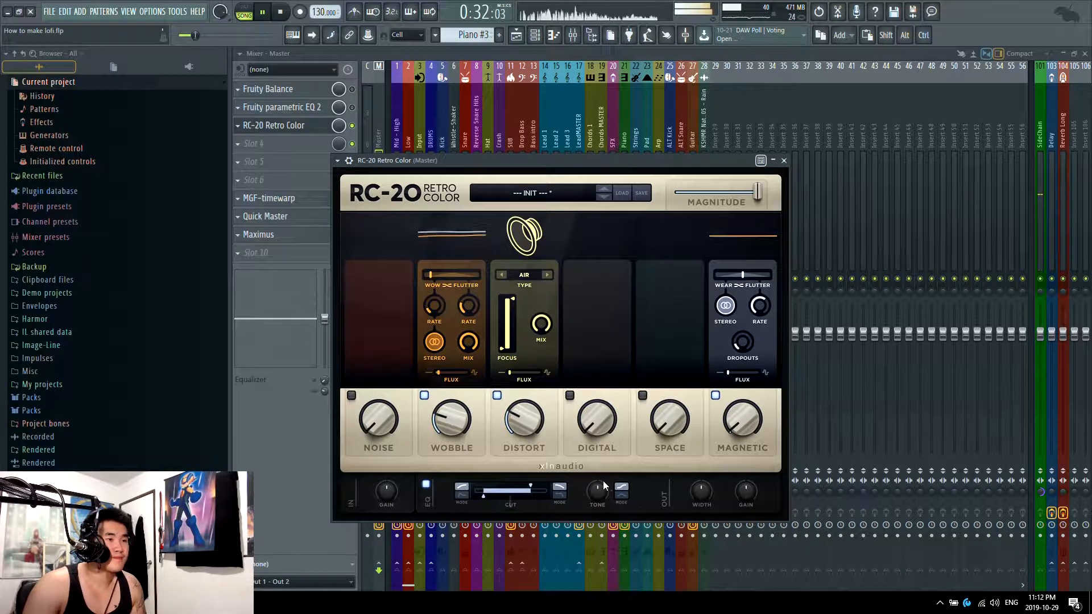
Try RC-20's EQ tone at about 5.2 dB, settle near -2.8 dB, and lower the output gain to about -7.5 dB
mouse_move(601, 481)
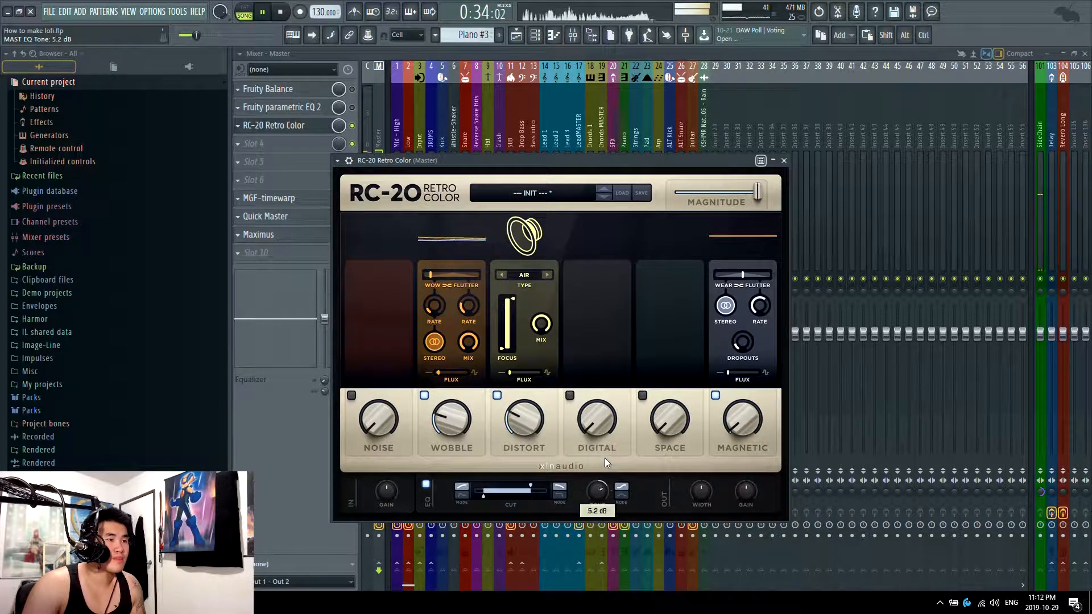
mouse_move(605, 458)
left_mouse_down()
mouse_move(612, 418)
mouse_move(610, 448)
left_mouse_up()
mouse_move(582, 505)
left_mouse_down()
mouse_move(575, 540)
mouse_move(568, 492)
mouse_move(580, 488)
left_mouse_up()
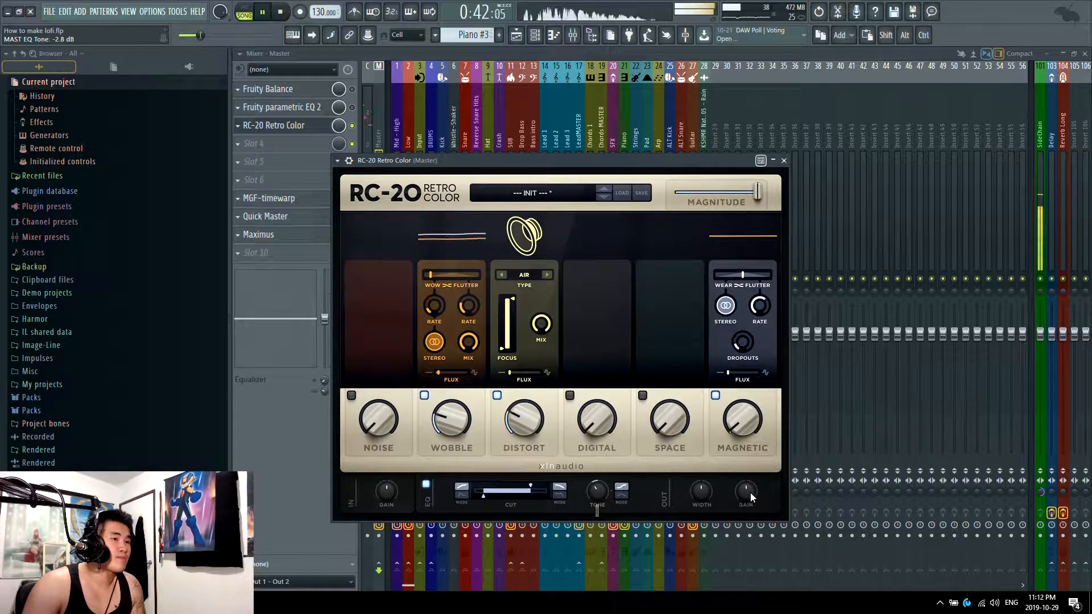
left_click_drag(748, 493, 744, 508)
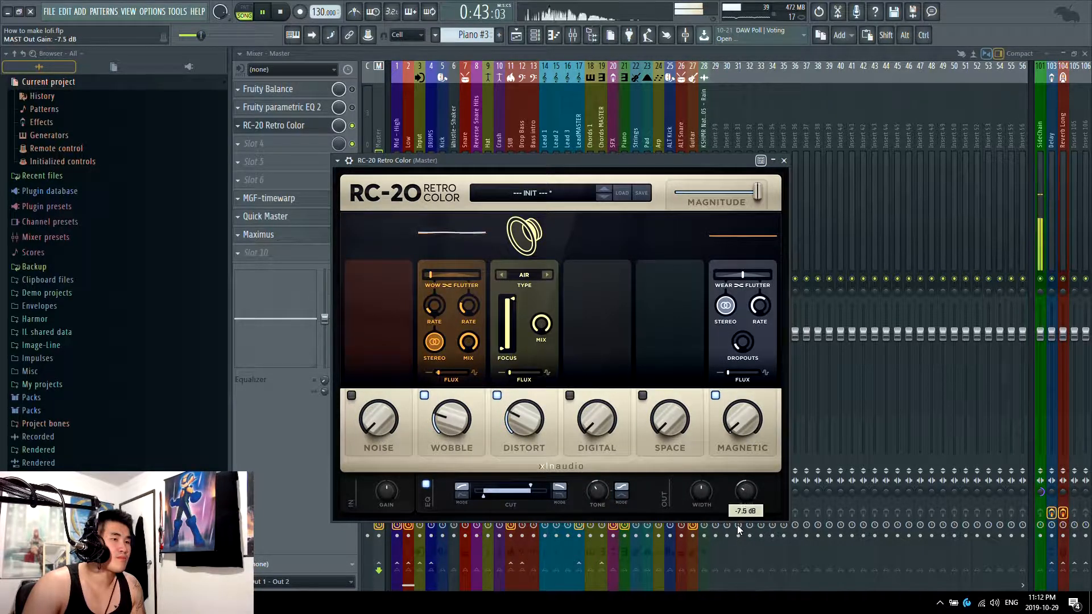
left_click(291, 126)
key("space")
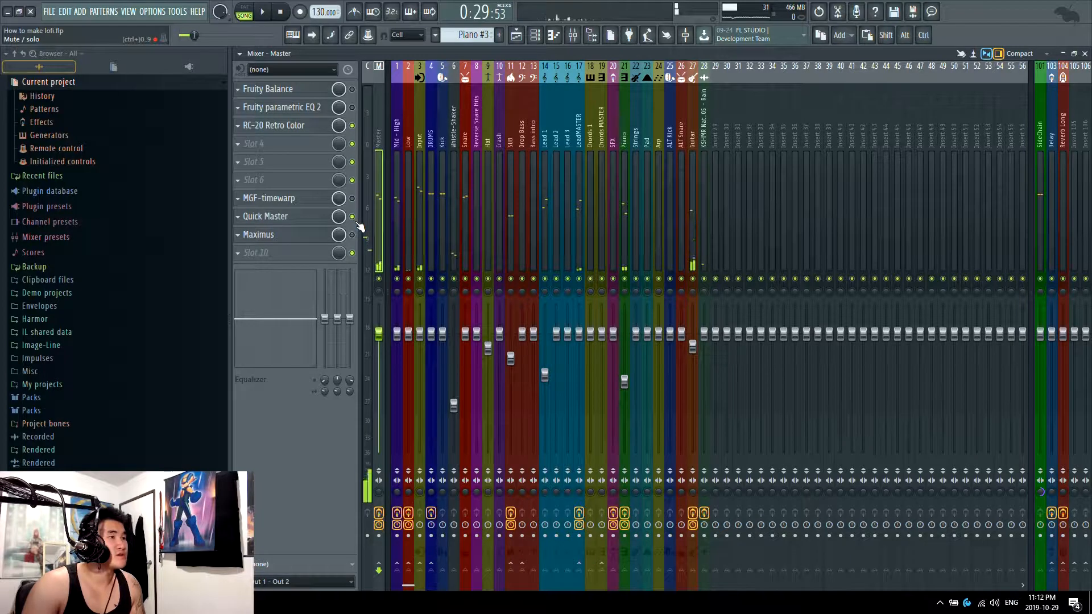
Enable Maximus on the Master and audition the mix with RC-20 Retro Color active
key("space")
left_click(323, 222)
left_click(323, 222)
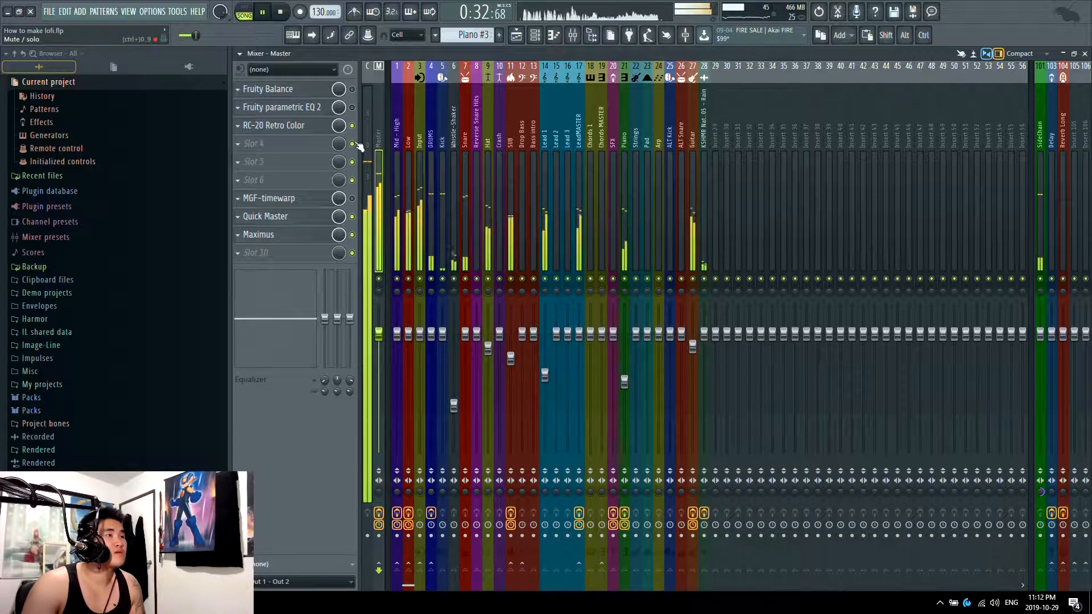
key("space")
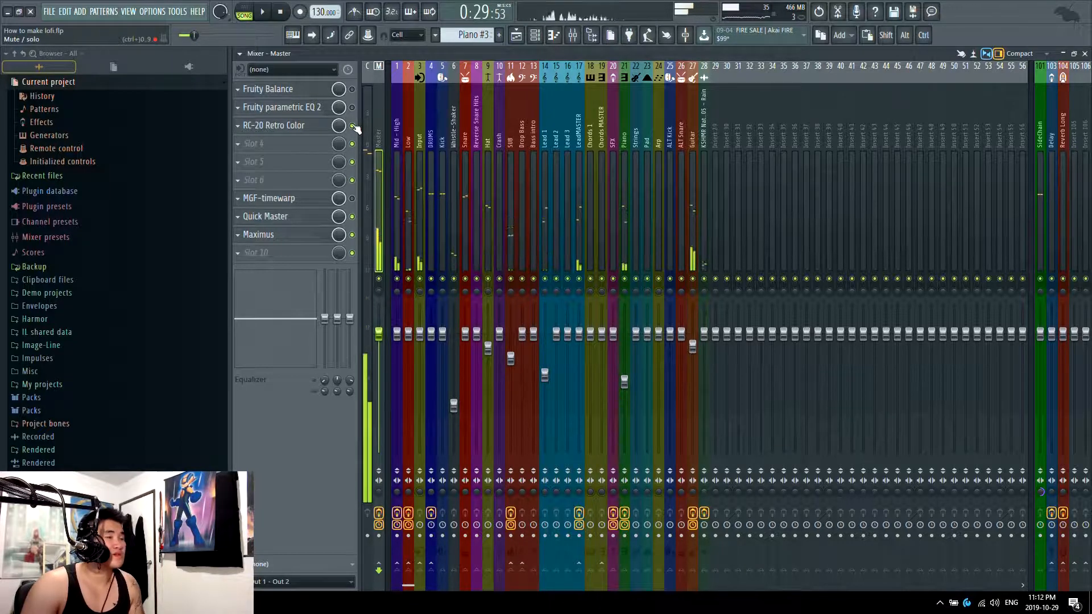
Bypass RC-20 Retro Color on the Master, enable Fruity Balance and MGF-timewarp, audition the mix and view the timewarp settings
left_click(352, 125)
left_click(352, 89)
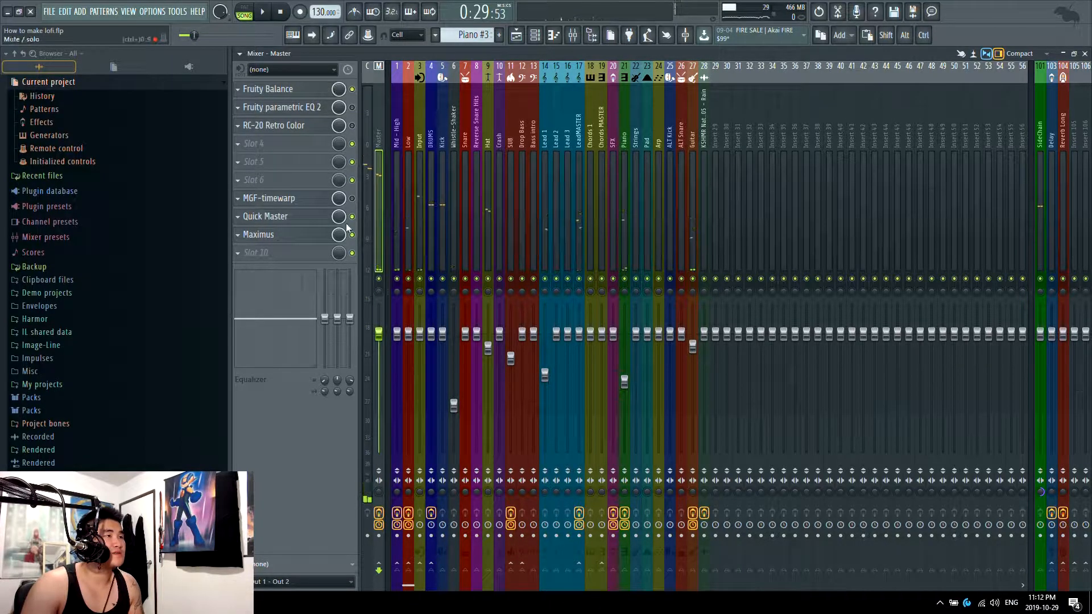
key("space")
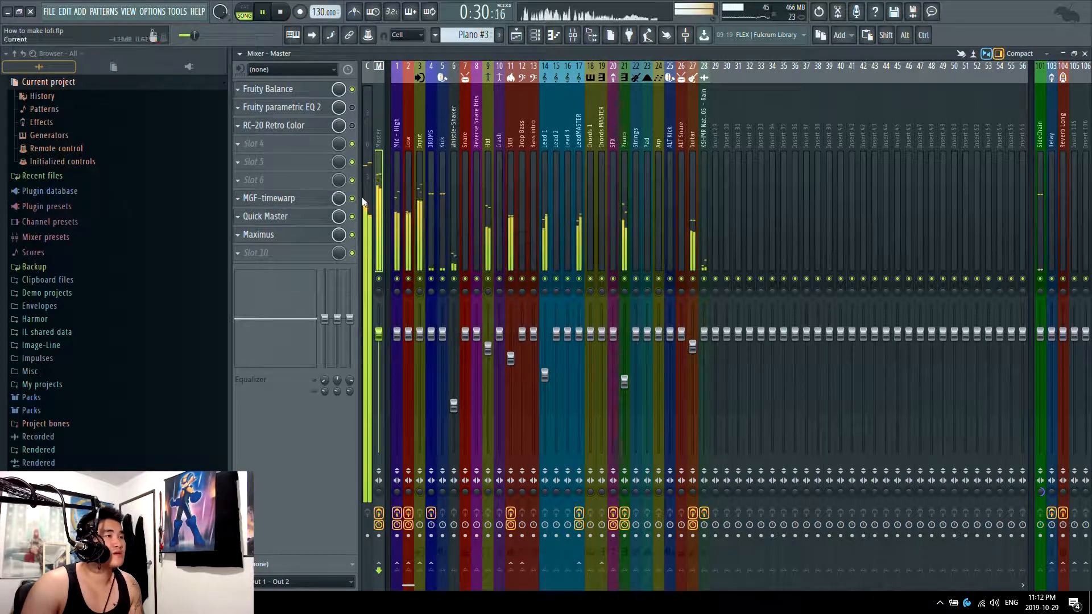
key("space")
left_click(292, 199)
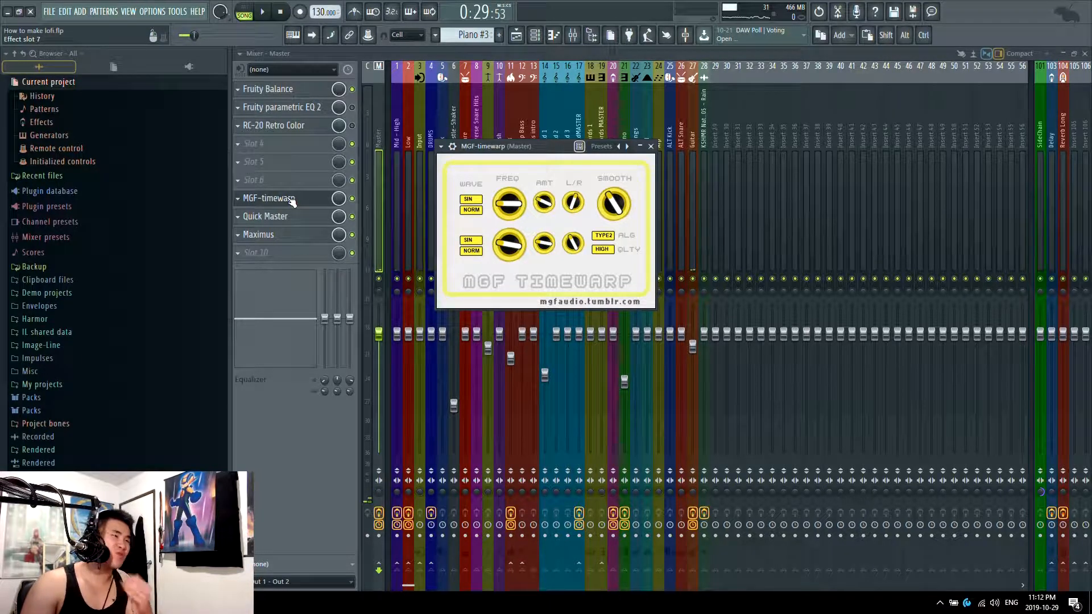
left_click(291, 201)
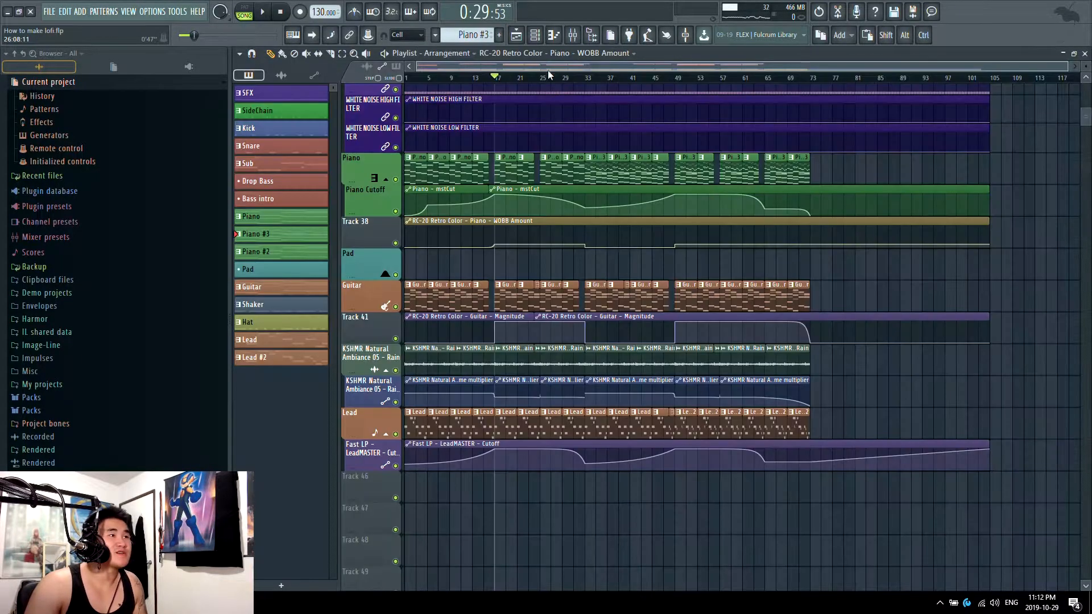